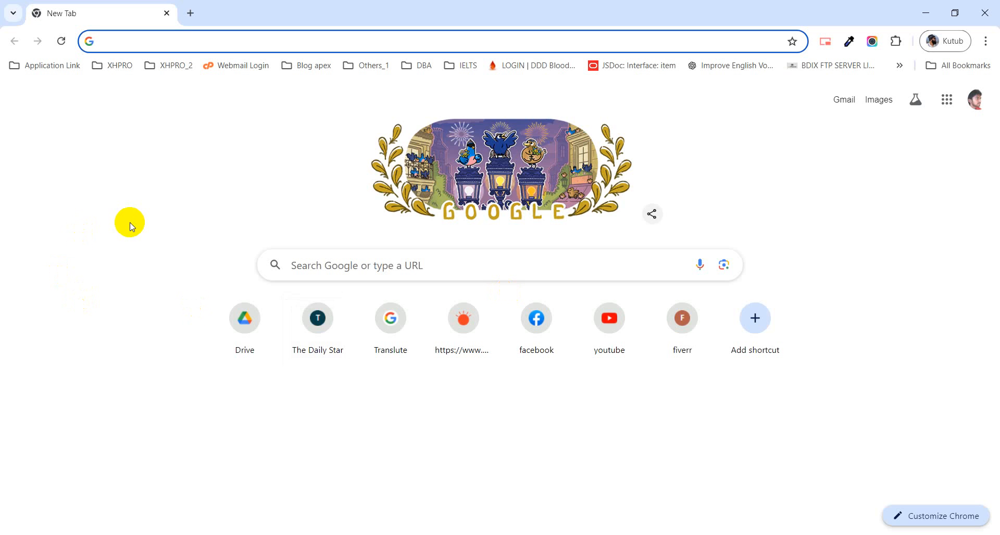
Step: Go to apex.oracle.com and open the Oracle APEX sign-in page
text(apex.oracle.com)
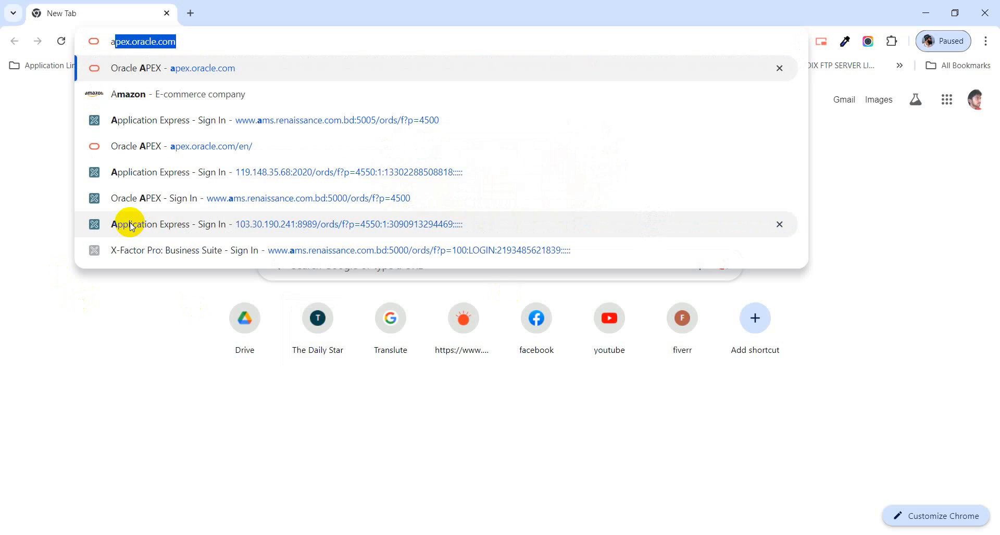
key(Right)
key(Return)
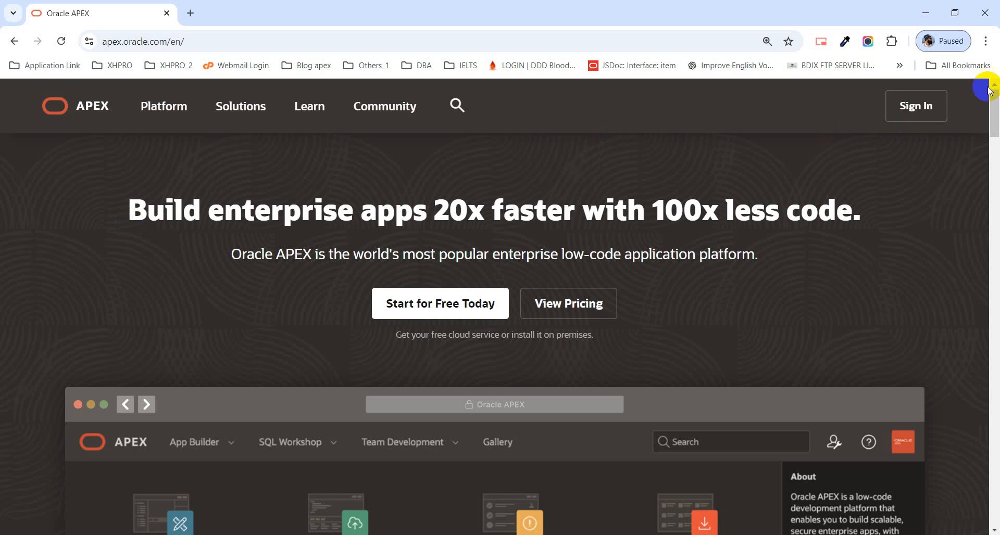
click(918, 106)
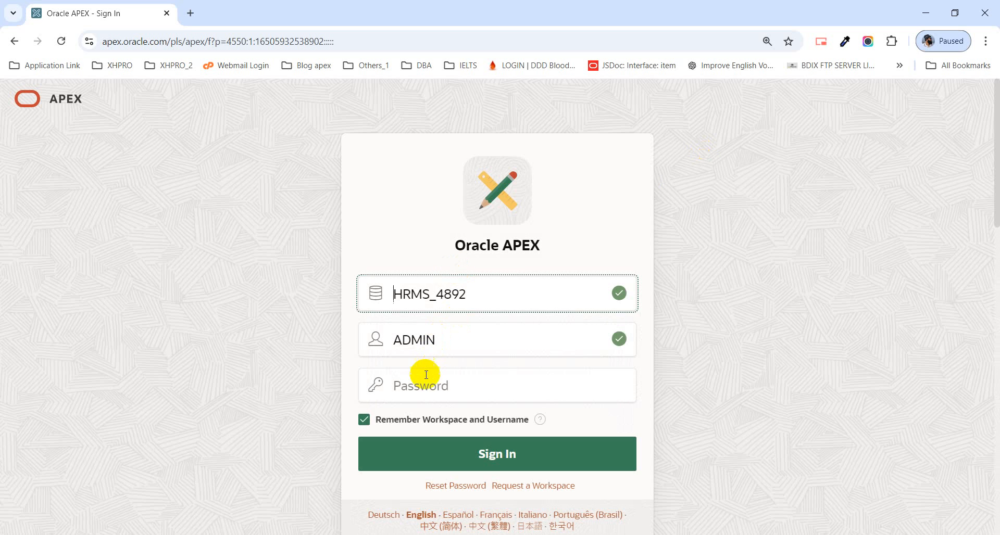
Step: Enter the account password for the remembered ADMIN user and sign in to the workspace
click(433, 380)
text(••)
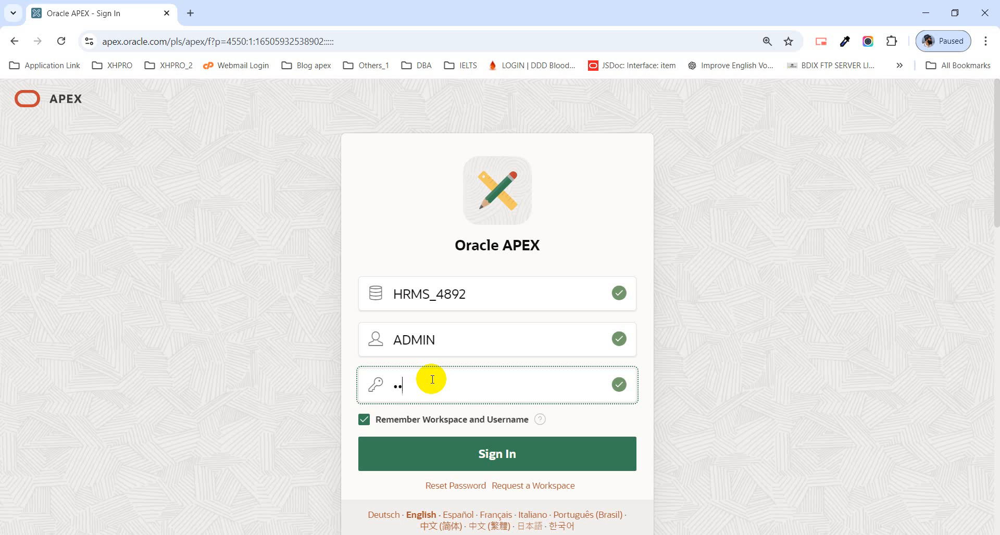
key(BackSpace)
key(BackSpace)
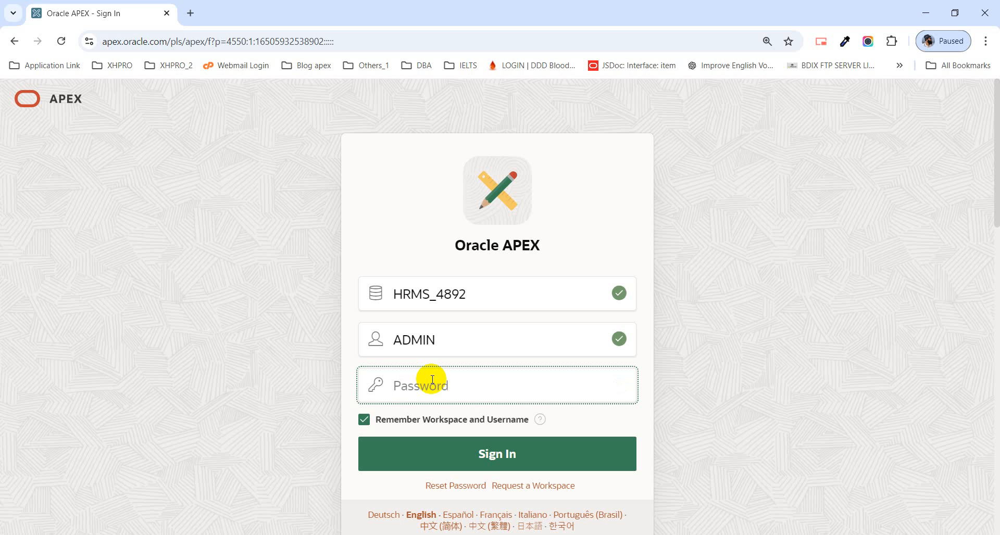
text(•••••)
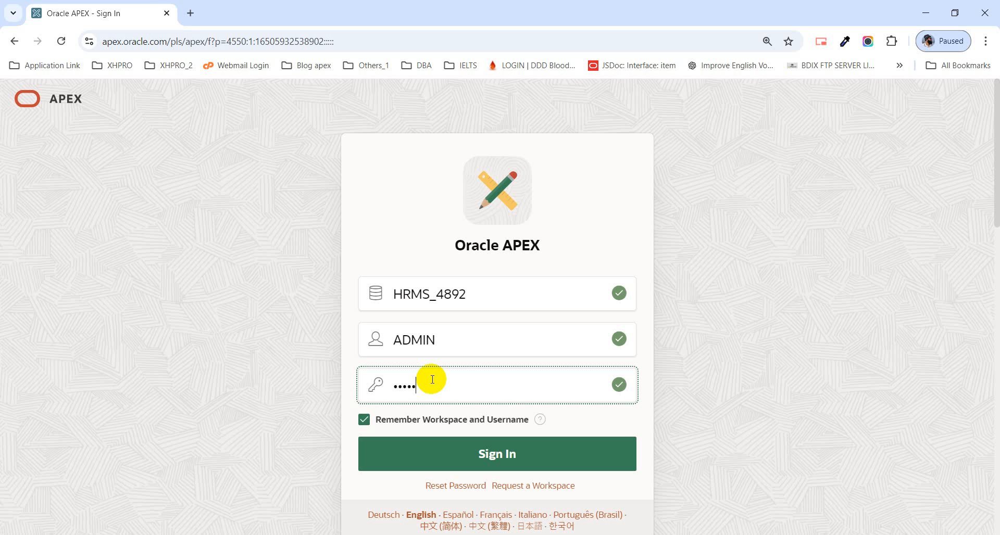
text(••••••)
key(Return)
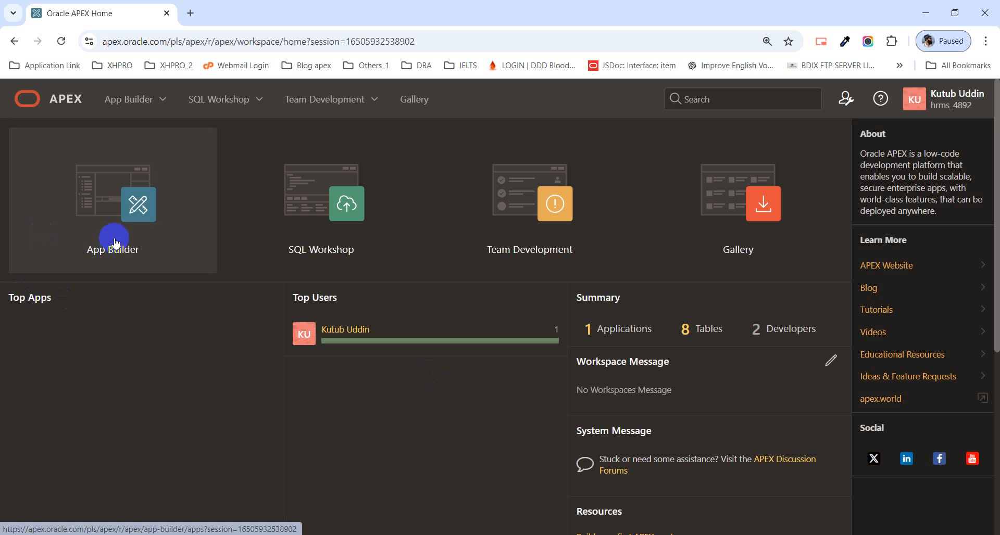
Step: Open the Payroll Management Systems application in App Builder and run it
click(115, 239)
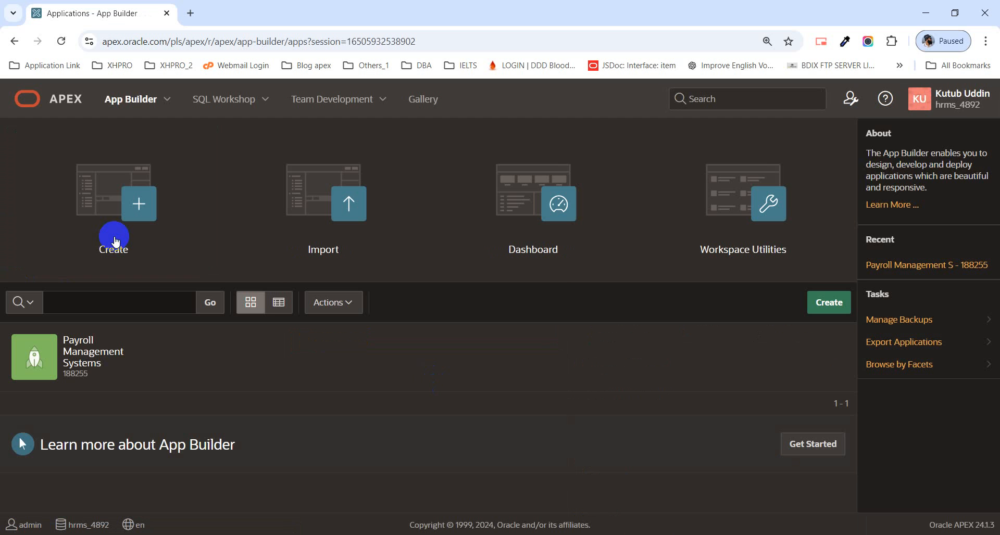
click(102, 359)
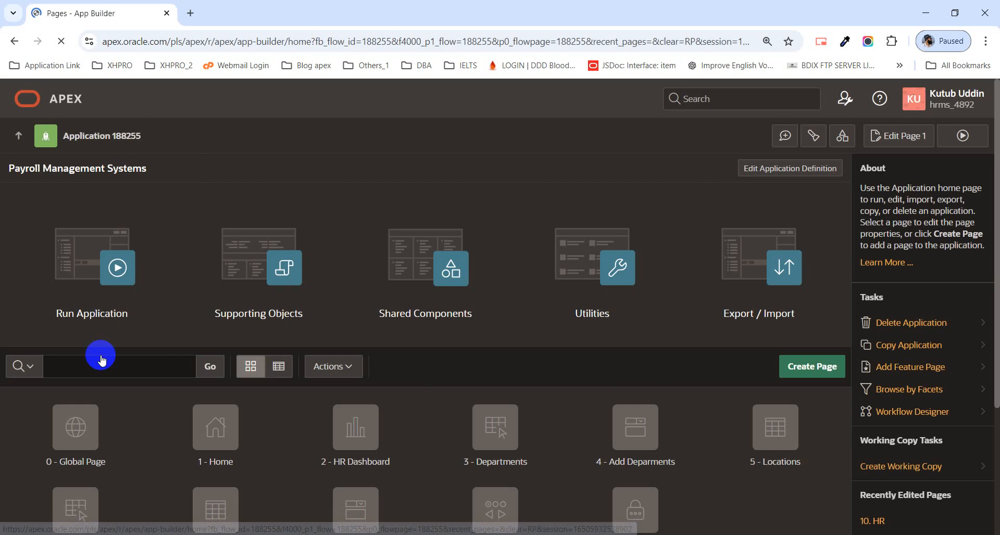
click(107, 284)
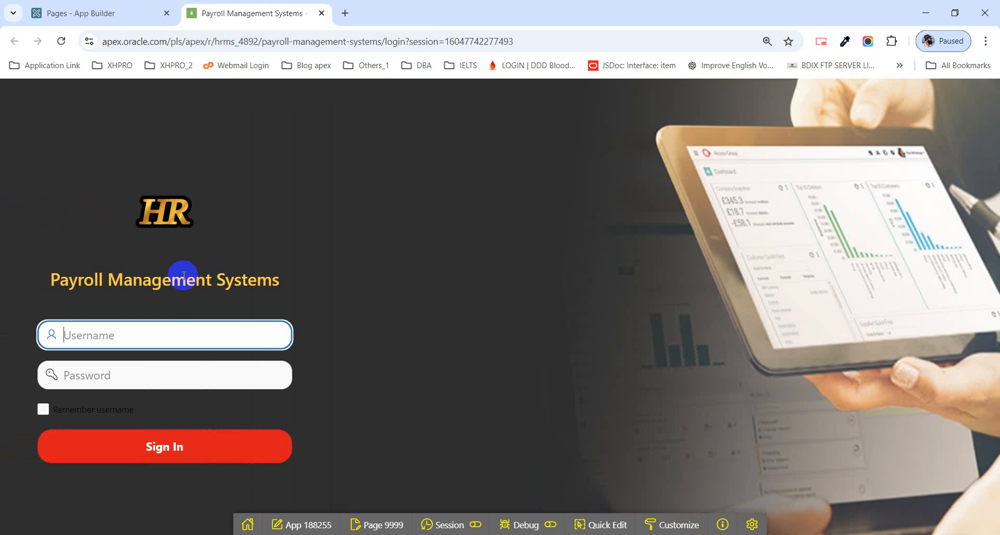
Step: Sign in to Payroll Management Systems with the username admin and the account password
click(165, 326)
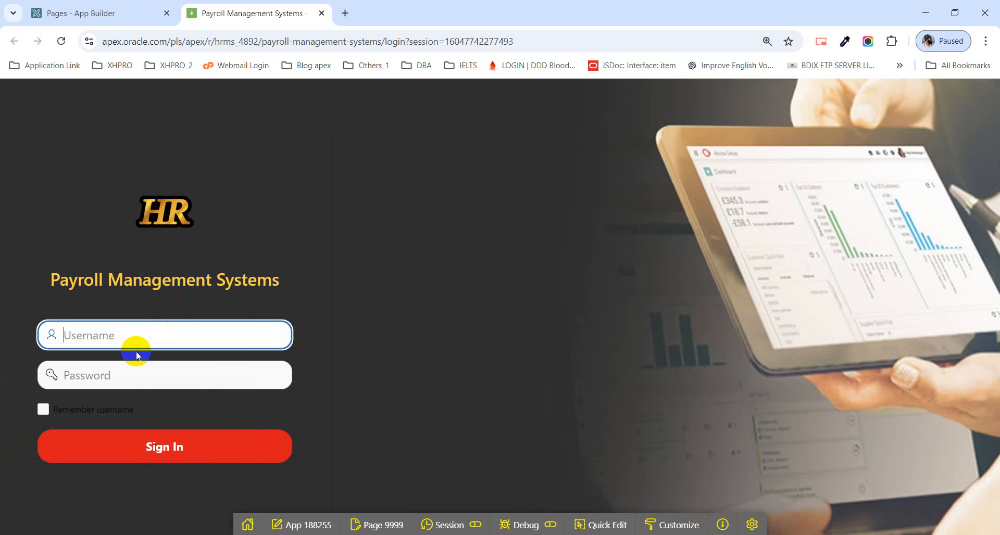
text(admin)
key(Tab)
text(••)
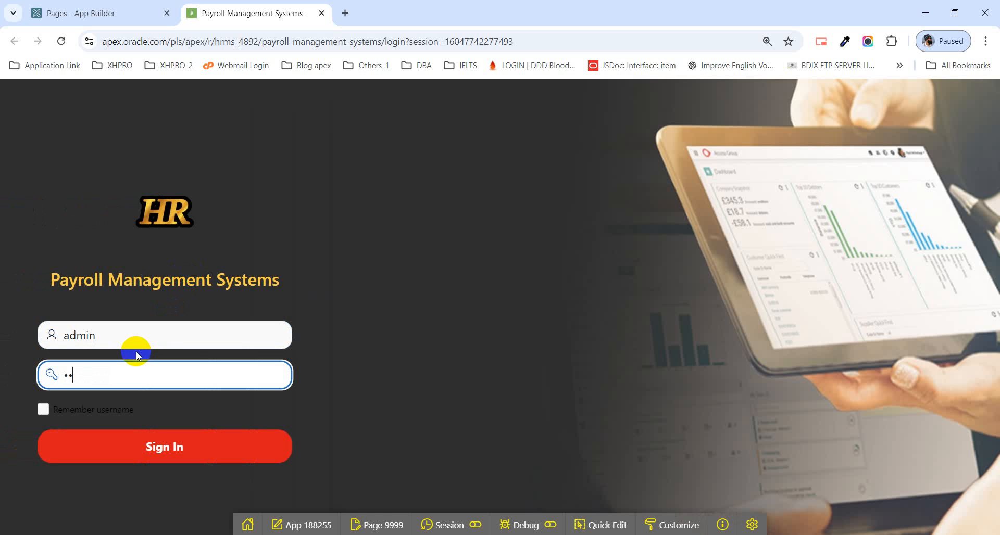
text(•)
key(Return)
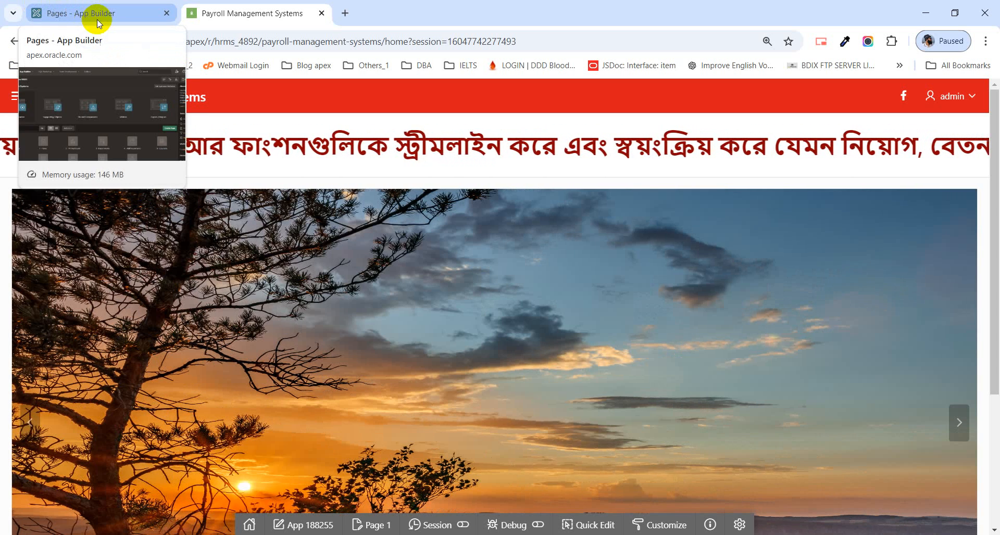
Step: Open the Employee Info report page in the running payroll application
click(111, 15)
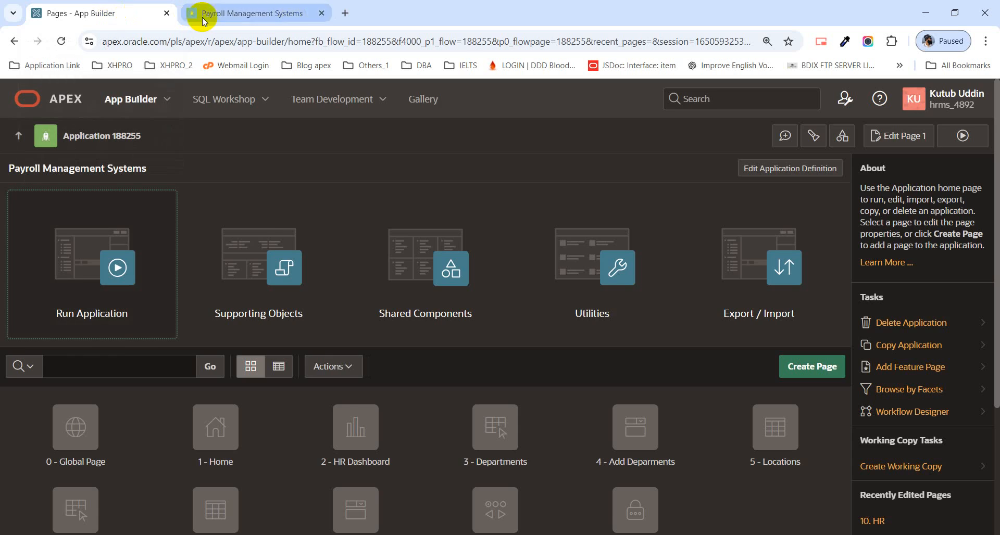
click(272, 18)
click(17, 97)
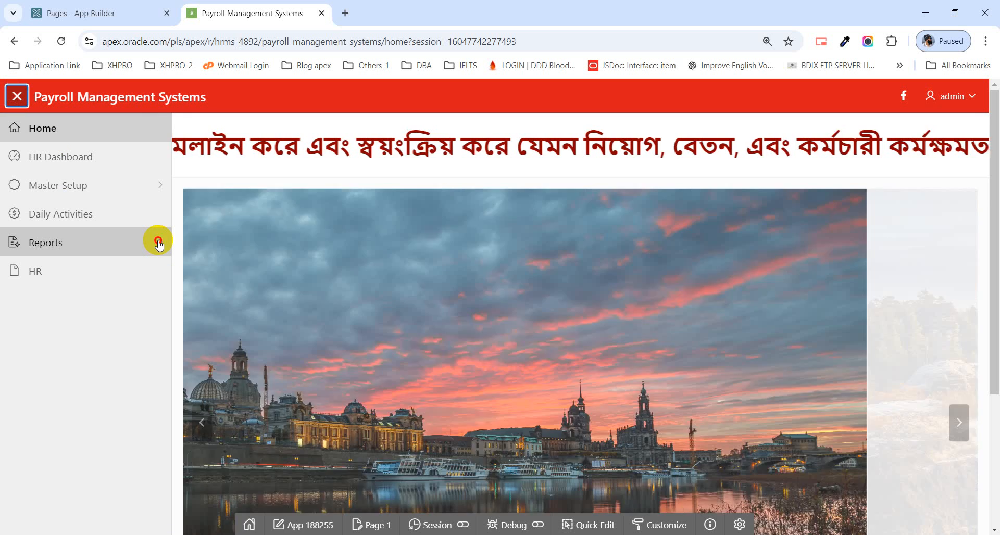
click(159, 243)
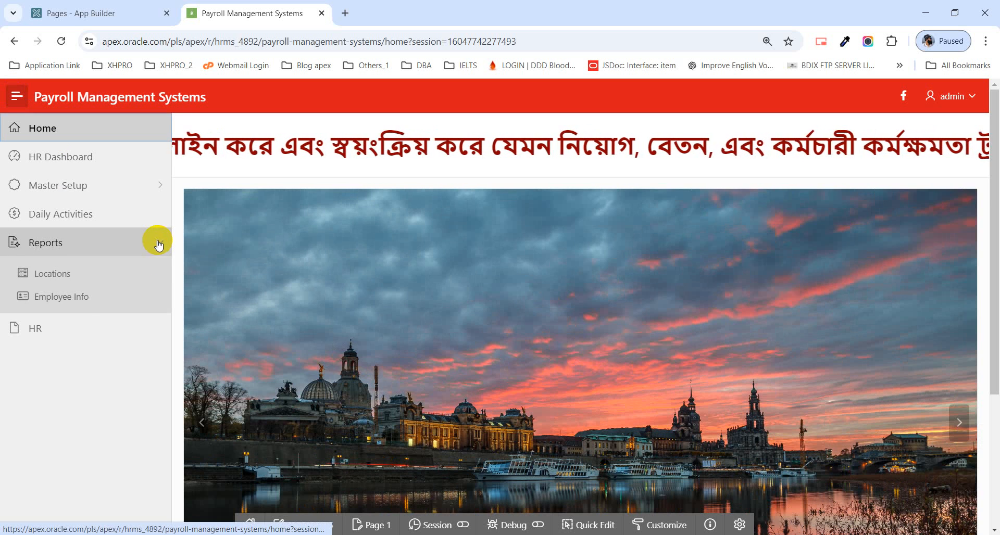
click(85, 296)
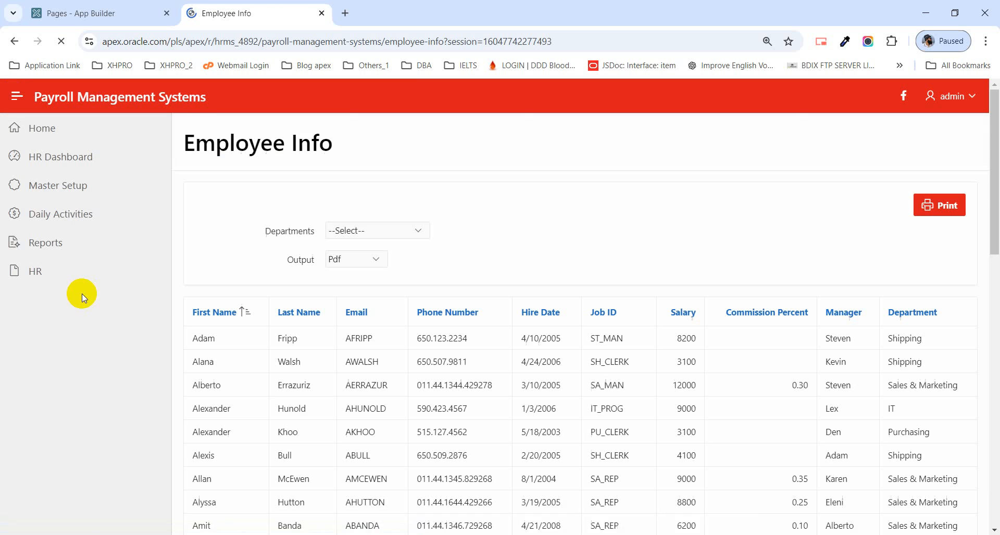
Step: Set the Employee Info report's output to Excel and print it to a downloaded file
click(370, 258)
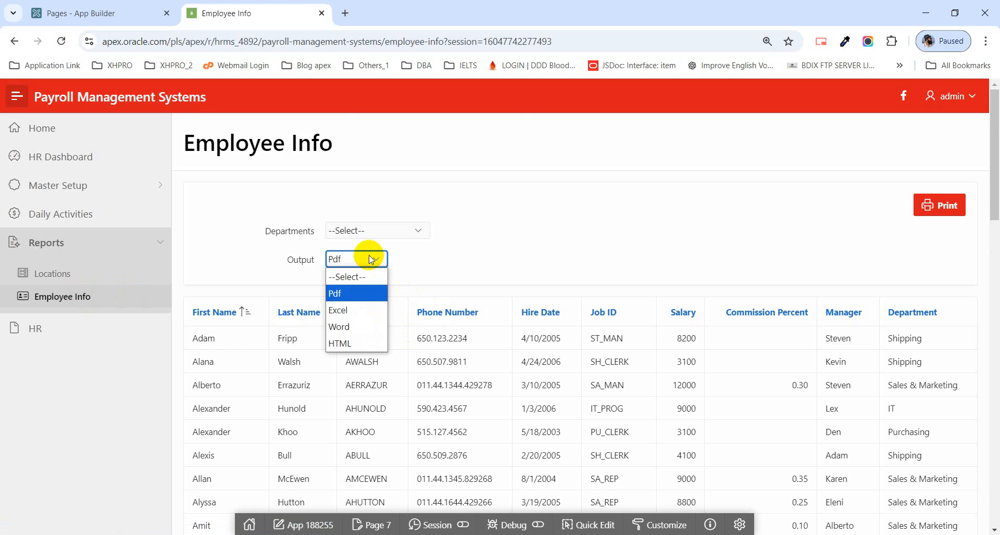
click(361, 309)
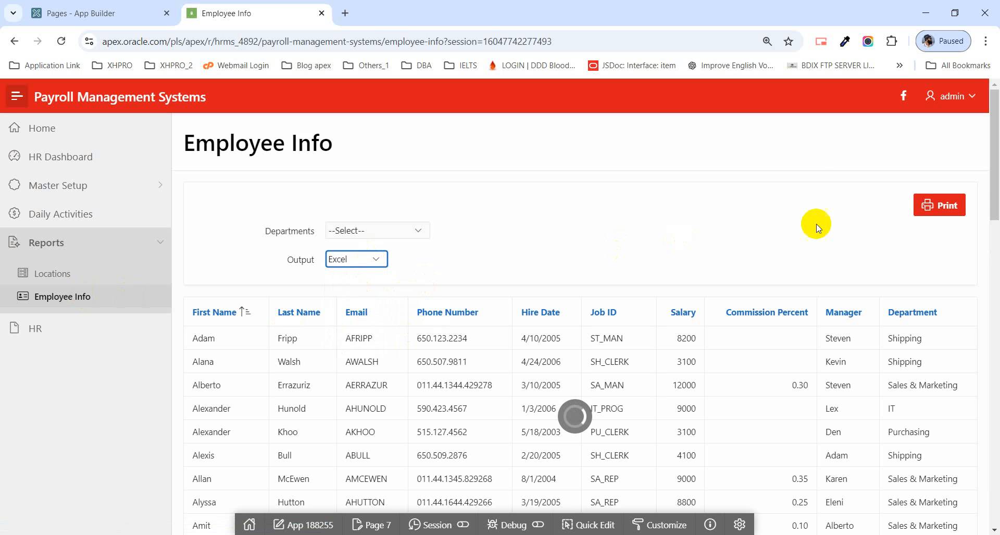
click(938, 211)
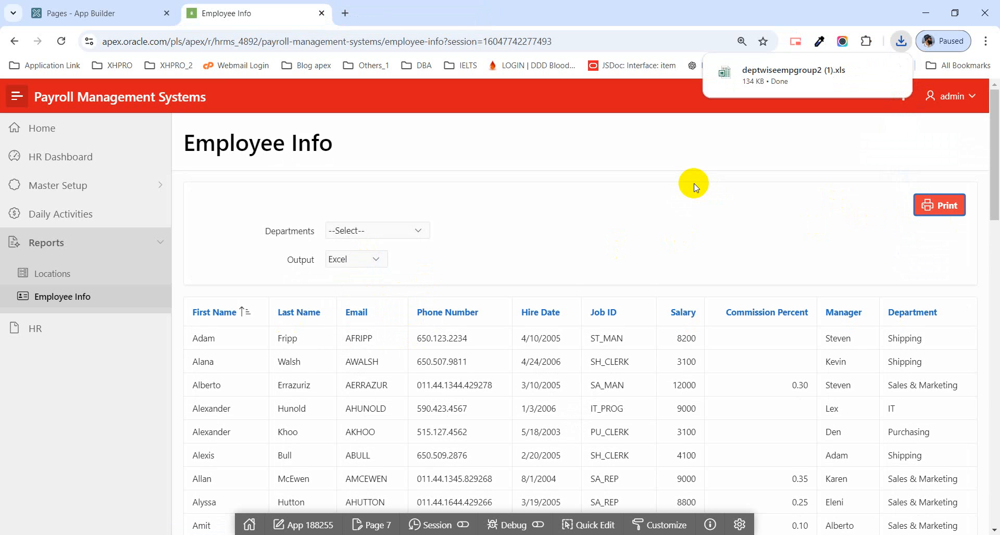
Step: Set the report's output to Pdf, print it for viewing, and close the PDF preview
click(340, 259)
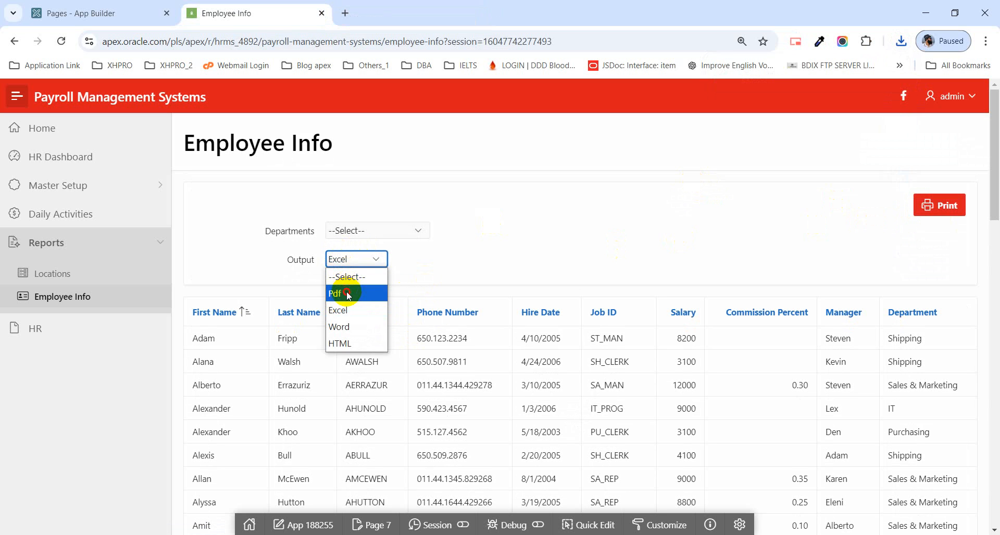
click(336, 294)
click(938, 205)
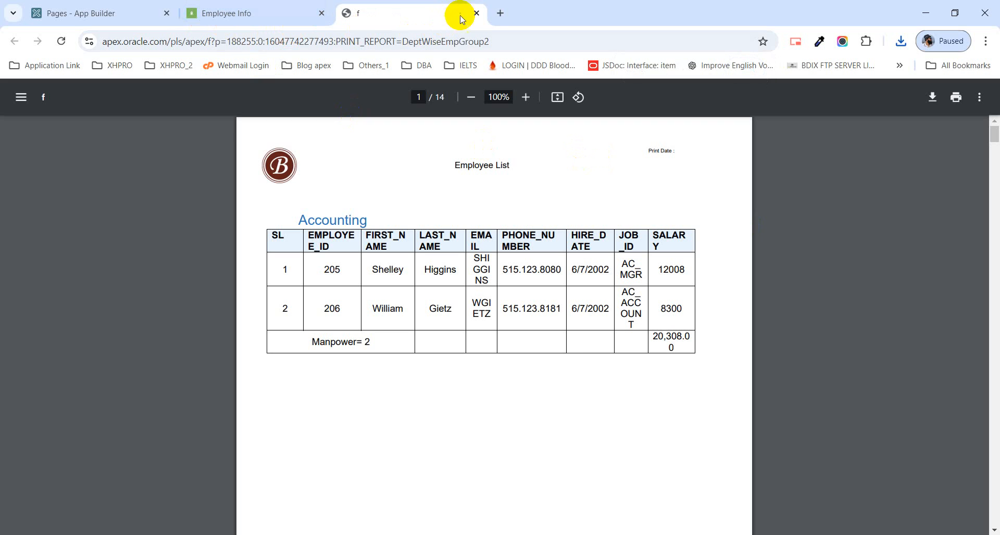
click(477, 14)
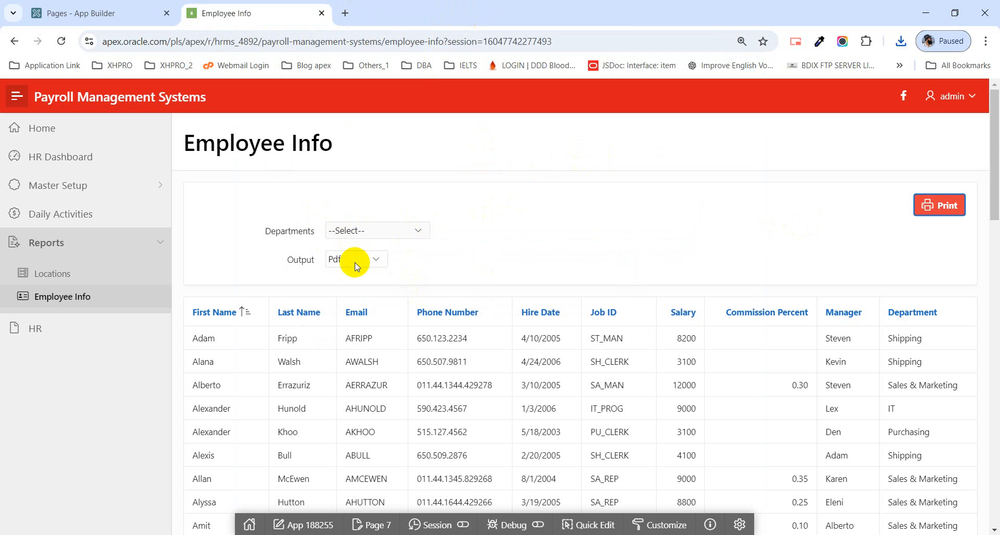
Step: Open the Report Queries list in the shared components of the payroll application
click(100, 13)
click(407, 306)
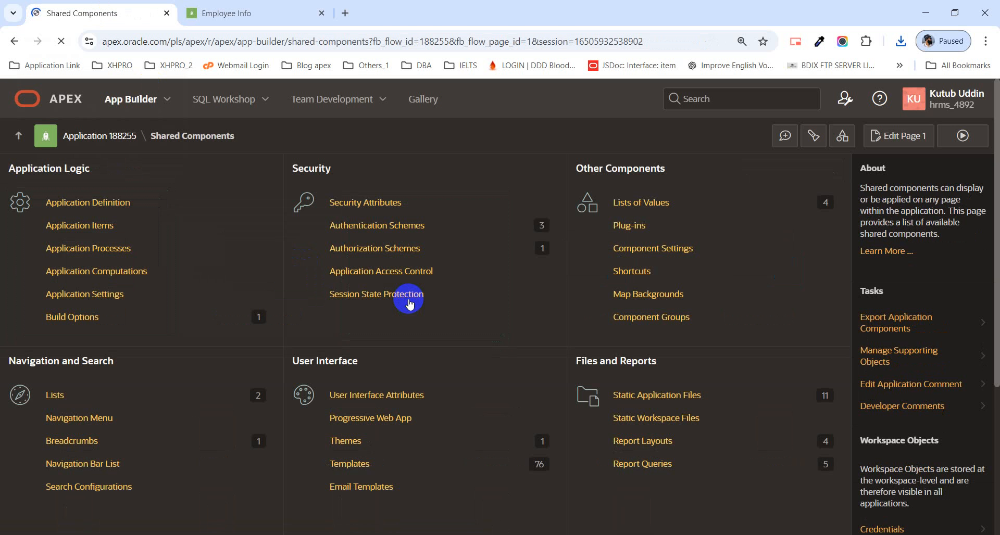
click(245, 13)
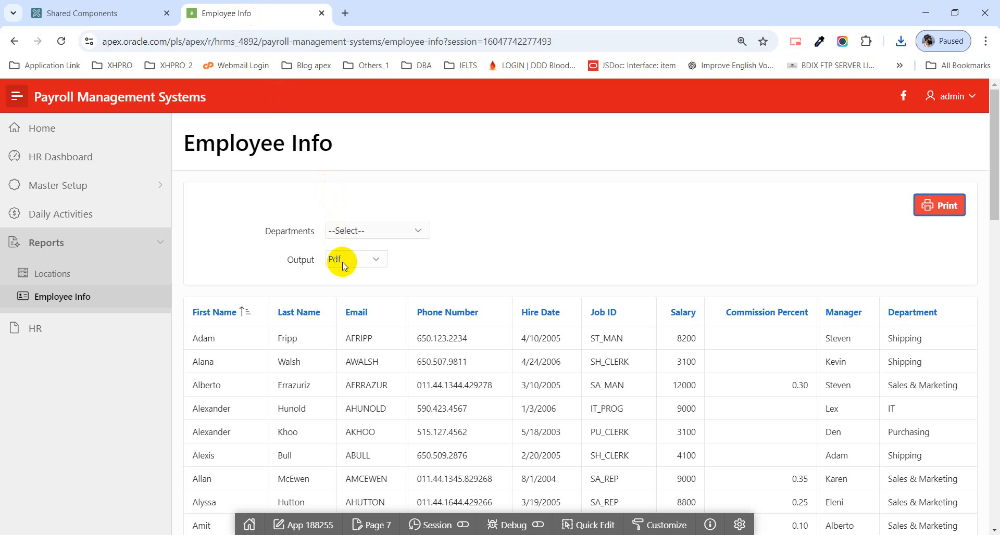
click(104, 13)
scroll(661, 396, down, 1)
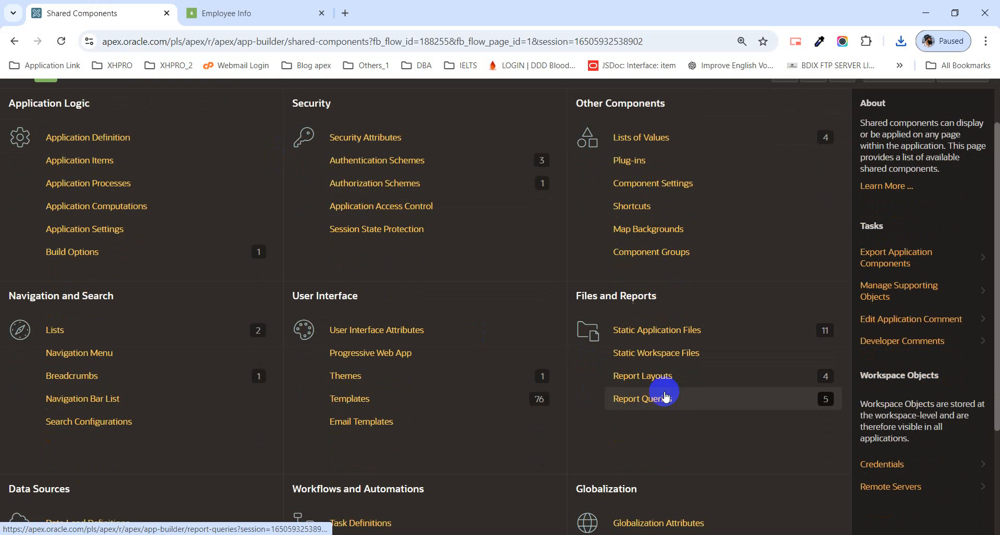
click(651, 405)
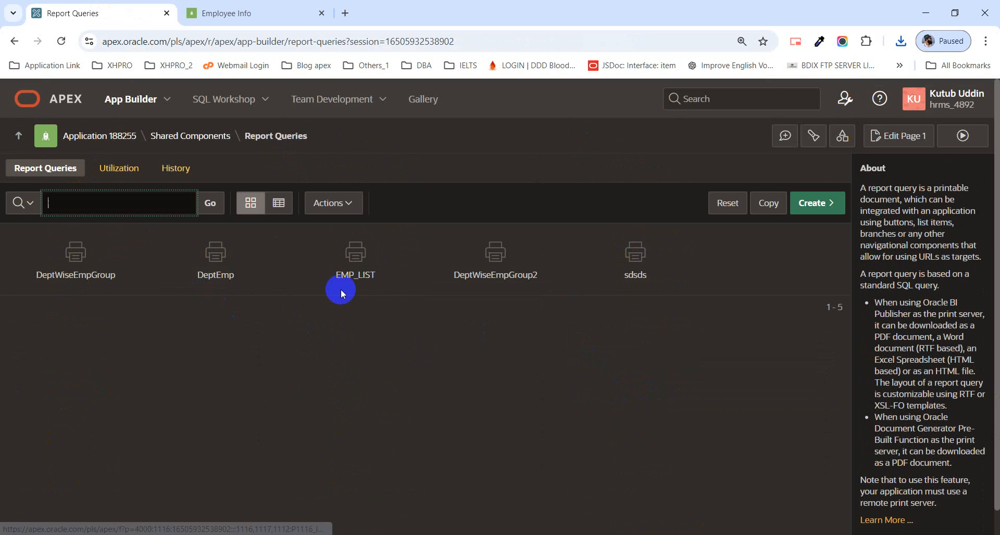
Step: Check the available Output choices on the running Employee Info page
click(257, 13)
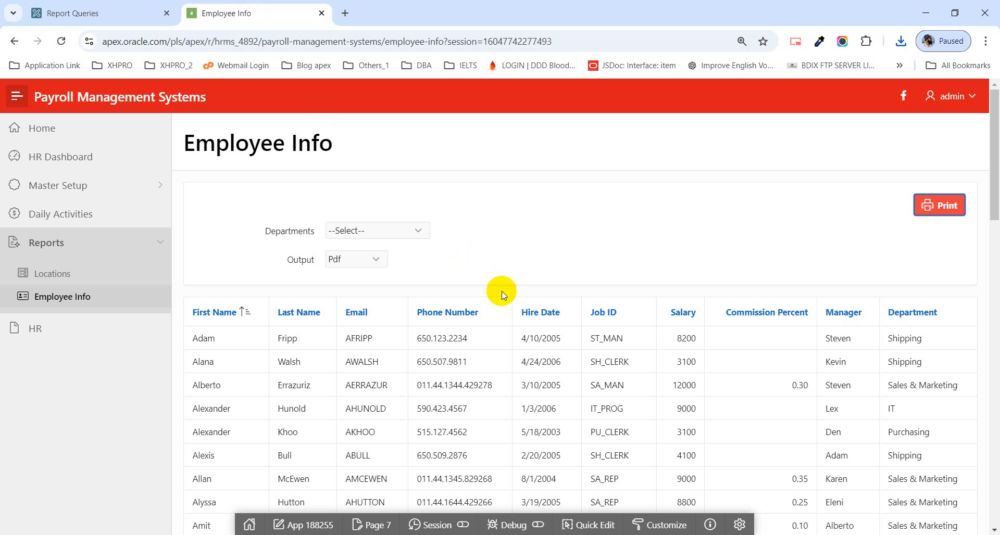
click(369, 259)
click(370, 259)
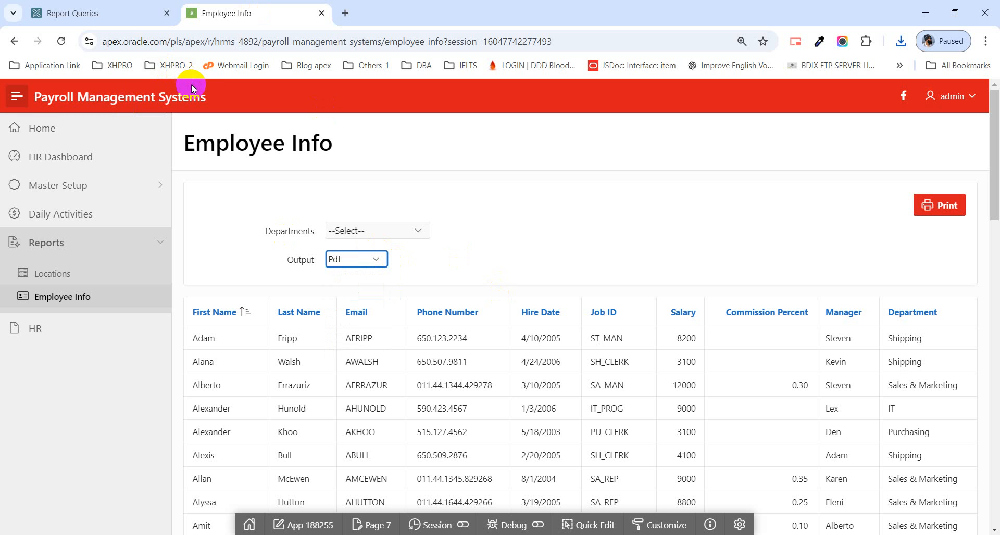
Step: In the DeptWiseEmpGroup report query, set the output format to Derive from Item with item P7_OUTPUT, and try to apply the changes
click(107, 14)
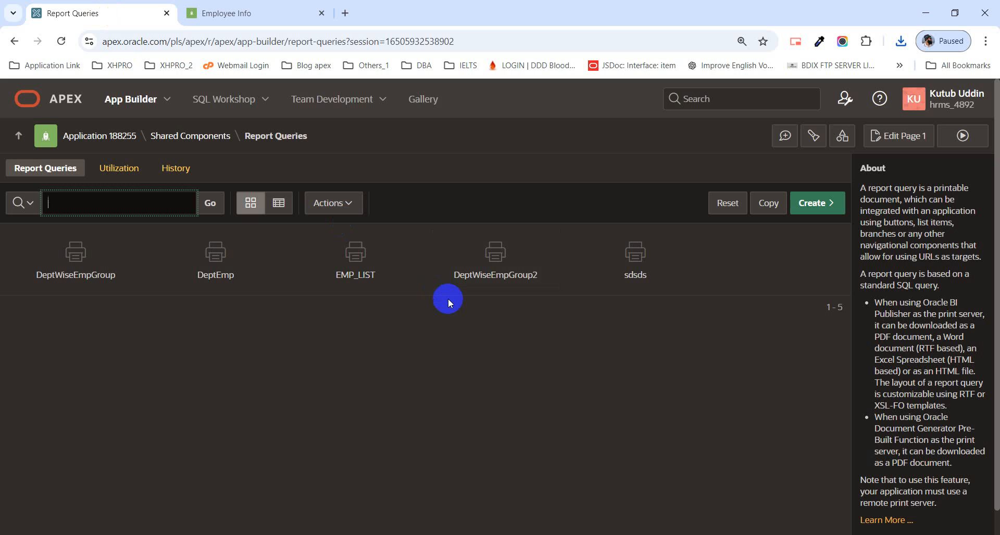
click(78, 282)
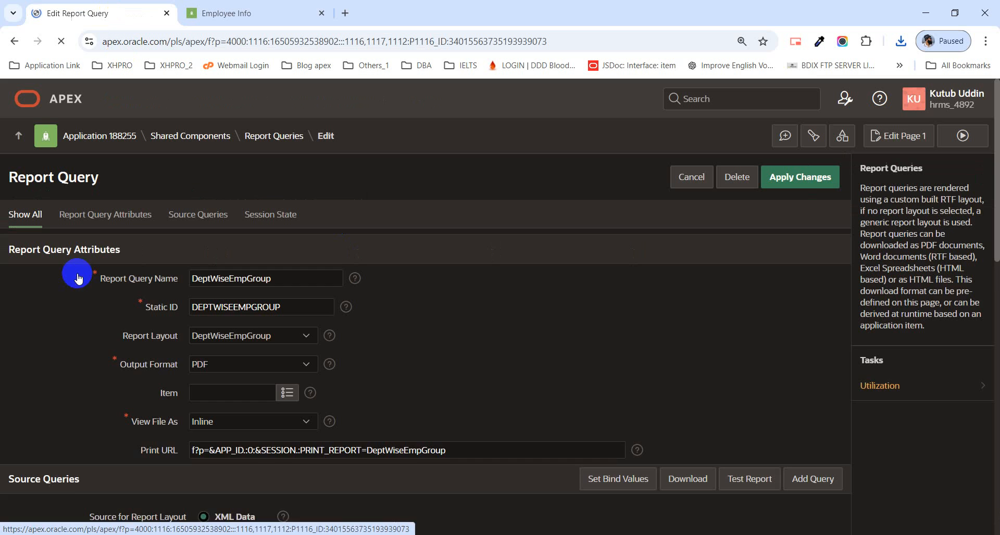
scroll(242, 338, down, 1)
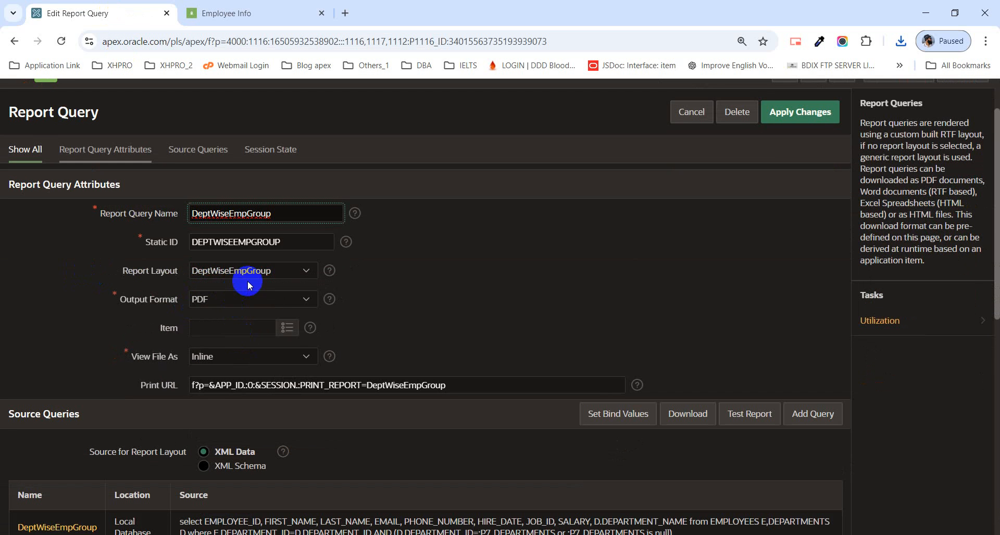
click(211, 300)
click(217, 314)
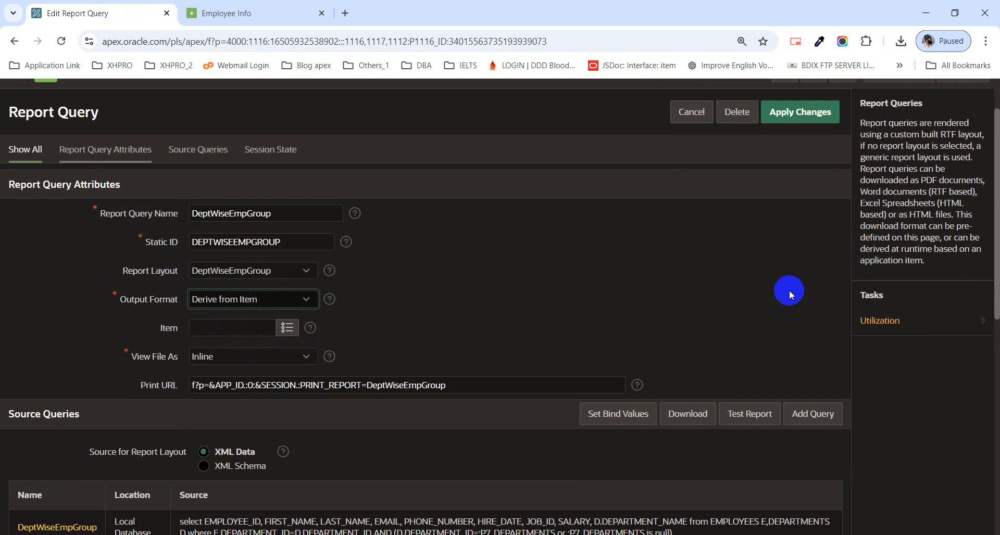
click(287, 328)
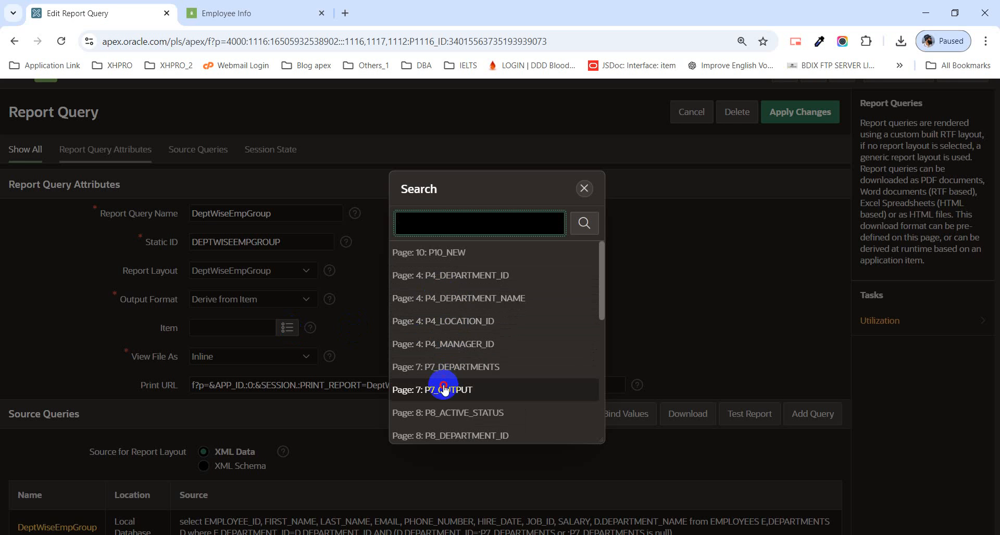
click(443, 386)
click(811, 129)
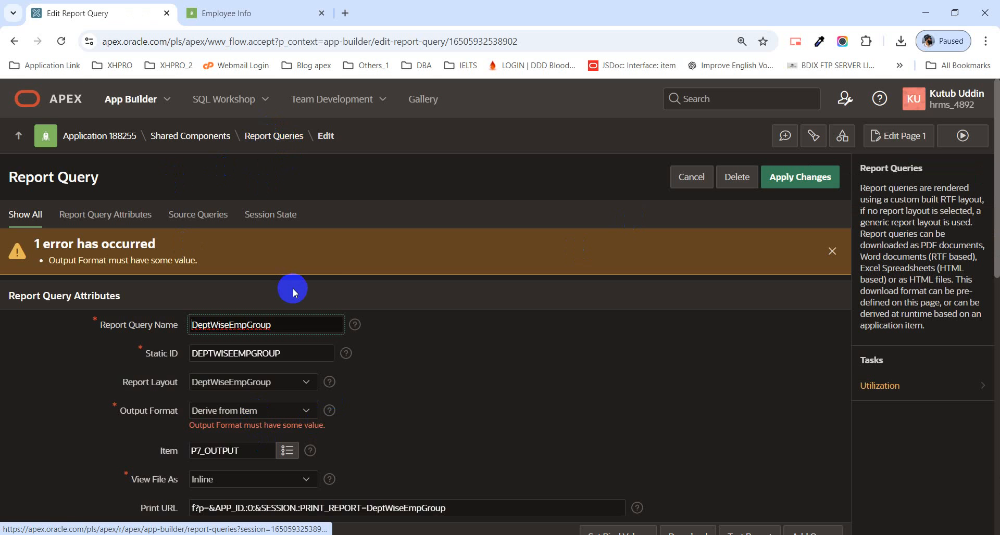
Step: Open the DeptWiseEmpGroup source query, select its entire SQL statement, and exit the query source and report query without saving
scroll(293, 289, down, 5)
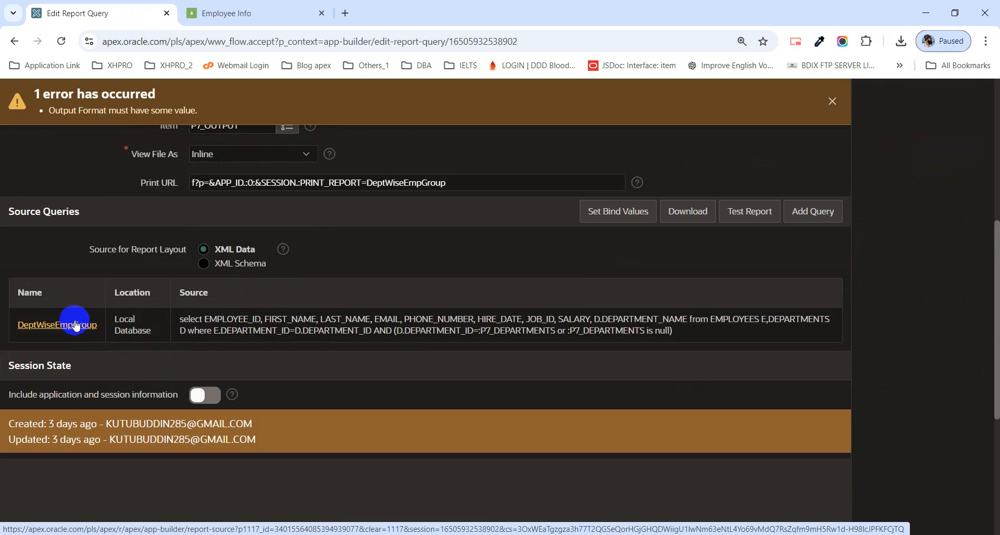
scroll(271, 252, up, 2)
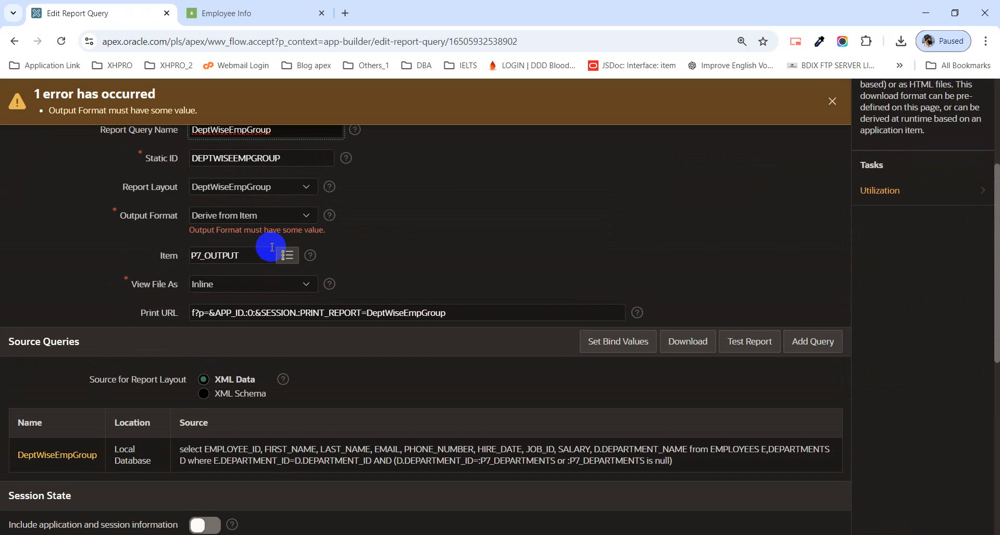
drag(263, 257, 186, 259)
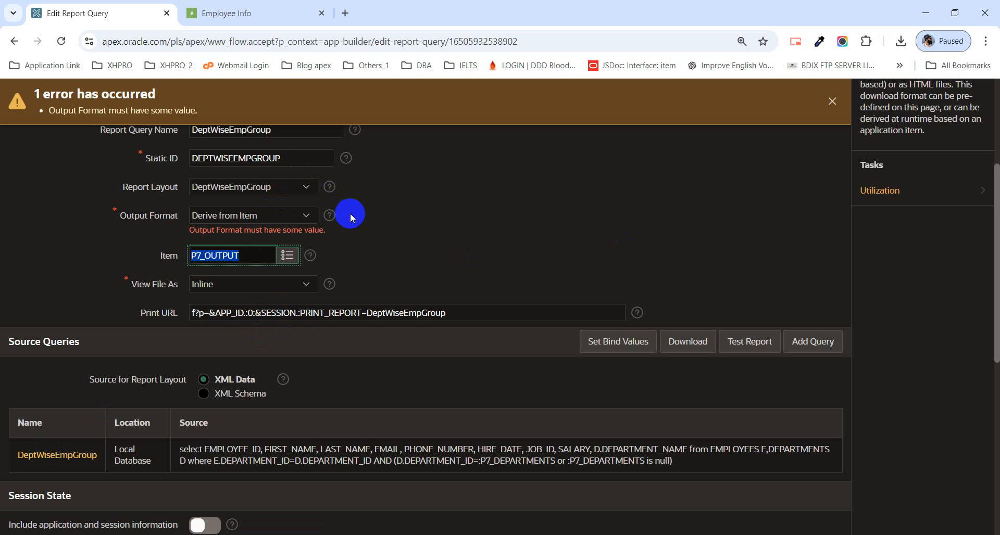
click(52, 455)
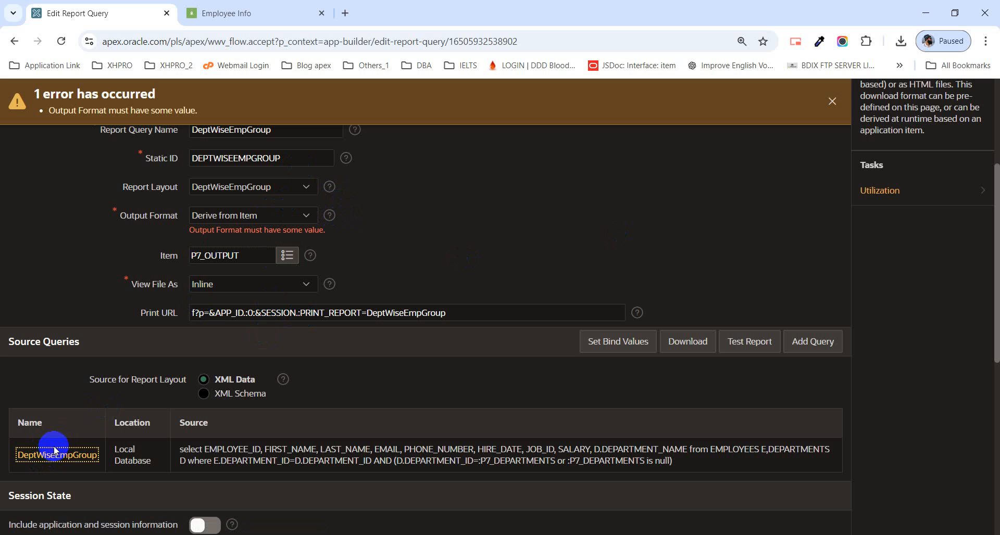
click(66, 456)
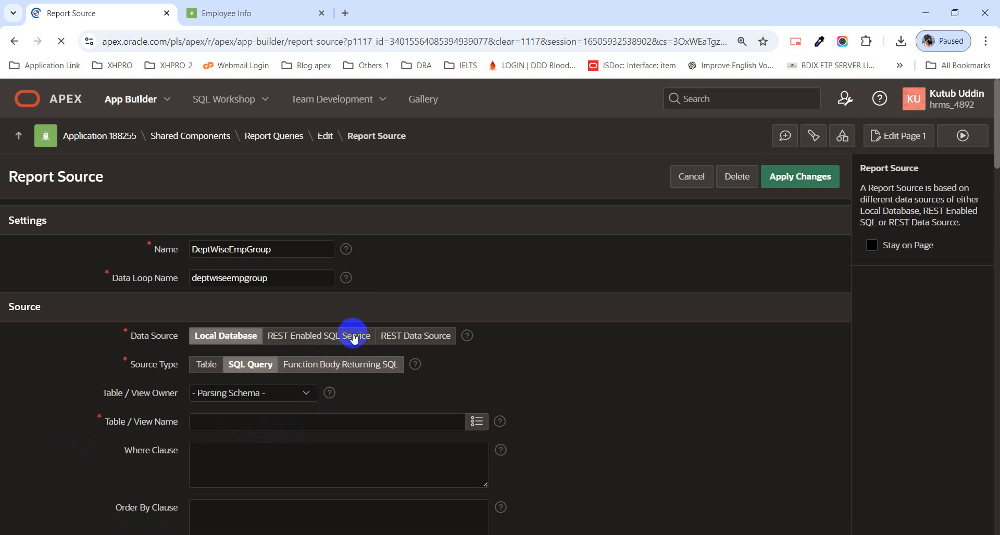
scroll(351, 313, down, 4)
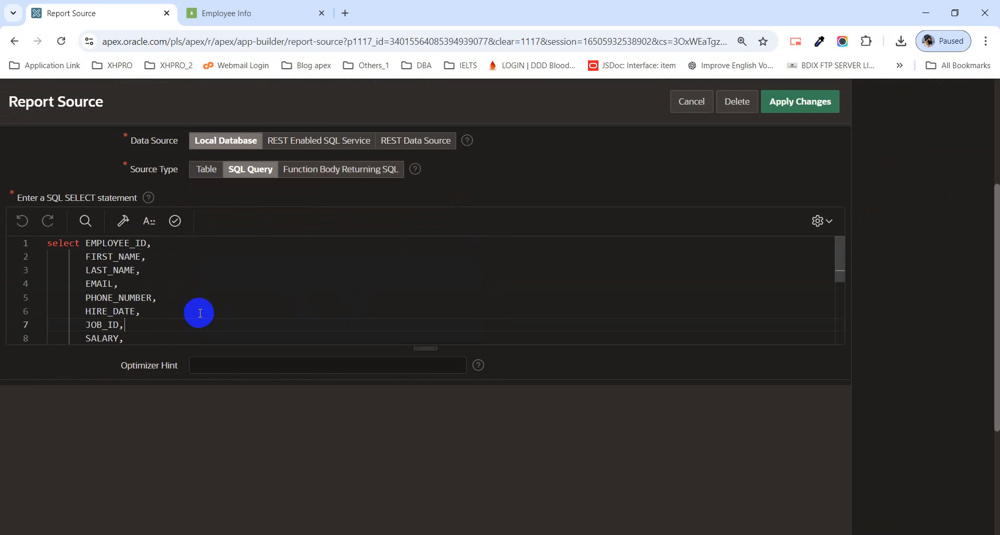
scroll(221, 307, down, 2)
key(ctrl+a)
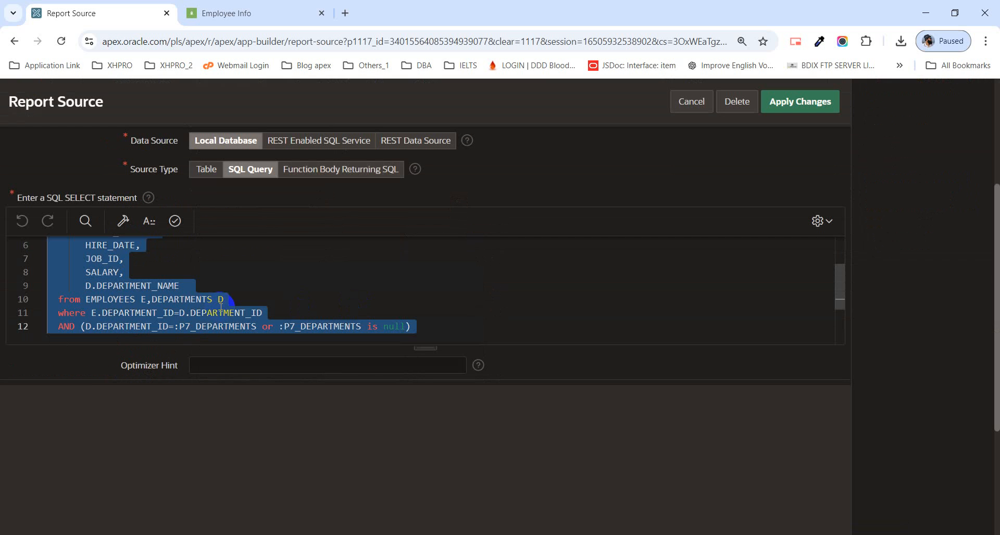
click(690, 110)
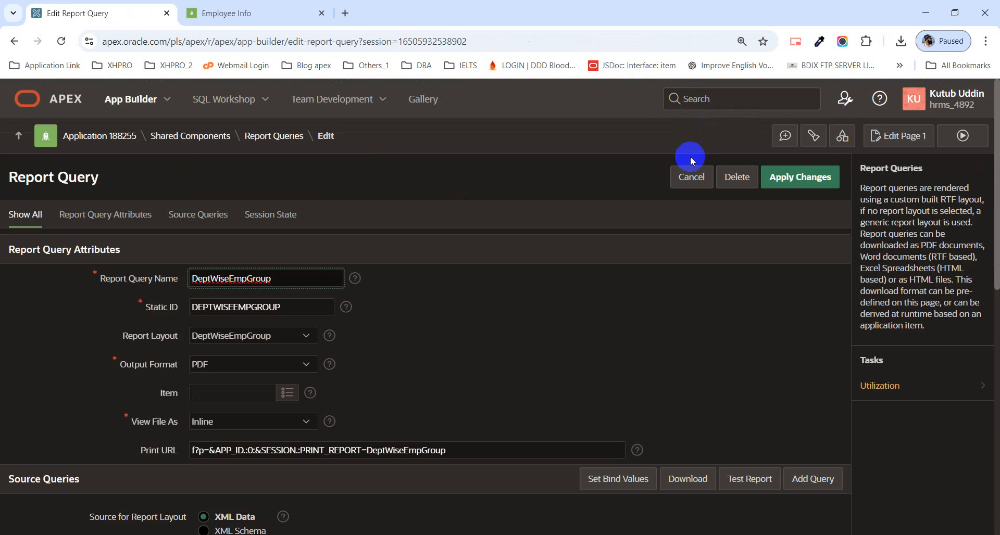
click(685, 180)
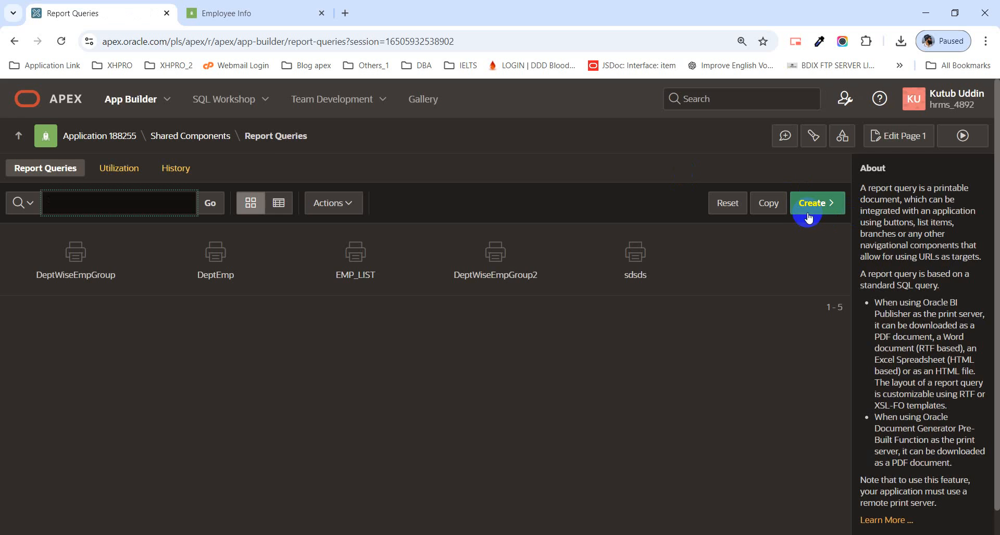
Step: Begin a new report query named DeptGroup with the DeptWiseEmpGroup report layout and continue to its definition
click(808, 218)
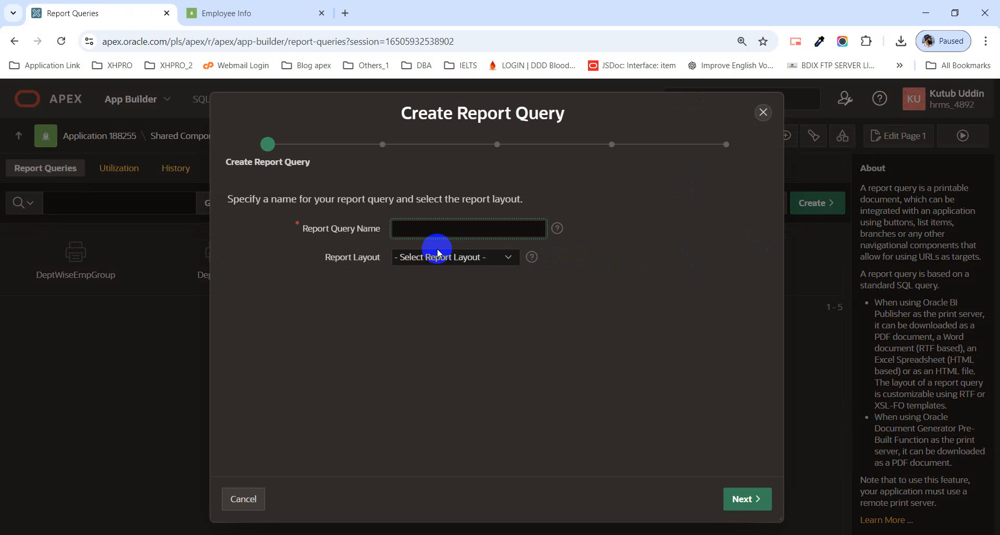
text(DeptGru)
key(BackSpace)
key(BackSpace)
text(roup)
click(432, 258)
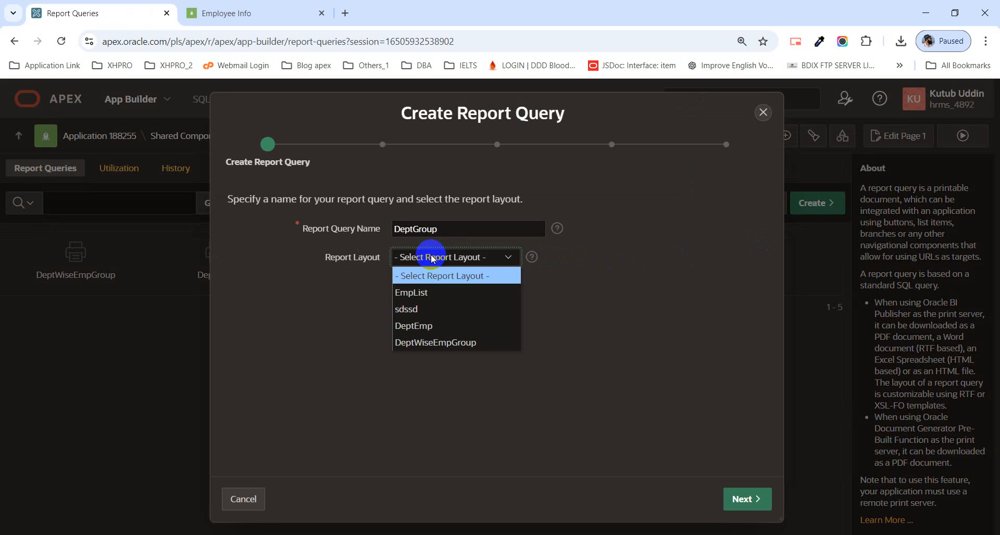
click(431, 258)
click(432, 258)
click(449, 343)
click(742, 499)
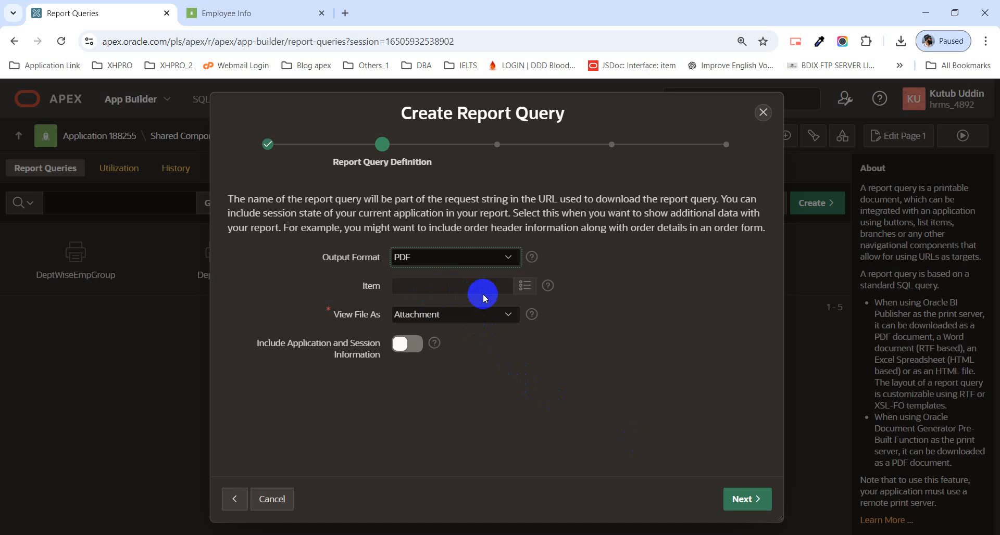
Step: Define the new report query's output format as Derive from Item with item P7_OUTPUT, and view the file as Inline
click(408, 291)
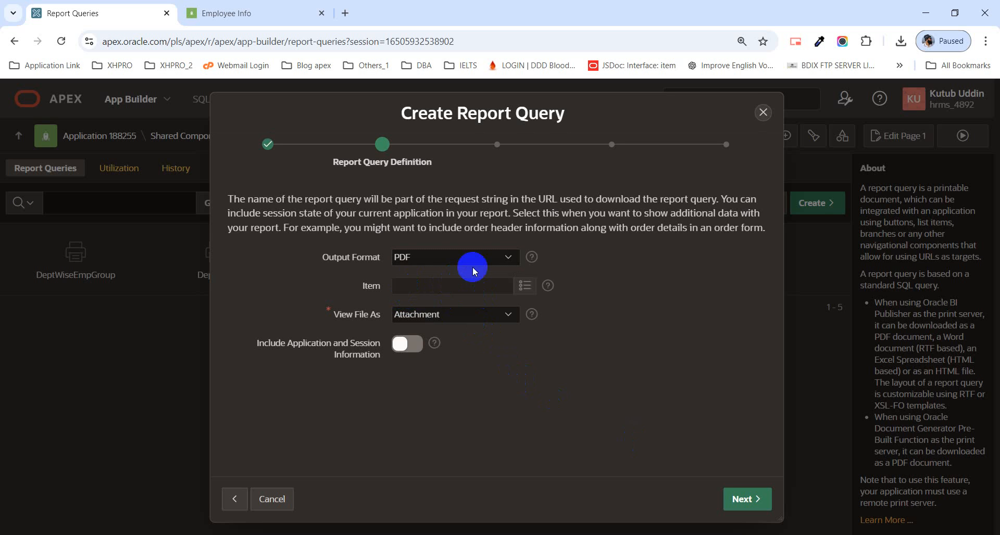
click(466, 253)
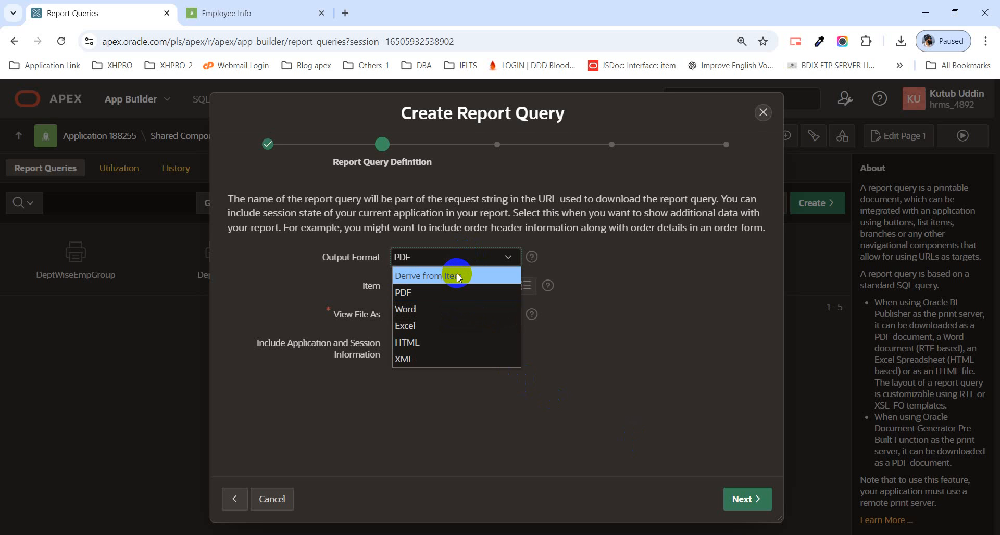
click(457, 275)
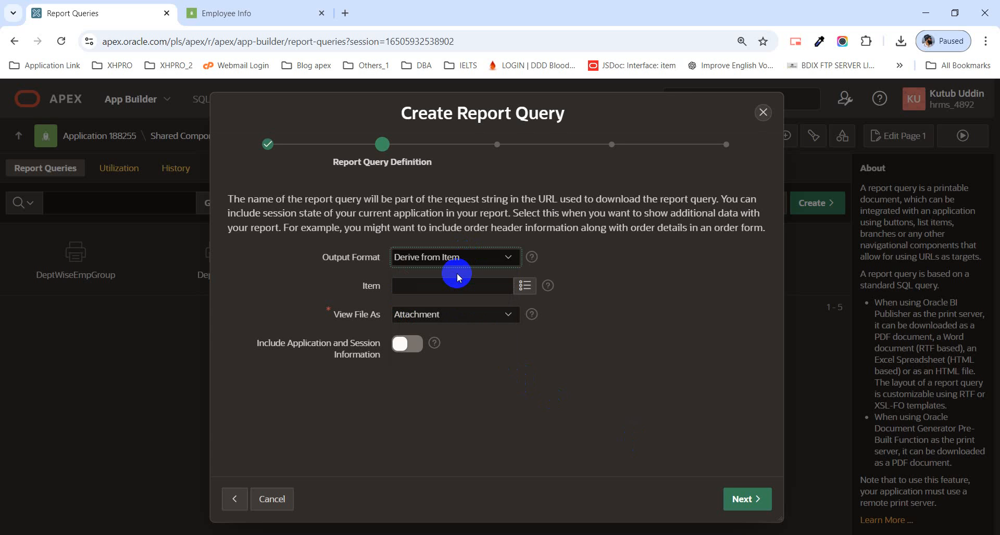
click(526, 292)
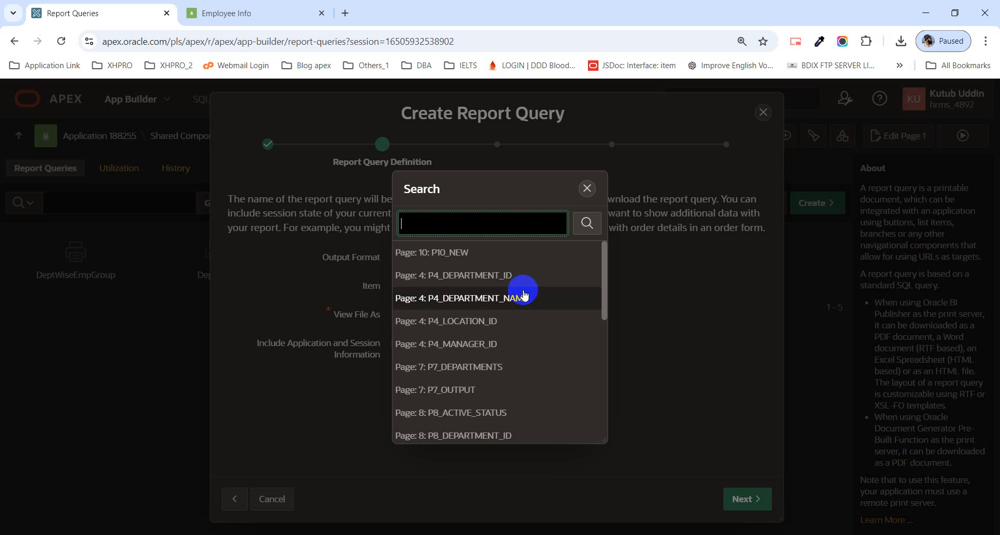
click(437, 396)
click(427, 322)
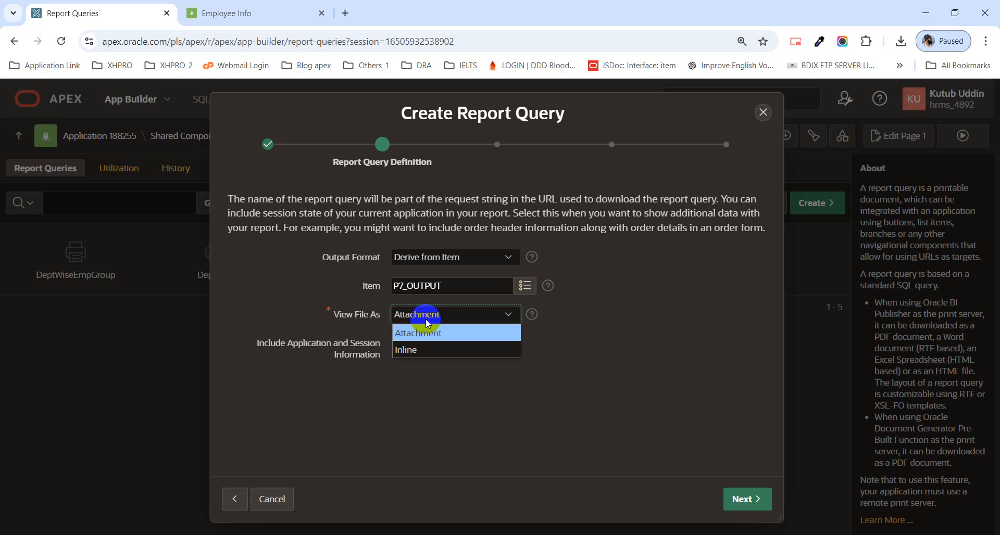
click(428, 349)
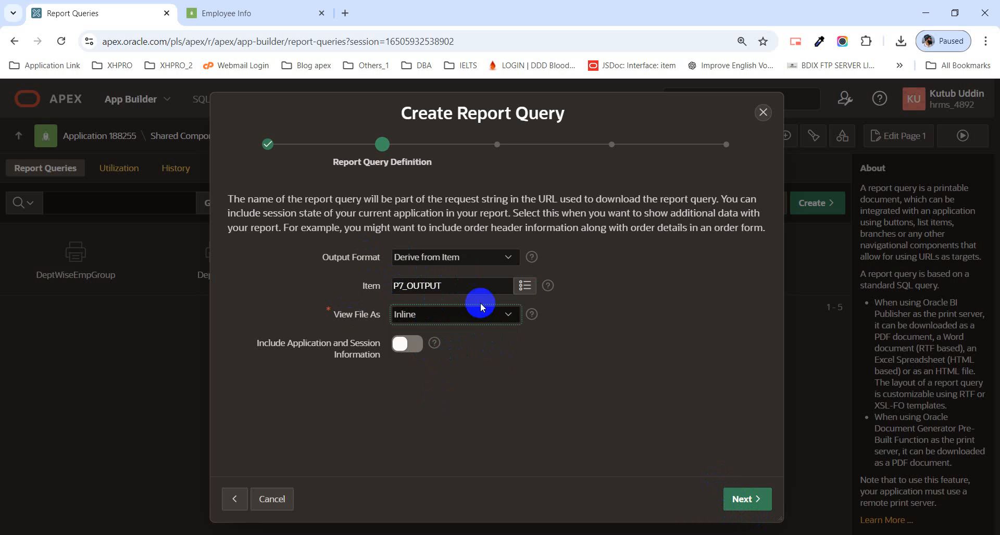
Step: Try the Excel and Pdf choices of the Output list on the running Employee Info page, and return to the report query definition
drag(441, 286, 389, 287)
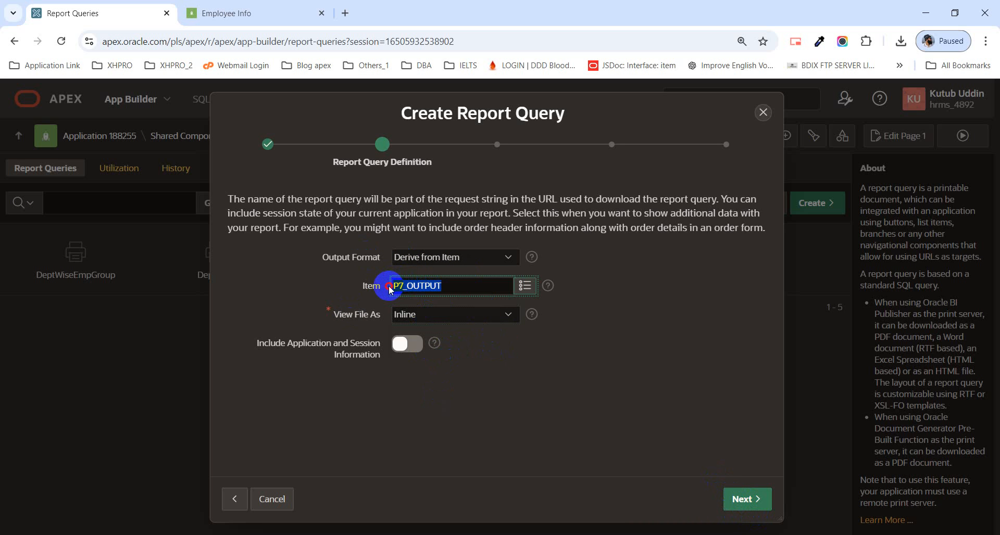
click(249, 9)
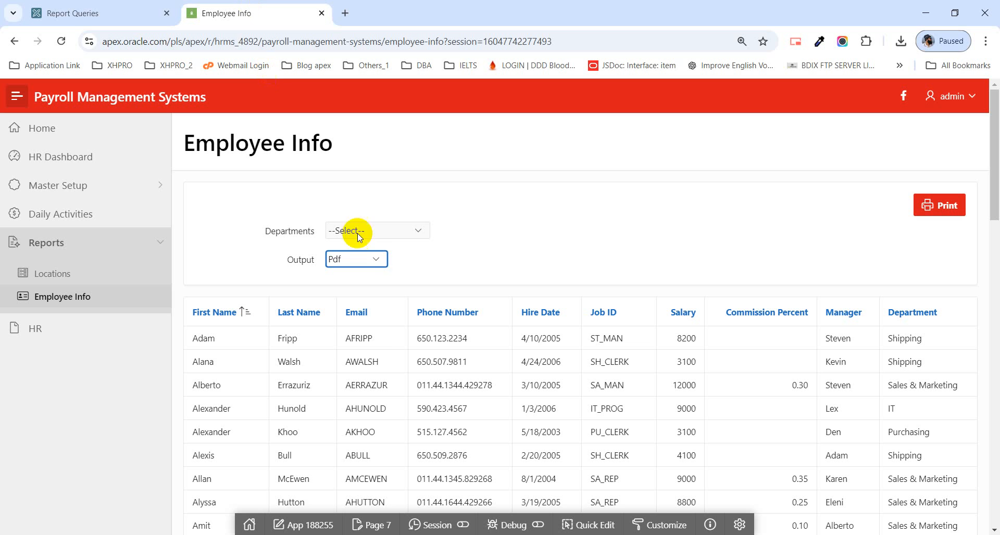
click(376, 260)
click(366, 311)
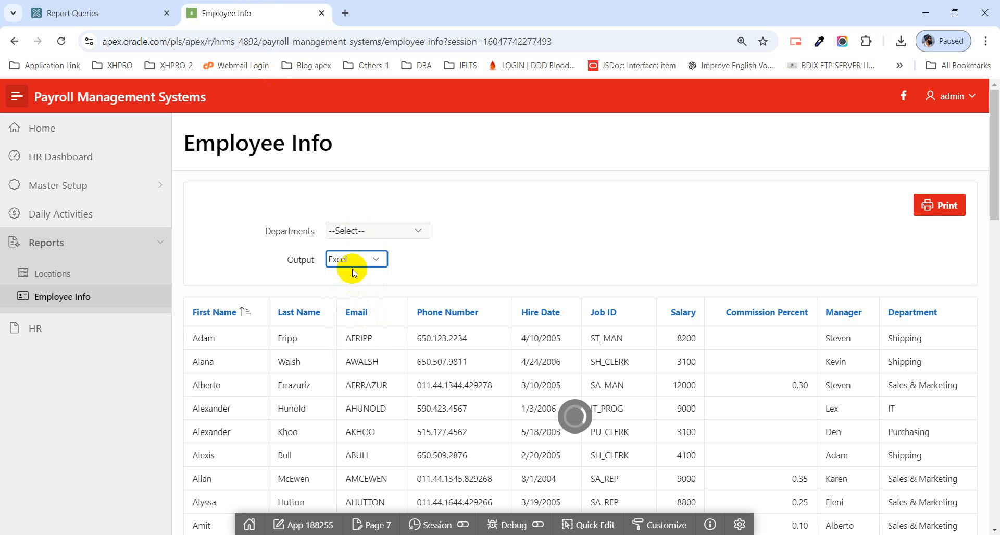
click(353, 263)
click(348, 294)
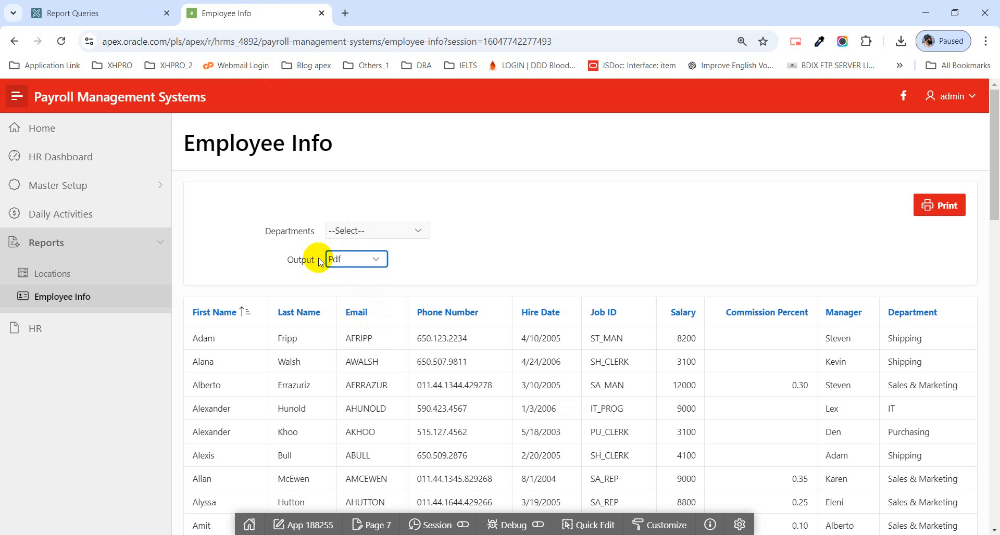
click(133, 10)
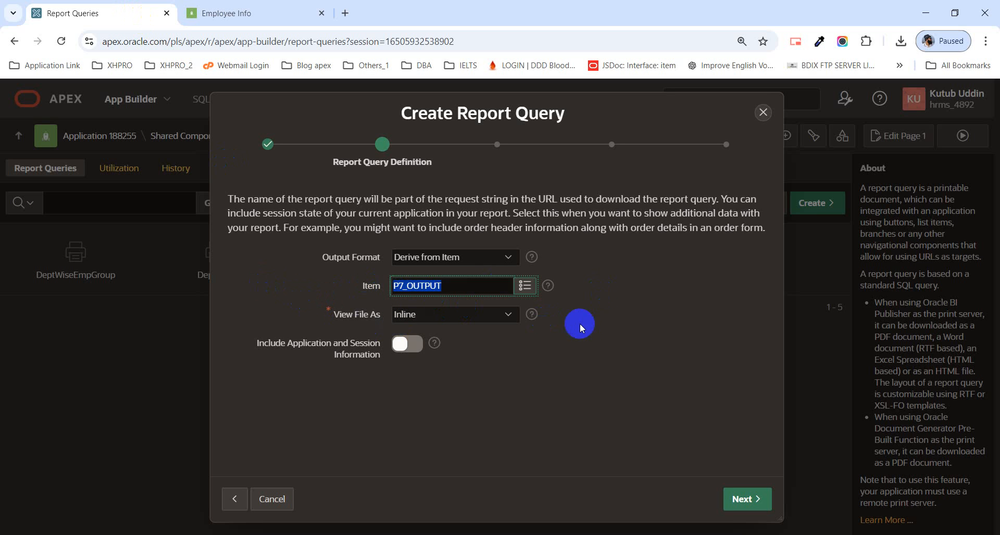
Step: Open page 7 from the running Employee Info page in Page Designer and select the P7_OUTPUT item in the Parameters region
click(535, 316)
drag(458, 287, 369, 285)
click(276, 13)
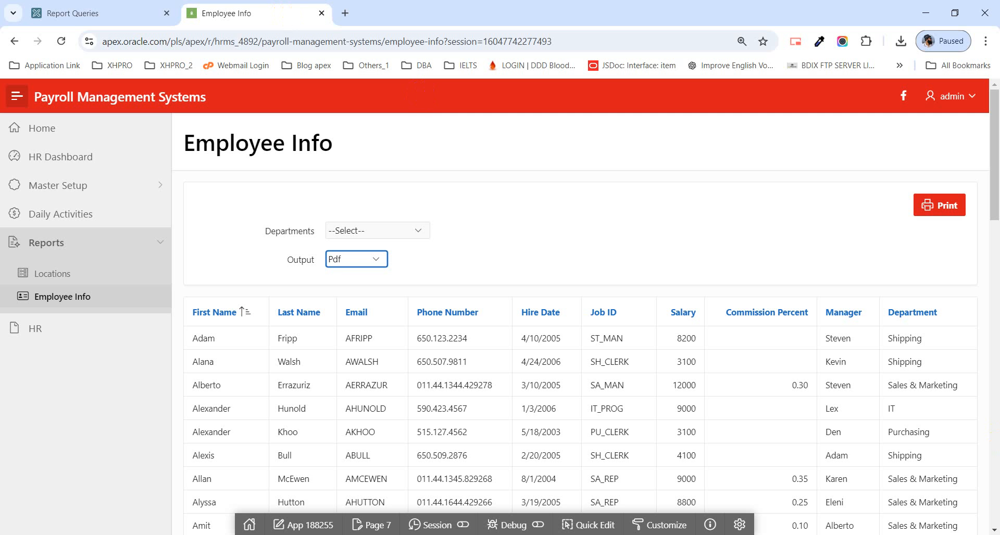
click(373, 525)
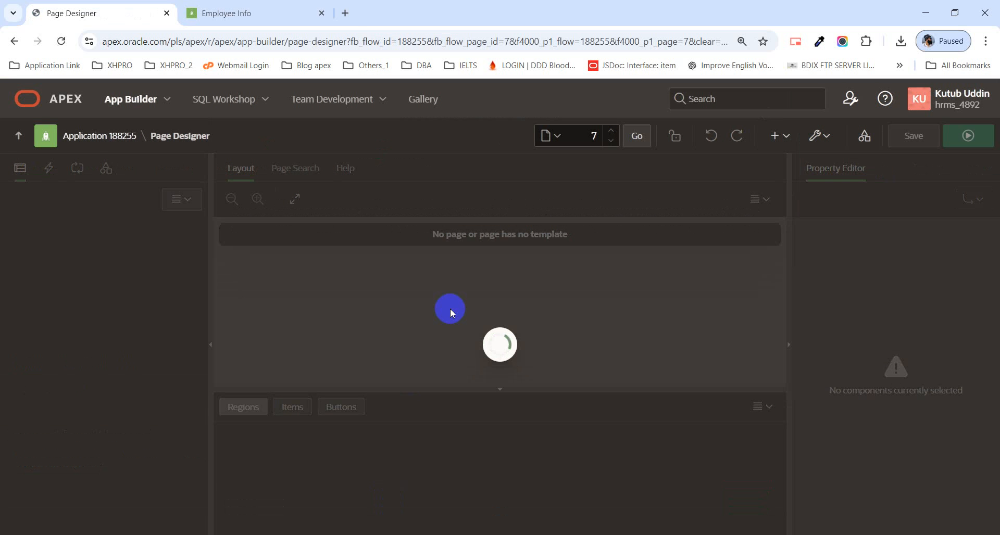
scroll(402, 306, down, 5)
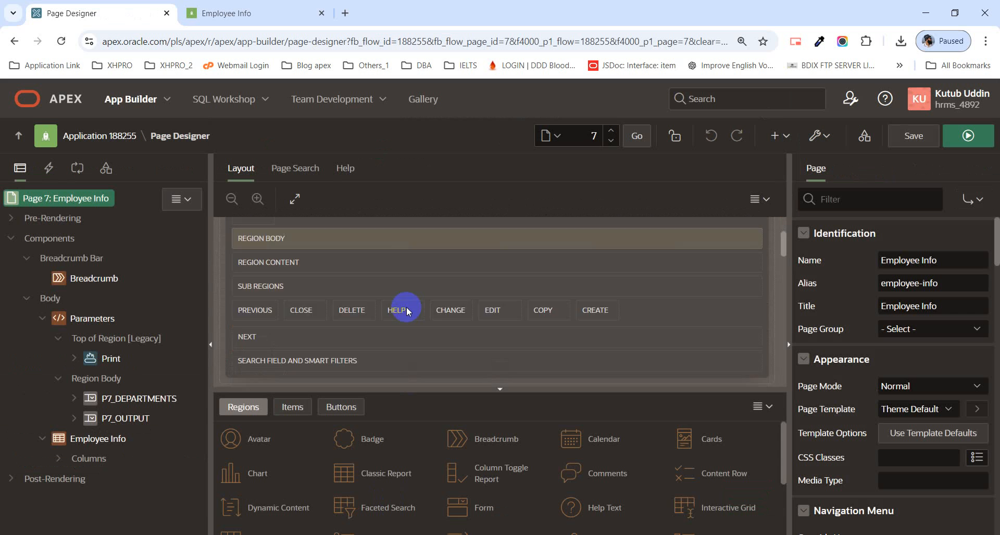
scroll(349, 327, down, 5)
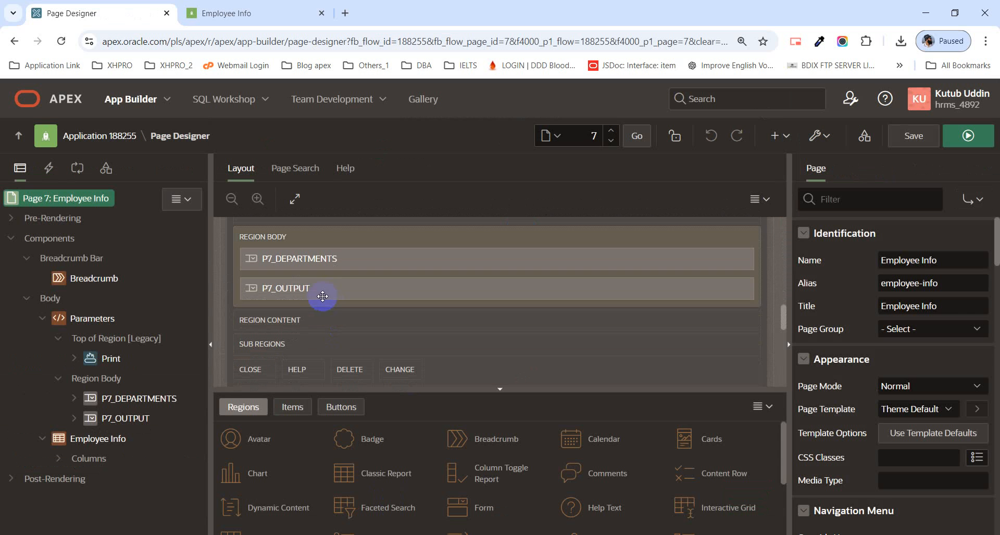
click(315, 291)
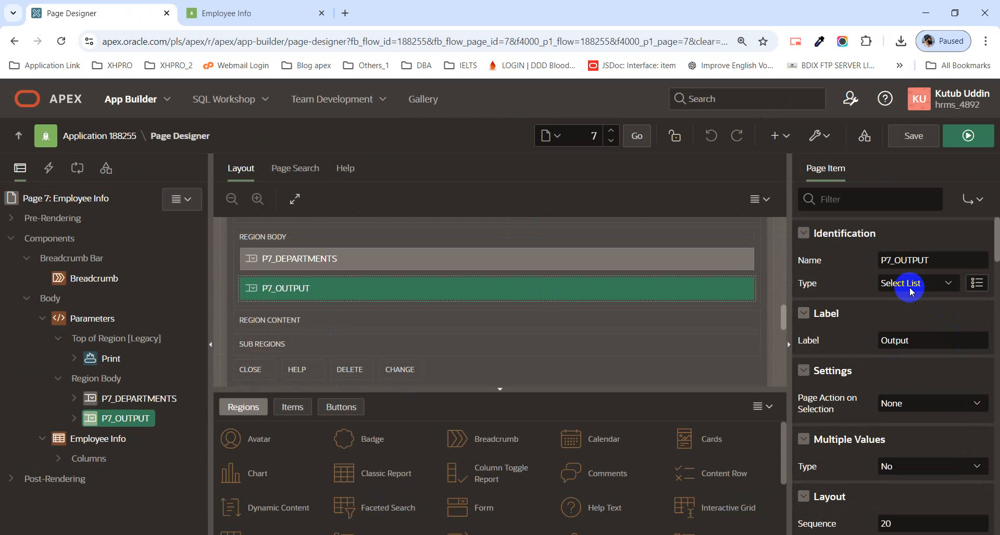
Step: Examine the display and return values in P7_OUTPUT's static list of values, and compare the item with the running Employee Info page
scroll(921, 349, down, 5)
scroll(921, 348, down, 10)
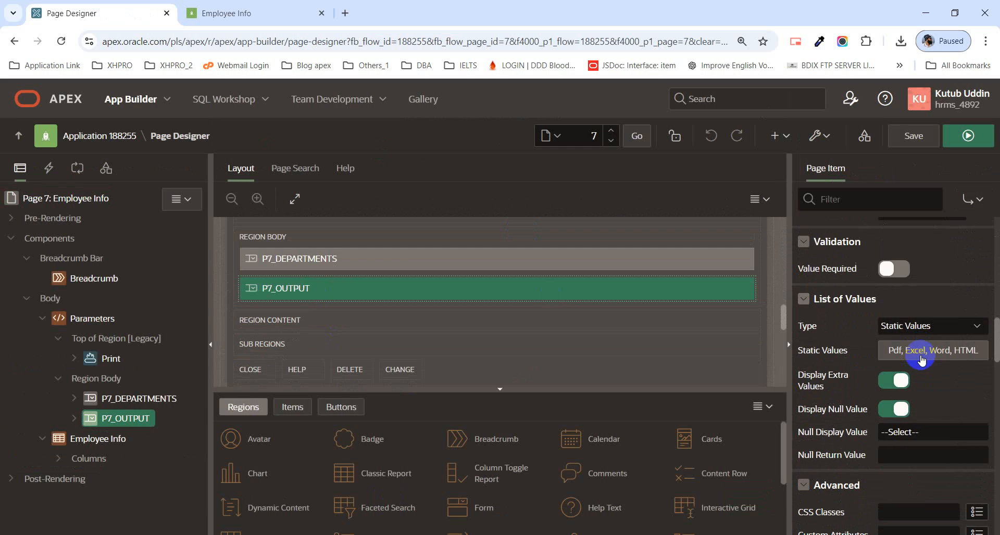
click(921, 357)
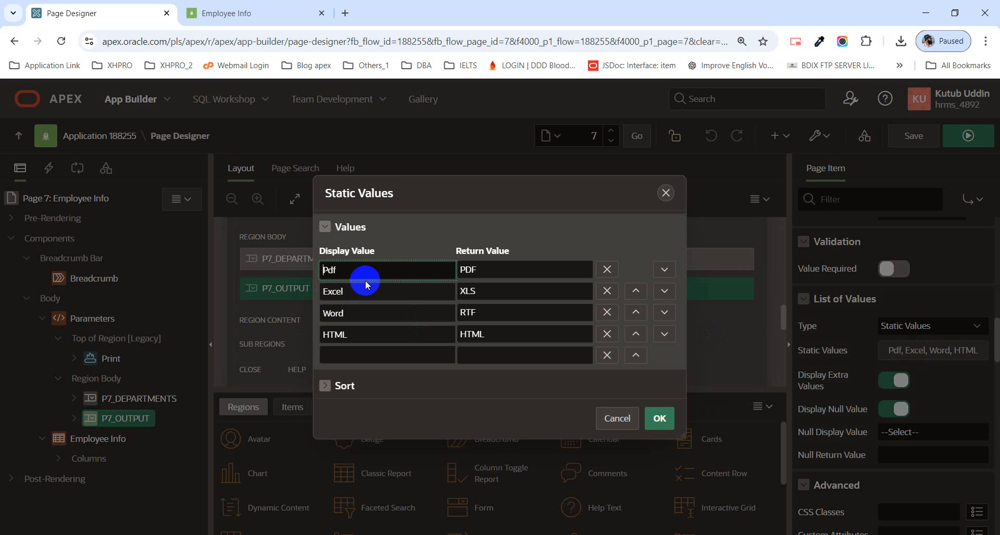
key(Tab)
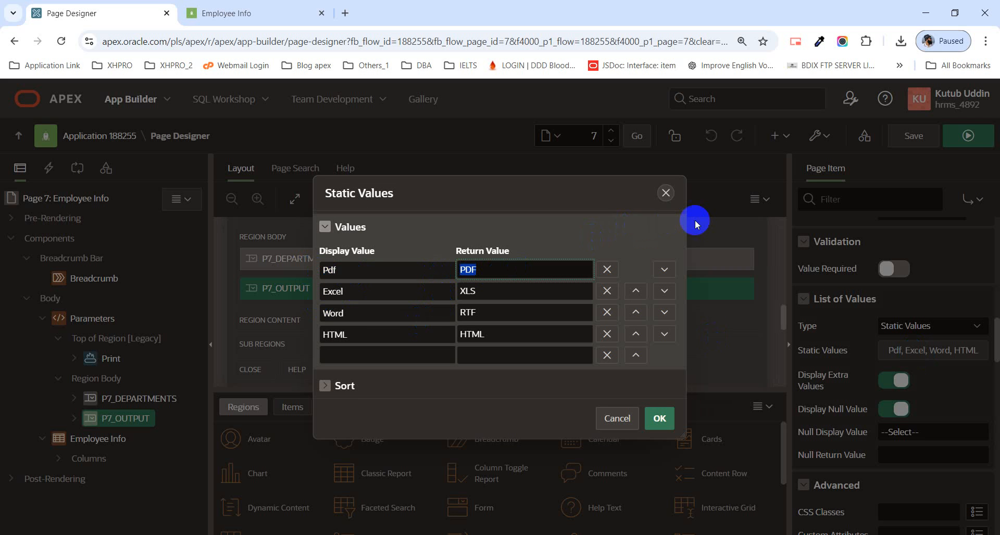
click(666, 193)
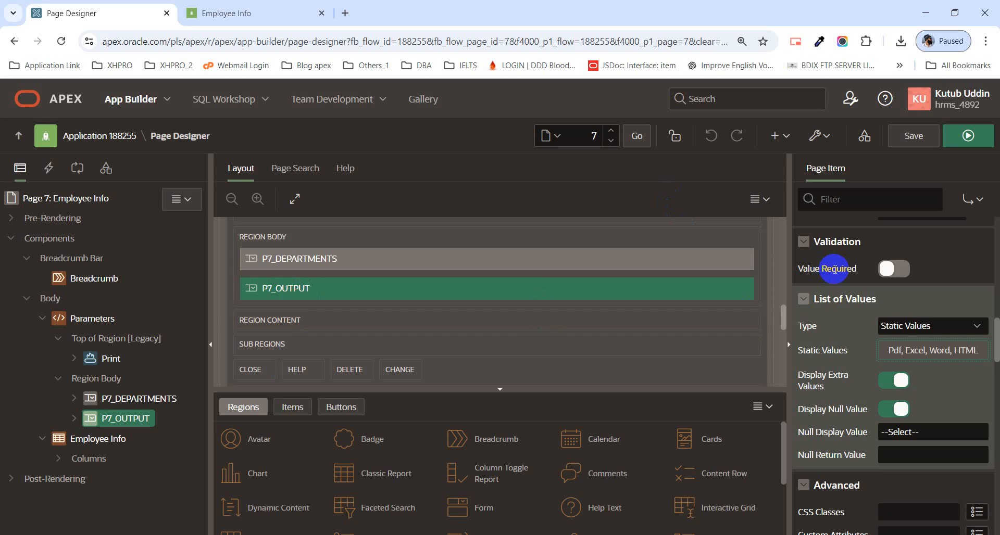
scroll(891, 276, up, 10)
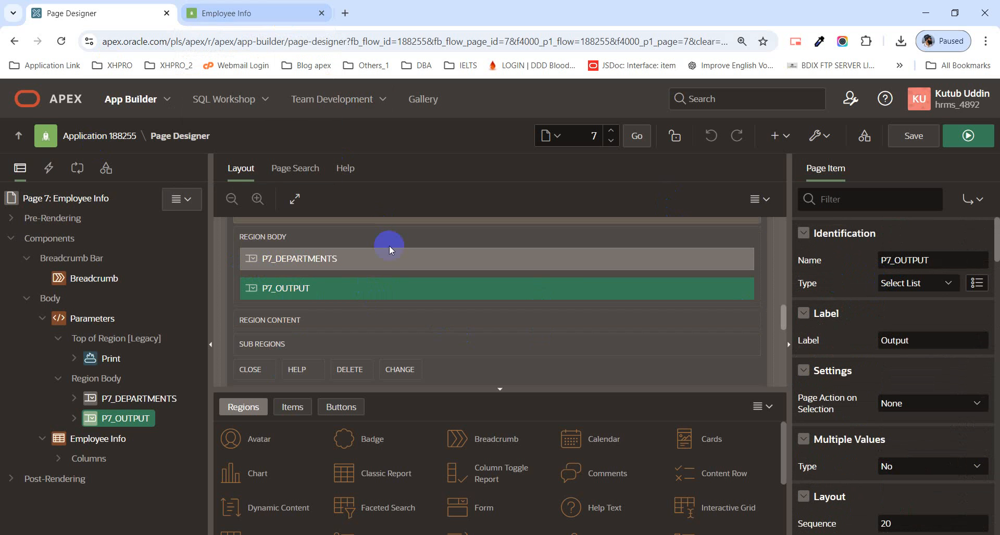
click(231, 13)
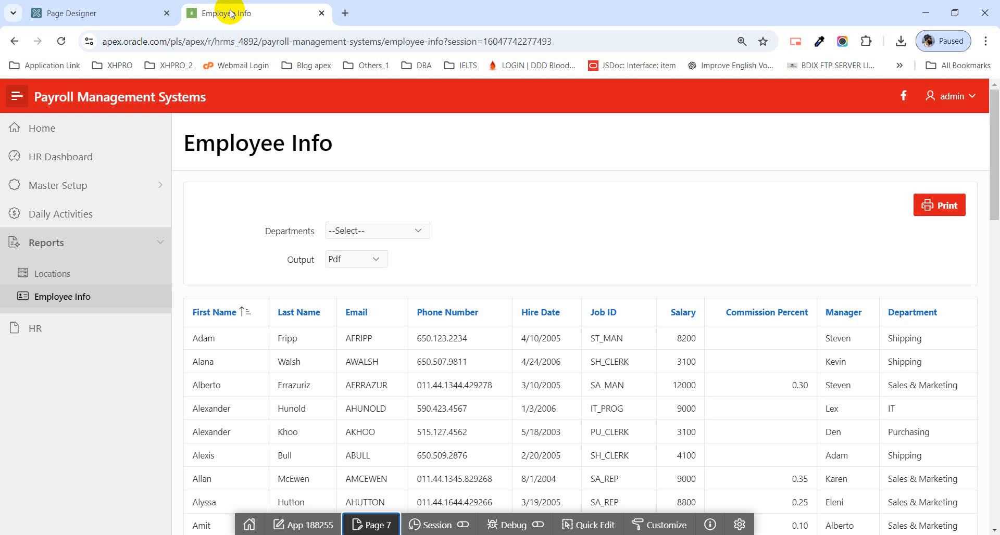
click(86, 13)
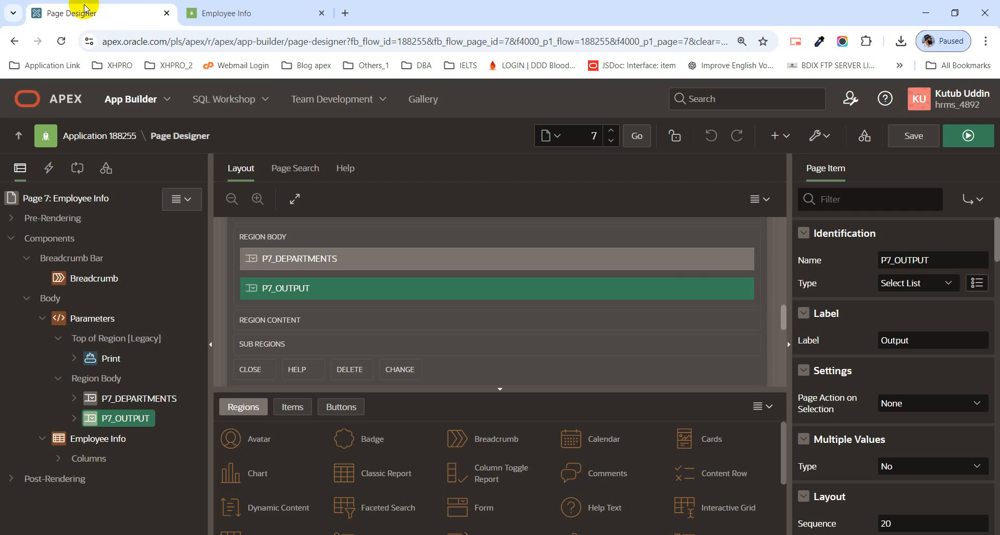
click(915, 284)
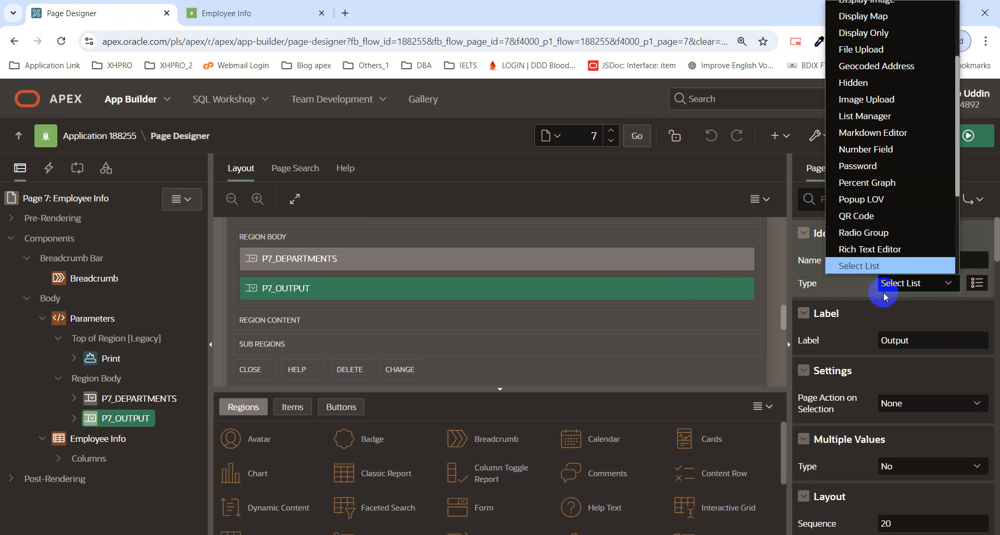
click(897, 284)
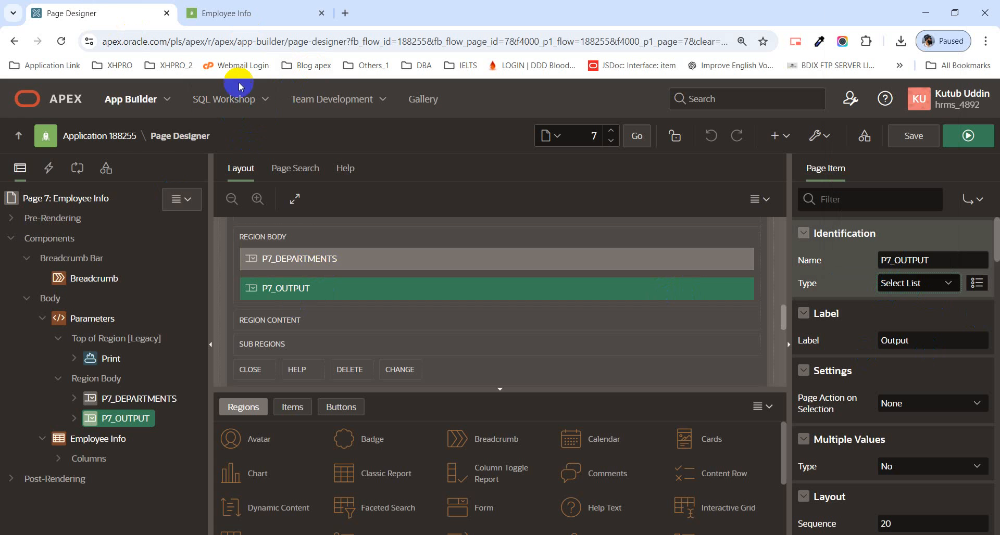
Step: Open the Report Queries page in the Shared Components of application 188255
click(110, 140)
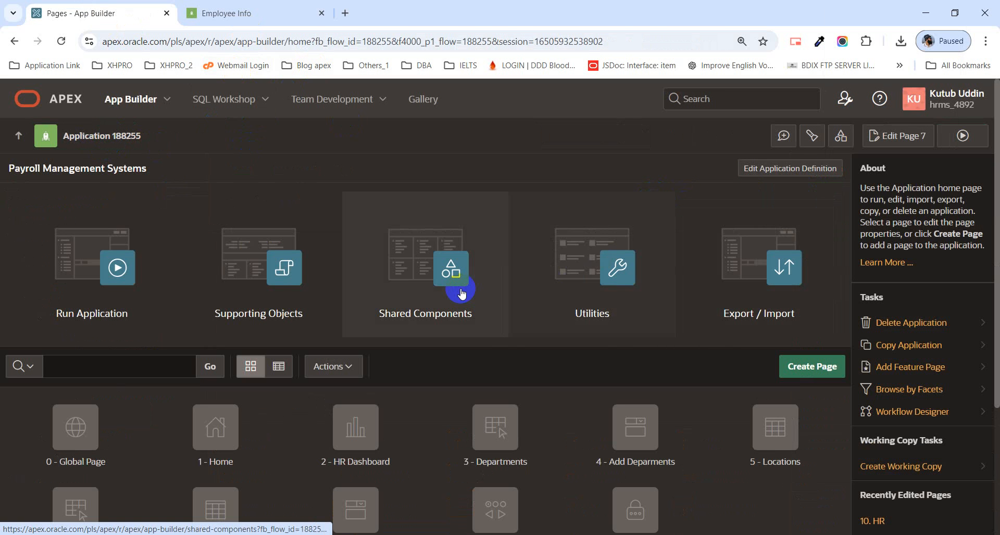
click(451, 293)
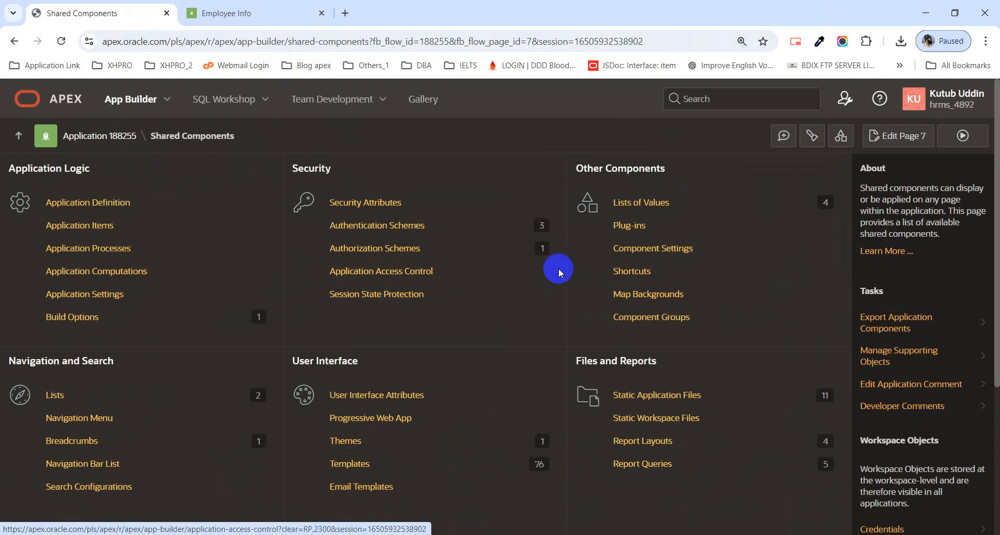
scroll(625, 341, down, 2)
click(650, 339)
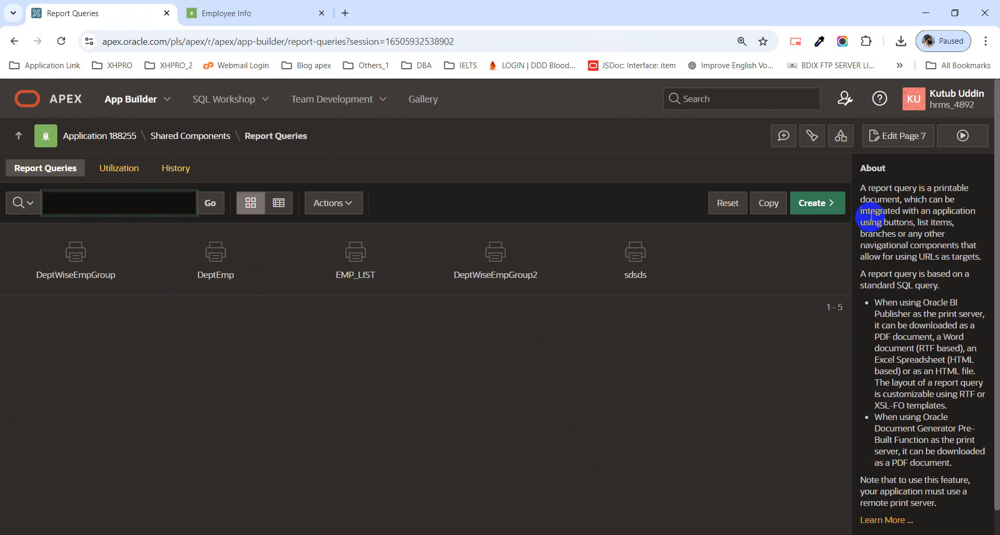
Step: Start a new report query named DeptGroup that uses the DeptWiseEmpGroup report layout
click(808, 218)
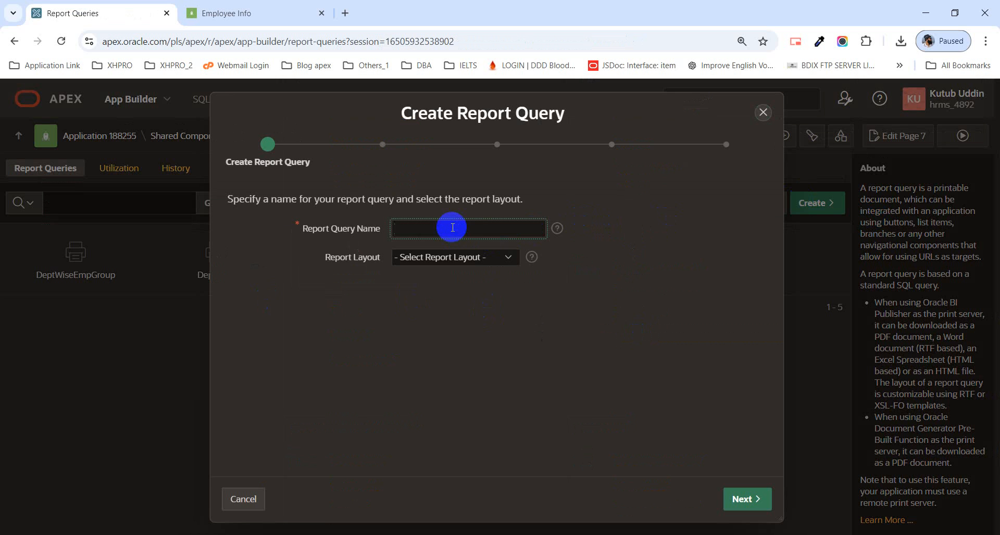
text(deDEPT)
key(BackSpace)
key(BackSpace)
key(BackSpace)
text(eptGroup)
click(436, 256)
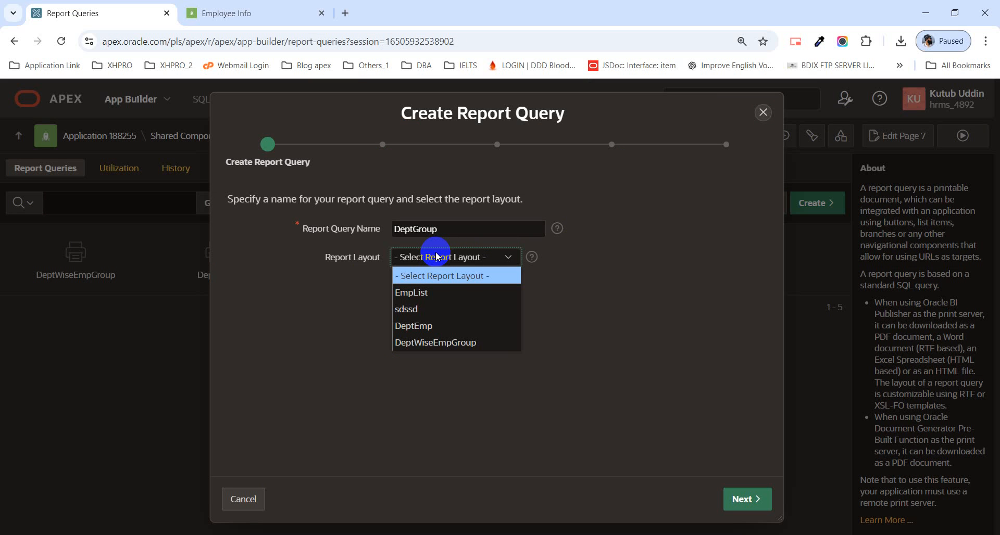
click(461, 327)
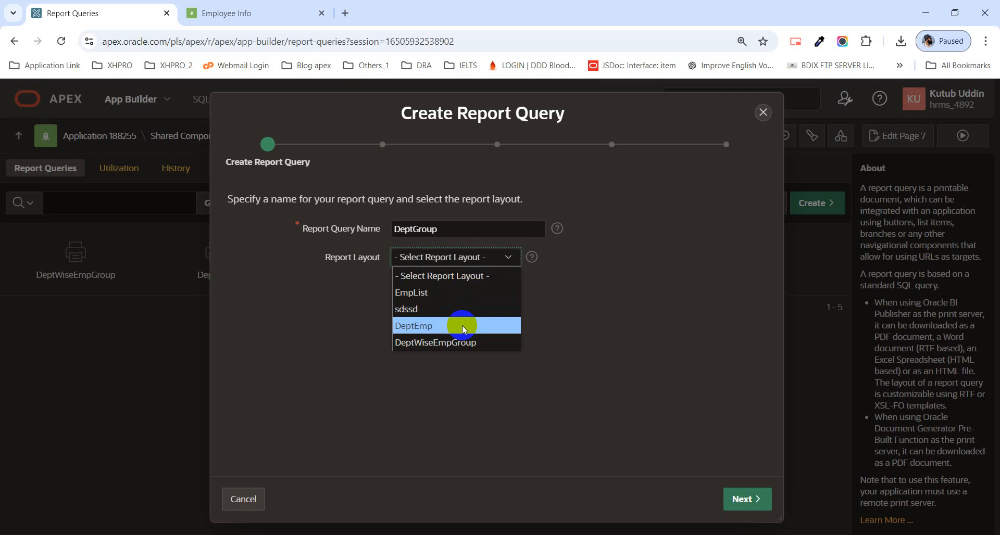
click(448, 344)
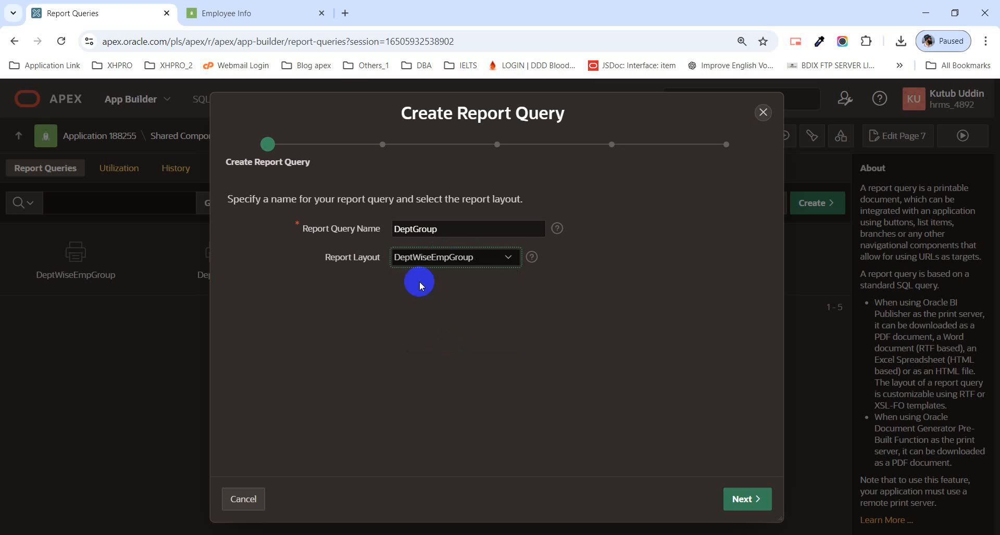
click(750, 500)
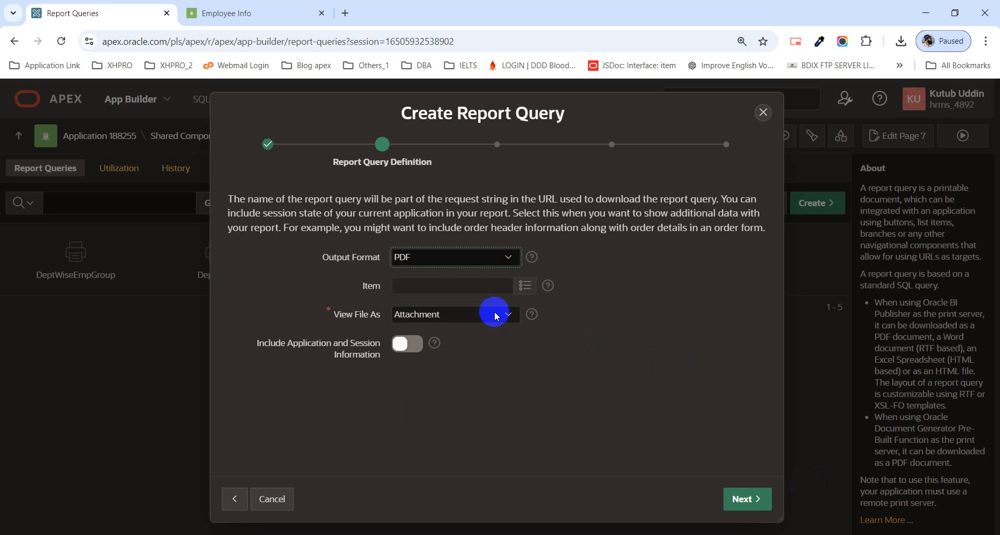
Step: Define the DeptGroup output format as Derive from Item with item P7_OUTPUT, and view the file as Inline
click(498, 256)
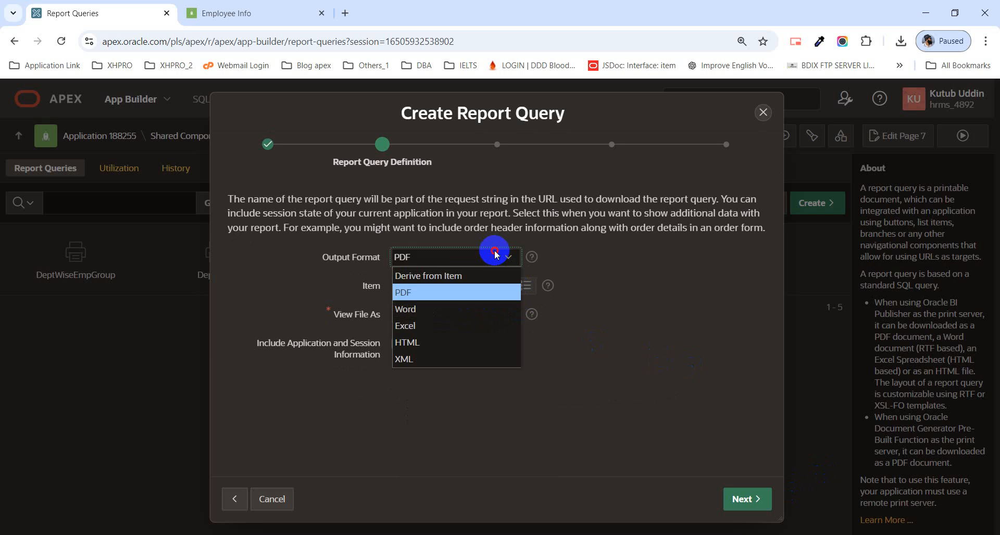
click(469, 276)
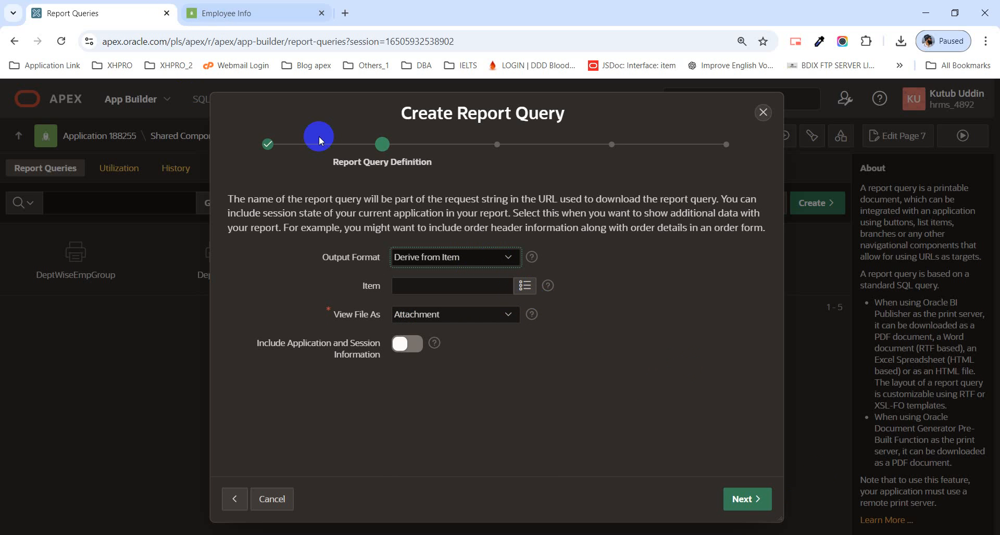
click(524, 287)
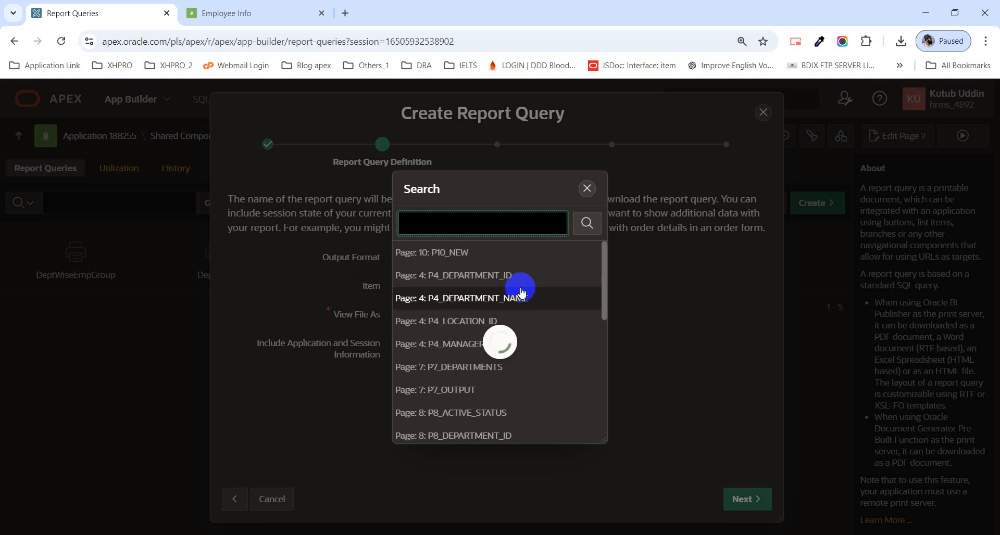
click(456, 391)
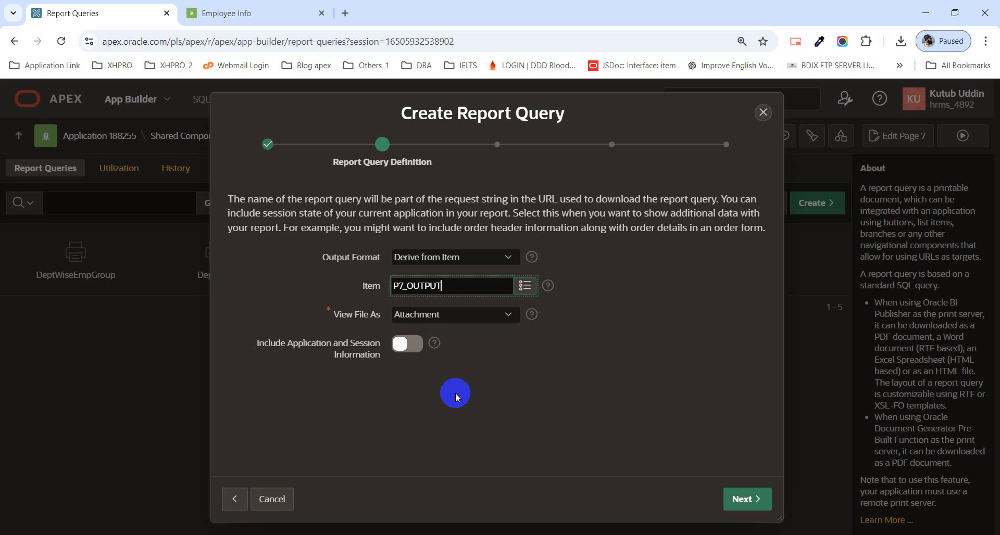
click(434, 318)
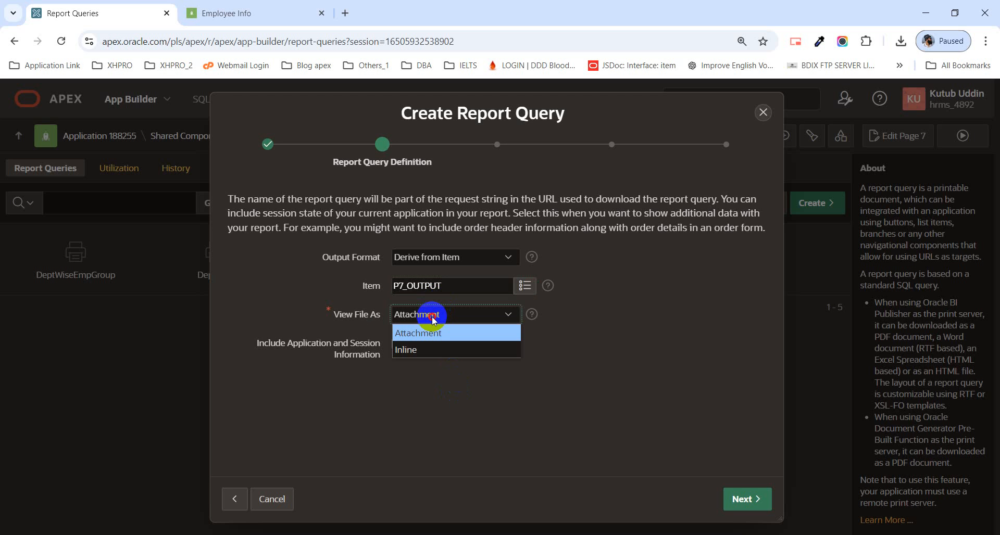
click(436, 349)
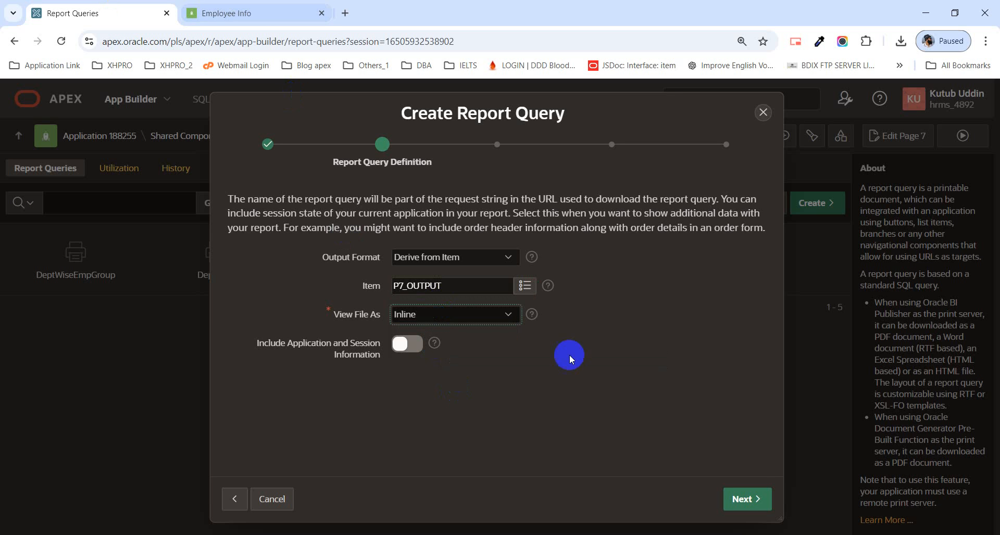
click(746, 507)
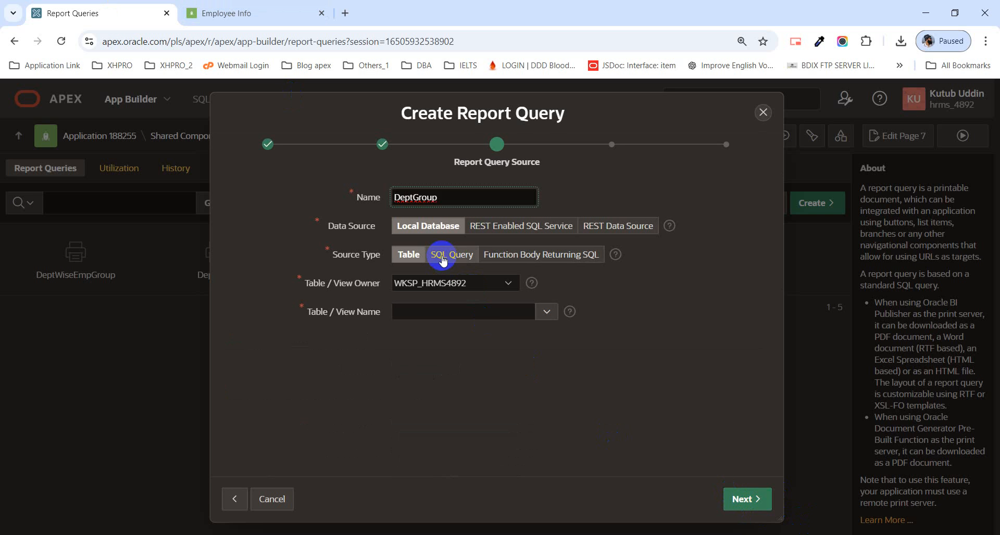
Step: Set the source to the copied SQL query joining EMPLOYEES and DEPARTMENTS with the P7_DEPARTMENTS filter, and validate it
click(444, 260)
click(358, 357)
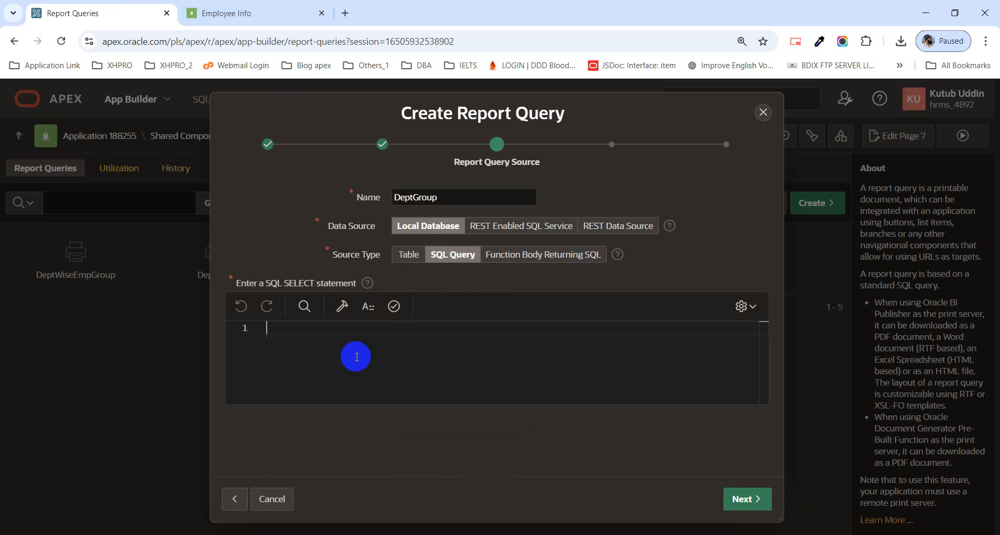
key(ctrl+v)
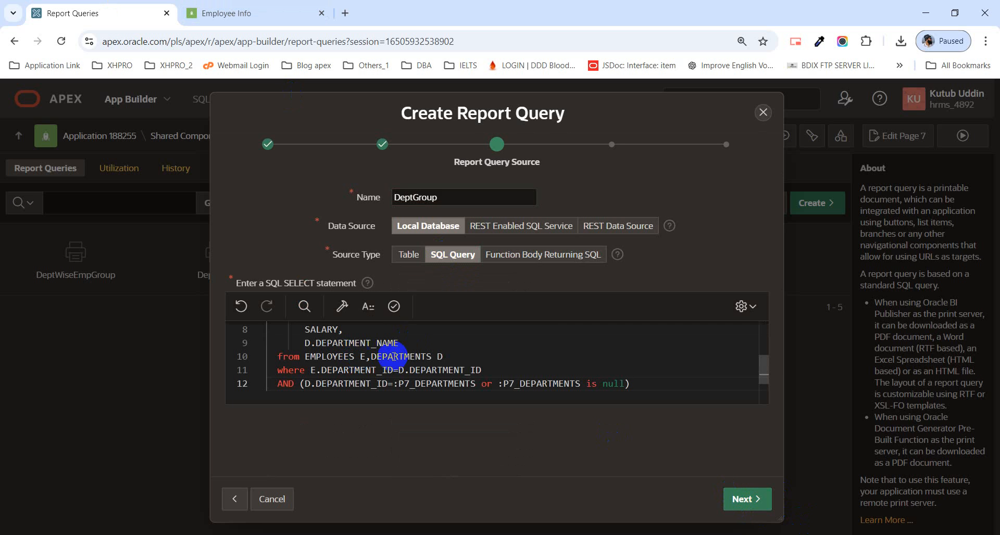
scroll(453, 368, up, 3)
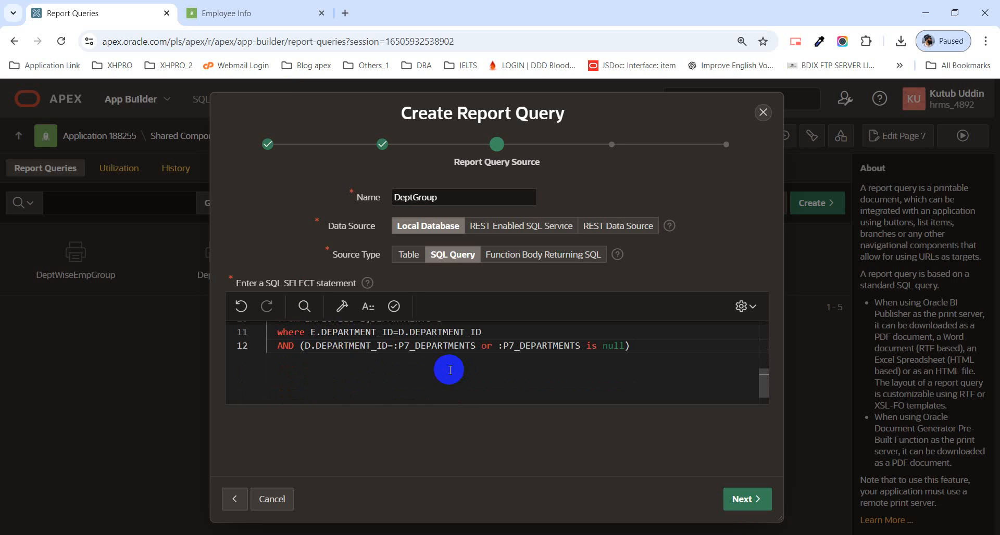
scroll(449, 370, up, 3)
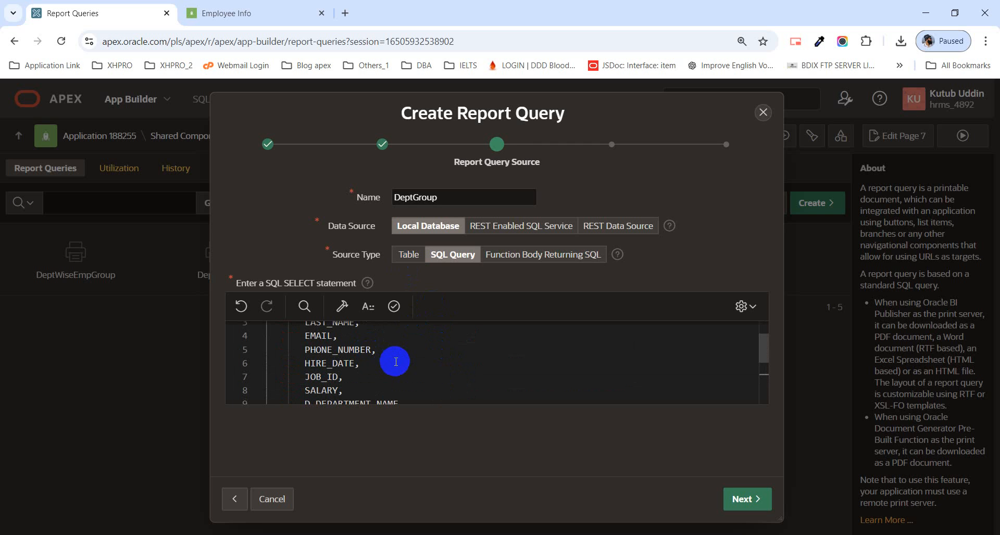
scroll(395, 362, up, 2)
scroll(396, 354, down, 3)
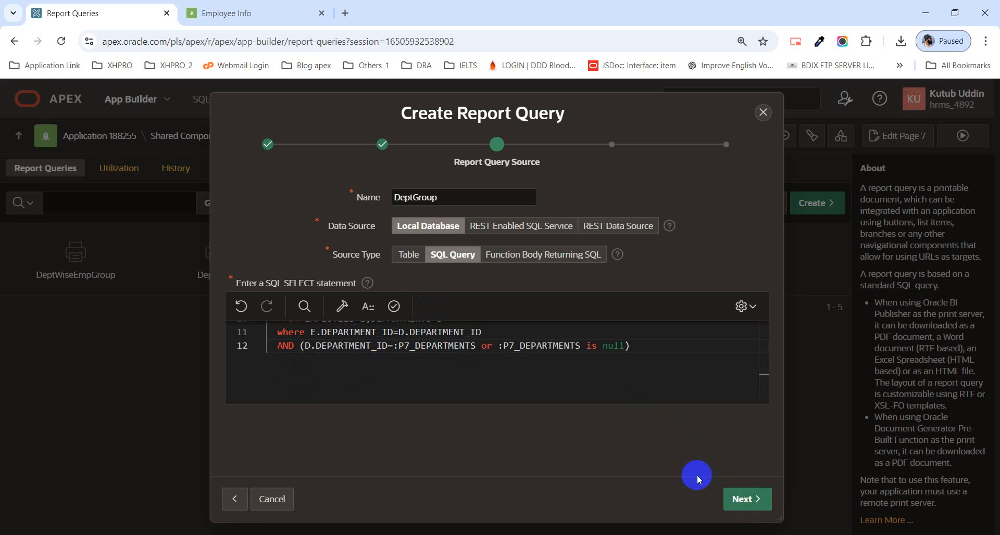
click(394, 306)
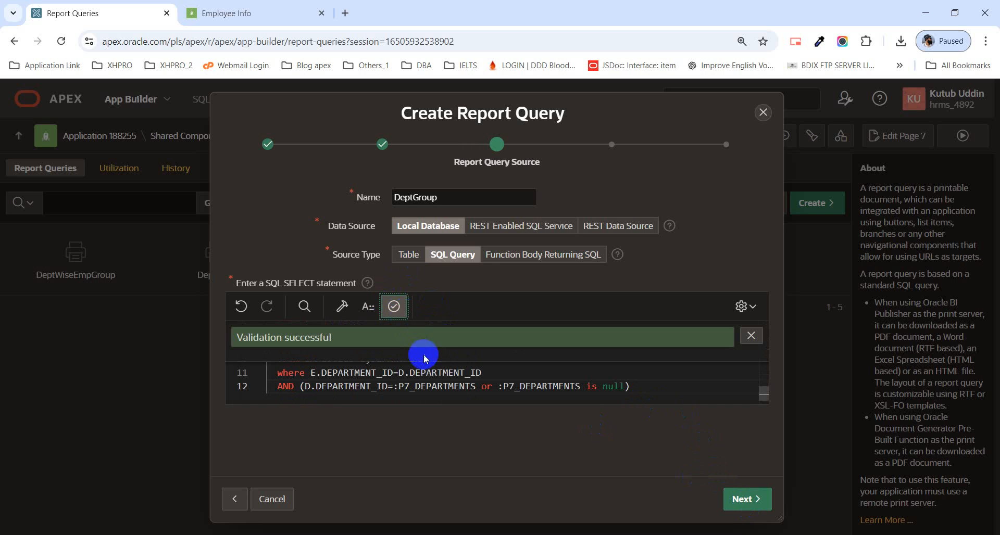
click(737, 499)
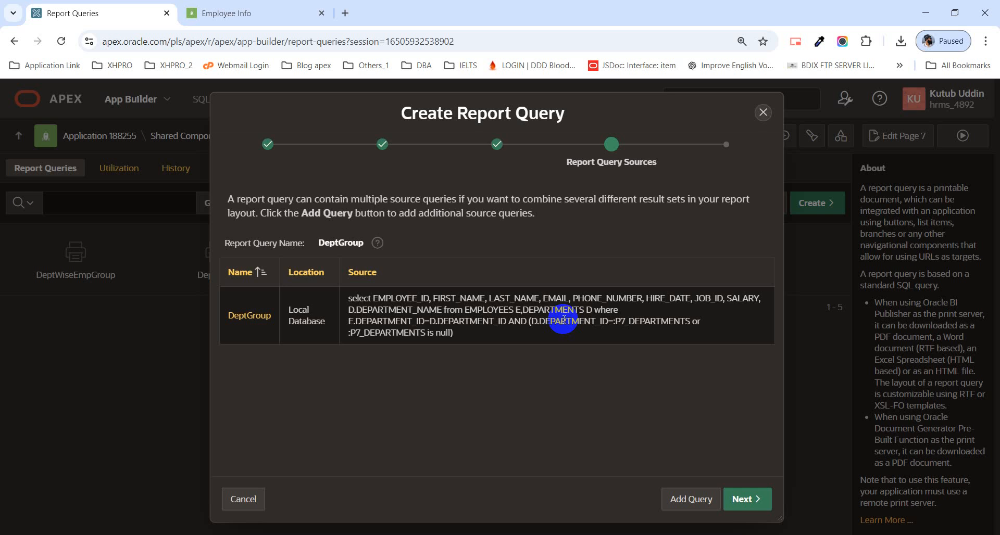
Step: Accept the query source, copy the DeptGroup integration URL, and create the report query
click(739, 506)
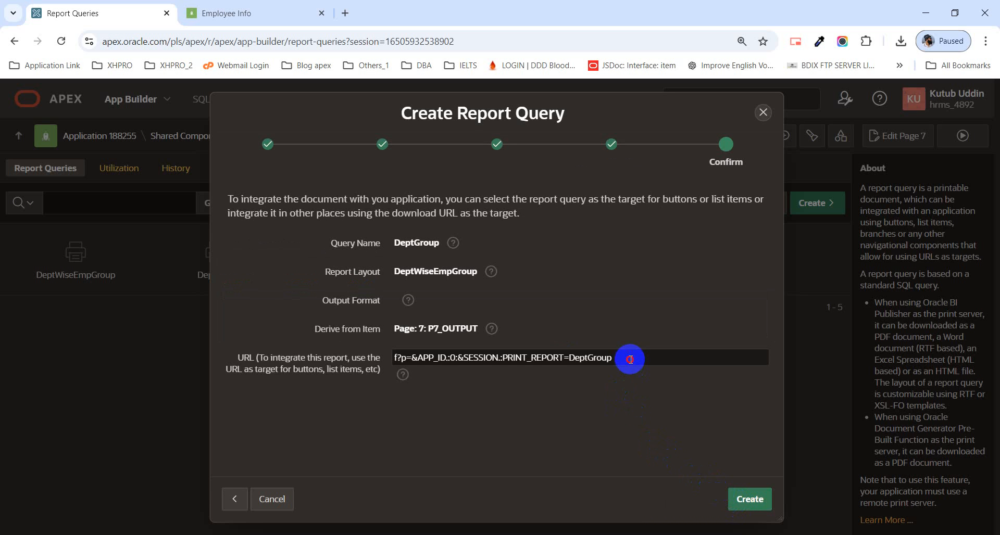
drag(620, 359, 386, 348)
key(ctrl+c)
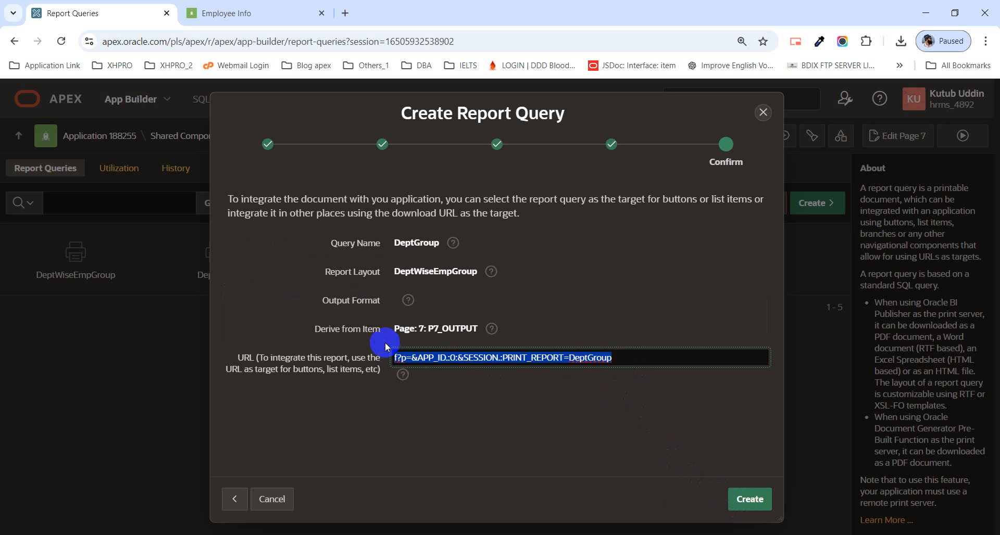
click(749, 508)
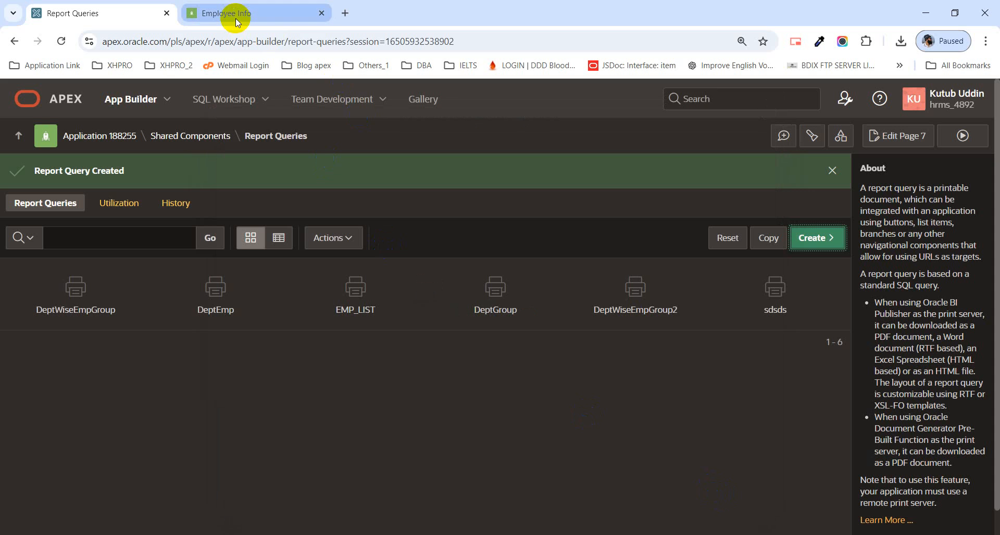
Step: Open page 7 in Page Designer and bring up the JavaScript code of the Print button's print dynamic action in the code editor
click(911, 140)
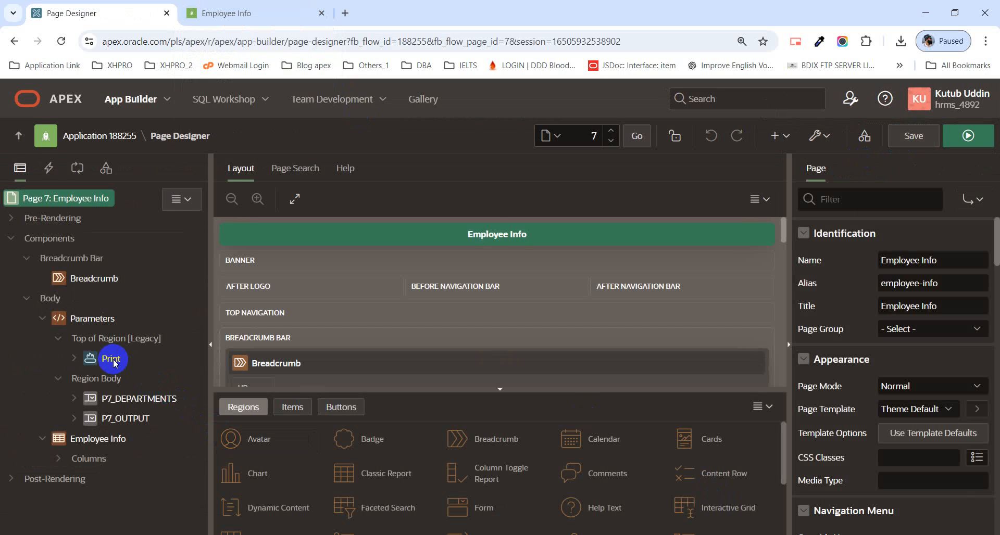
click(105, 359)
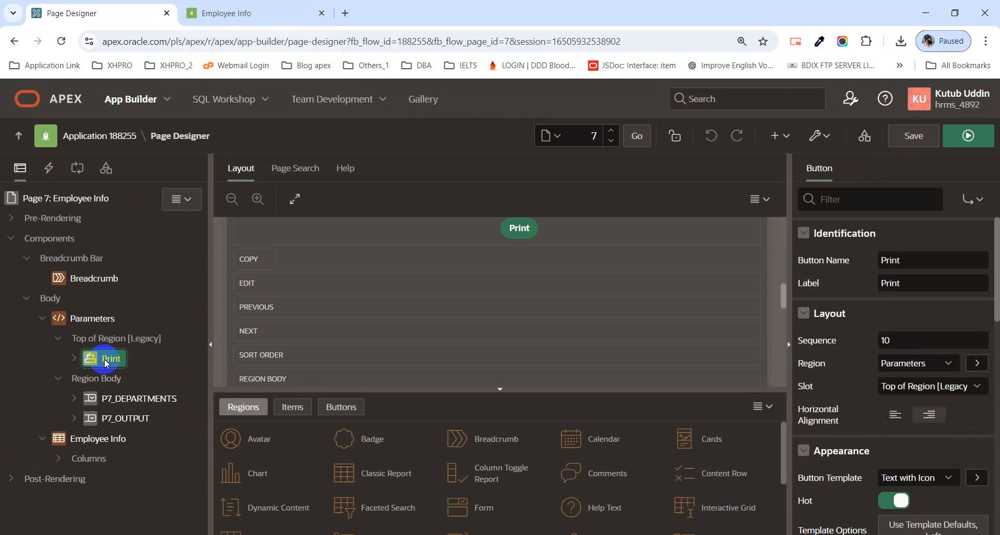
click(74, 360)
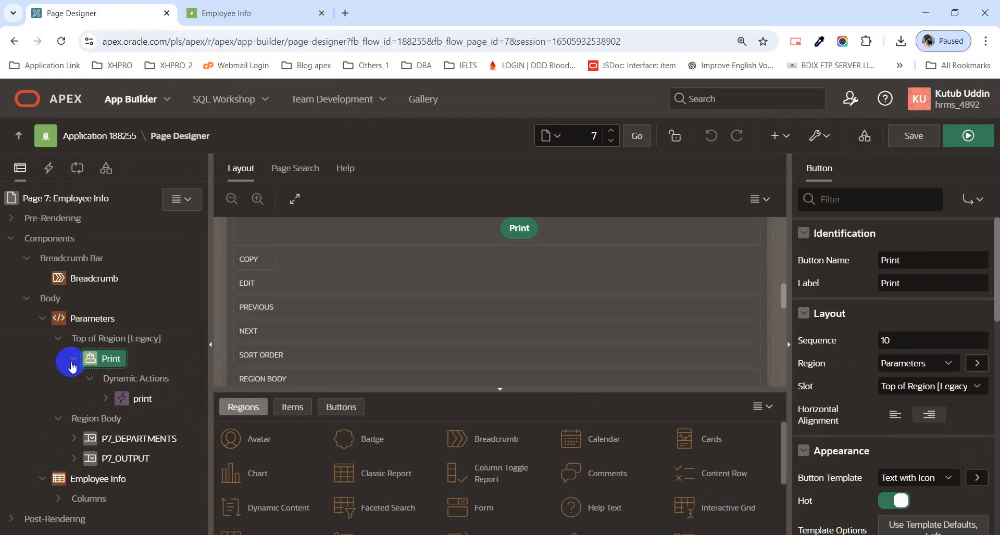
click(136, 404)
click(105, 399)
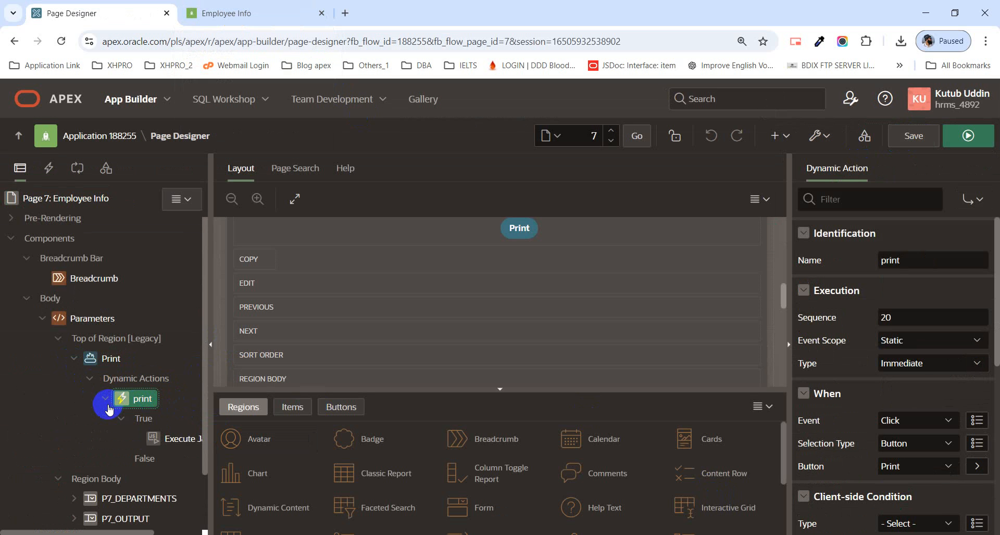
click(175, 442)
click(976, 340)
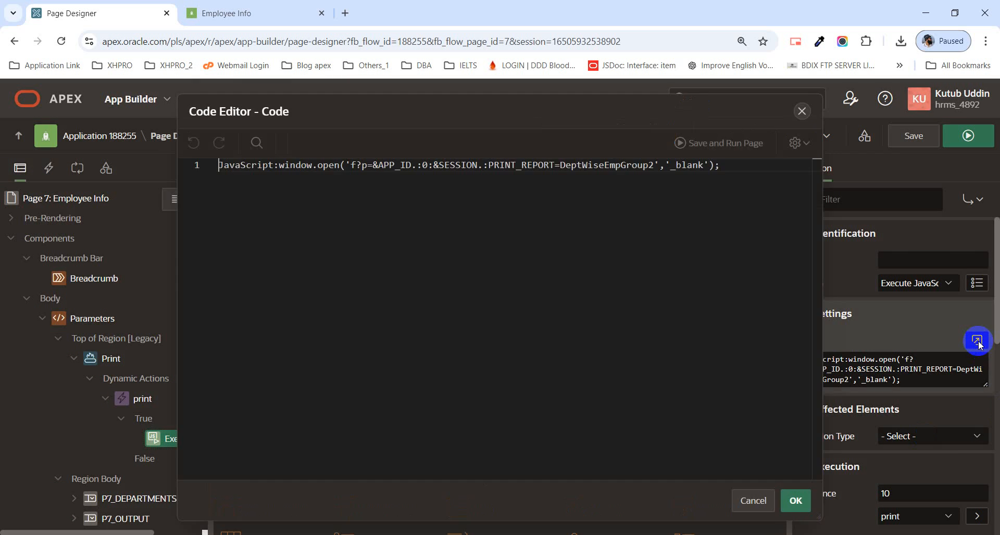
Step: Replace the URL inside window.open with the copied DeptGroup integration URL, accept the code, and save and run page 7
click(350, 165)
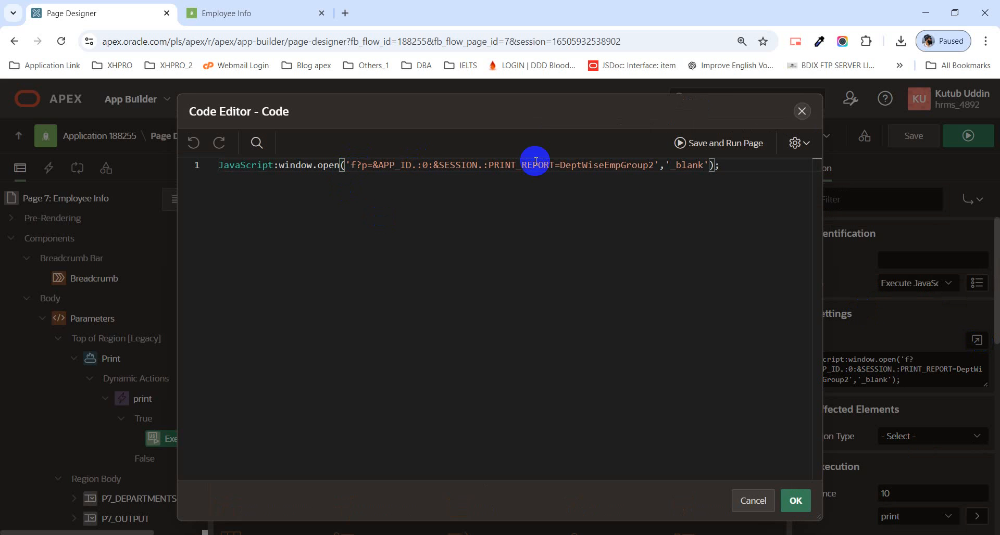
shift+click(656, 174)
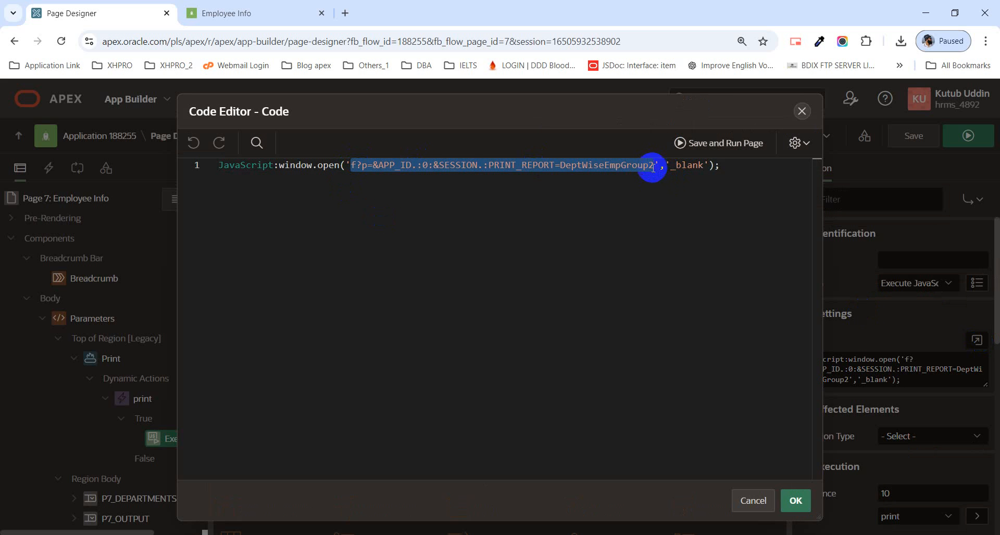
key(ctrl+v)
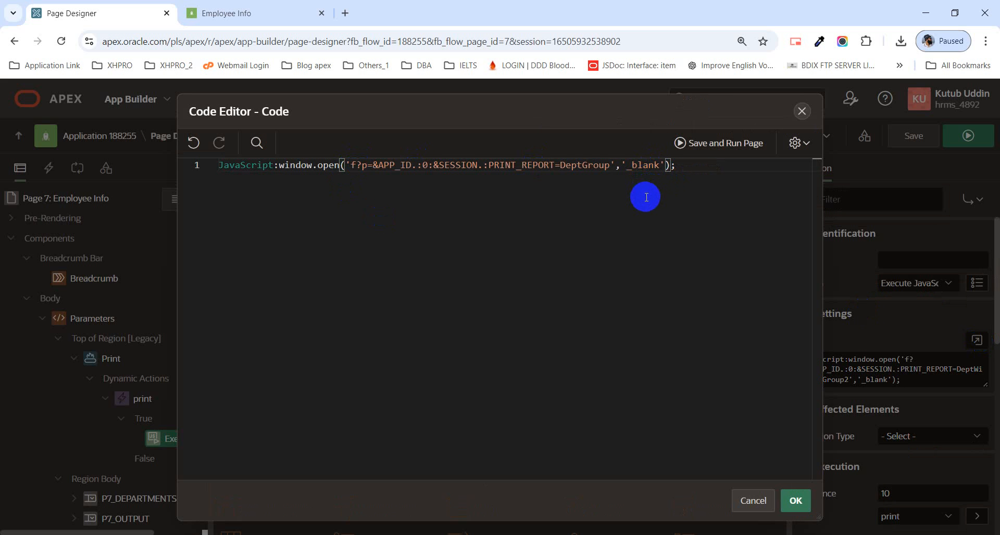
click(792, 503)
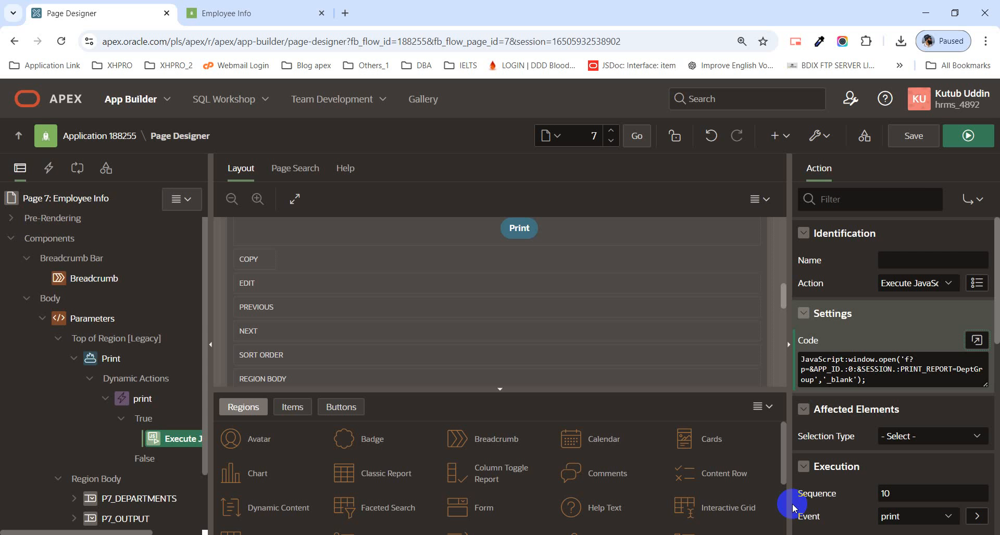
click(925, 142)
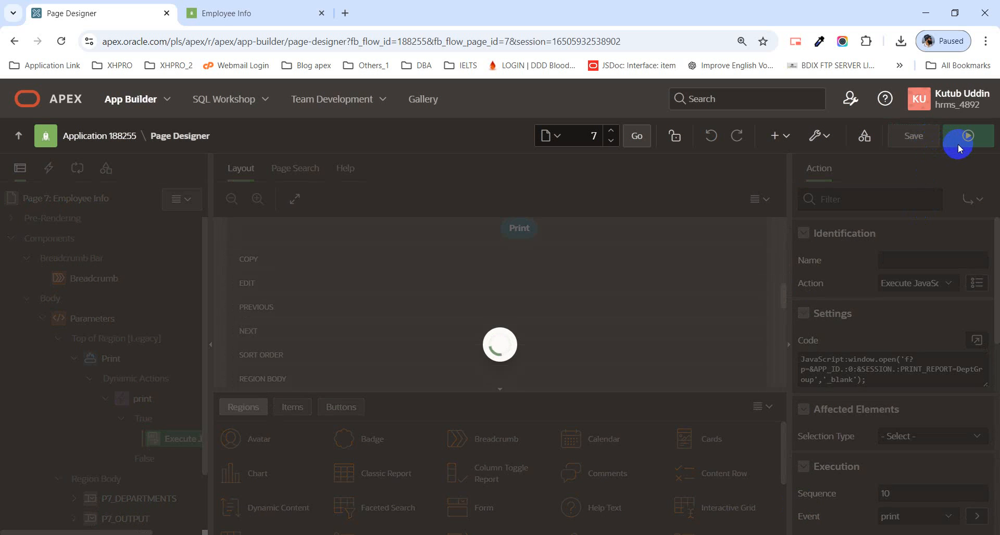
click(961, 148)
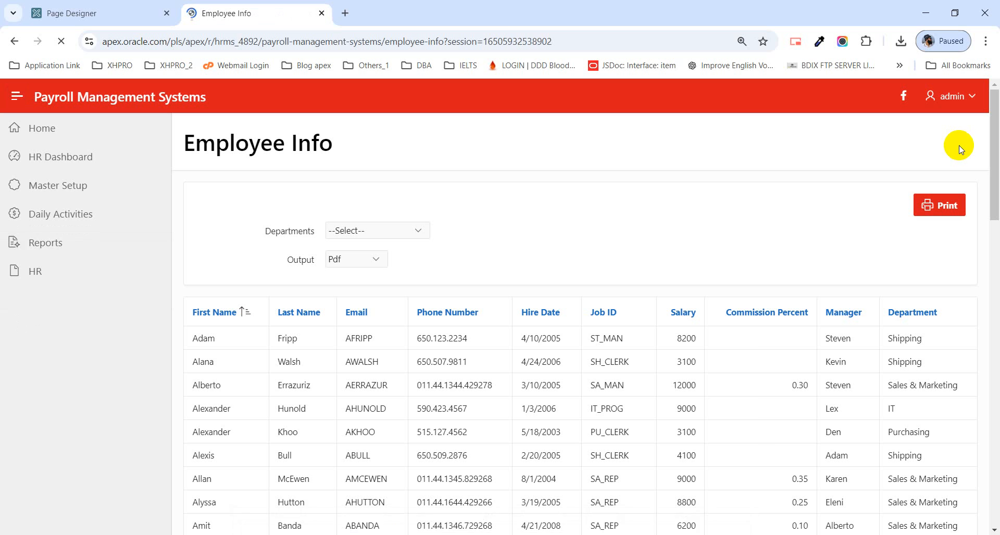
click(360, 231)
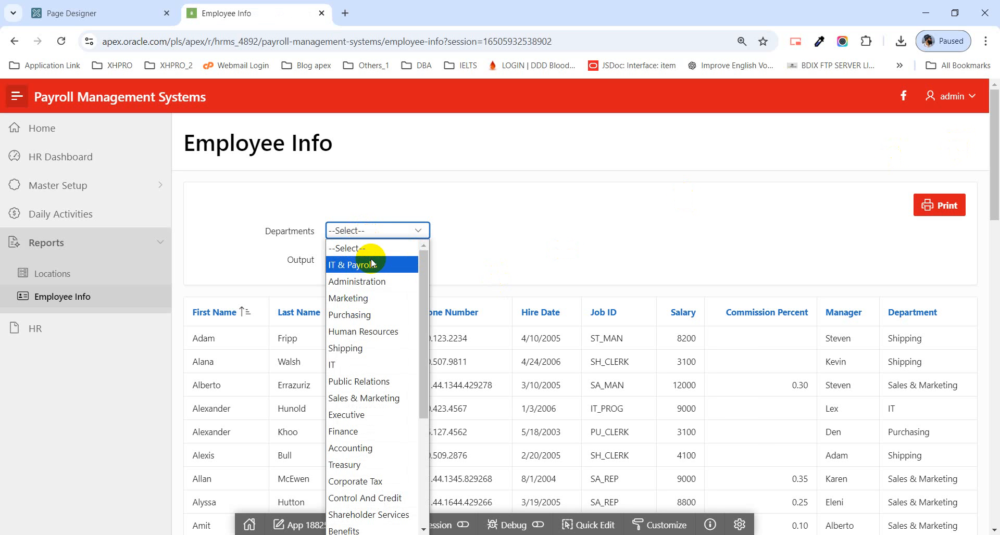
click(458, 235)
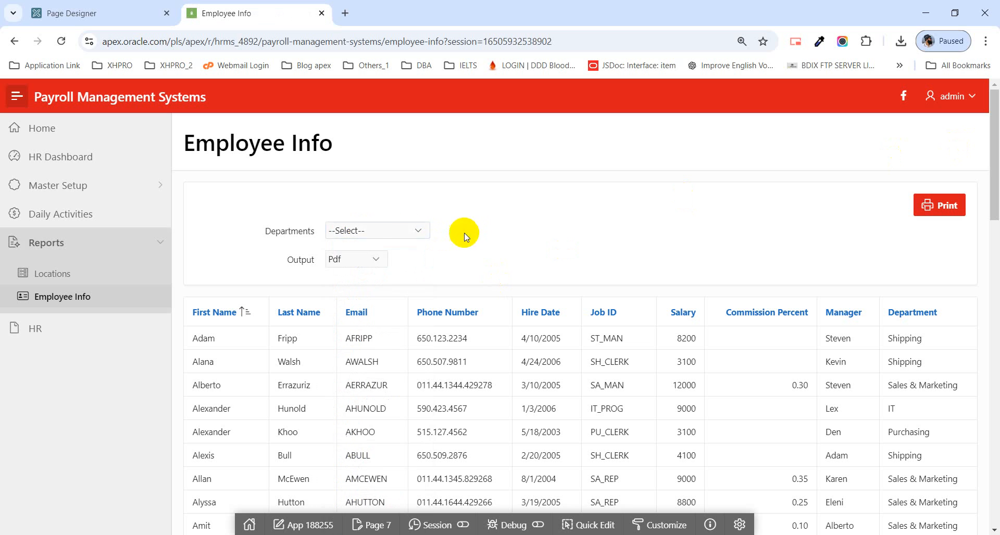
click(366, 259)
click(367, 261)
Step: Test the department filter with IT & Payrolls and Administration, and leave the employee list filtered by Purchasing
click(391, 230)
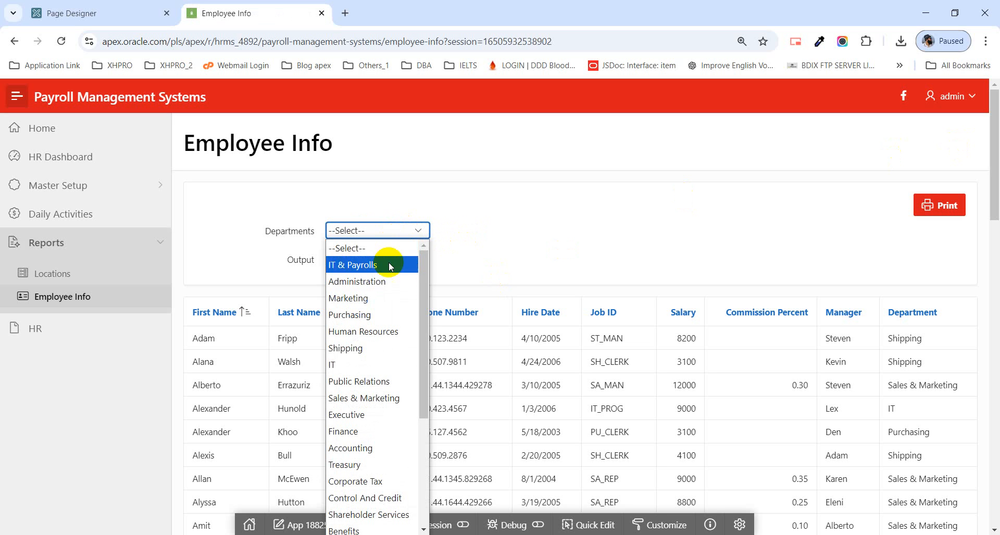
click(354, 266)
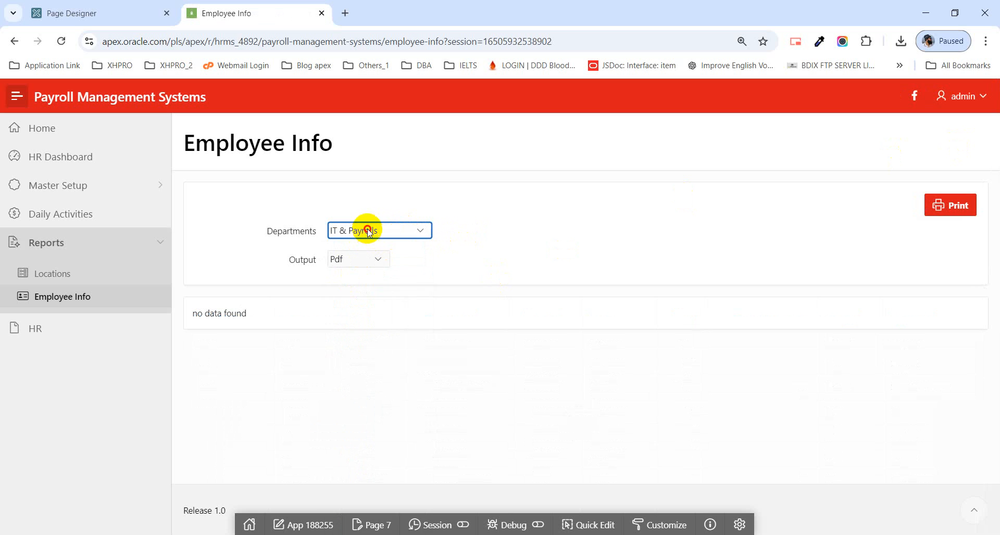
click(365, 229)
click(367, 282)
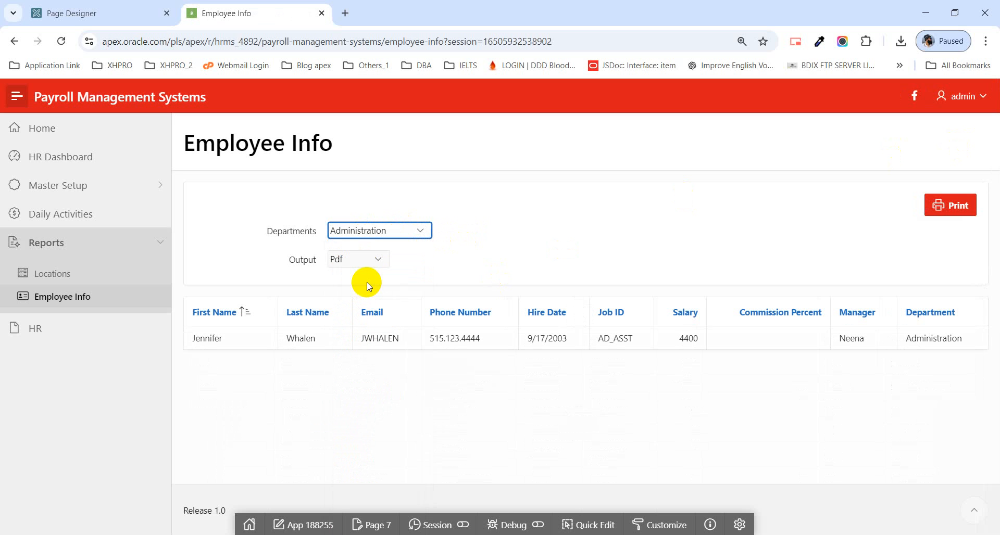
click(392, 230)
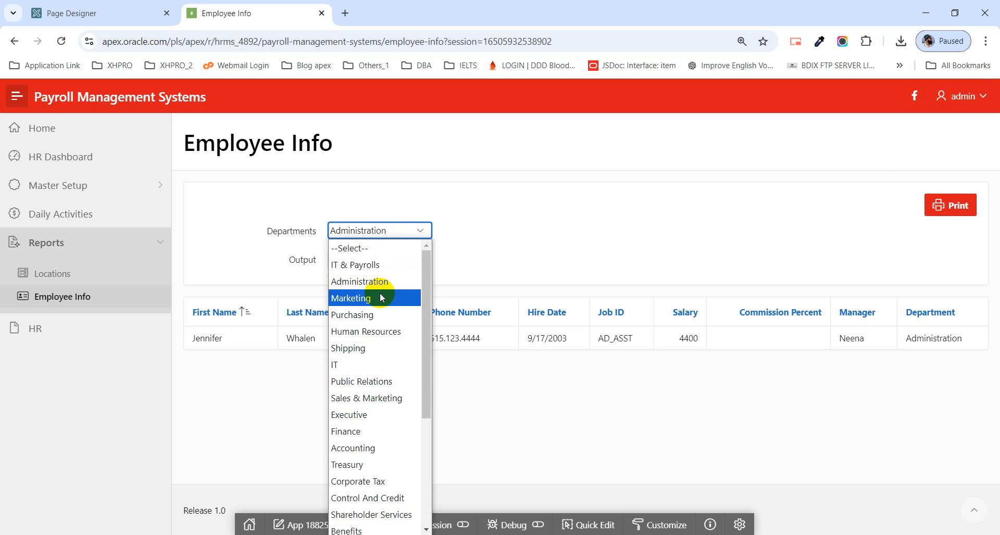
click(373, 315)
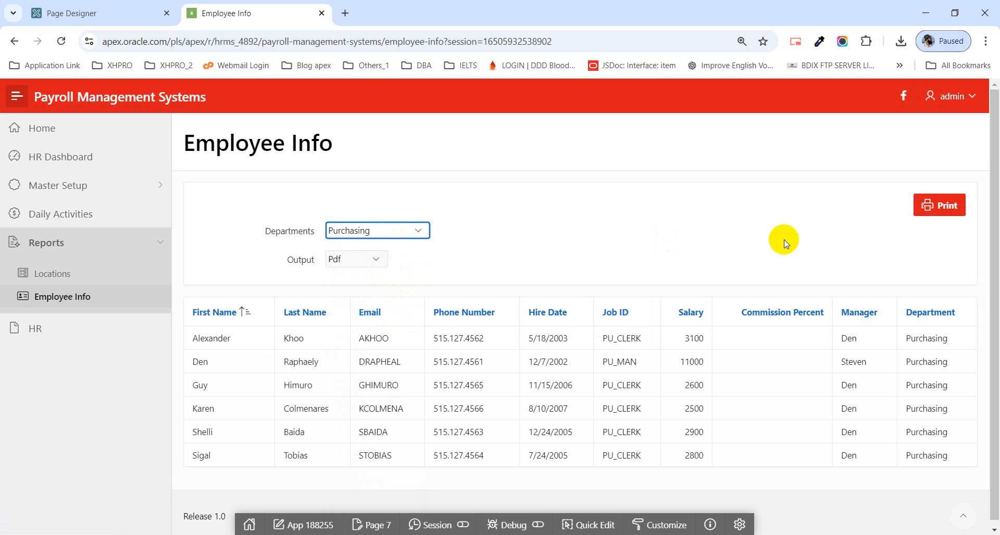
Step: Set the output format to Excel and print the Purchasing department's report
click(353, 262)
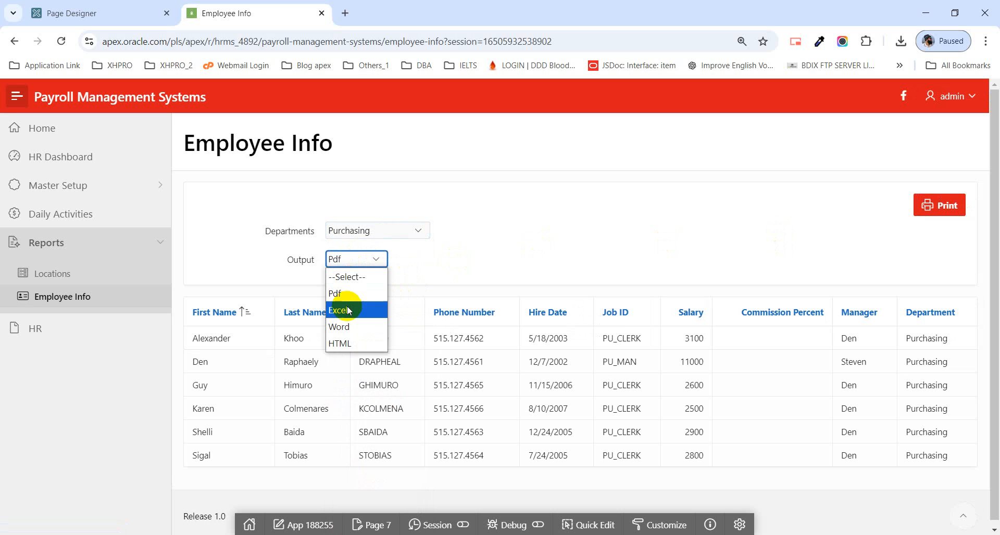
click(344, 294)
click(349, 262)
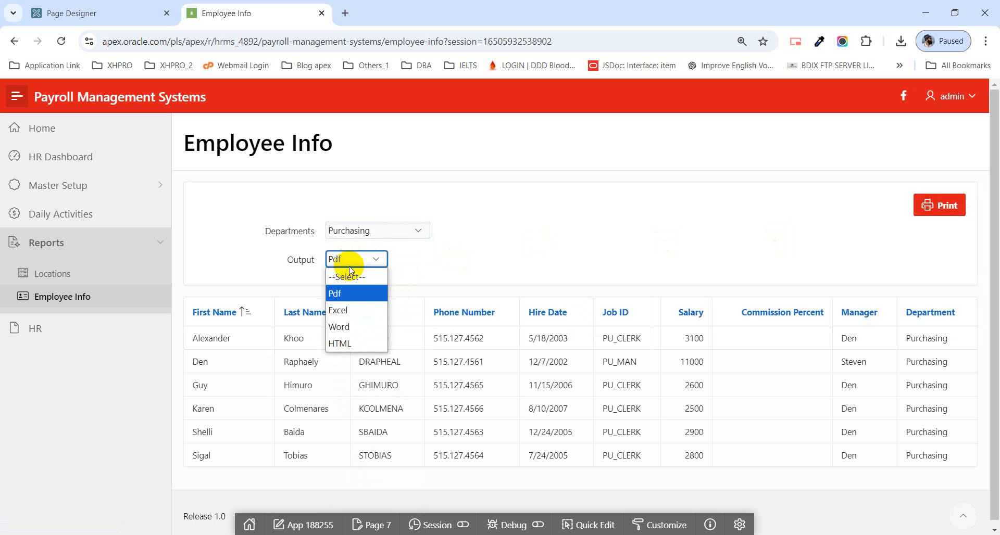
click(367, 309)
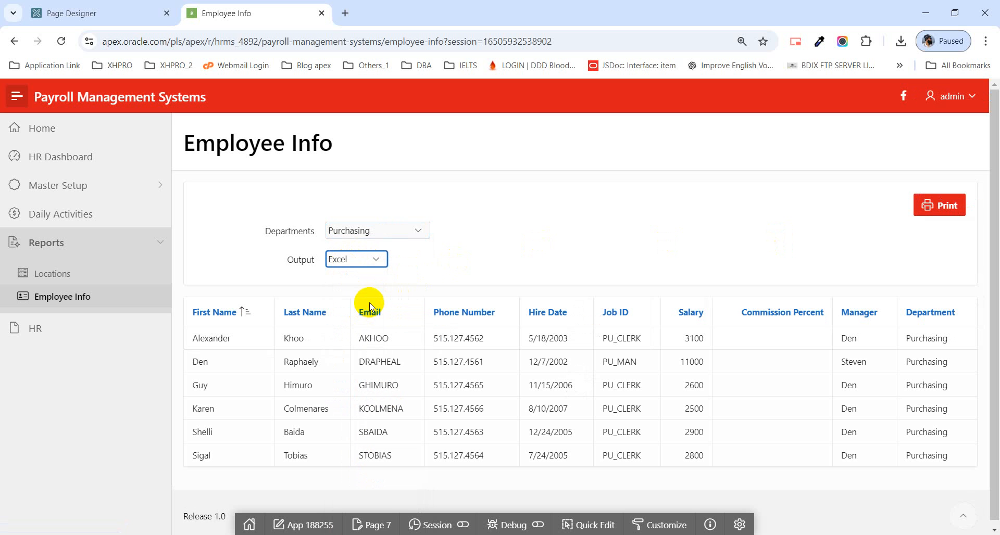
click(940, 205)
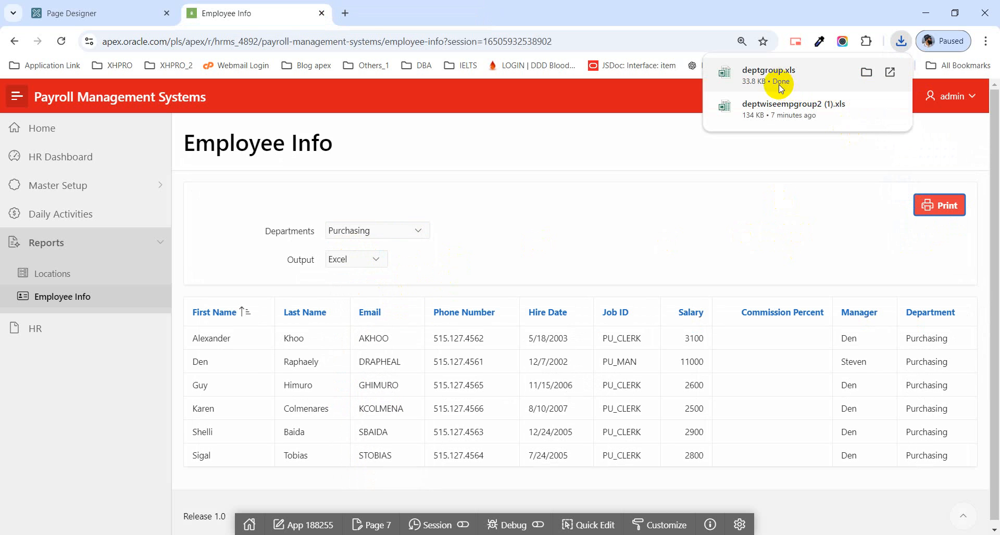
Step: Change the output format to Pdf and print the Purchasing report
click(357, 260)
click(364, 293)
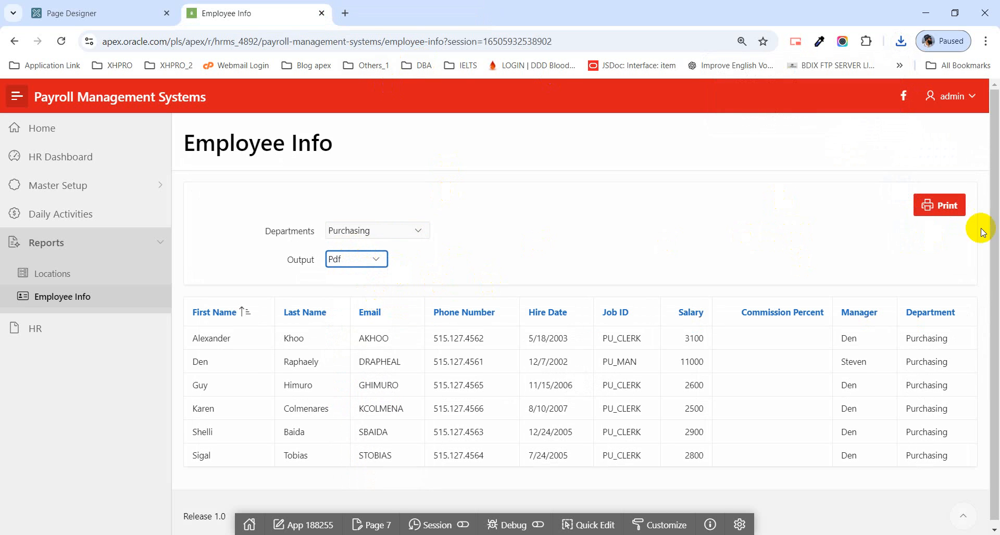
click(953, 206)
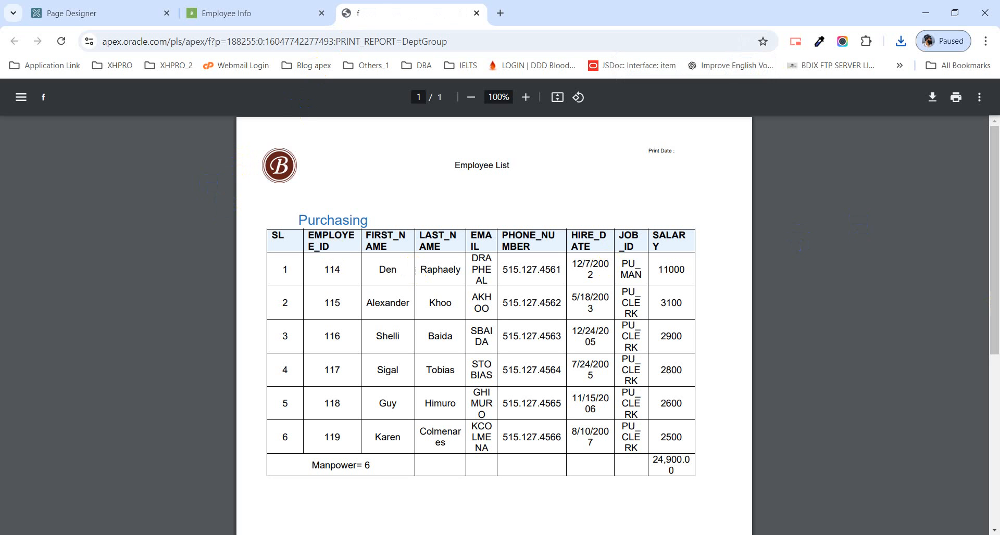
Step: Return to the Employee Info page, print the Purchasing report as Word, open the downloaded document, and close it after checking
click(254, 11)
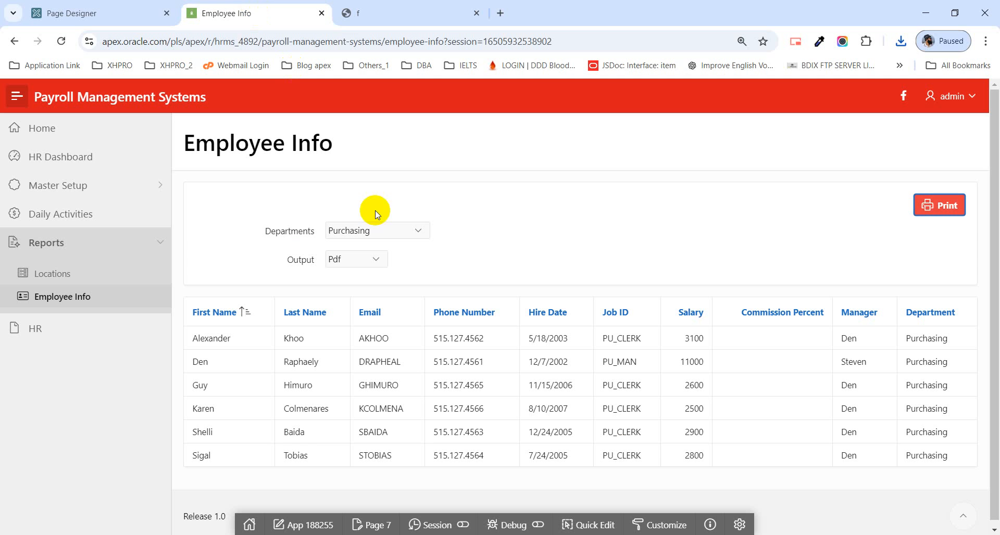
click(372, 260)
click(341, 325)
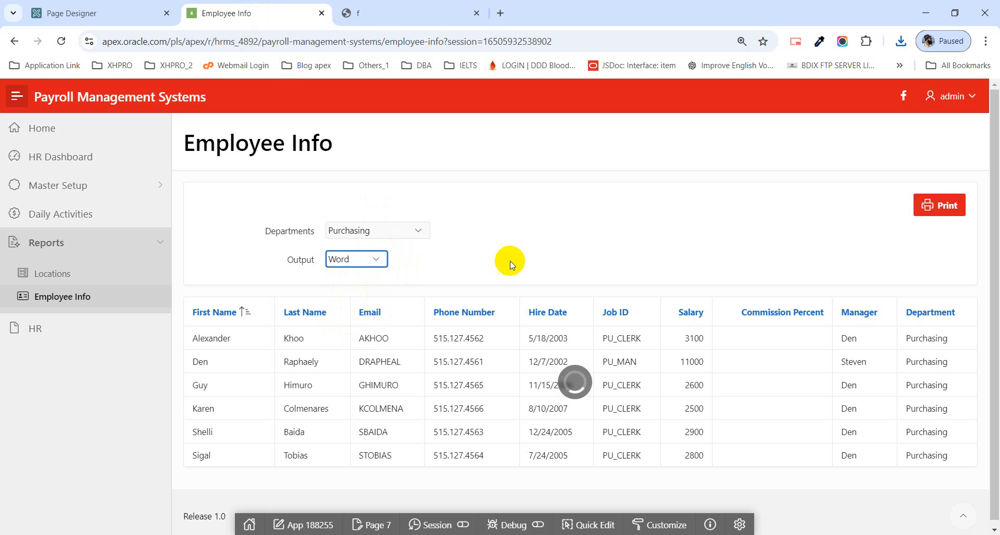
click(933, 206)
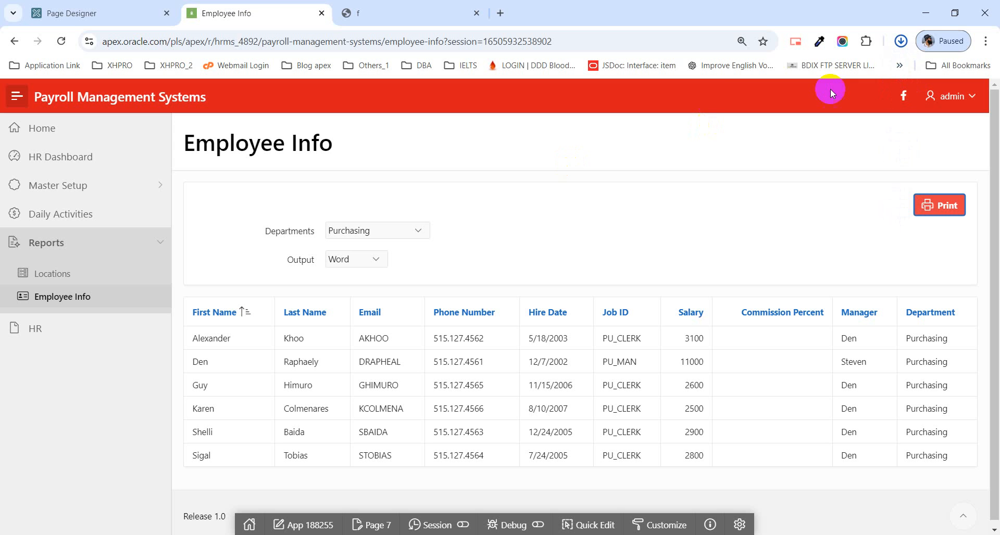
click(903, 47)
click(815, 79)
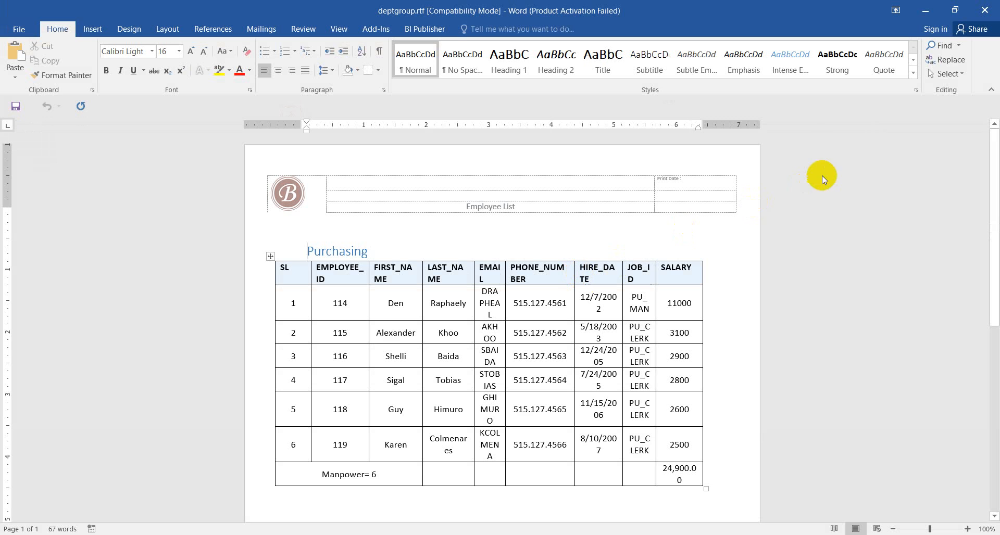
click(985, 11)
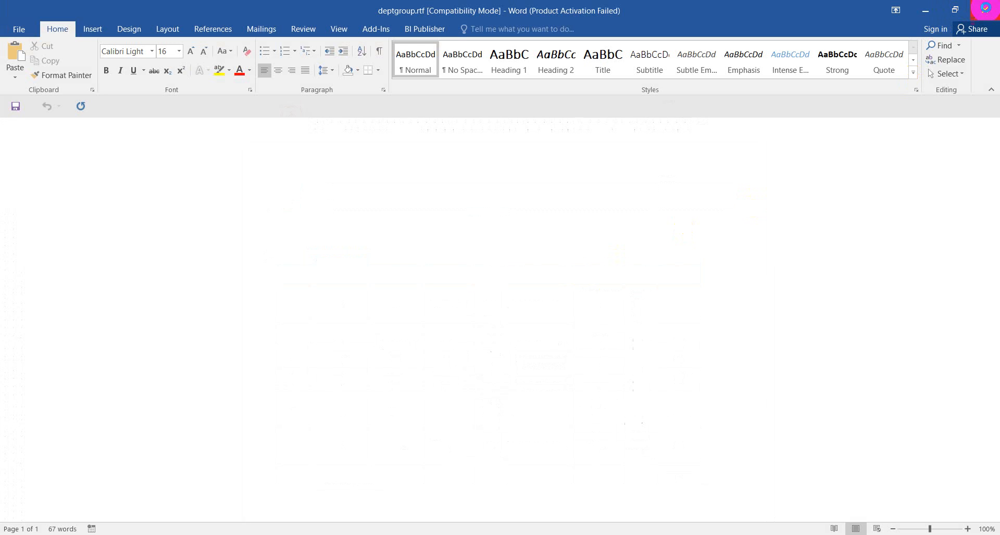
Step: Select HTML as the output format and print the Purchasing report
click(366, 270)
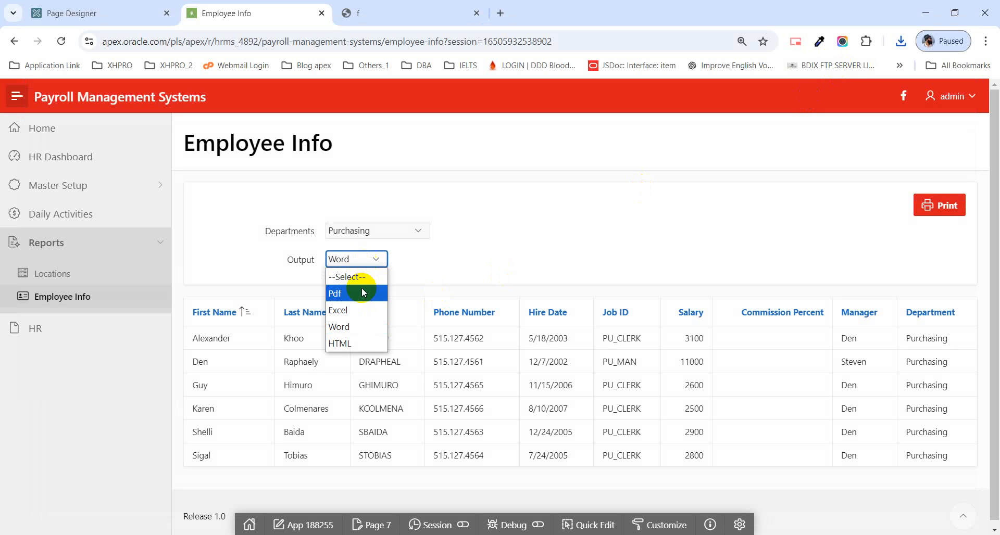
click(364, 342)
click(929, 207)
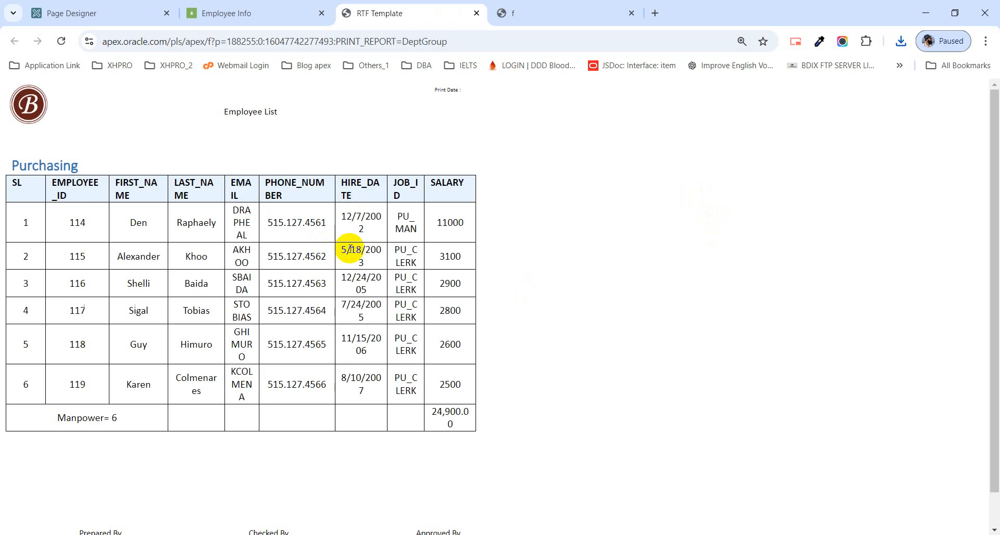
Step: Preview the HTML report's printout in Portrait layout, review the additional print settings, and cancel printing
key(ctrl+p)
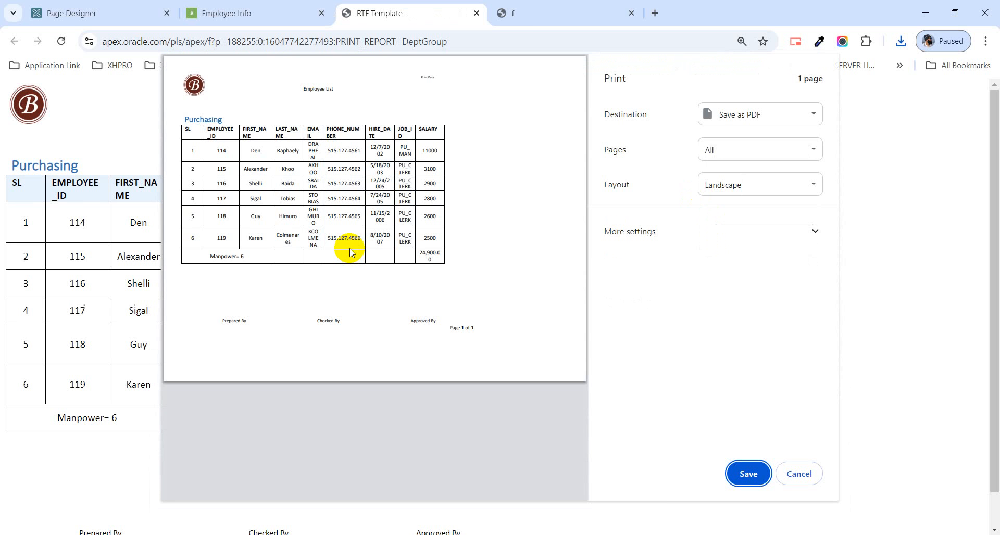
click(726, 188)
click(728, 203)
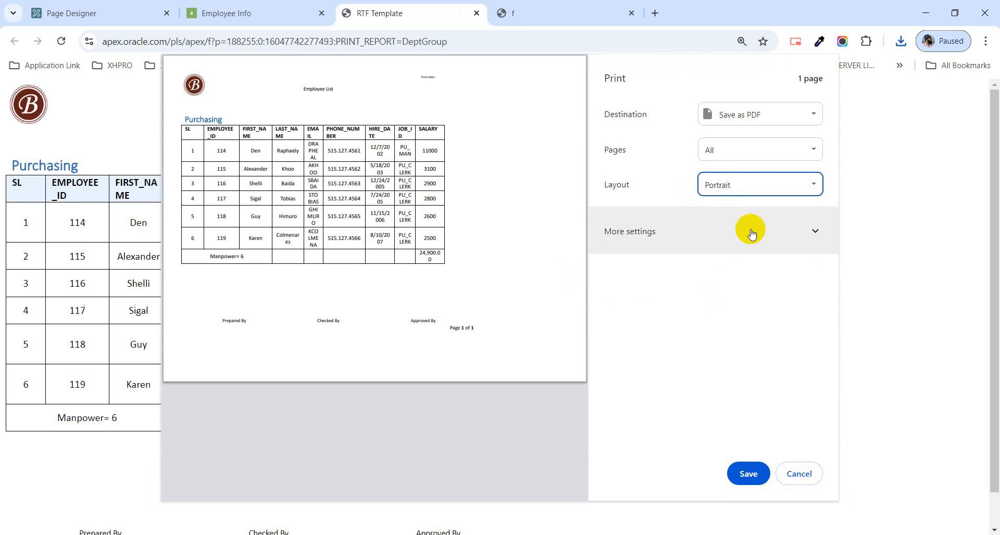
click(817, 231)
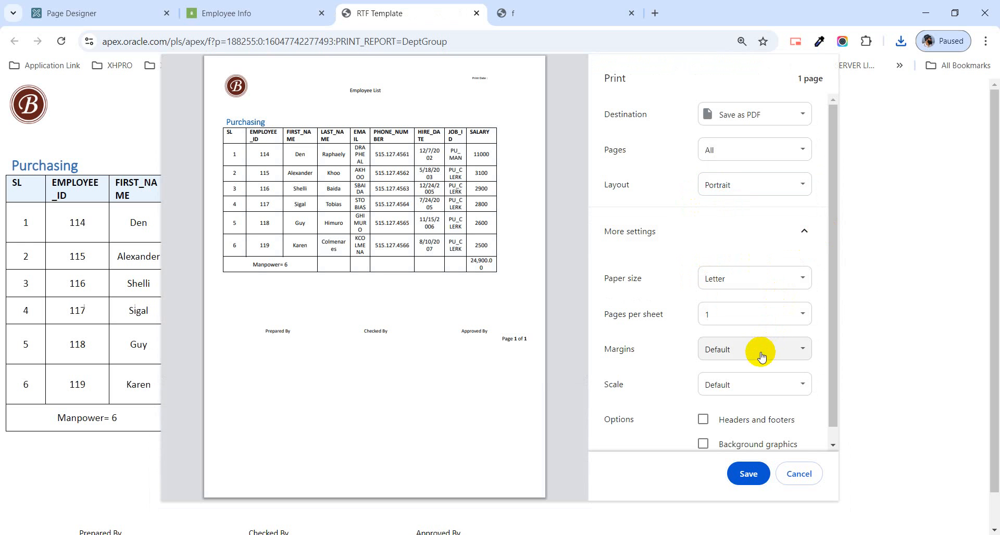
scroll(755, 354, down, 2)
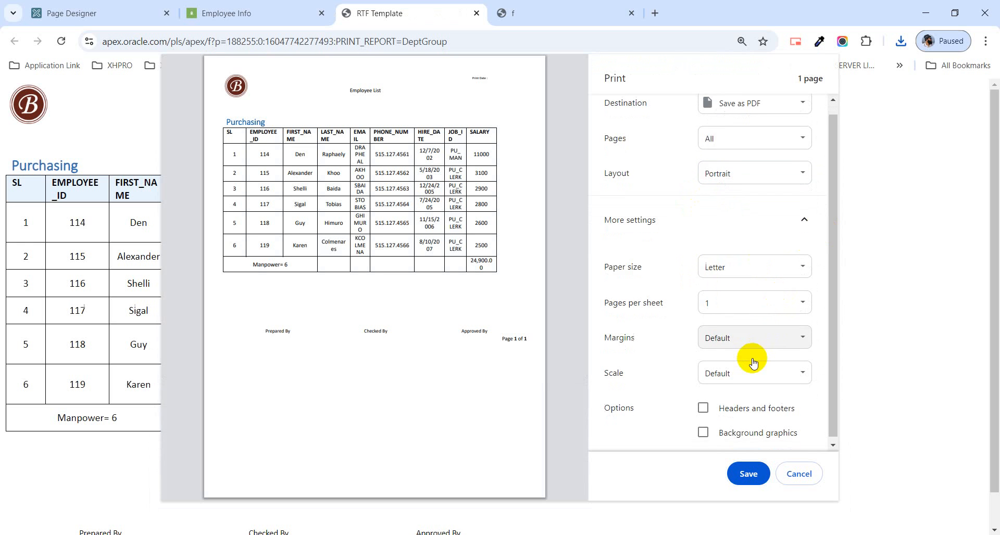
click(795, 475)
click(252, 14)
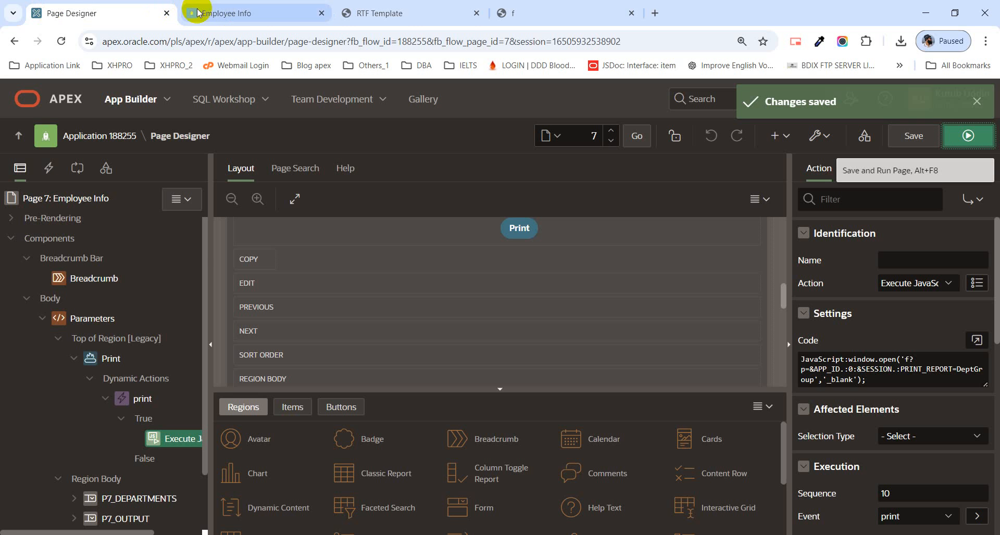
click(221, 15)
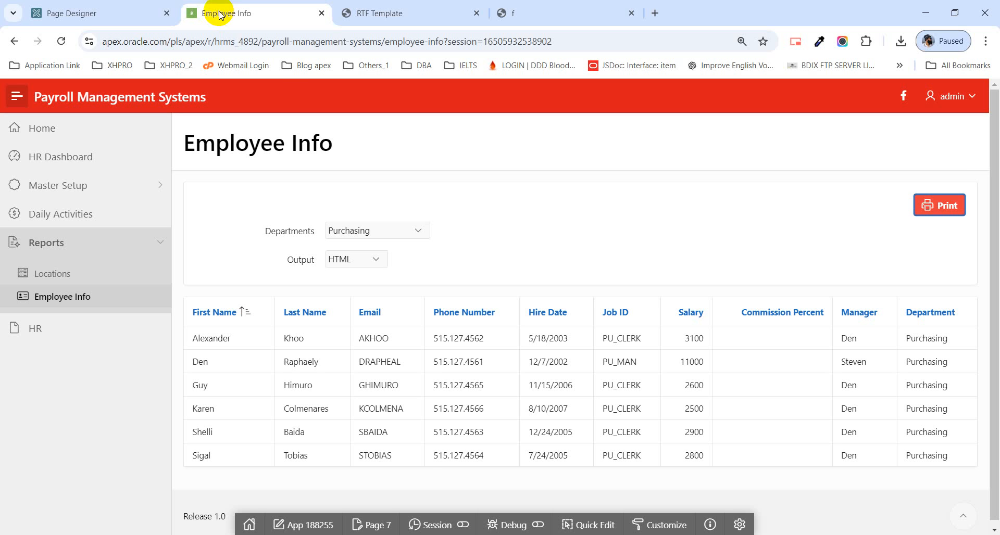
click(378, 231)
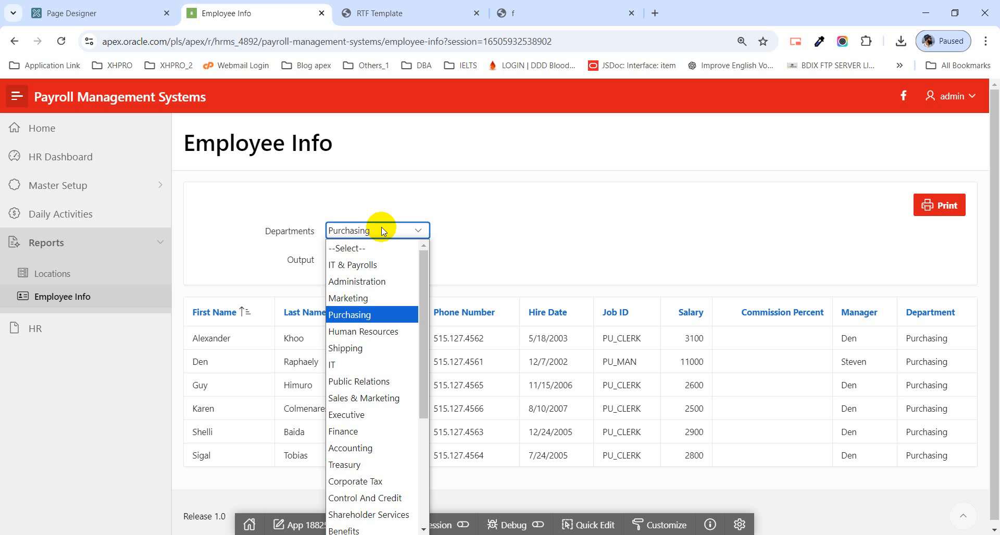
click(112, 18)
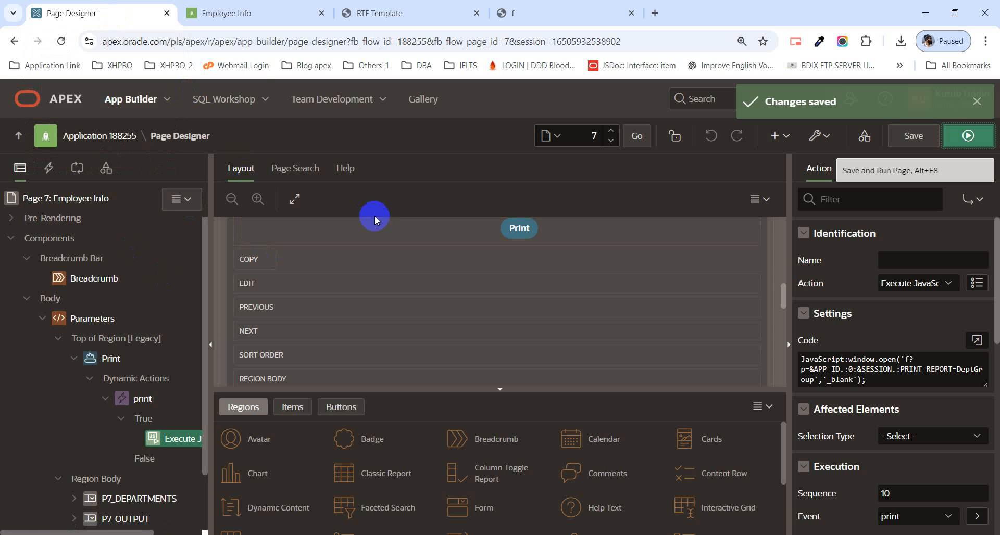
click(249, 13)
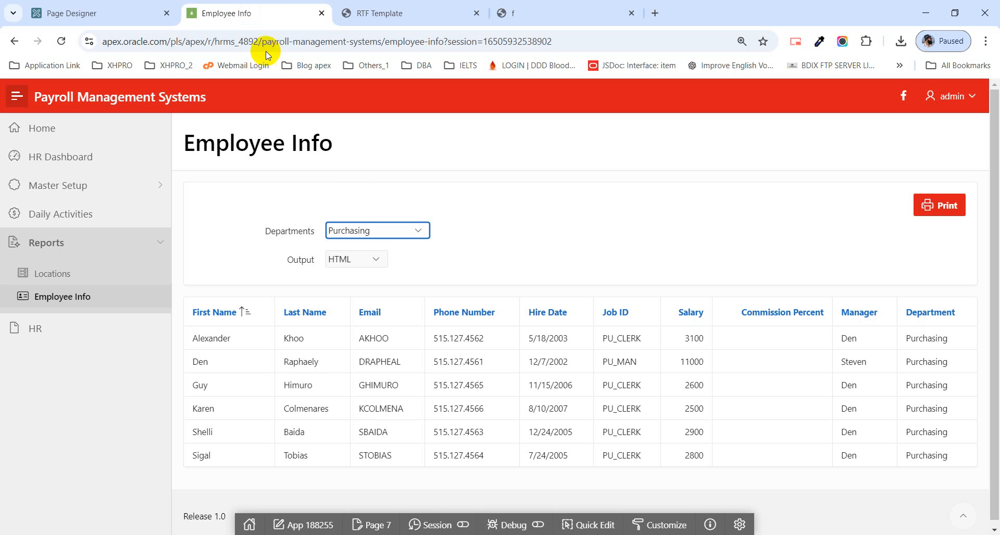
Step: Filter the Employee Info page by the Administration department and open page 7 for editing in Page Designer
click(384, 230)
click(378, 279)
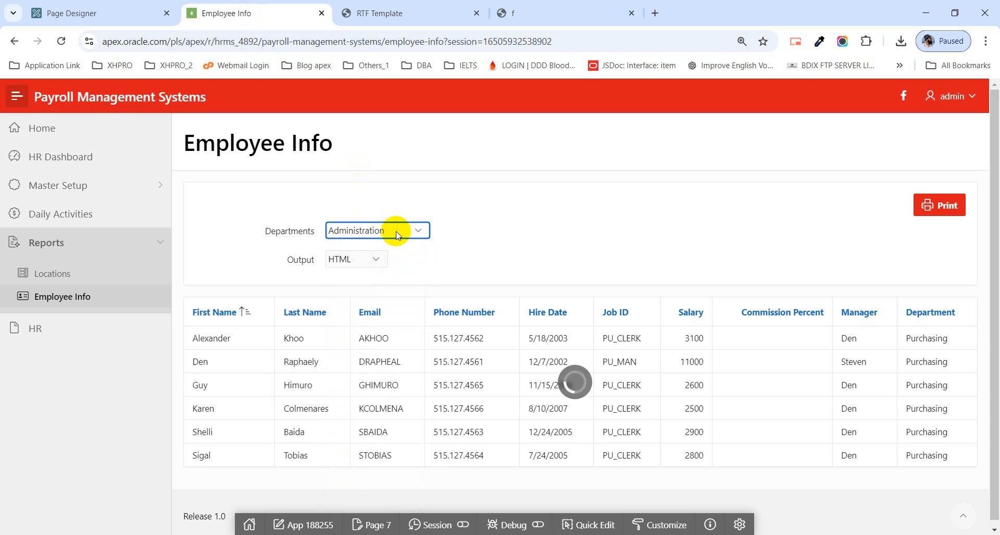
click(381, 528)
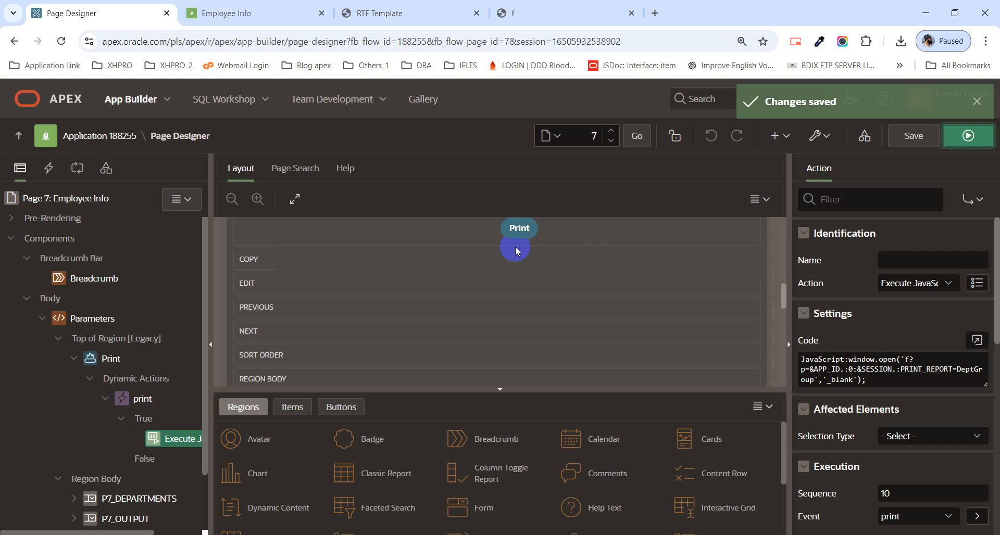
Step: Change the item type of P7_DEPARTMENTS in the Parameters region to Popup LOV
scroll(300, 326, up, 2)
scroll(297, 324, up, 1)
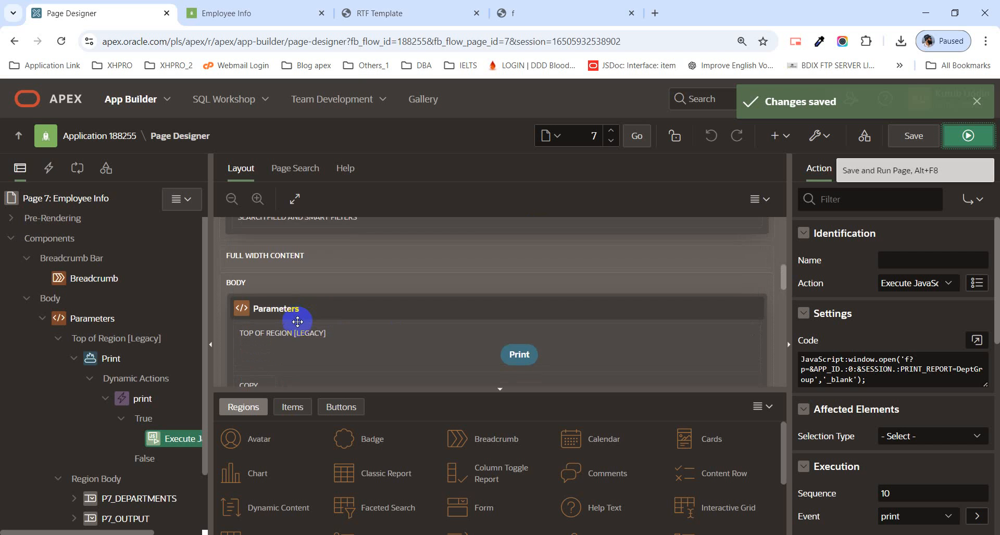
scroll(290, 334, down, 5)
click(318, 280)
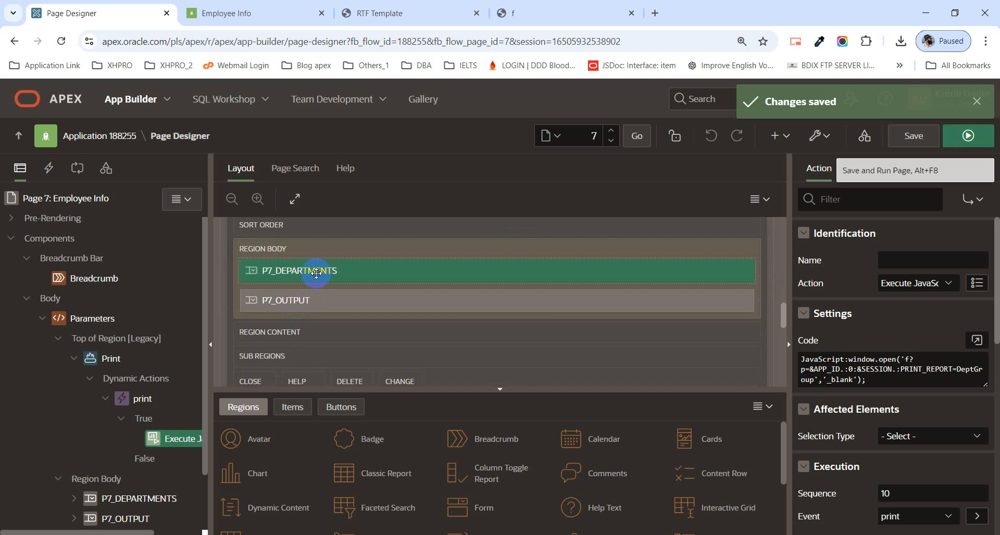
click(923, 284)
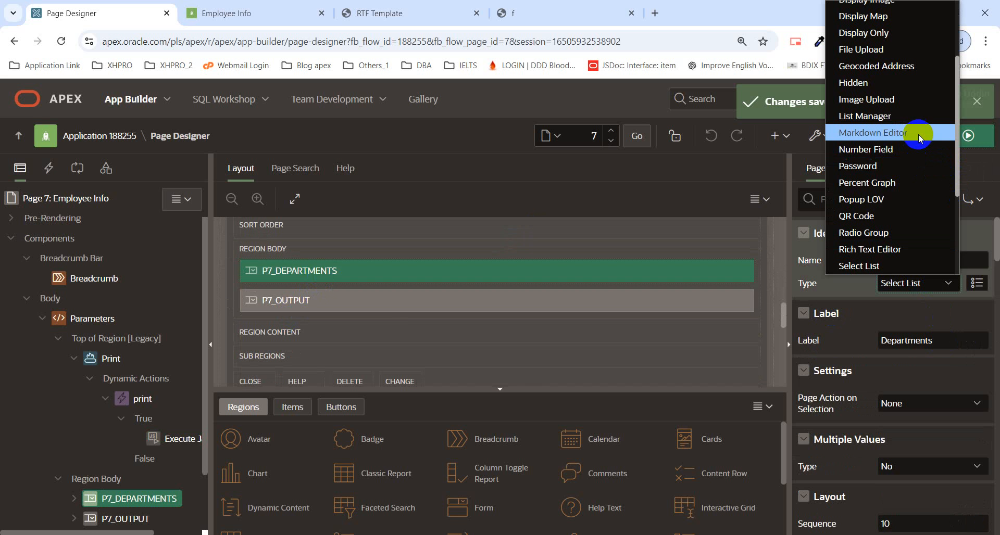
scroll(912, 133, up, 2)
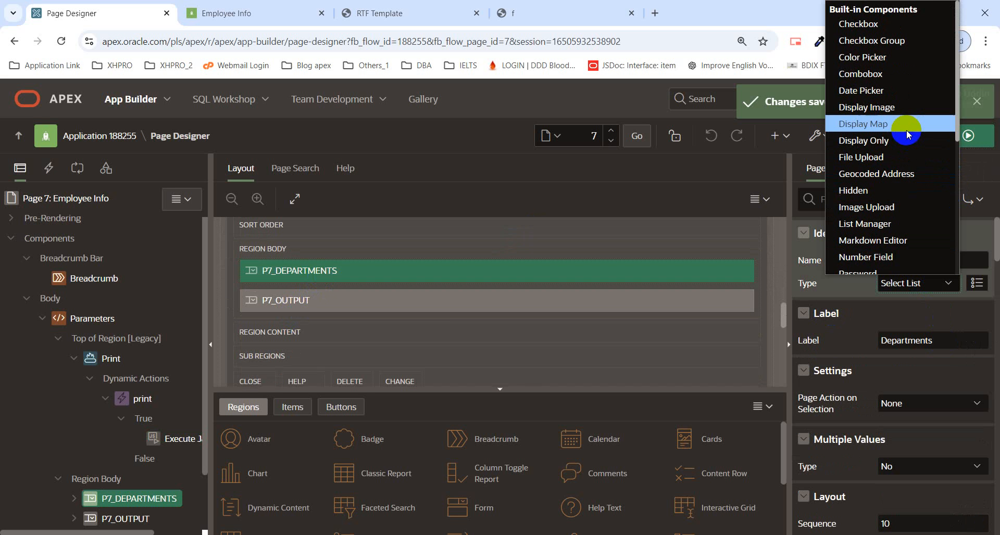
scroll(907, 137, down, 2)
scroll(907, 138, down, 1)
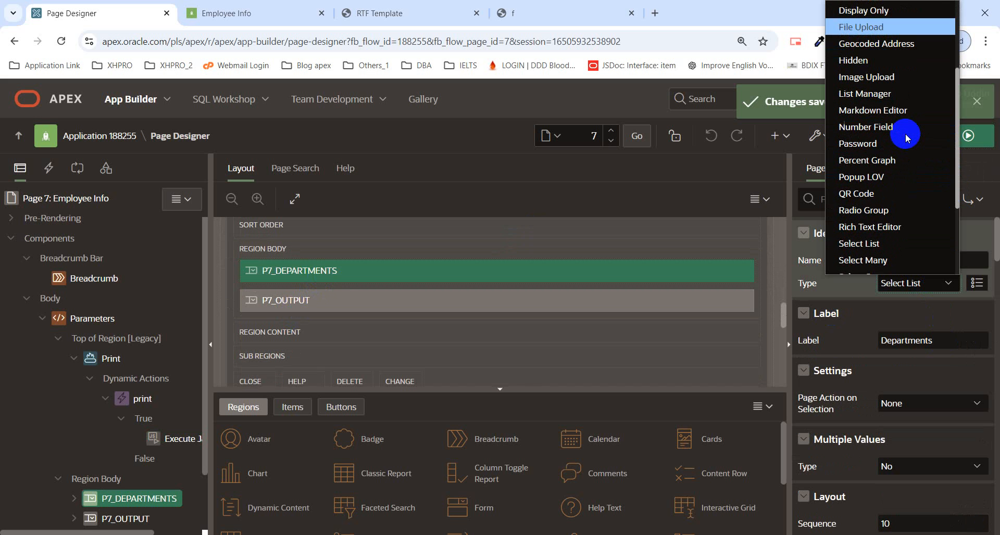
scroll(886, 219, down, 4)
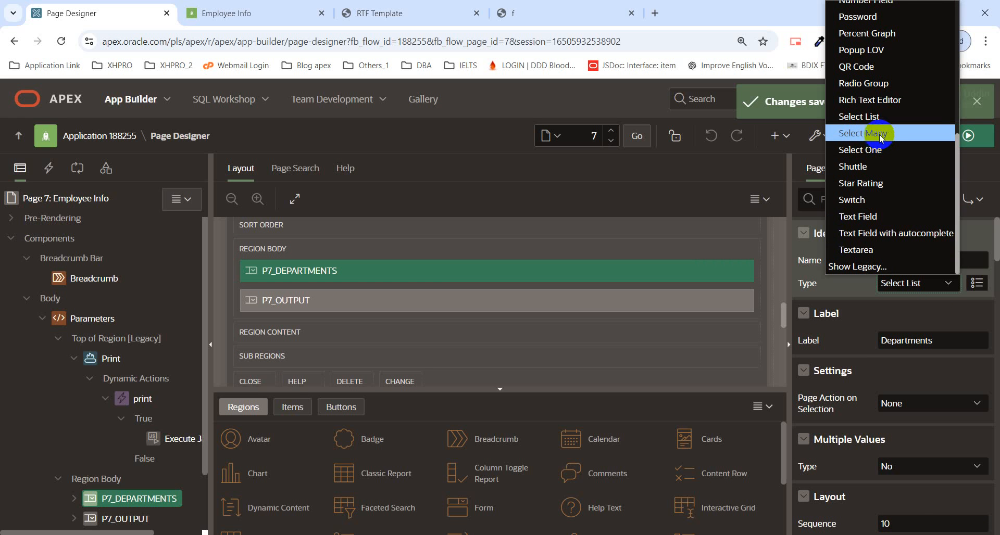
click(881, 56)
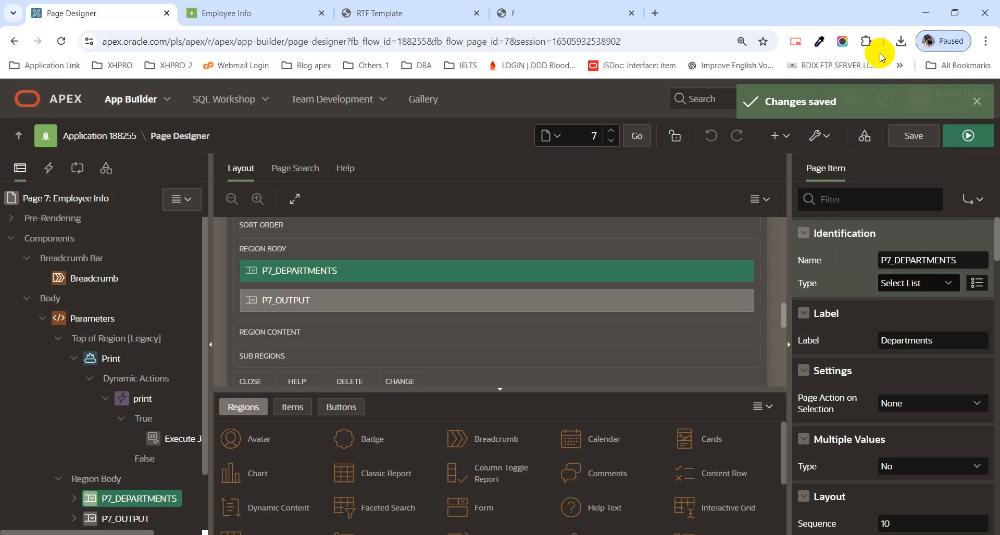
Step: Set the Multiple Values type of P7_DEPARTMENTS to Delimited List, with a colon as the separator
scroll(935, 331, down, 1)
scroll(935, 328, down, 1)
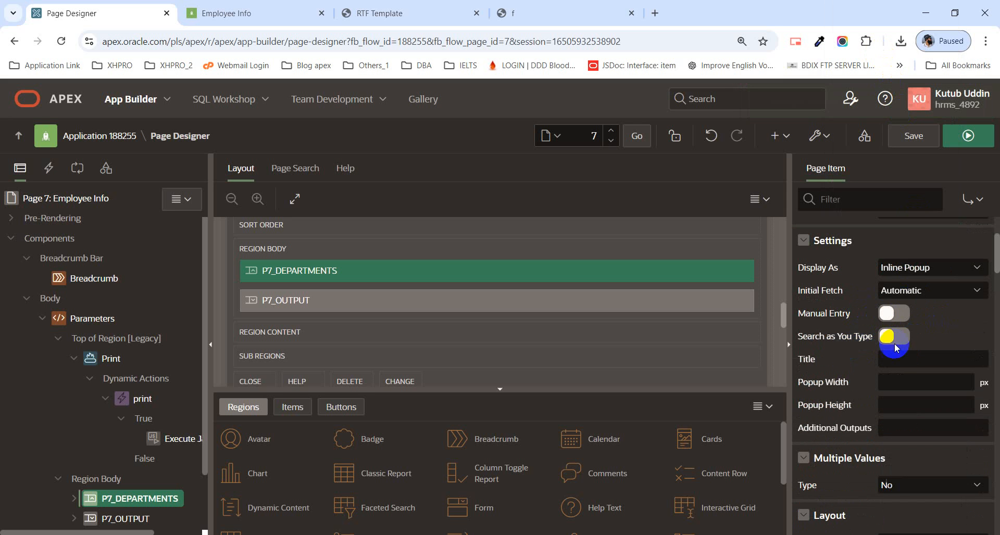
scroll(899, 342, down, 3)
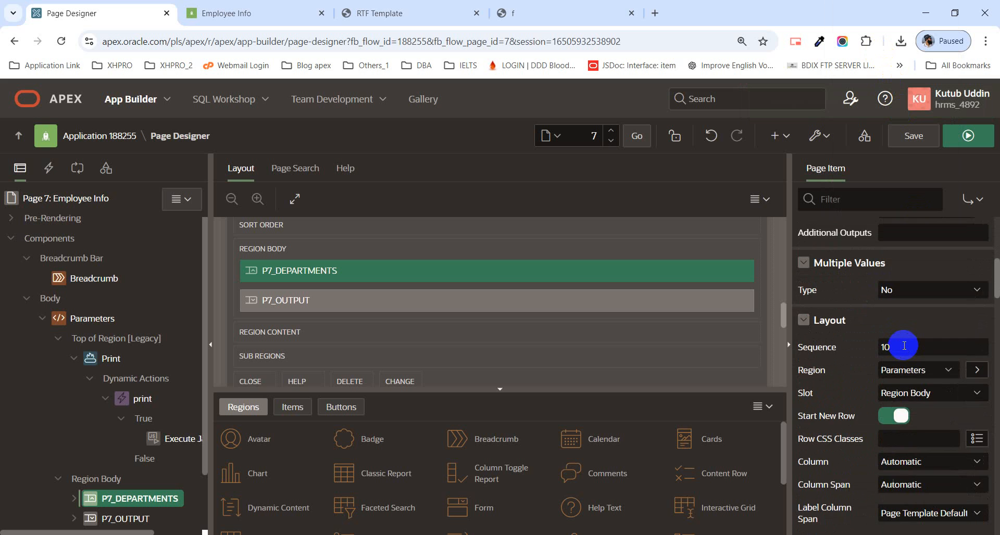
scroll(904, 346, up, 5)
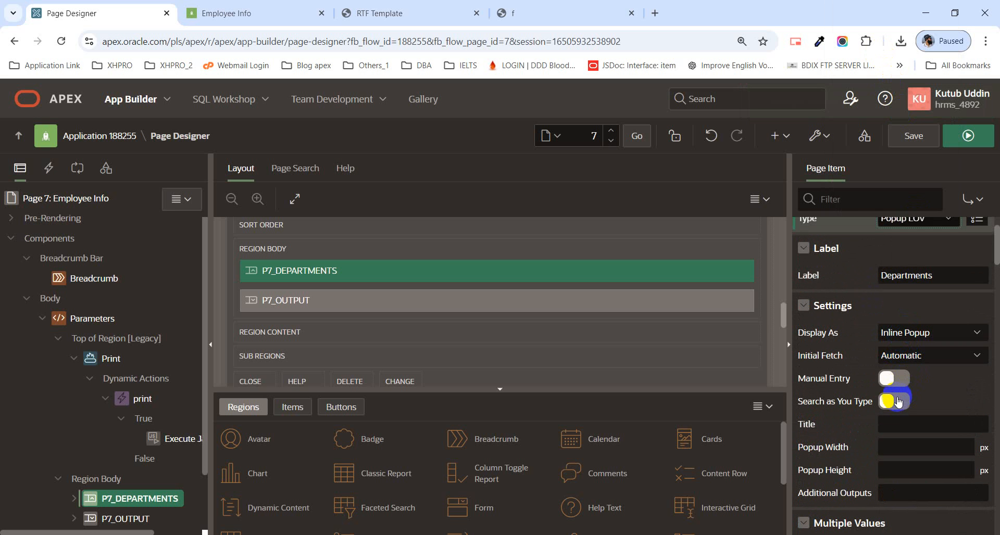
scroll(910, 344, up, 1)
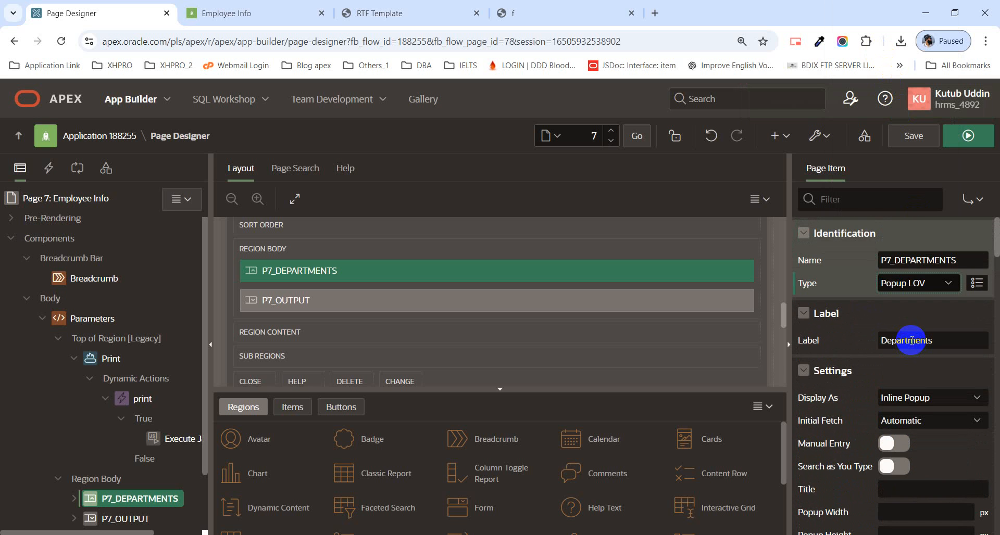
scroll(912, 346, down, 3)
scroll(912, 339, down, 2)
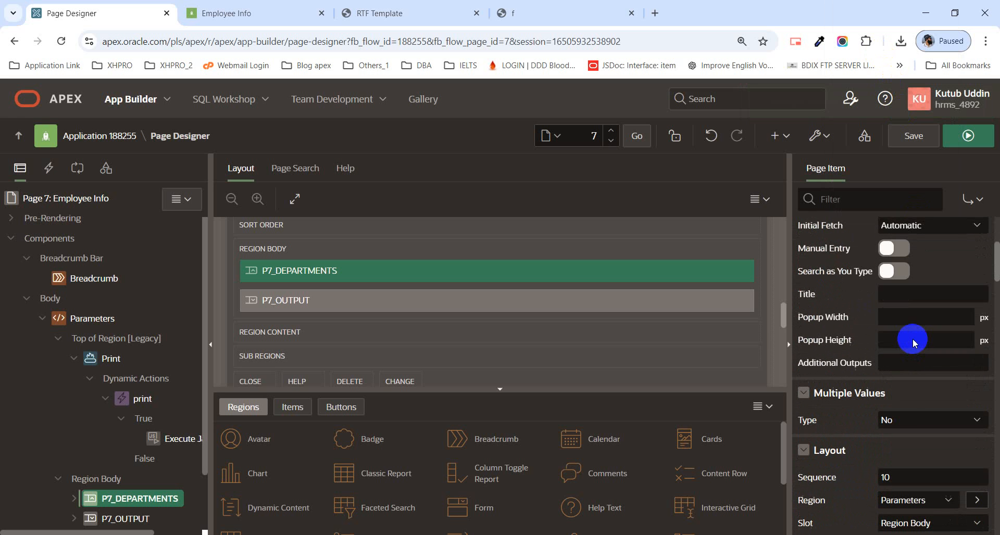
click(906, 418)
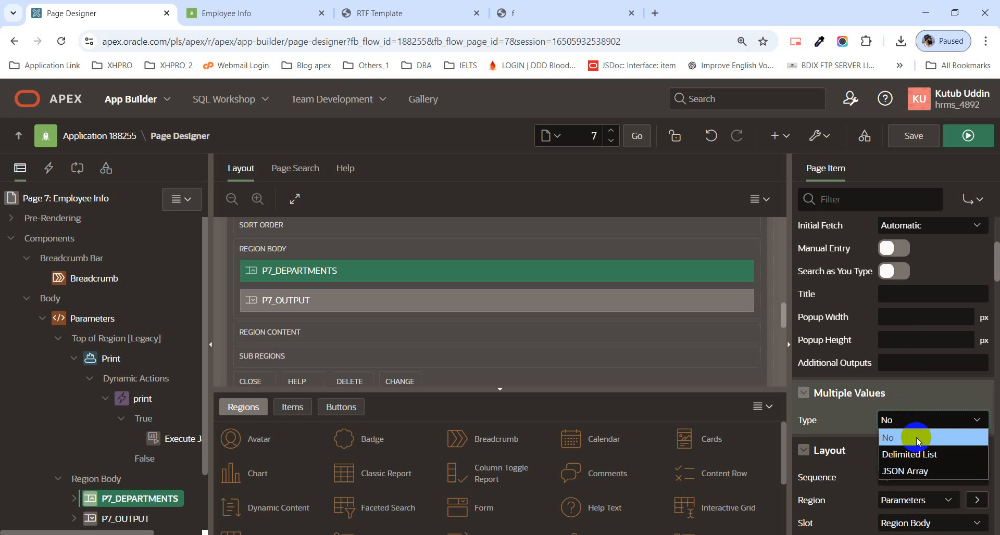
click(917, 454)
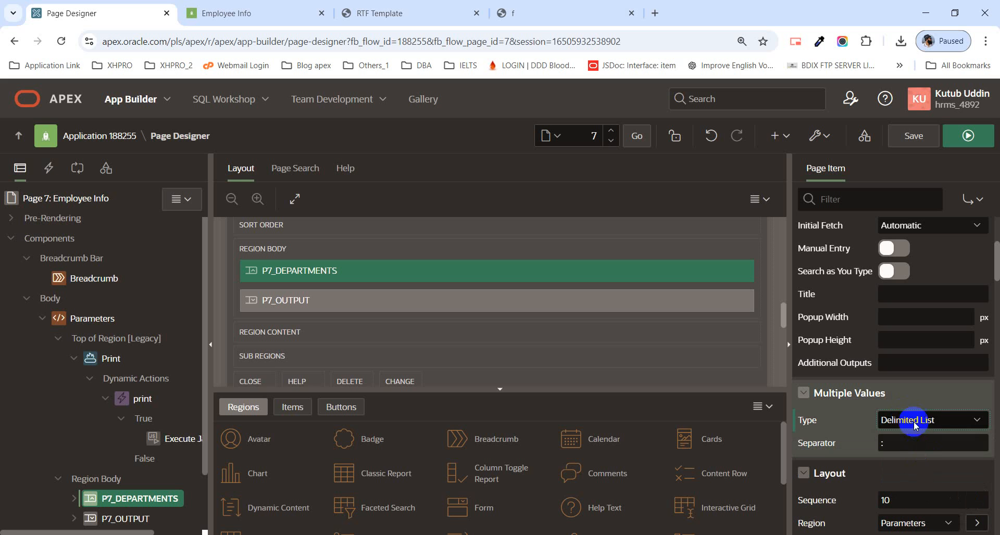
double_click(882, 443)
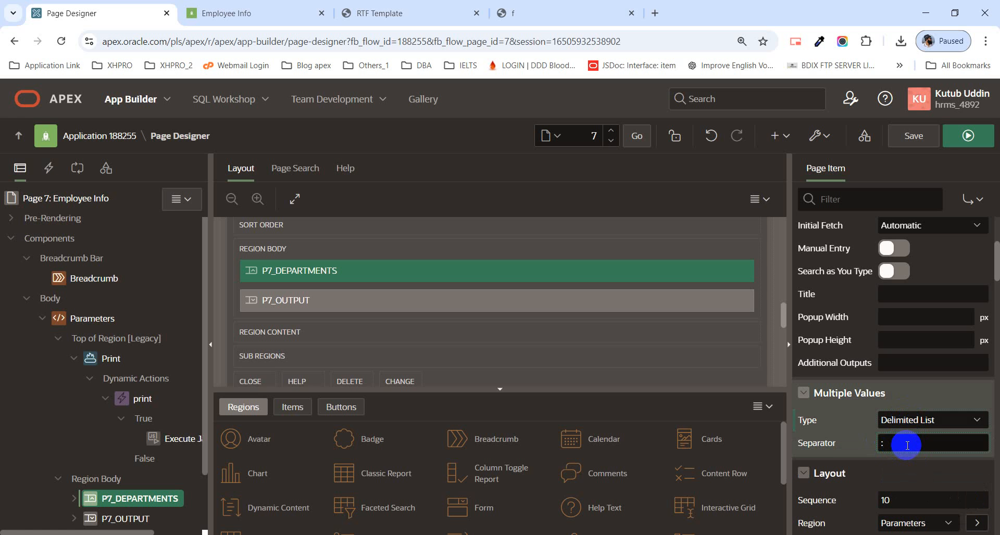
double_click(878, 445)
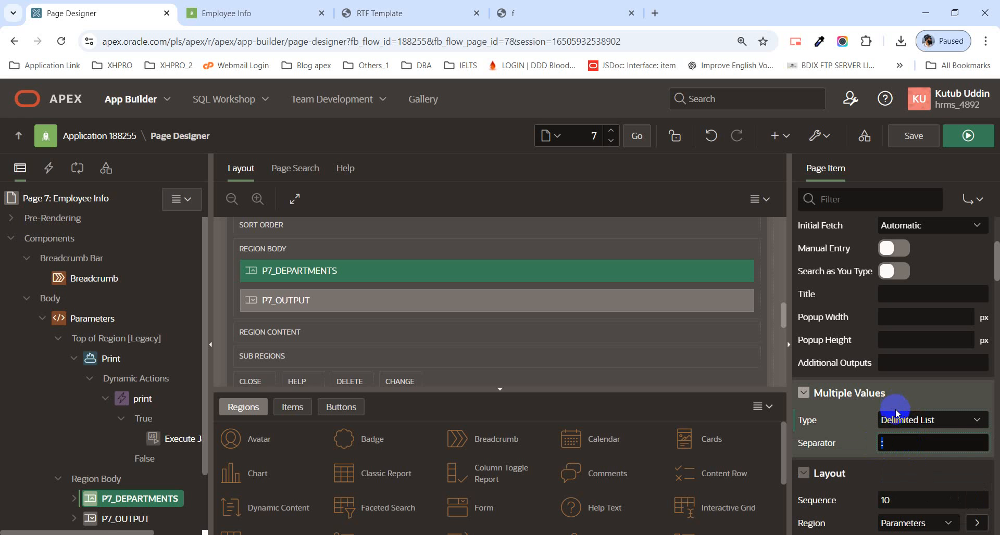
click(898, 444)
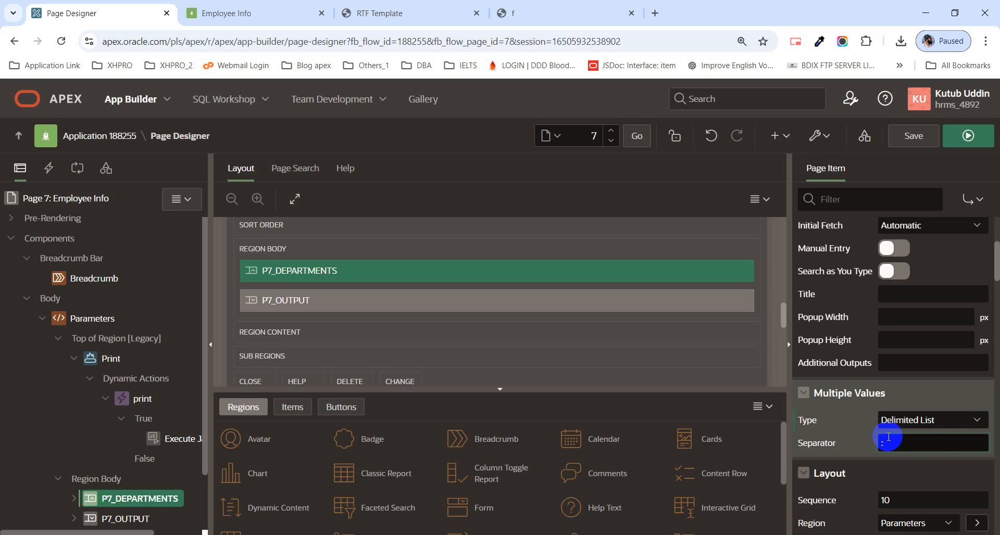
Step: Copy the first employee ID from the Purchasing report into a new browser tab's address field and add a colon after it
click(543, 11)
drag(316, 269, 342, 270)
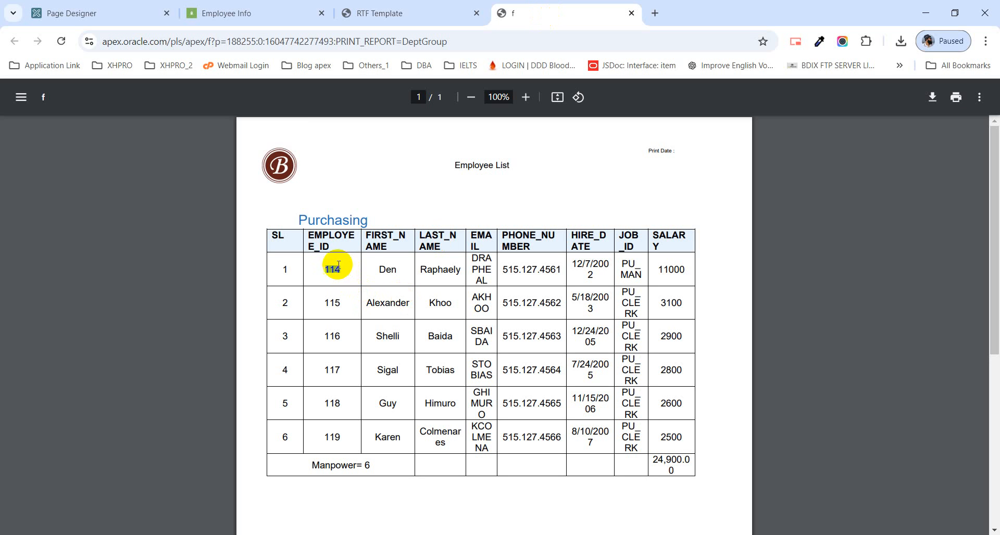
drag(344, 302, 315, 266)
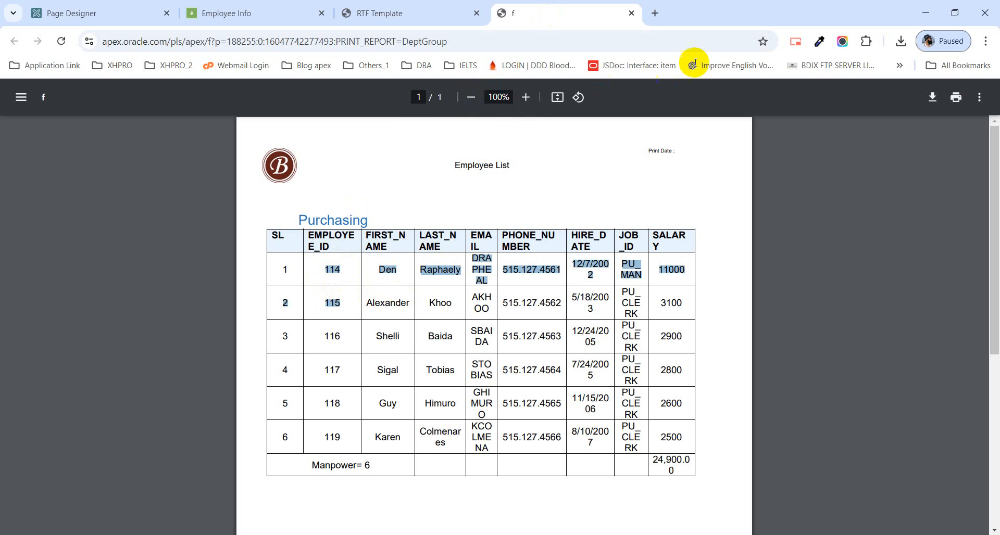
click(655, 13)
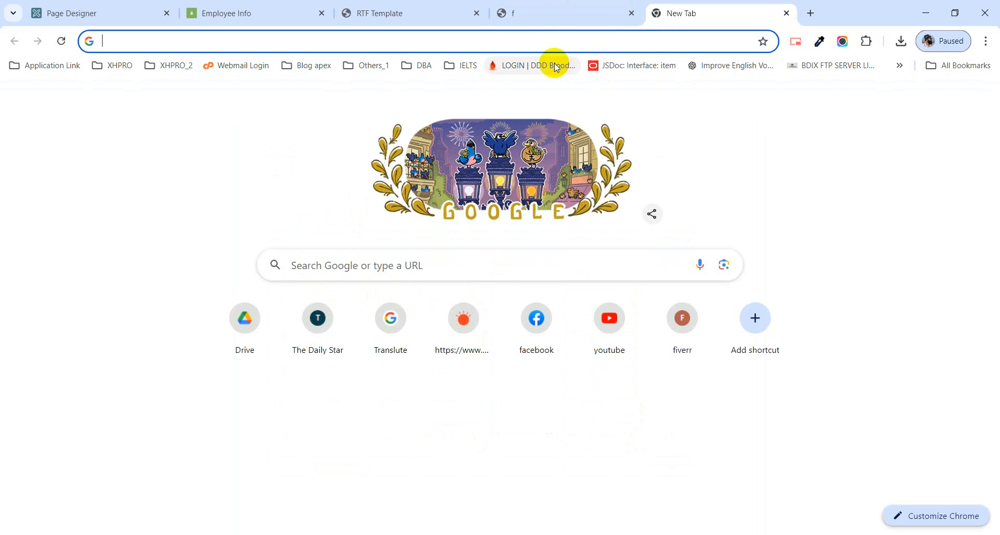
text(f?p=&APP_ID.:0:&SESSION.:PRINT_REPORT=DeptGroup)
click(539, 20)
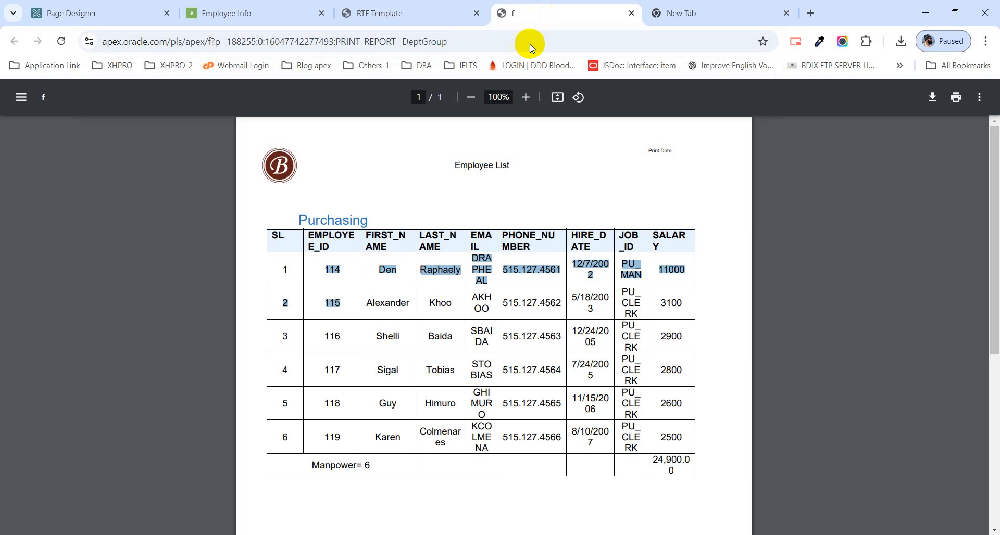
click(331, 270)
drag(319, 270, 339, 269)
key(ctrl+c)
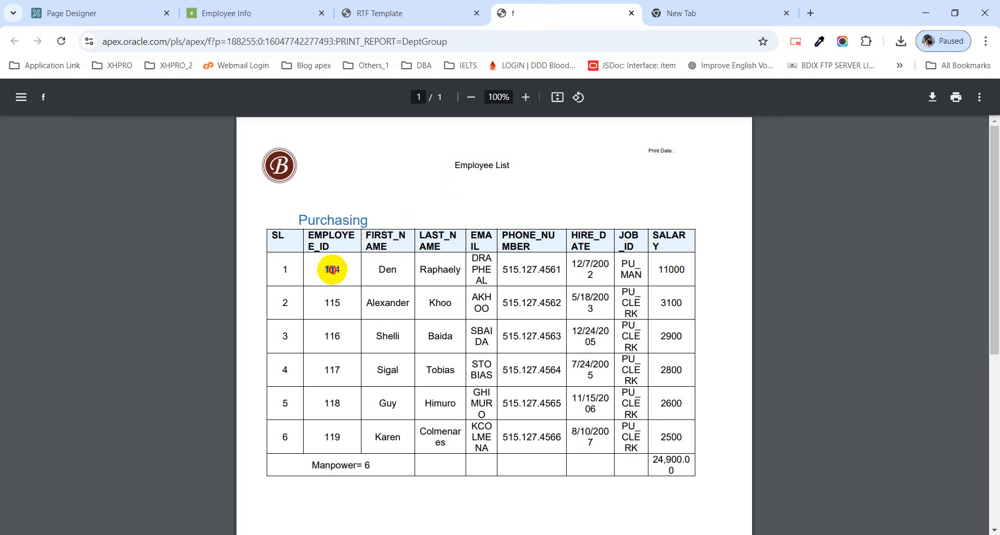
click(743, 21)
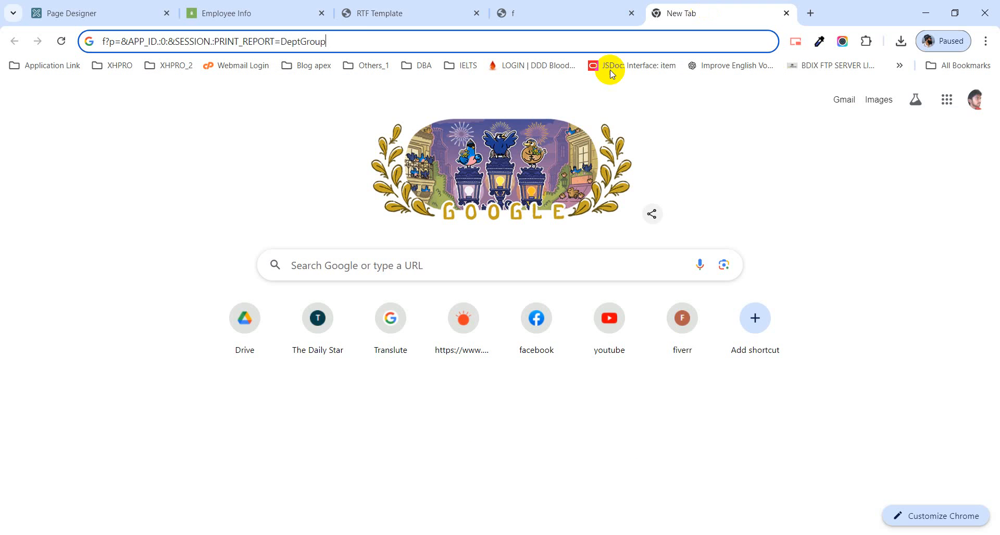
drag(329, 42, 47, 43)
key(ctrl+v)
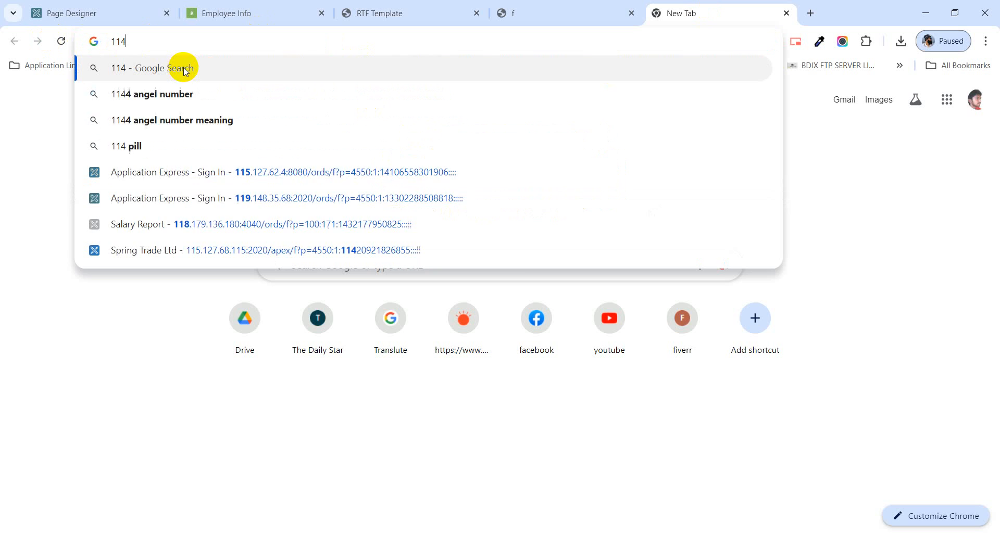
text(:)
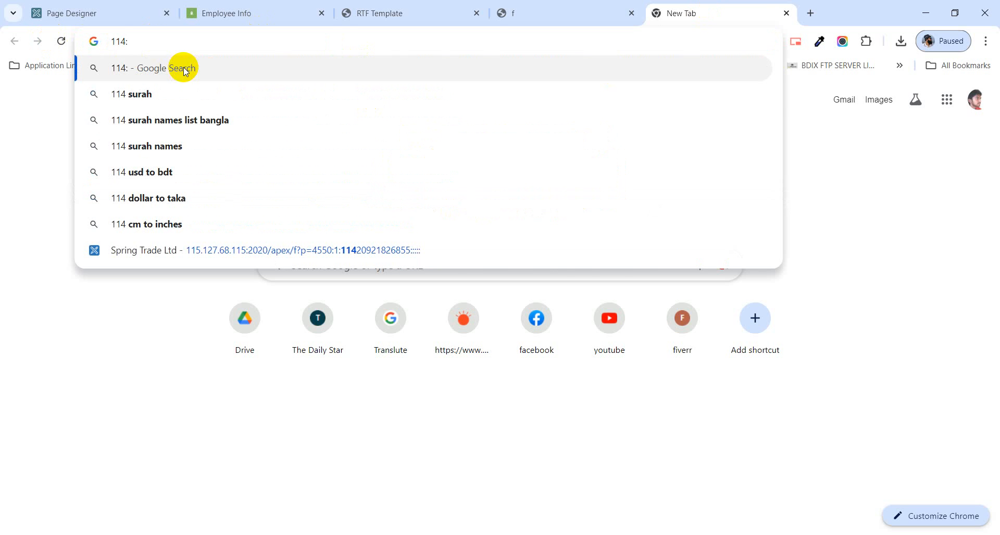
Step: Append the second employee ID from the Purchasing report after the colon to illustrate a delimited value, and return to the report
click(517, 12)
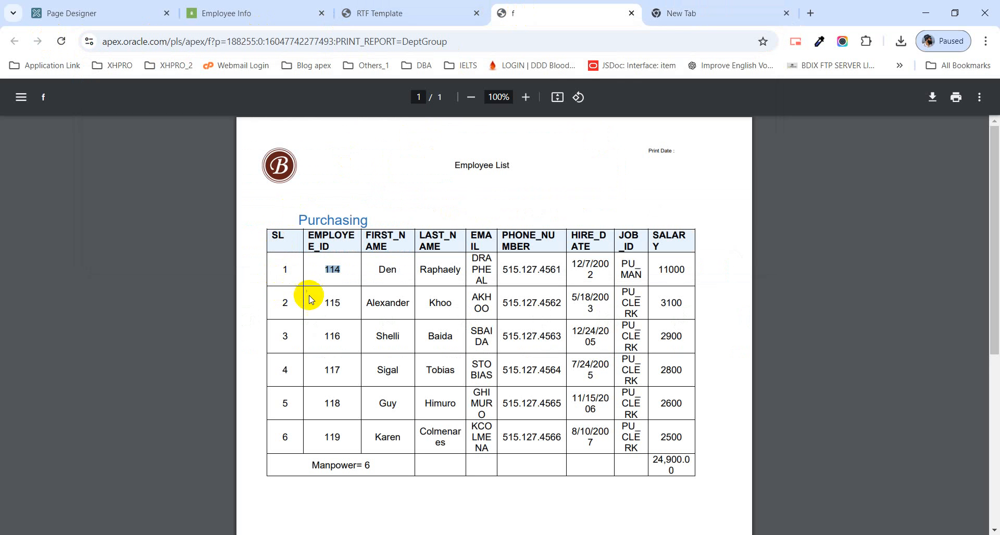
double_click(332, 302)
key(ctrl+c)
click(715, 13)
click(138, 42)
key(ctrl+v)
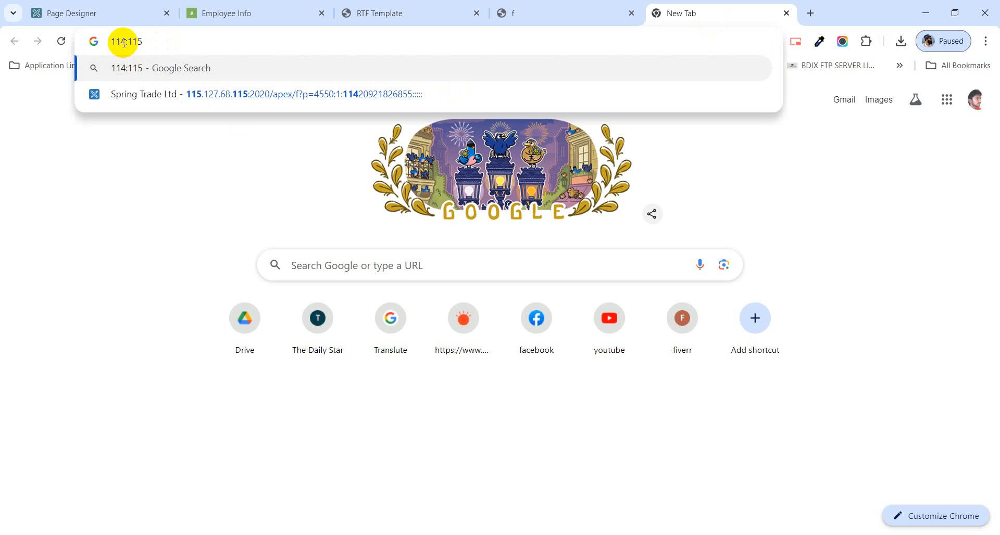
drag(142, 42, 101, 40)
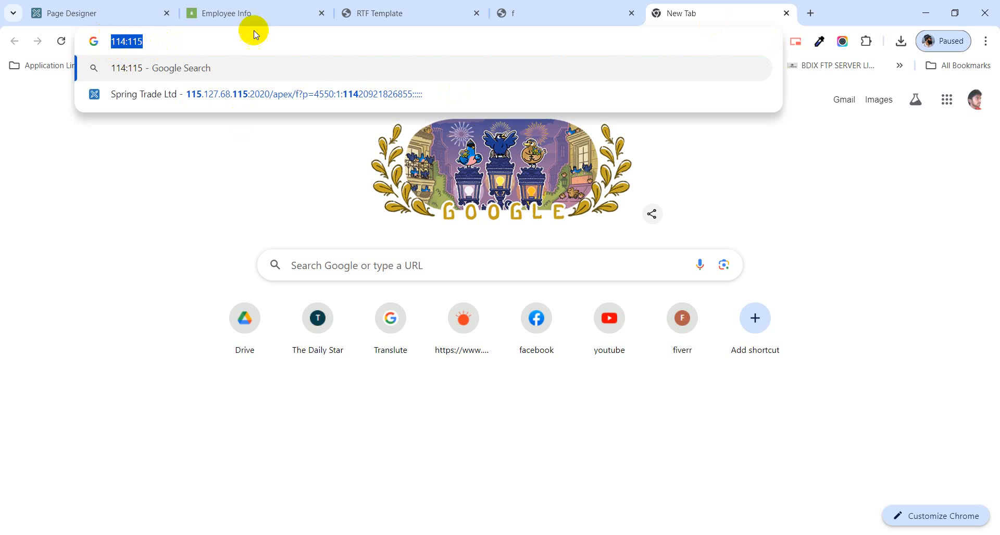
click(529, 18)
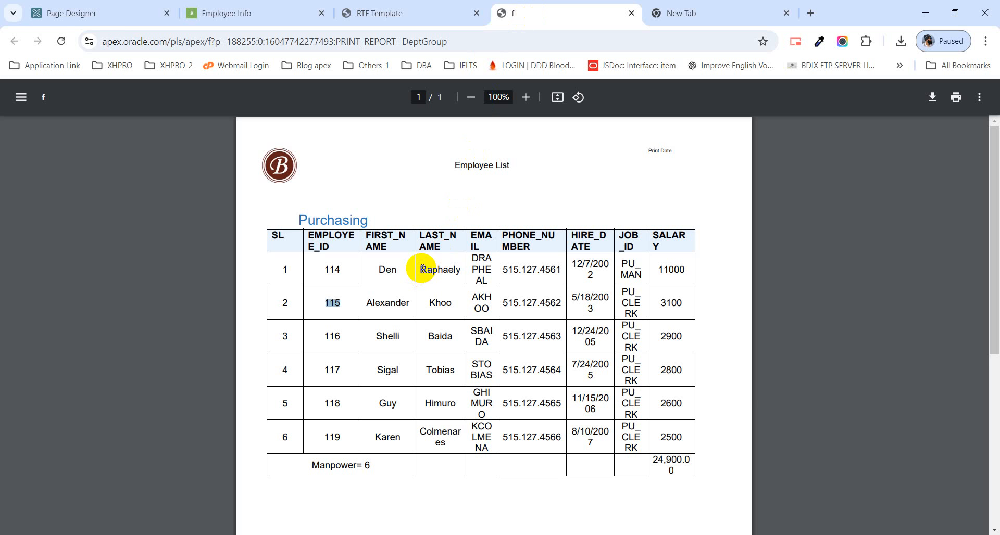
Step: Leave Page Designer for the home page of application 188255 and open its Shared Components
click(65, 13)
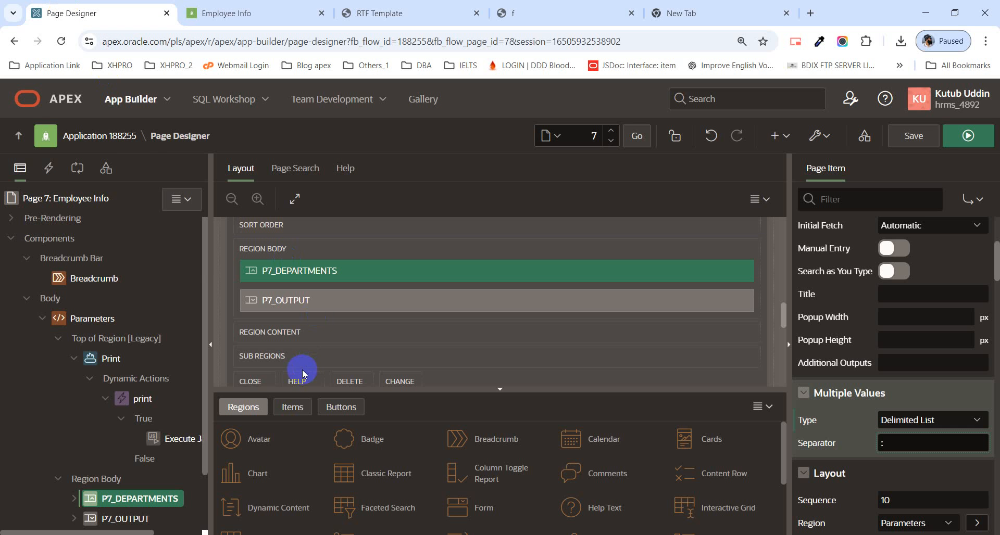
click(103, 138)
click(562, 123)
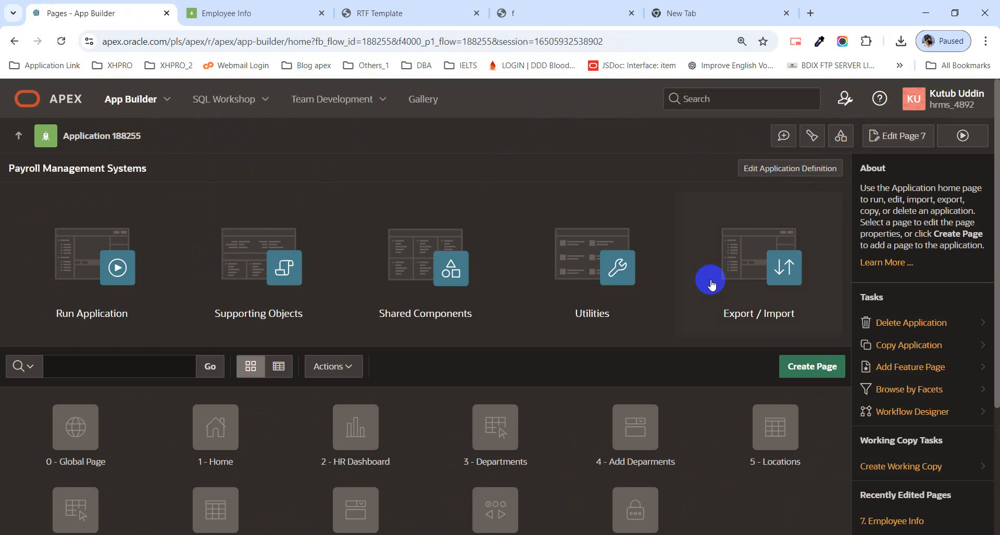
click(423, 283)
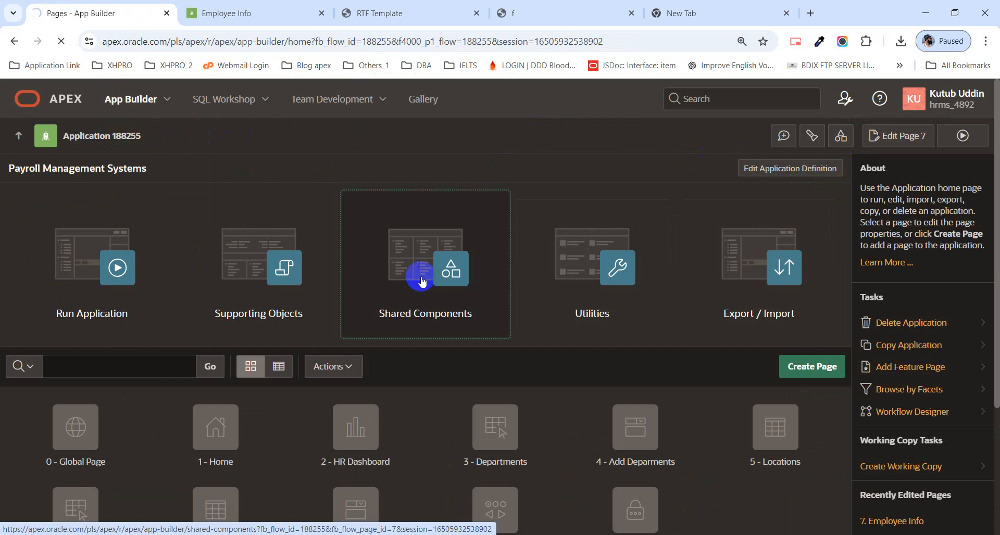
scroll(411, 313, down, 3)
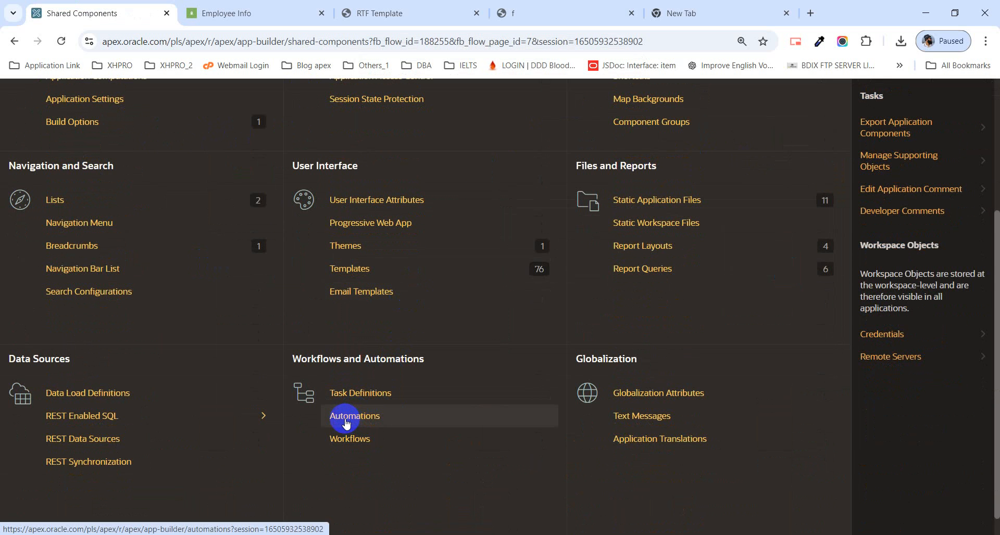
Step: Open the DeptGroup report query's source and go to the end of its SQL SELECT statement
scroll(334, 417, down, 1)
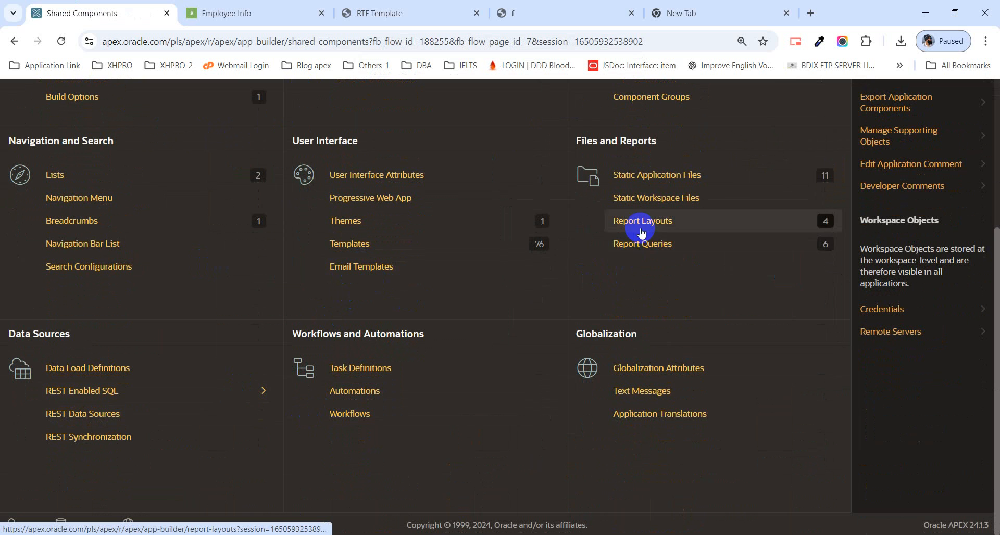
click(642, 249)
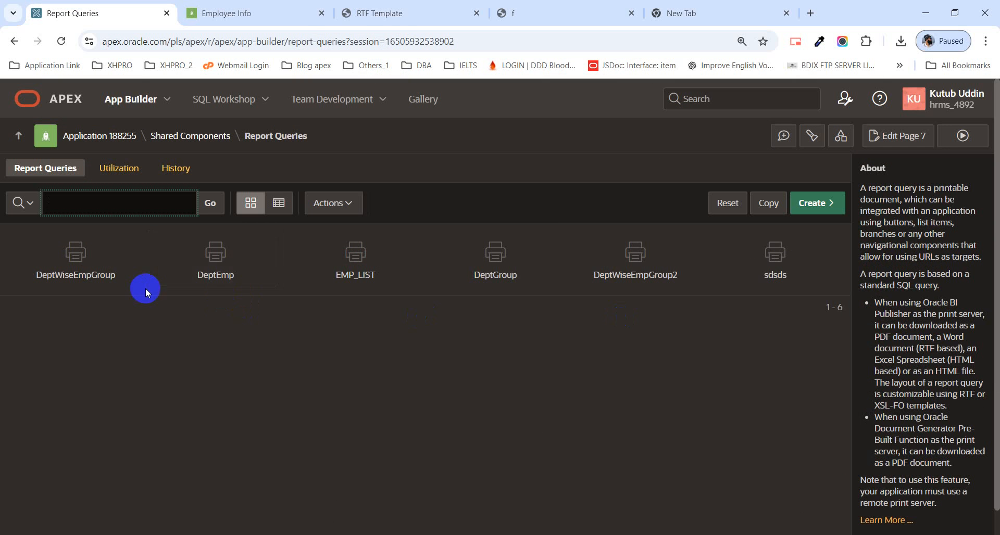
click(507, 284)
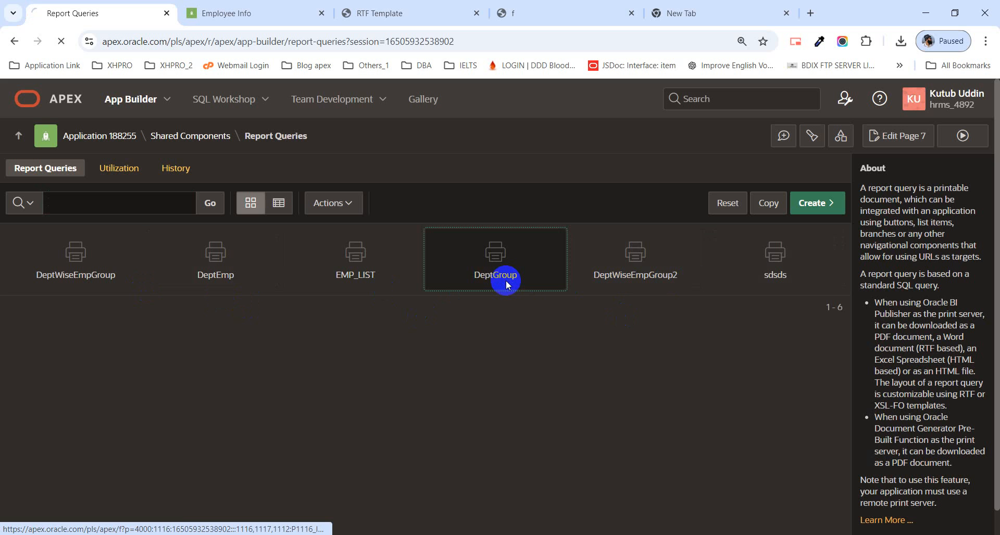
scroll(384, 319, down, 5)
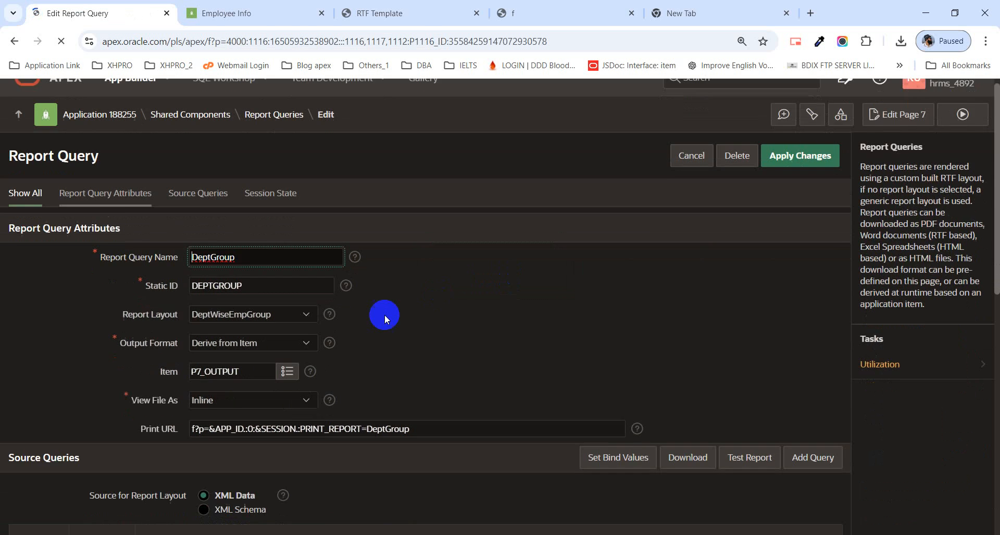
click(42, 332)
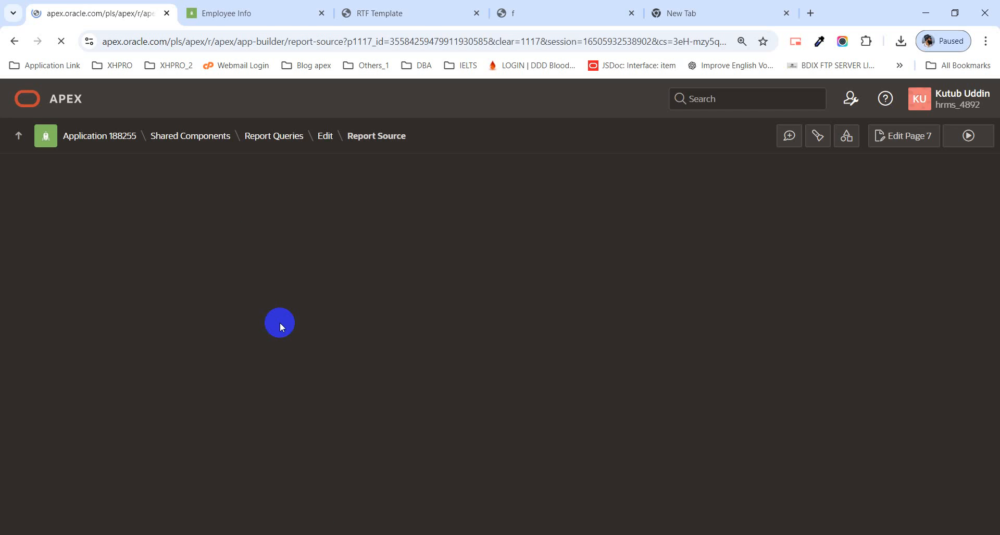
scroll(364, 343, down, 6)
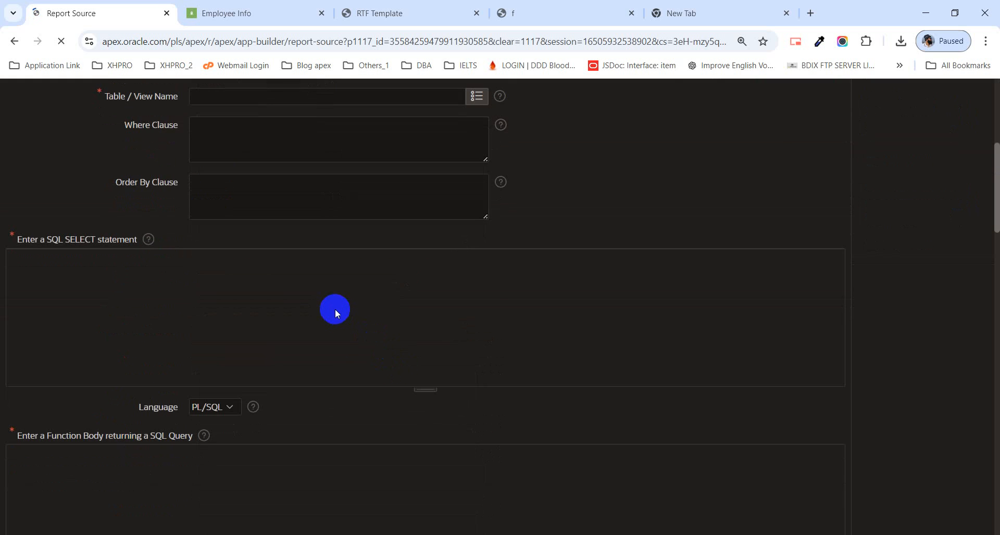
scroll(169, 357, down, 2)
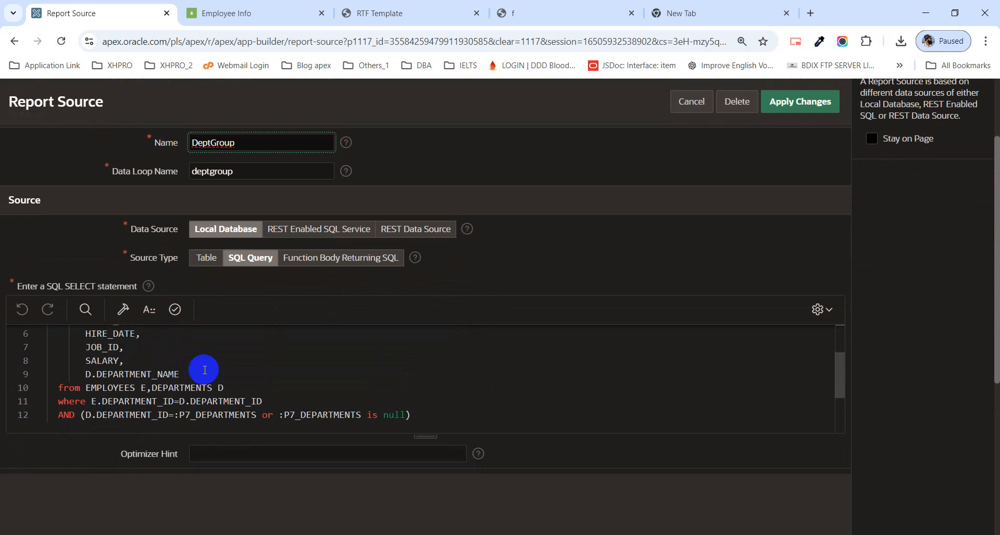
scroll(201, 369, down, 2)
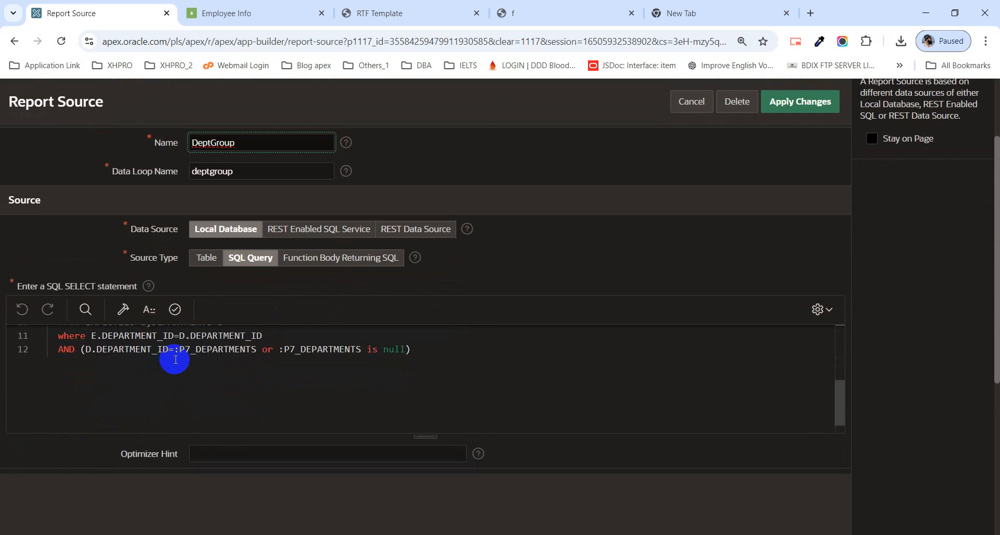
Step: Examine the query's DEPARTMENT_ID filter on :P7_DEPARTMENTS against the colon-delimited sample value in the new browser tab
click(153, 349)
click(176, 349)
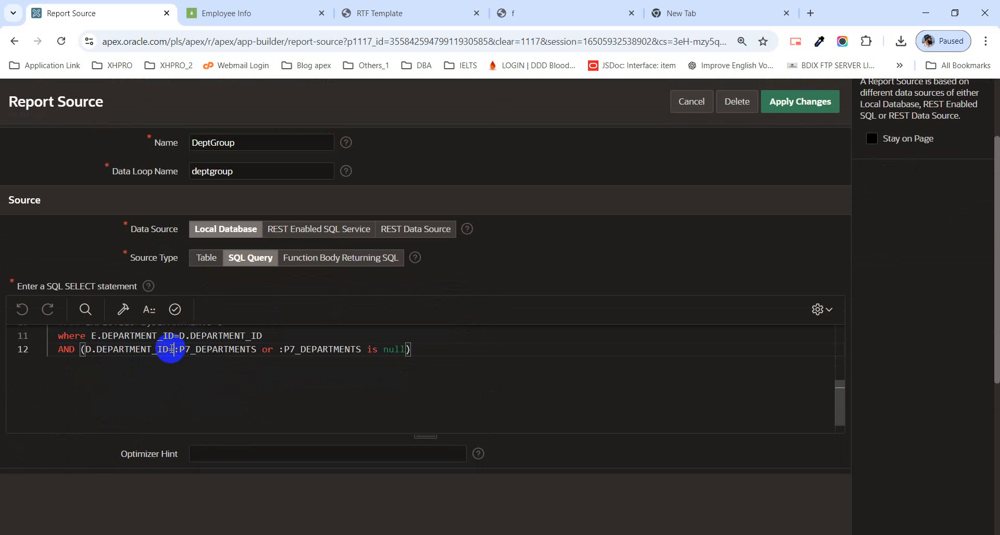
drag(173, 350, 259, 353)
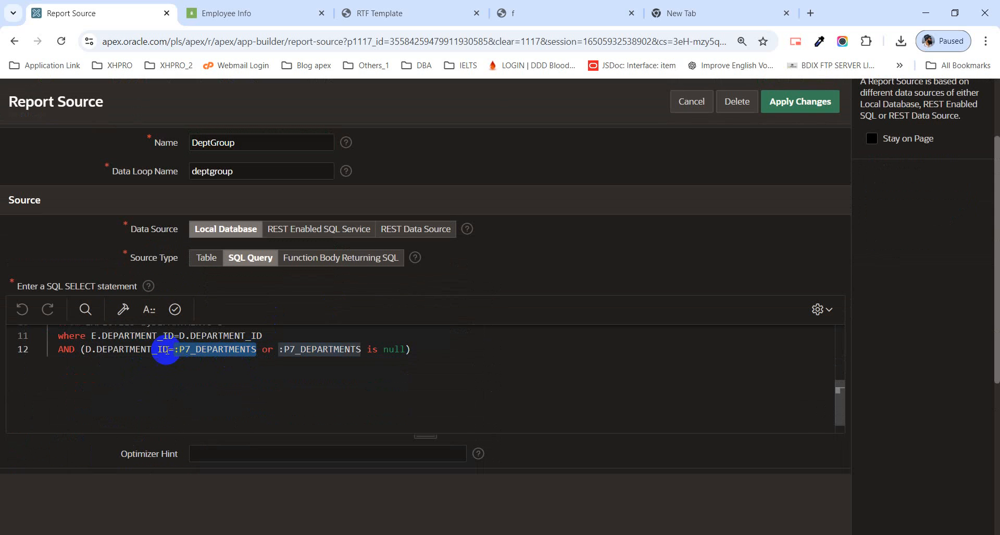
click(139, 353)
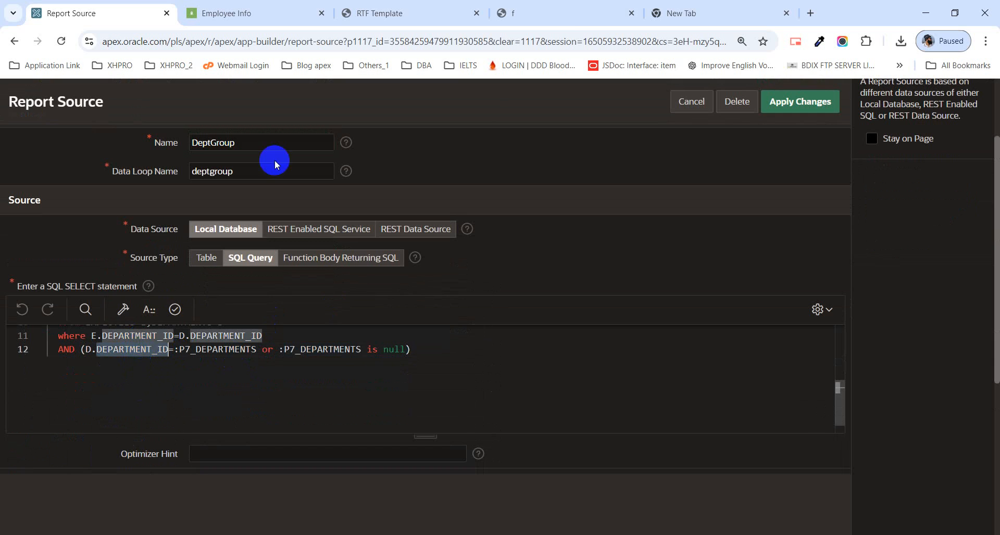
click(566, 14)
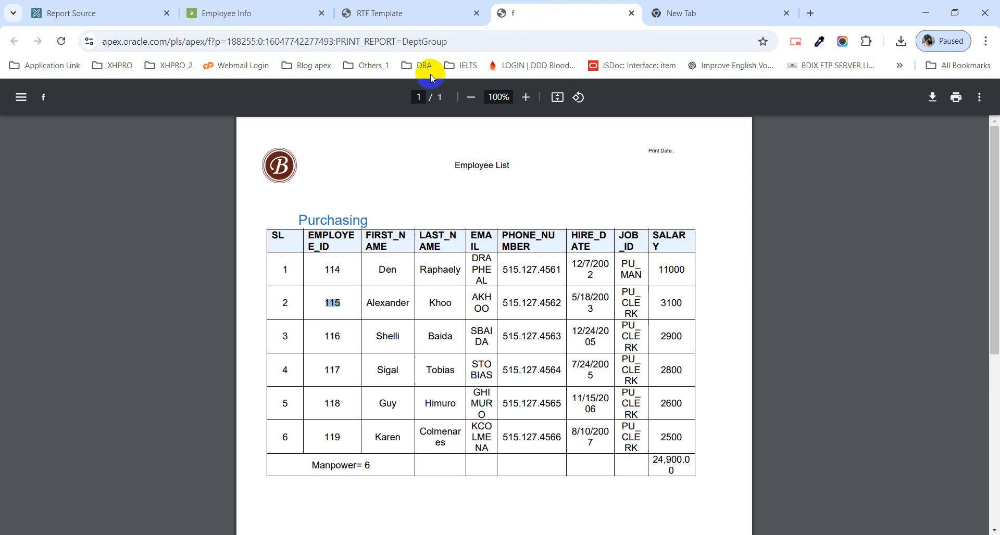
click(710, 16)
click(172, 44)
key(ctrl+a)
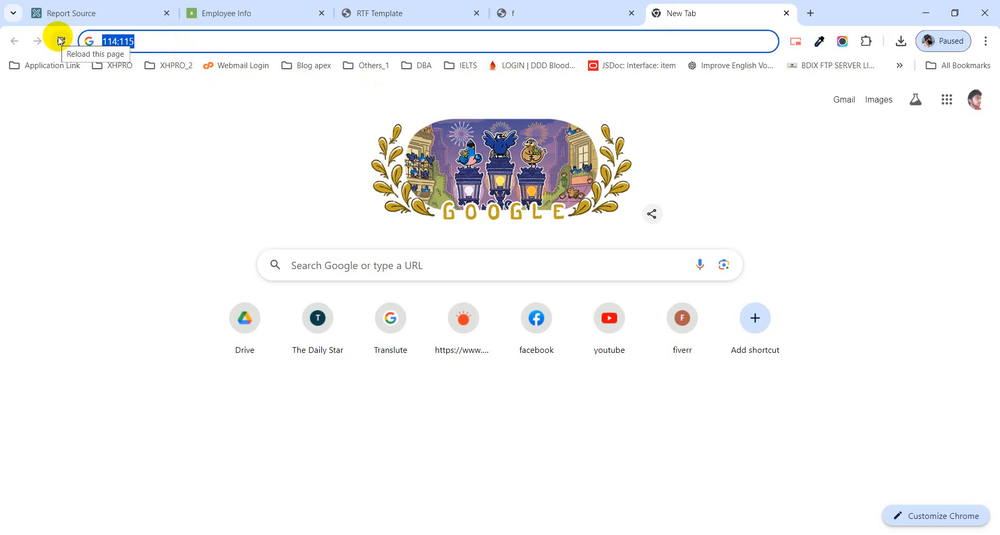
click(99, 14)
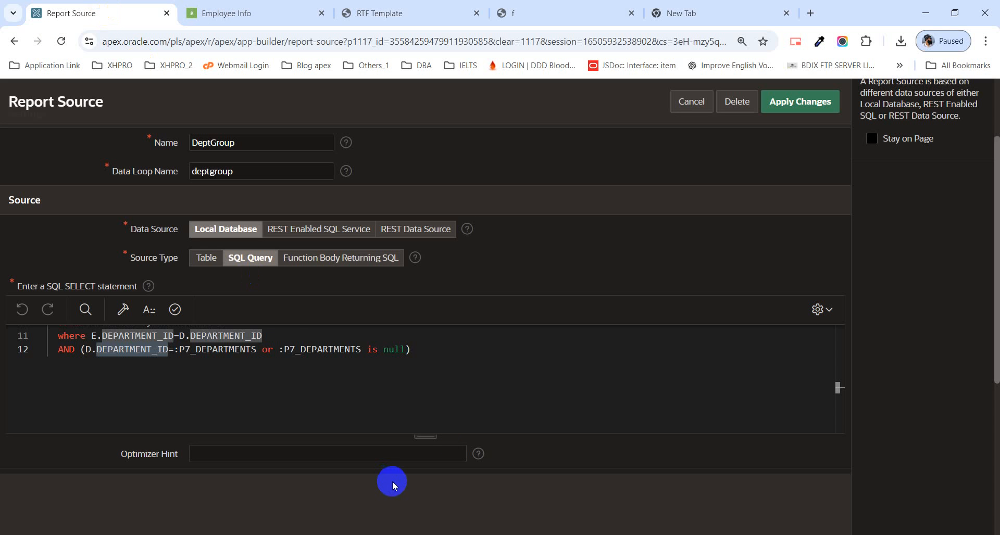
Step: Comment out the AND condition on line 12 that compares D.DEPARTMENT_ID with :P7_DEPARTMENTS
click(404, 374)
click(270, 345)
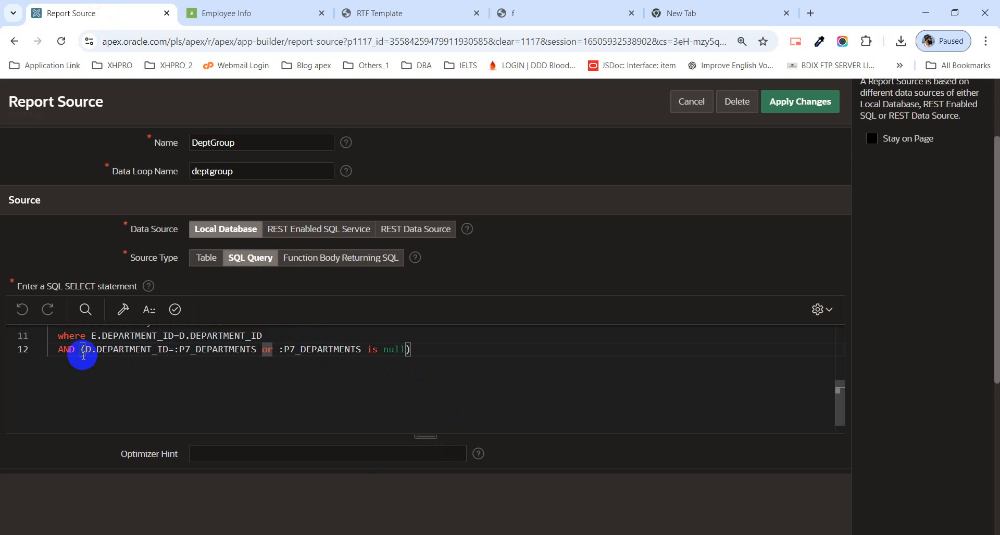
click(190, 350)
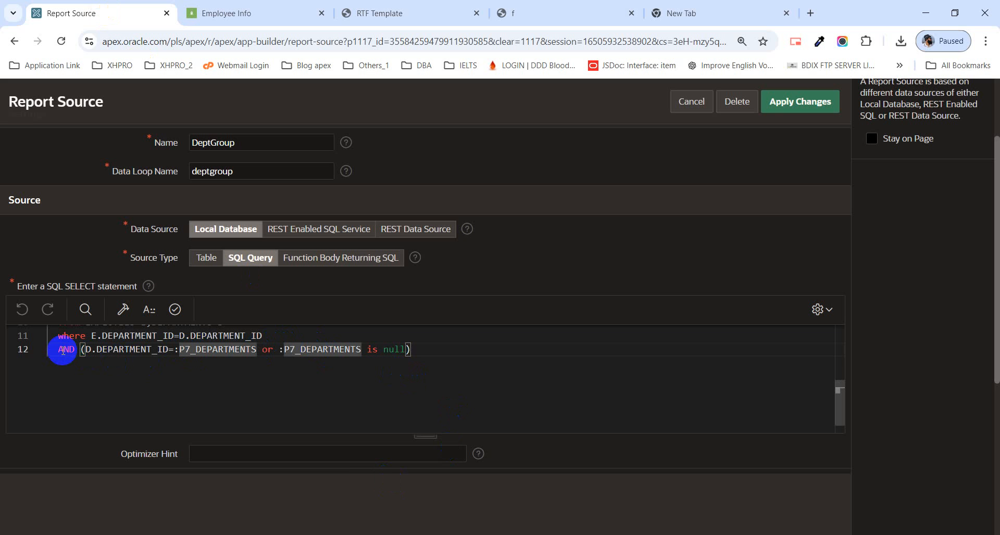
click(60, 350)
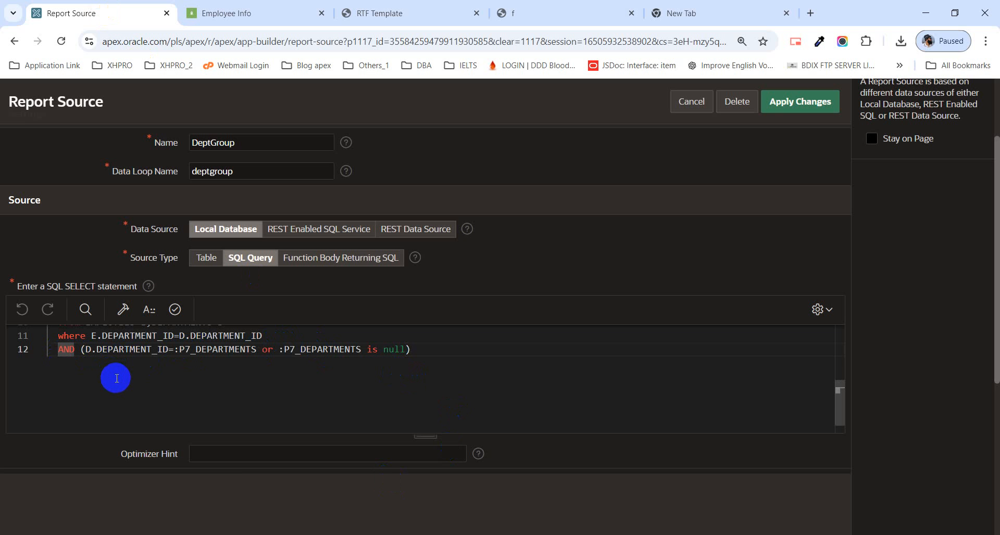
text(--)
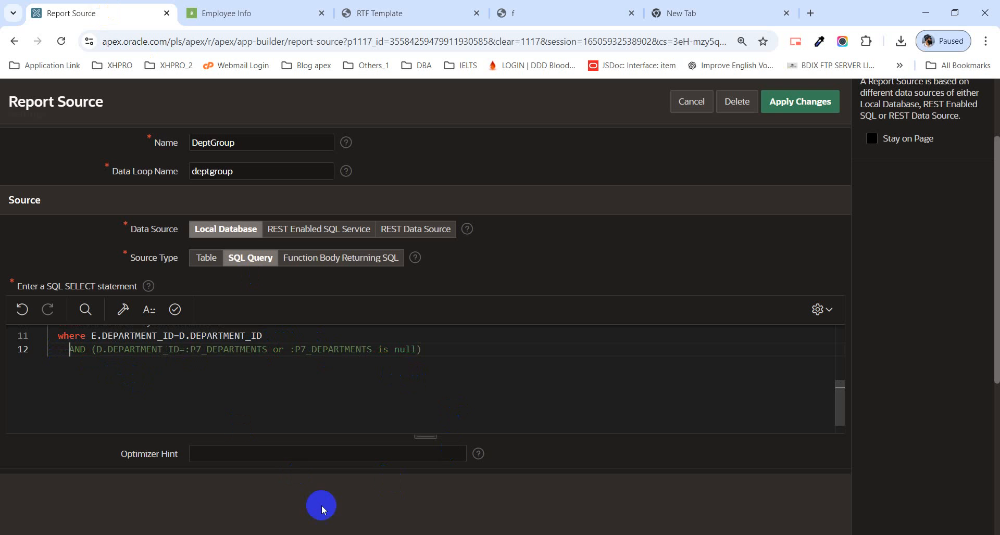
Step: Switch to Notepad++, search the SQL script for "instr", copy the Instr condition using :P298_CATEGORY, and return to the report source
click(319, 534)
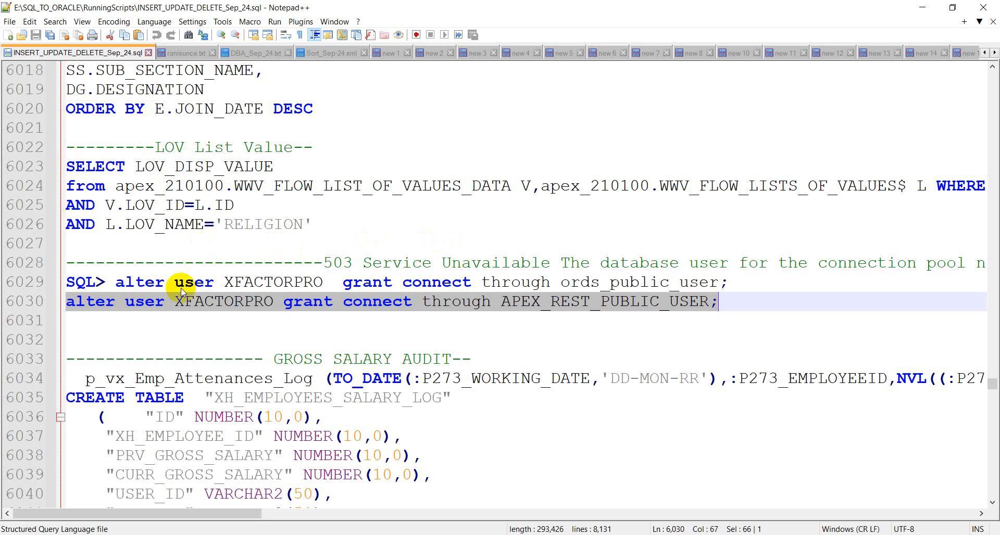
click(93, 329)
key(ctrl+f)
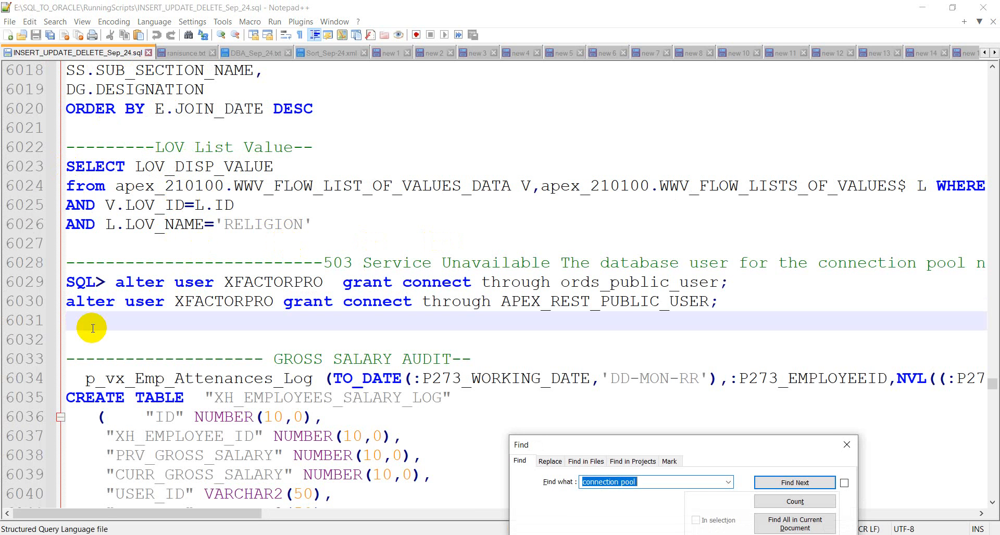
text(instr)
key(Return)
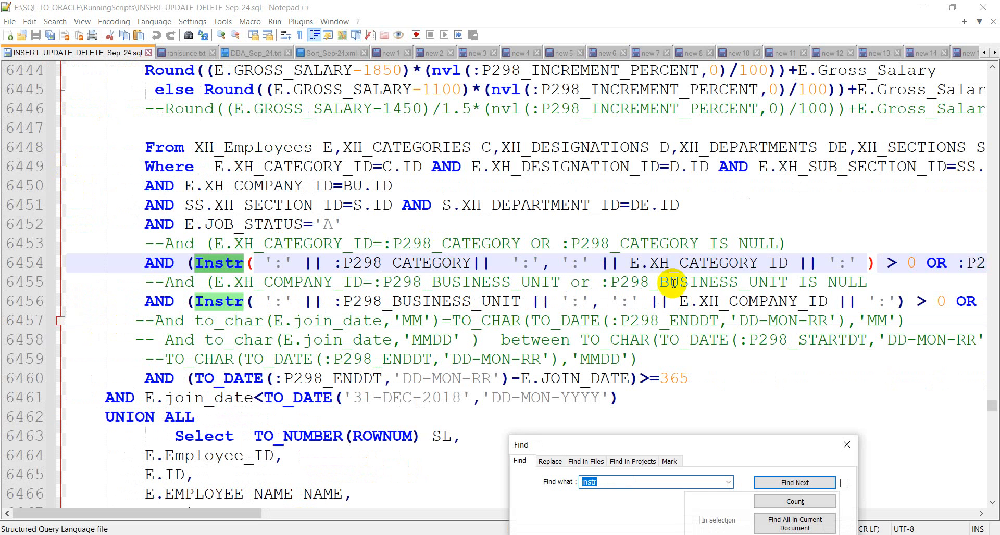
drag(150, 263, 996, 263)
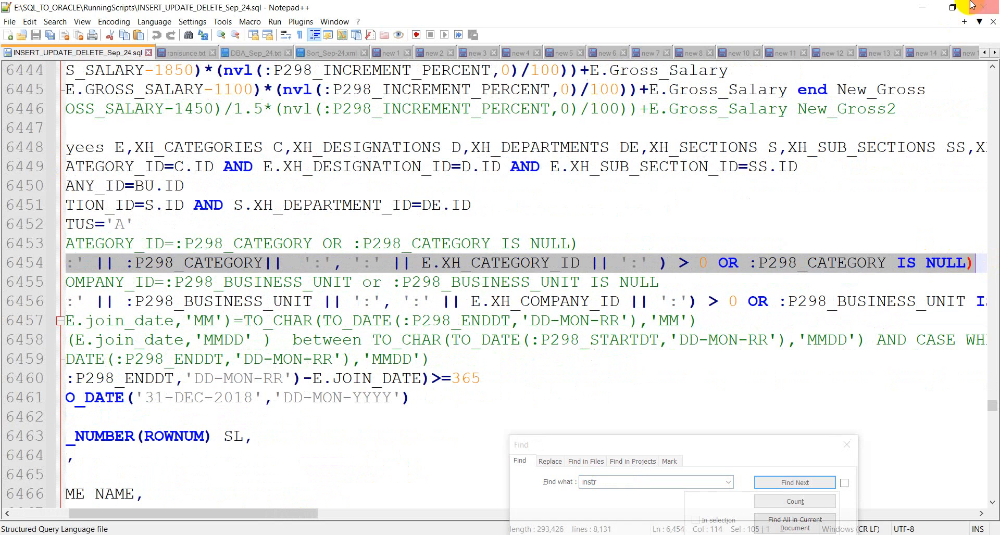
click(925, 7)
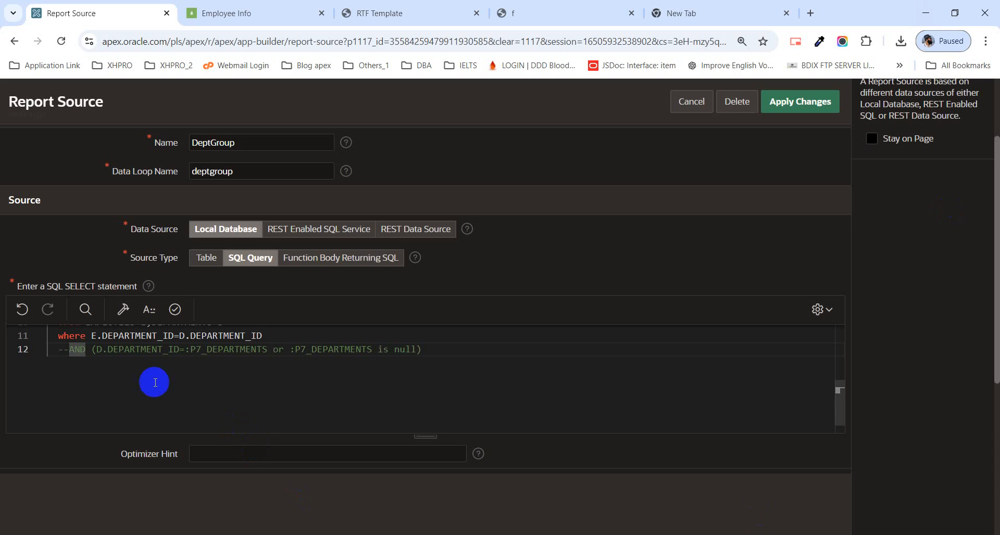
Step: Paste the copied Instr condition on a new line below the commented-out department filter
click(439, 350)
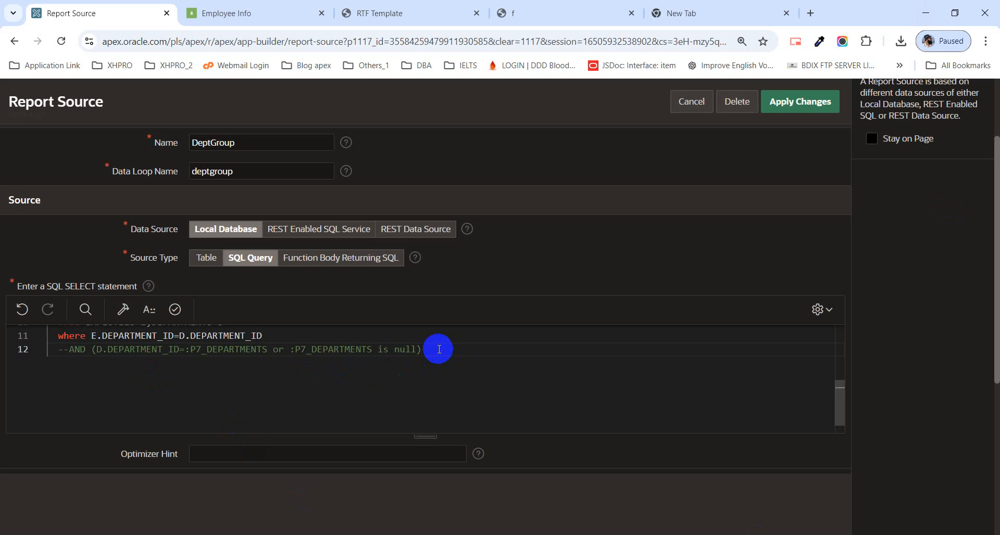
key(Return)
text(AND (Instr( ':' || :P298_CATEGORY||  ':', ':' || E.XH_CATEGORY_ID || ':' ) > 0 OR :P298_CATEGORY IS NULL))
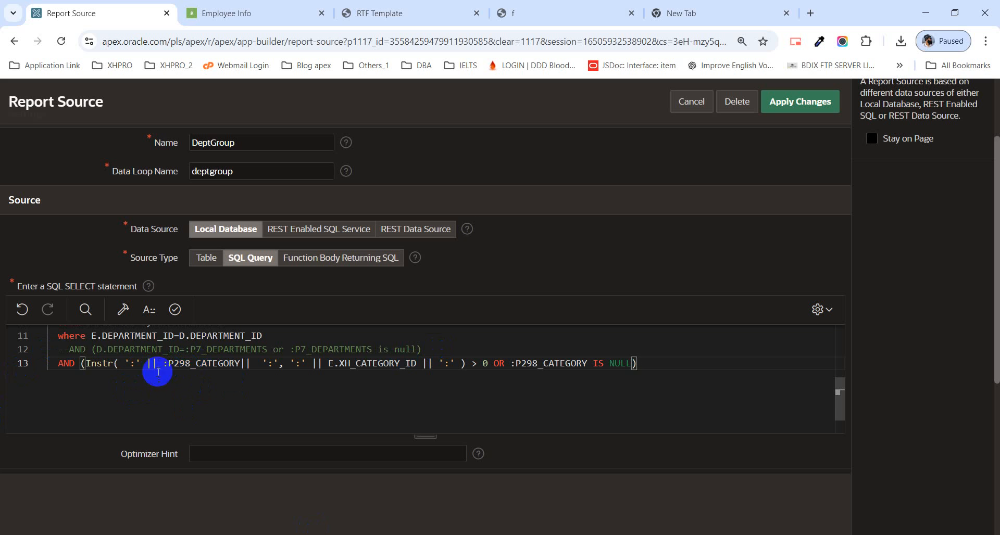
Step: Replace the category item inside the pasted Instr function with :P7_DEPARTMENTS from the commented line
double_click(185, 365)
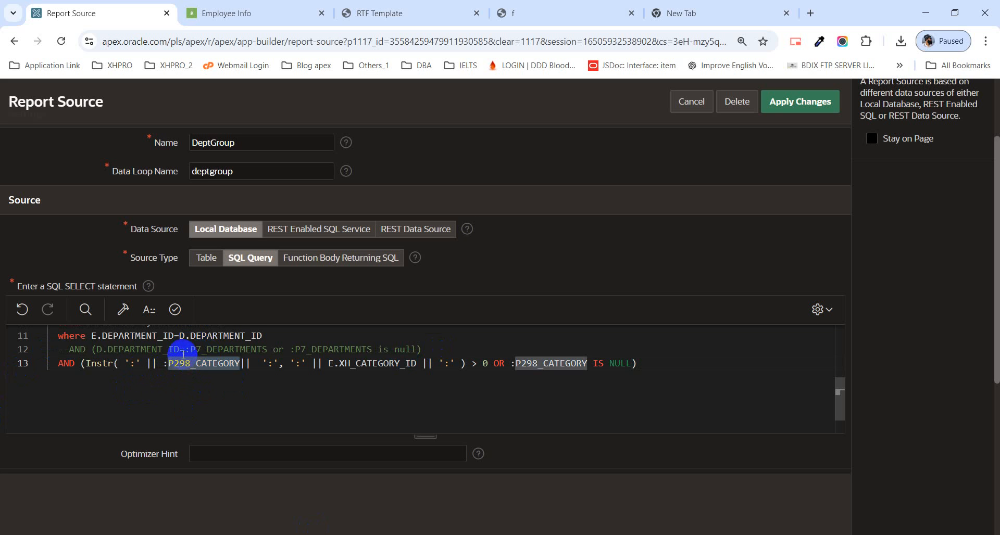
drag(185, 350, 267, 351)
key(ctrl+c)
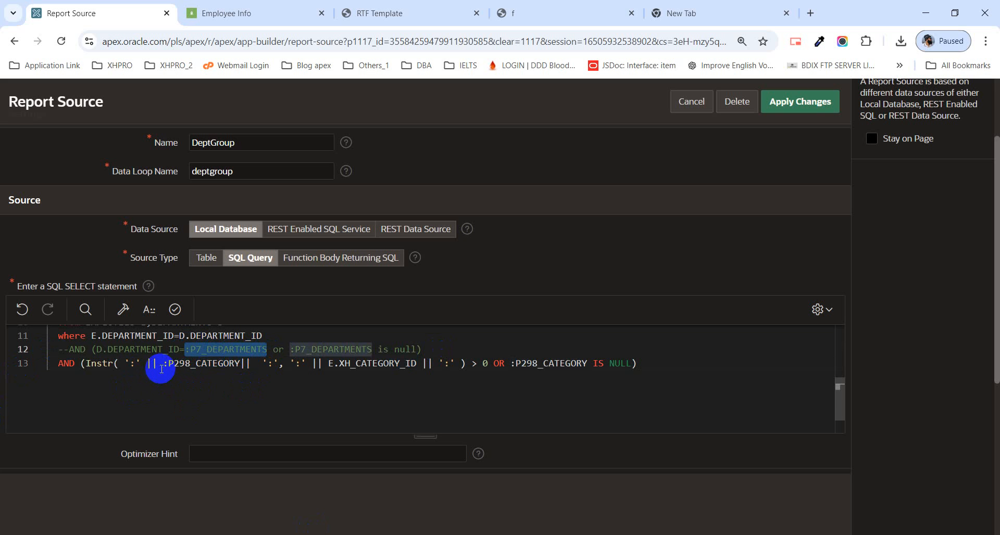
drag(162, 363, 239, 367)
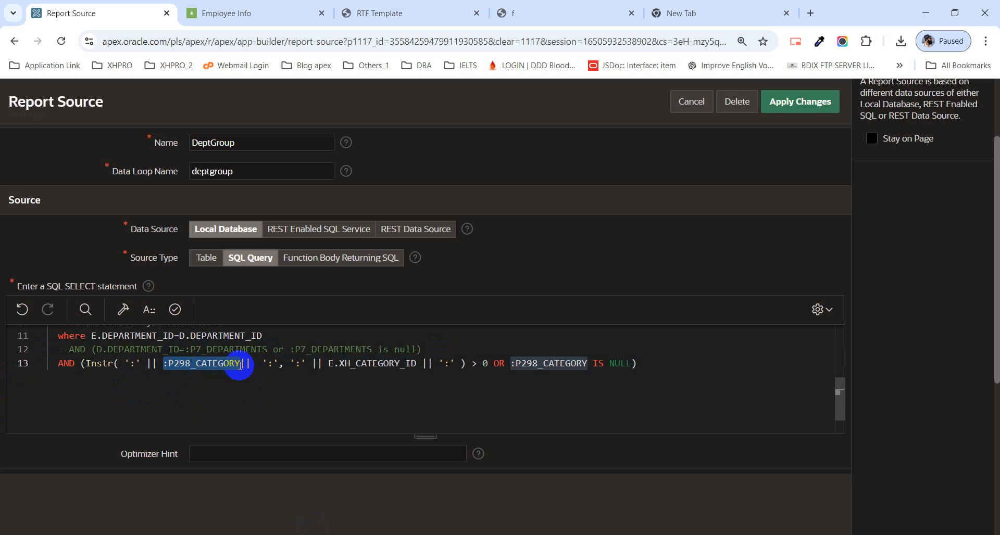
key(ctrl+v)
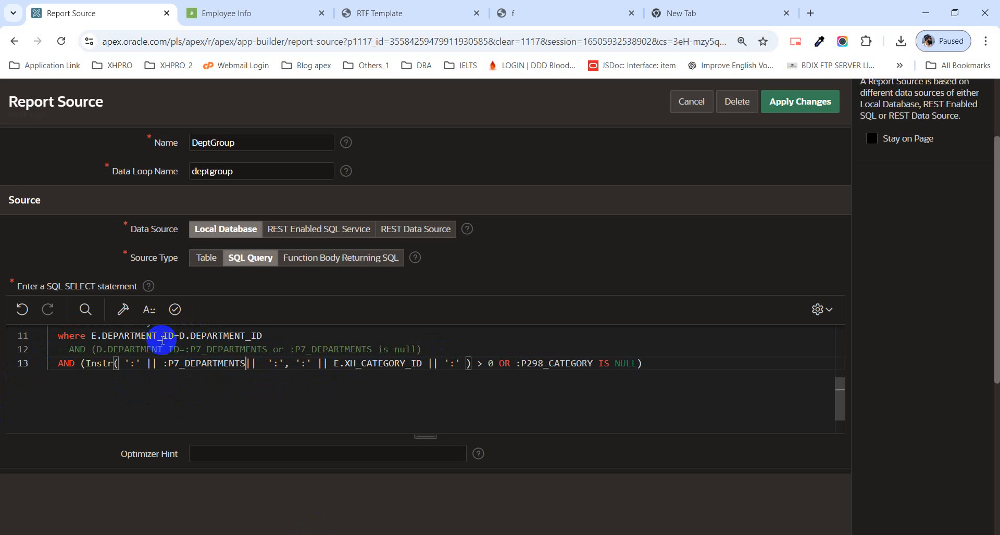
Step: Replace the category column inside the Instr function with D.DEPARTMENT_ID from the commented line
double_click(141, 351)
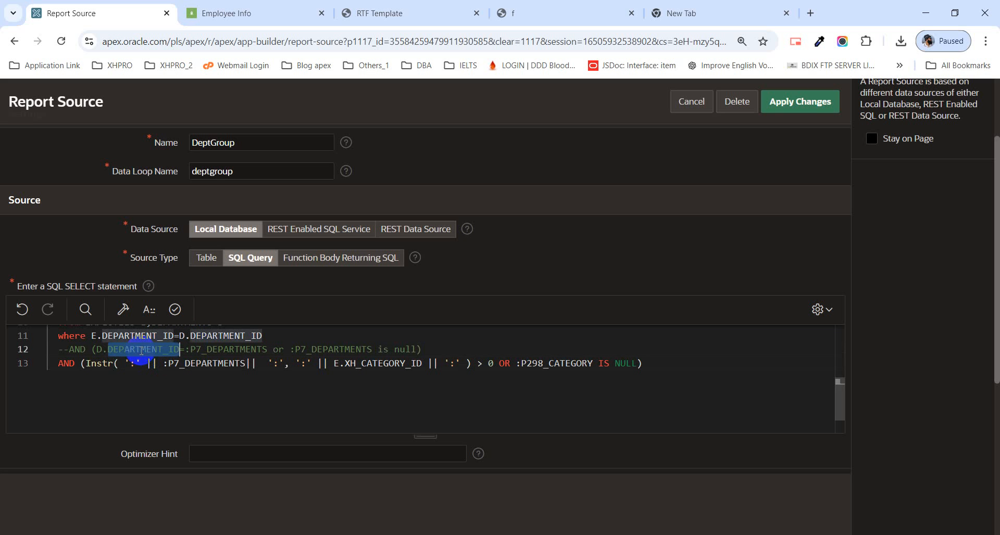
drag(97, 350, 179, 350)
key(ctrl+c)
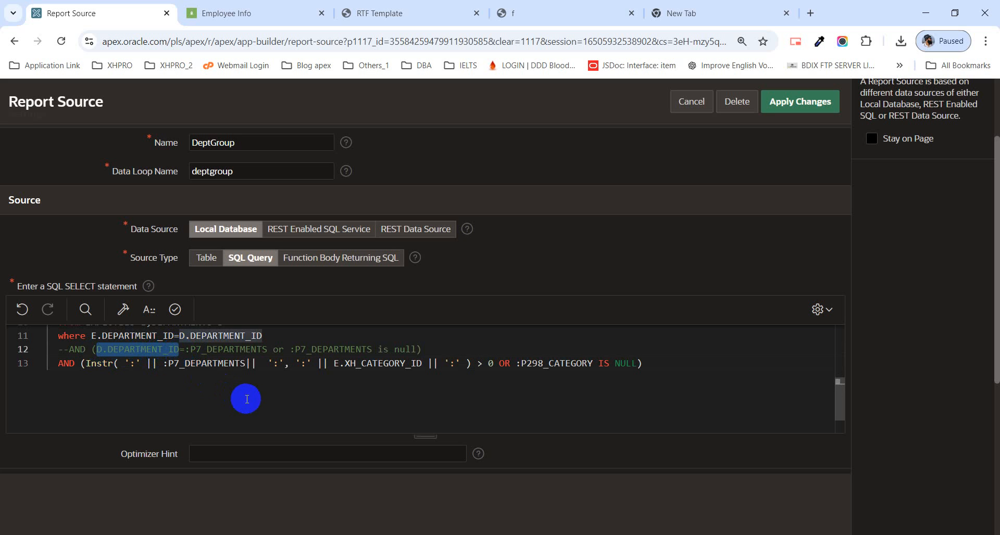
drag(334, 364, 421, 364)
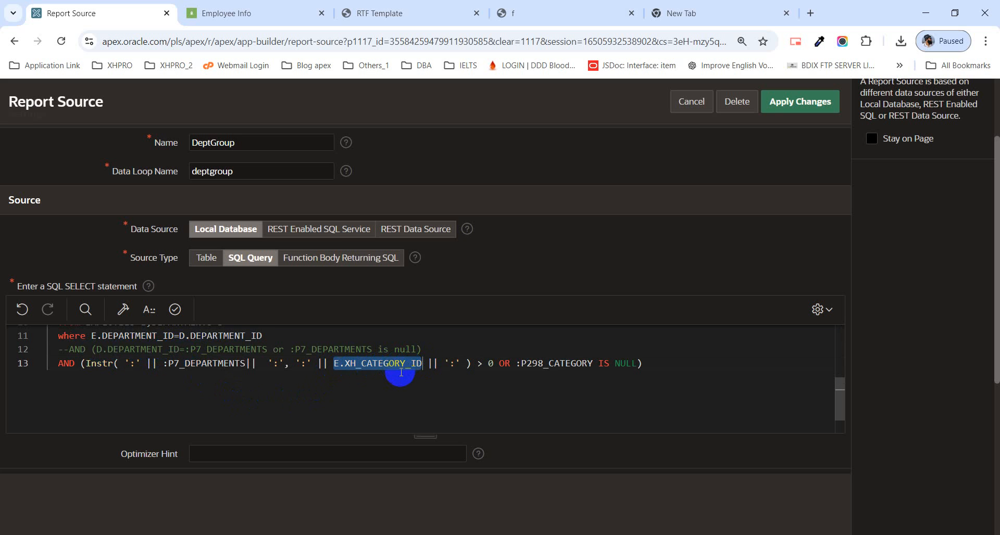
key(ctrl+v)
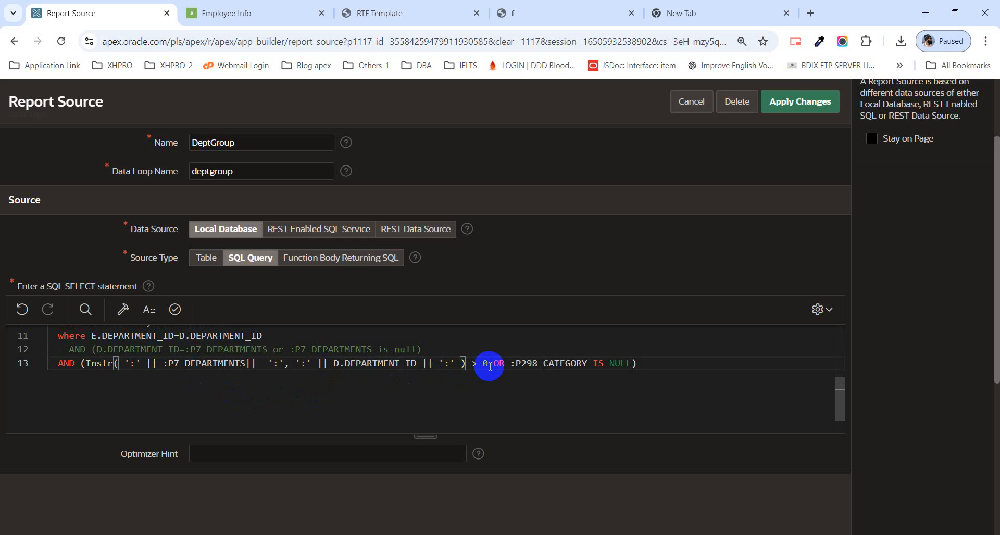
Step: Replace :P298_CATEGORY in the IS NULL check of the Instr condition with :P7_DEPARTMENTS from the commented line
drag(490, 366, 587, 363)
click(560, 363)
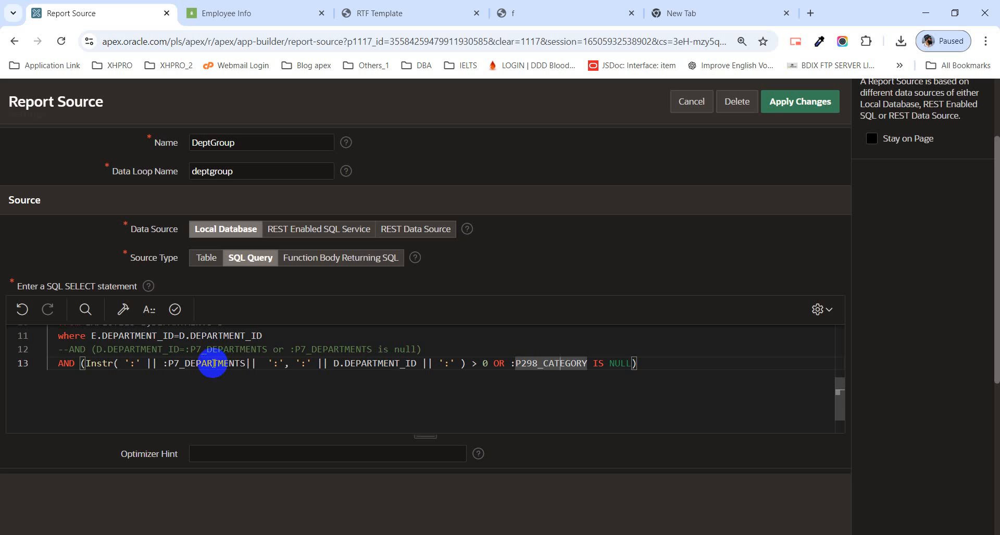
click(291, 349)
drag(296, 350, 373, 354)
key(ctrl+c)
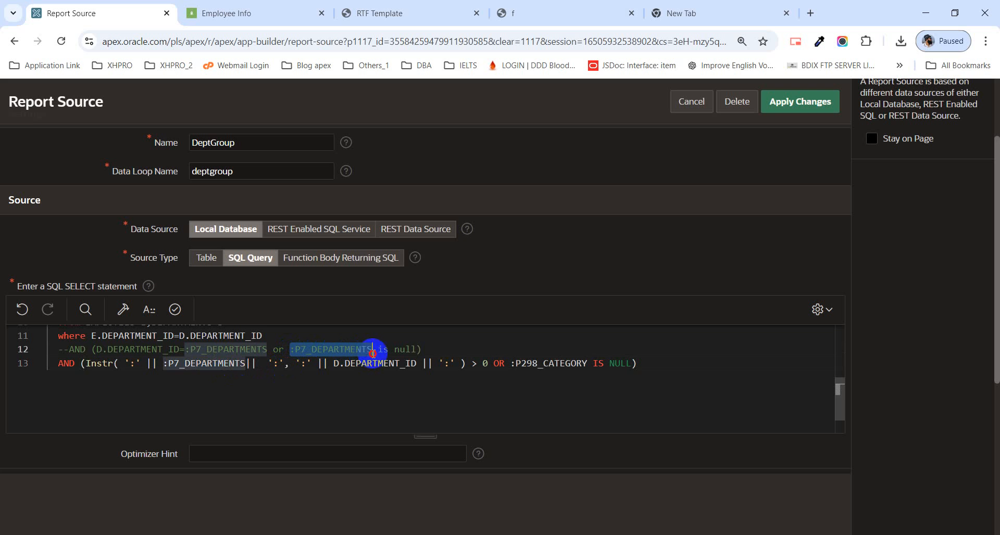
click(513, 363)
drag(516, 363, 586, 366)
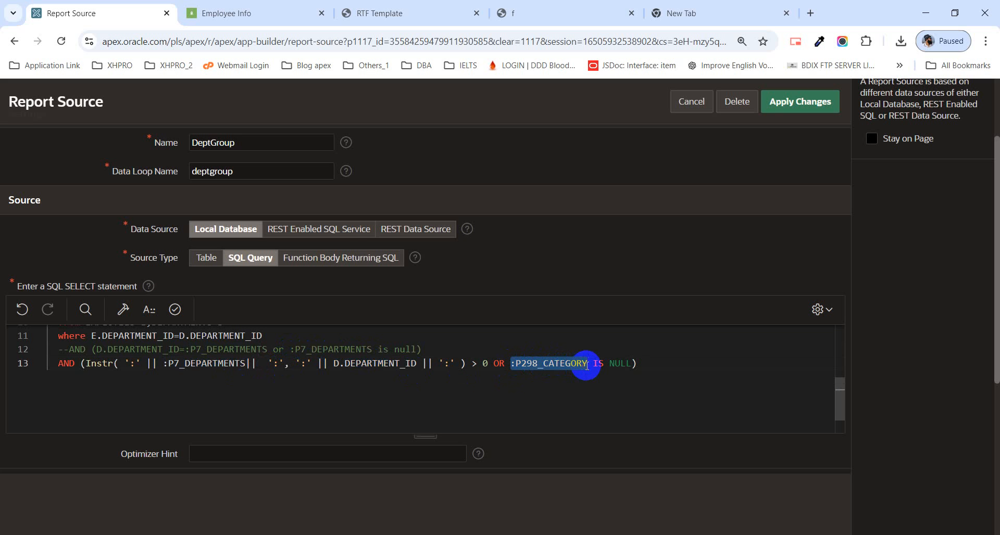
key(ctrl+v)
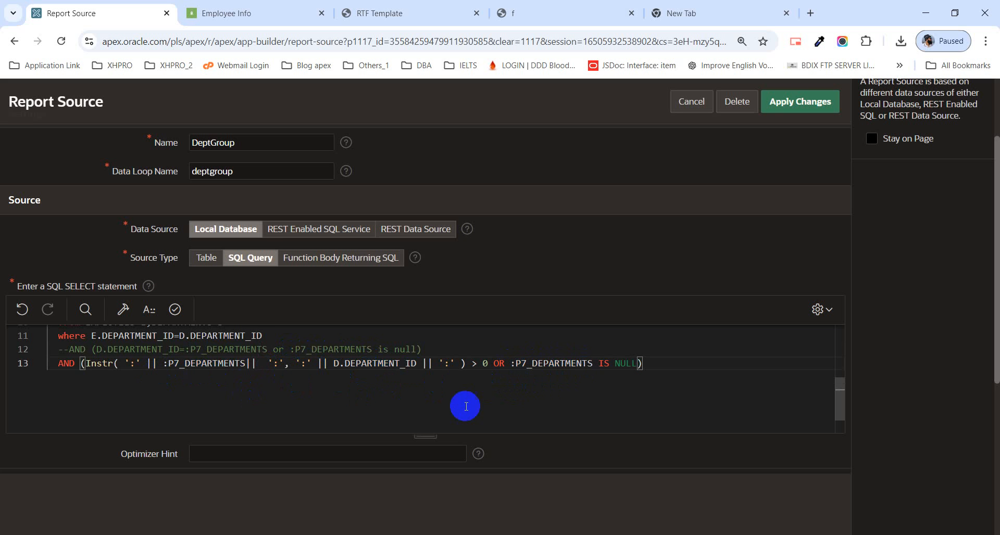
Step: Validate the edited SQL query, apply the report source changes, and review the DeptGroup report query's attributes and source
click(175, 310)
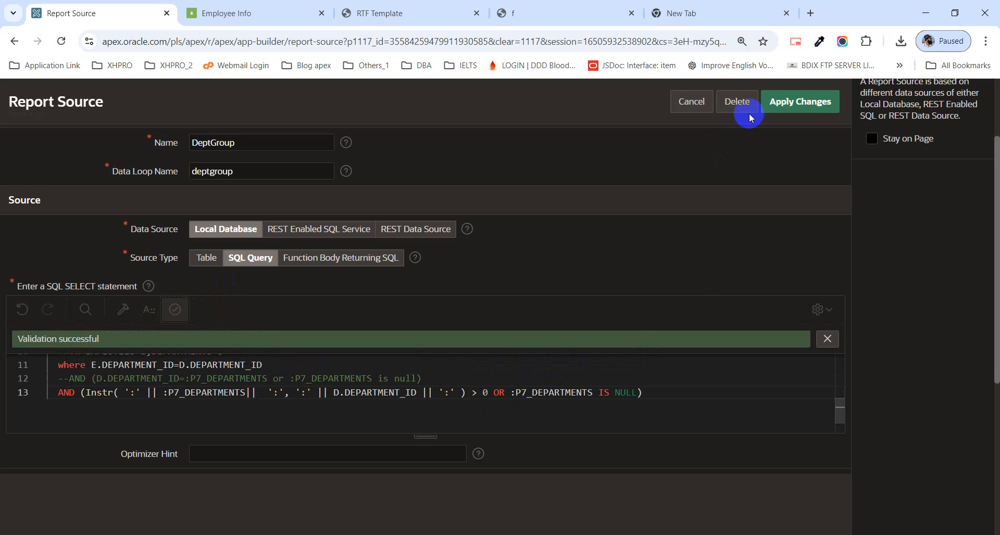
click(813, 104)
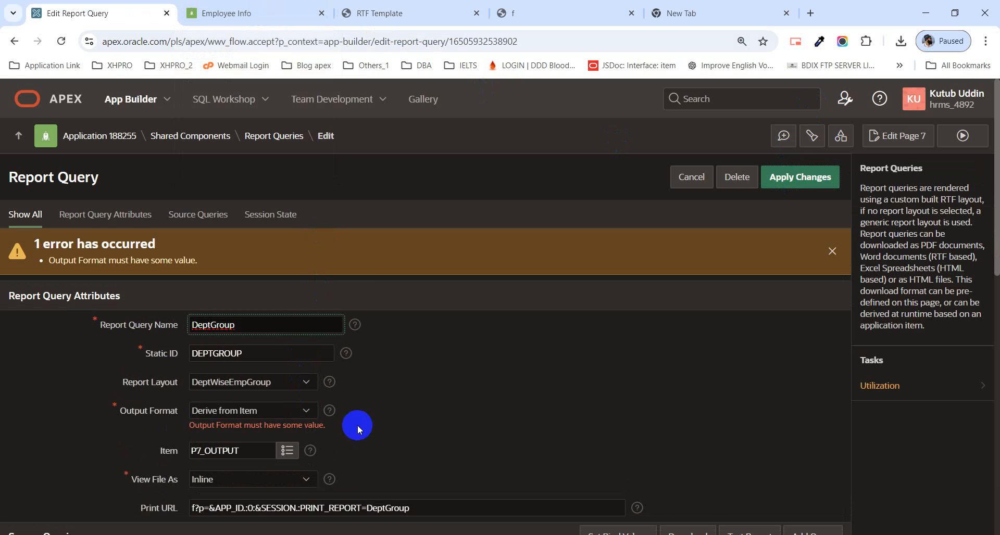
scroll(357, 425, down, 1)
scroll(360, 425, down, 1)
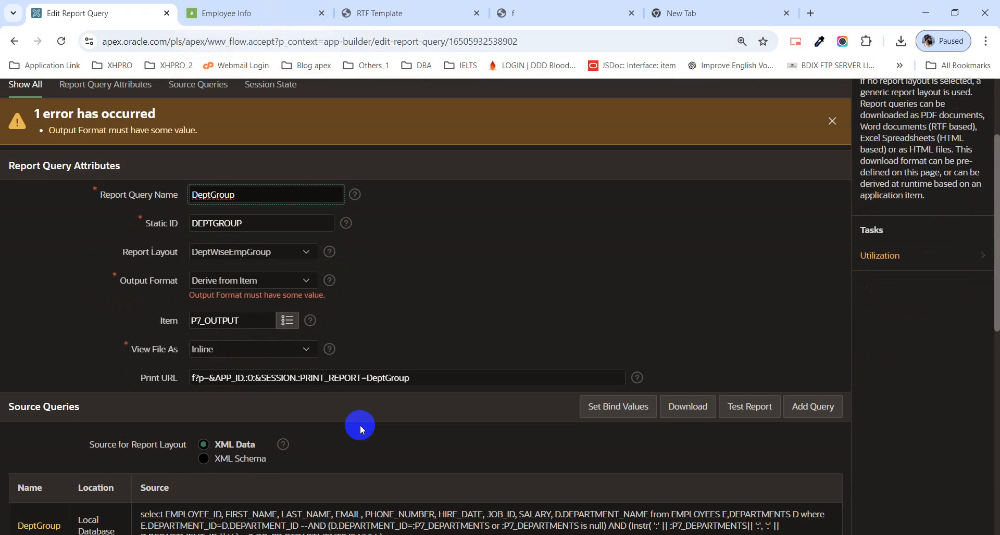
scroll(360, 425, down, 1)
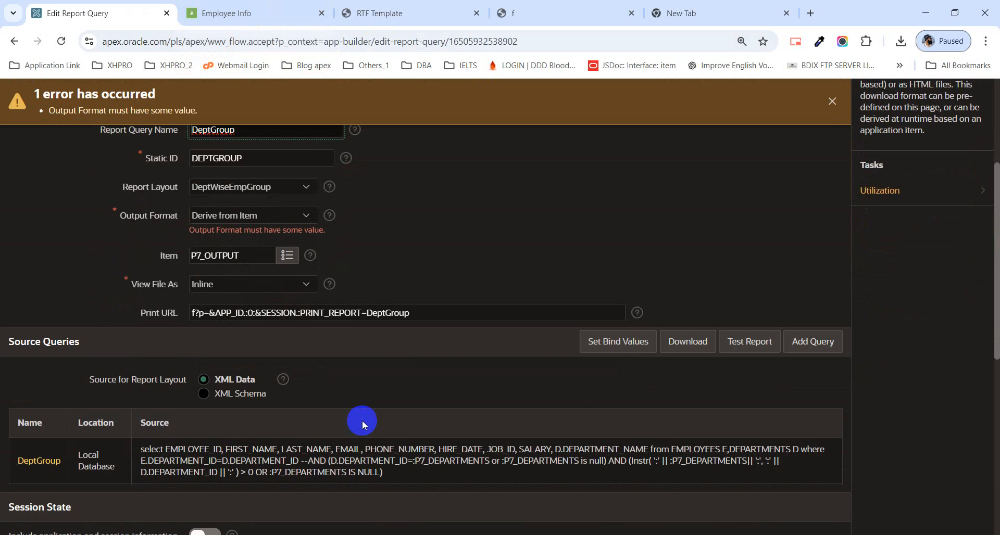
scroll(361, 421, up, 3)
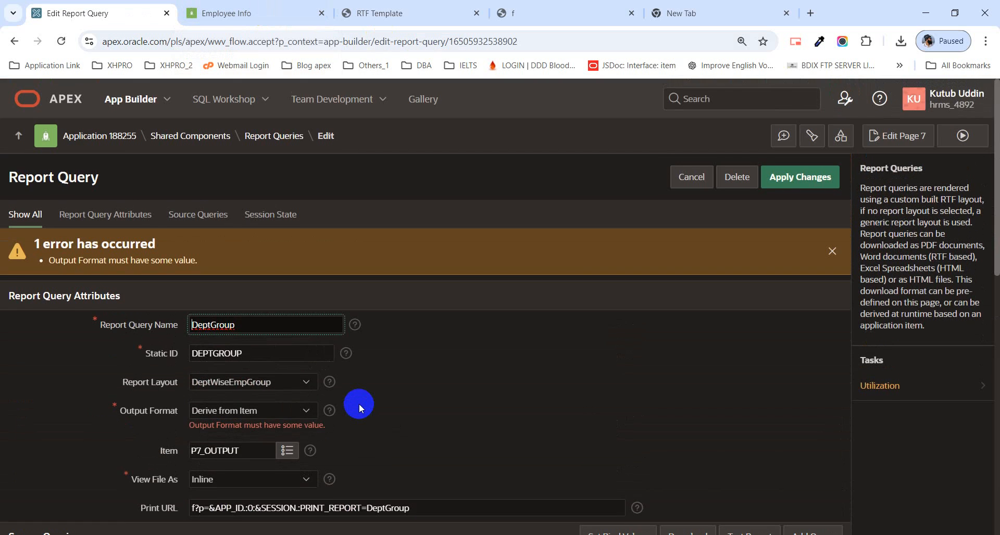
scroll(358, 405, down, 2)
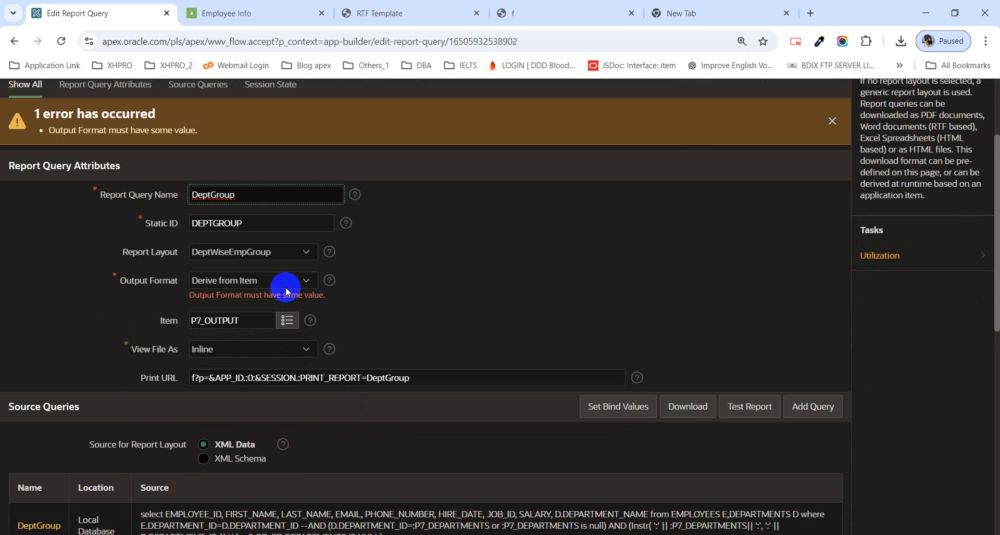
Step: Dismiss the error, try to apply the DeptGroup report query changes, and cancel back to the report queries list
click(833, 122)
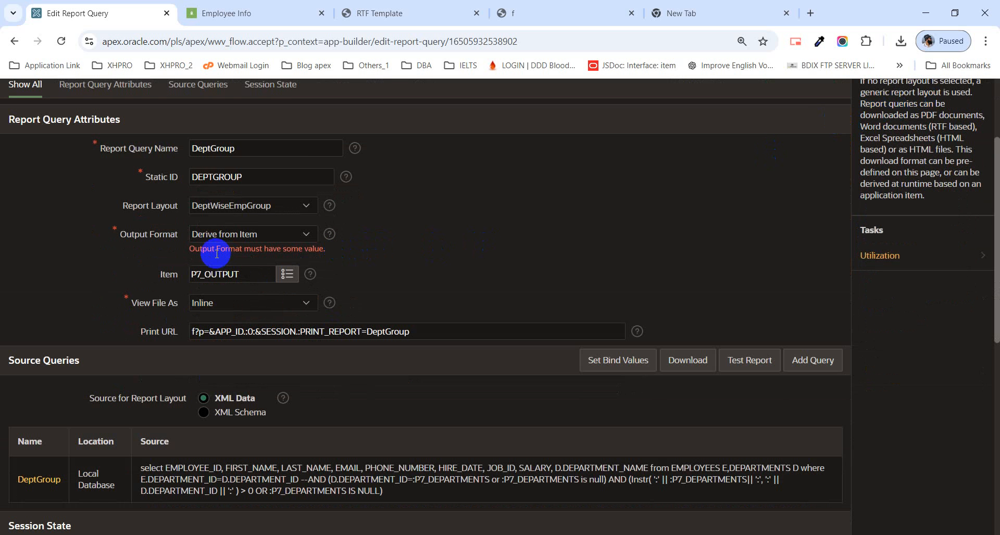
scroll(602, 277, up, 3)
click(815, 176)
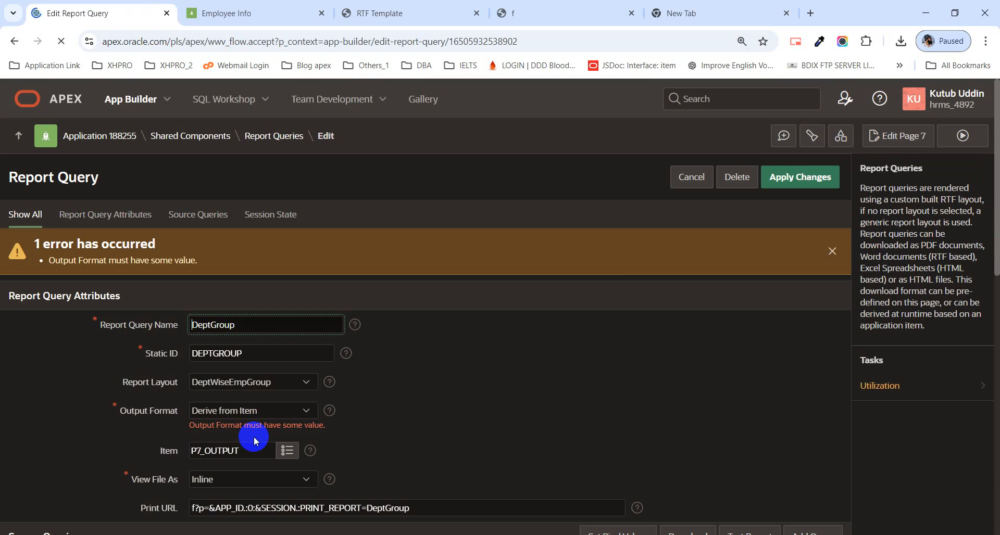
click(692, 177)
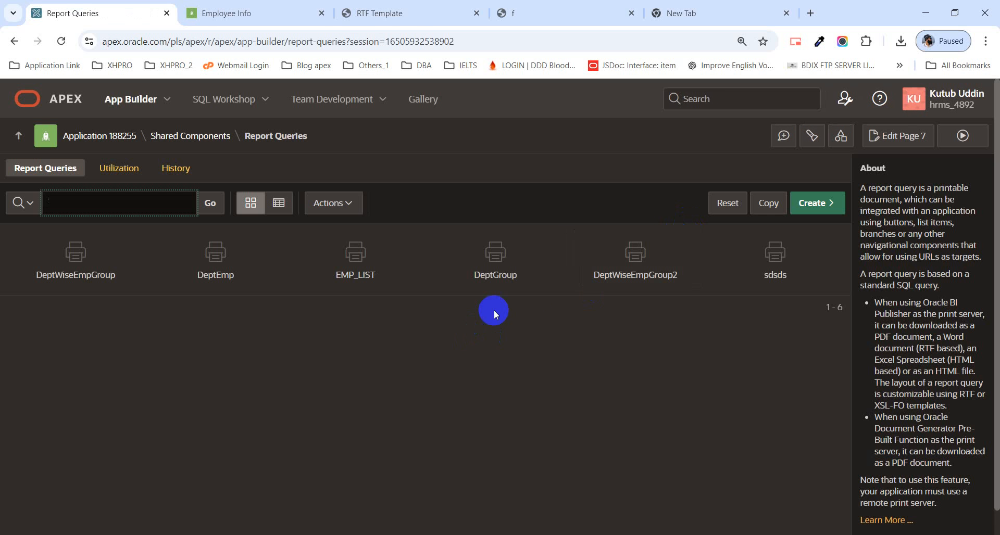
Step: Reopen the DeptGroup report query, check that its source SQL contains the new Instr condition, and return to the report queries list
click(506, 281)
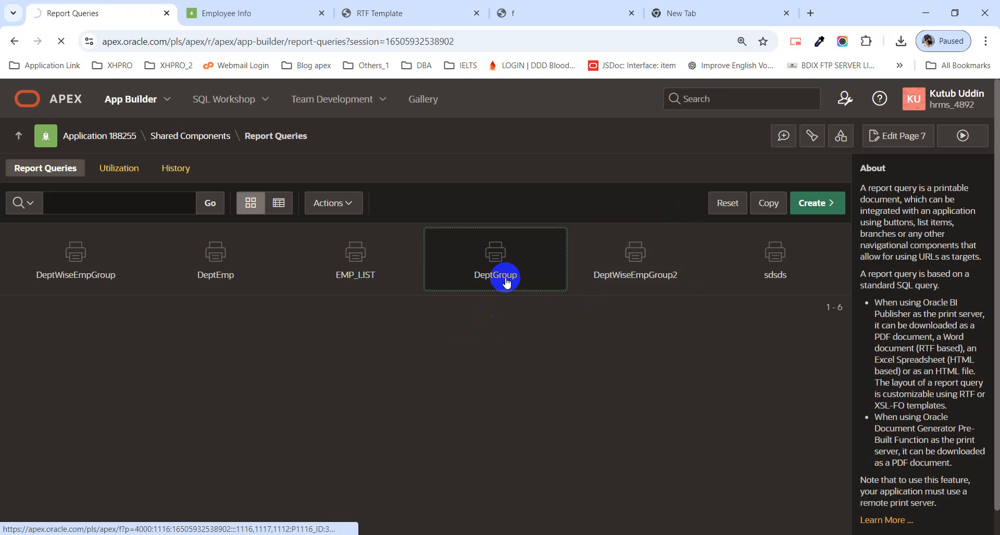
scroll(411, 317, down, 3)
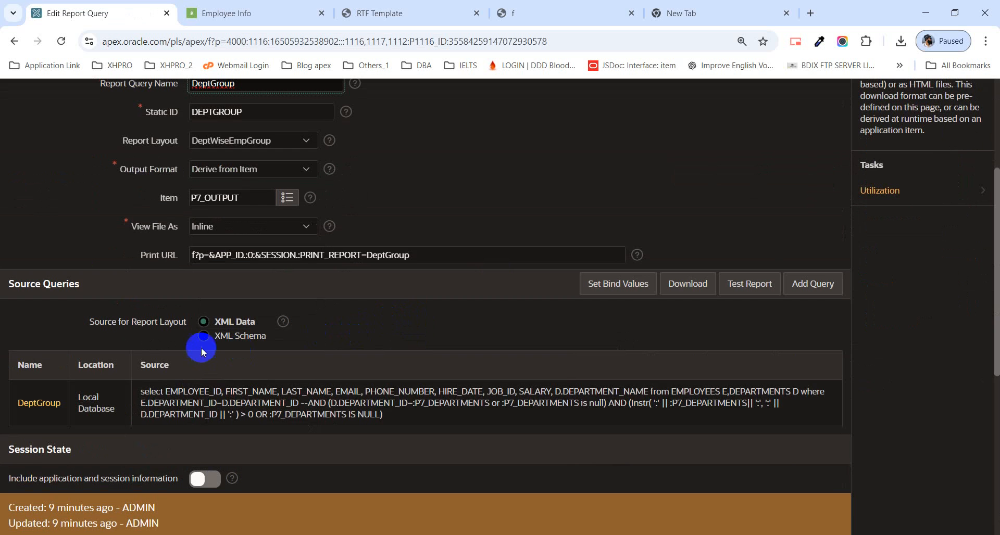
click(40, 403)
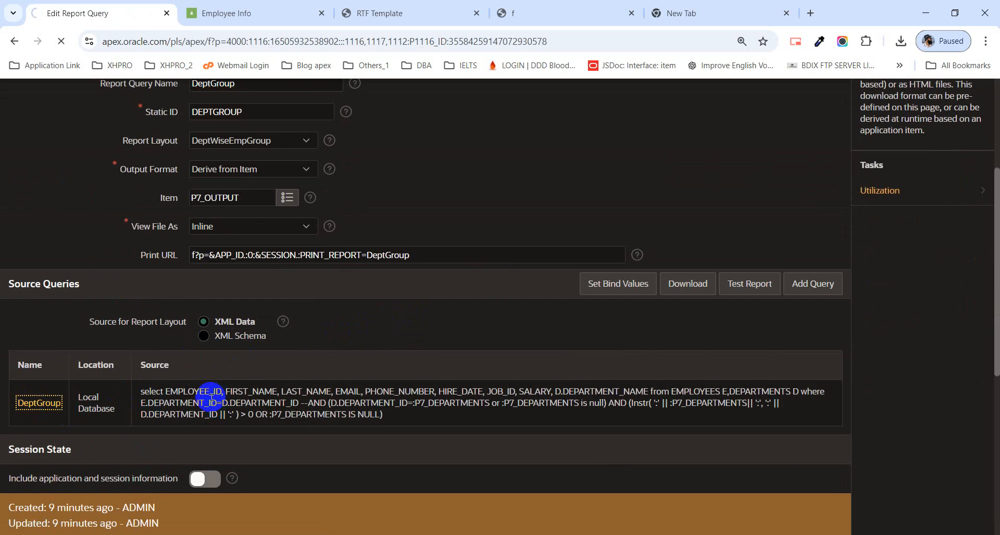
scroll(427, 333, down, 5)
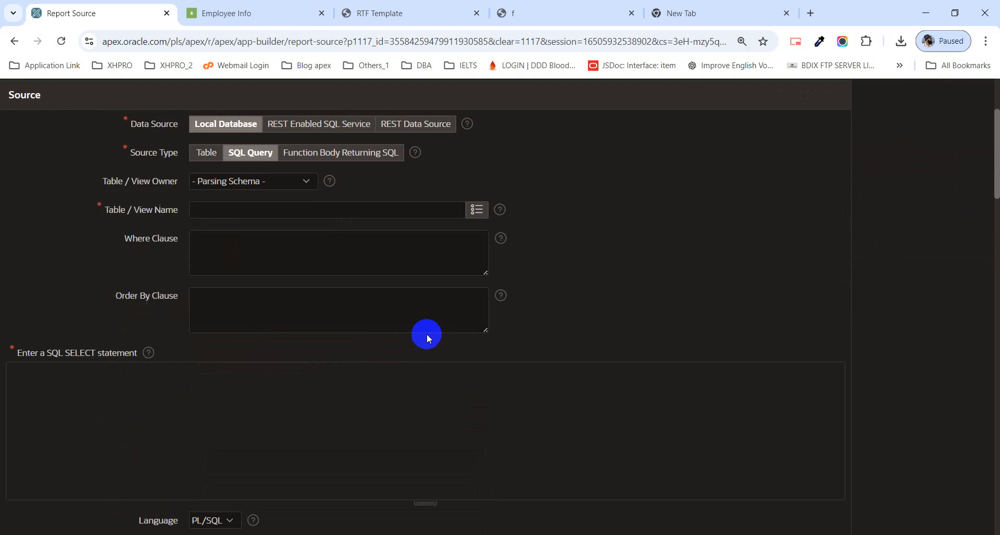
scroll(393, 339, down, 4)
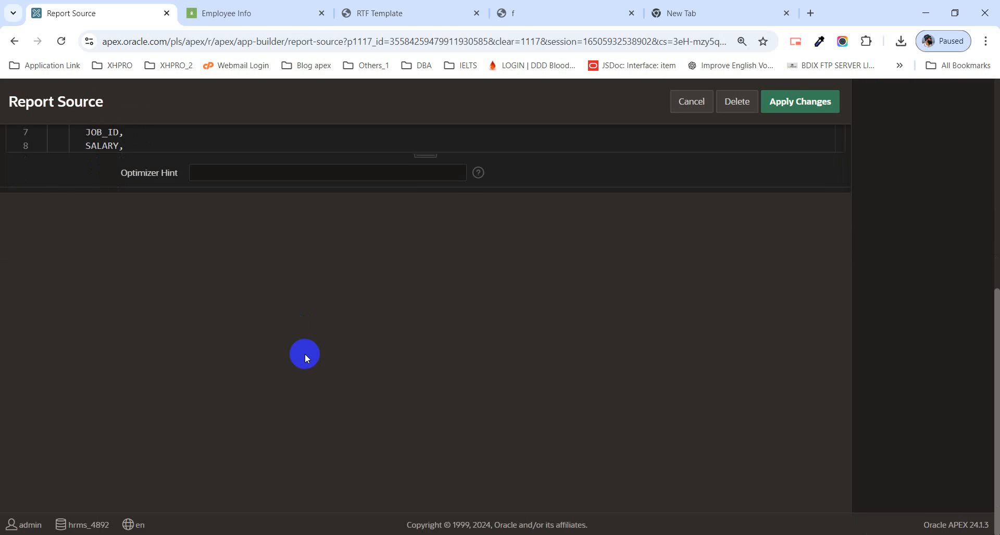
scroll(305, 356, up, 4)
scroll(288, 326, down, 2)
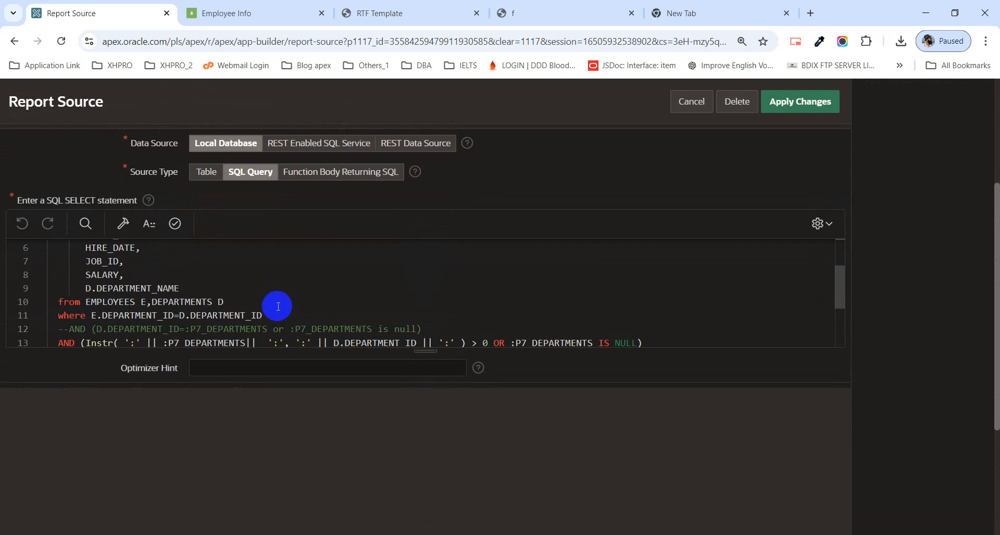
scroll(279, 306, up, 10)
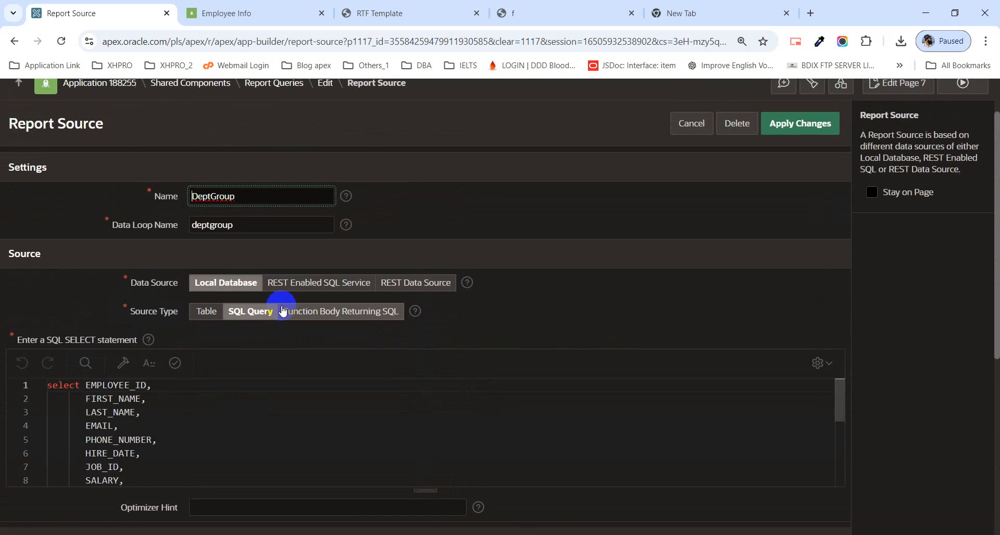
click(692, 177)
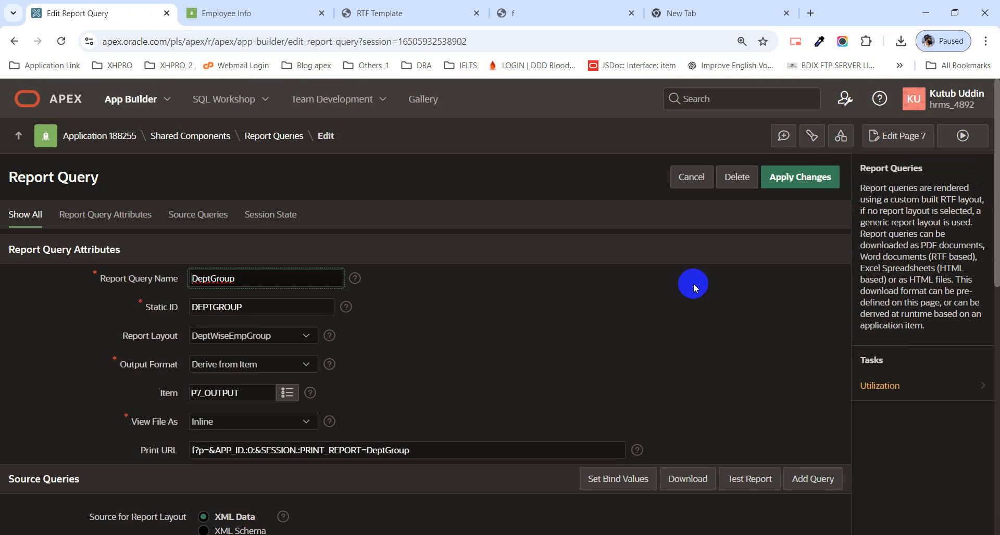
click(689, 177)
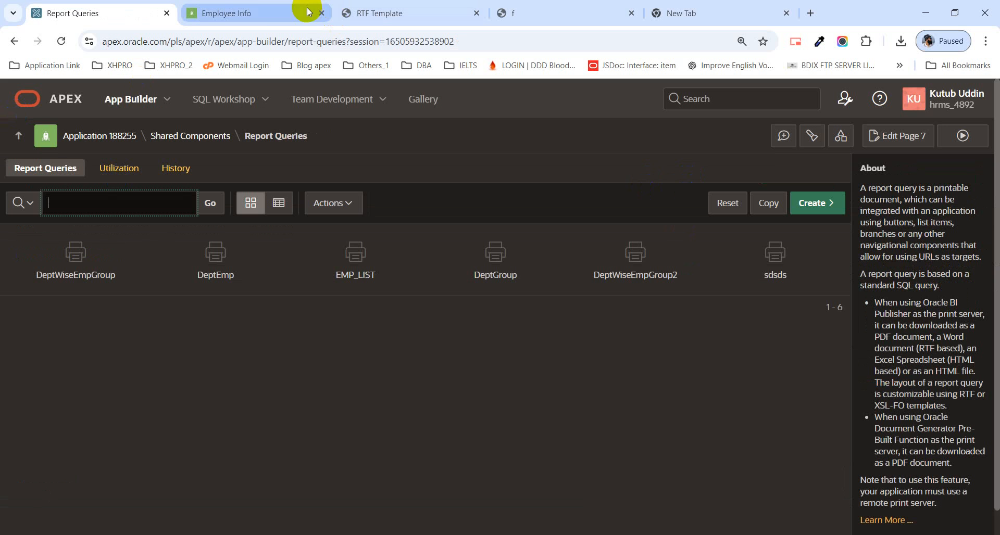
Step: Open page 7 of the running Employee Info report in Page Designer and review the P7_DEPARTMENTS item's properties
click(250, 14)
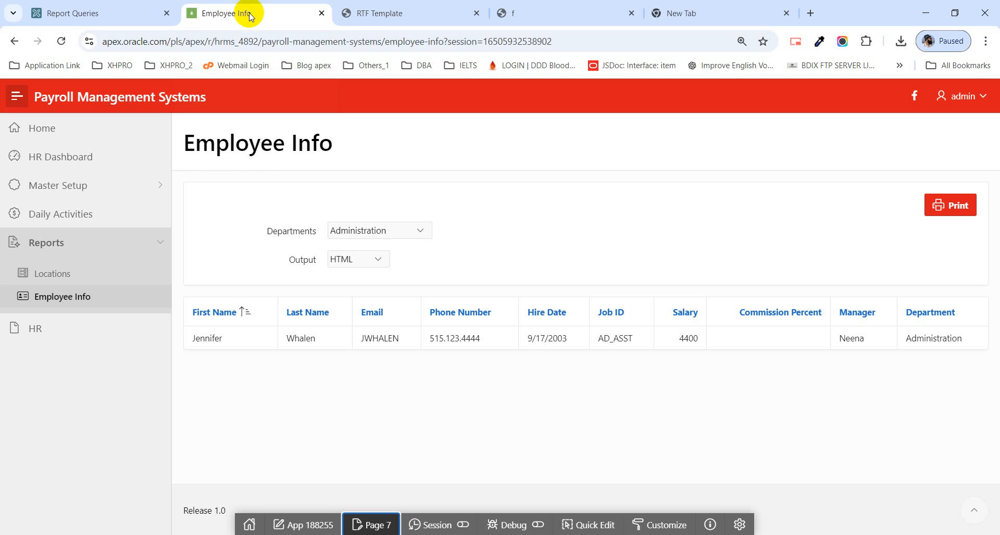
click(378, 525)
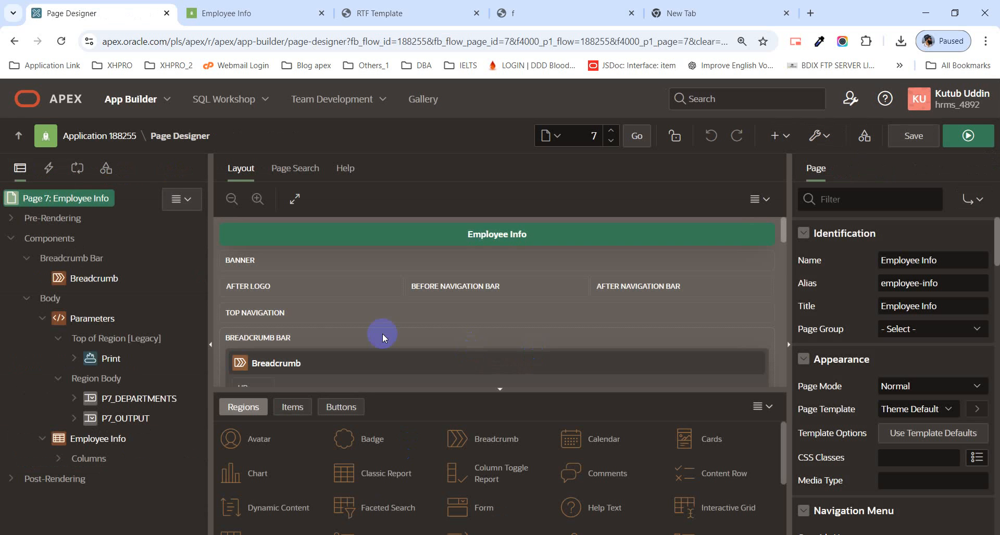
scroll(386, 323, down, 5)
scroll(353, 302, down, 5)
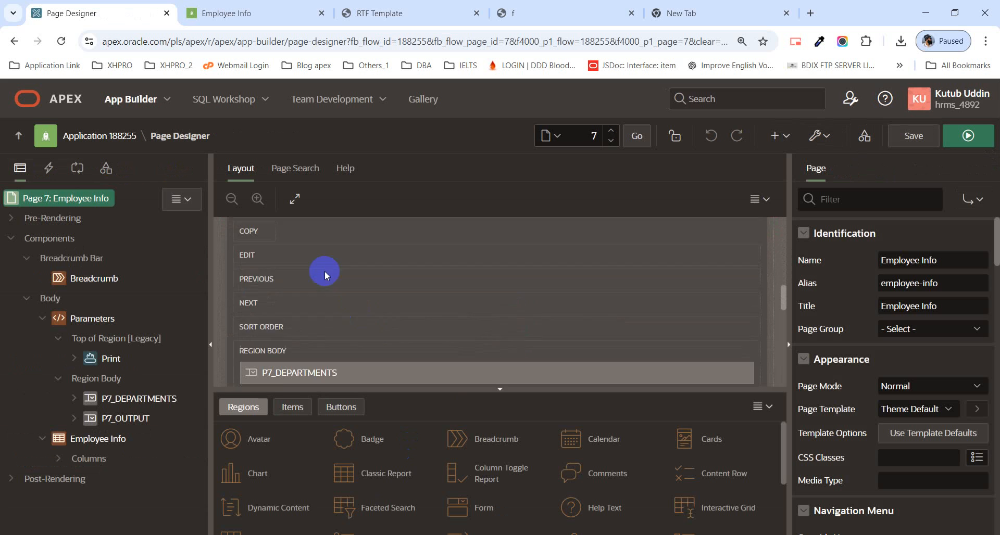
click(325, 324)
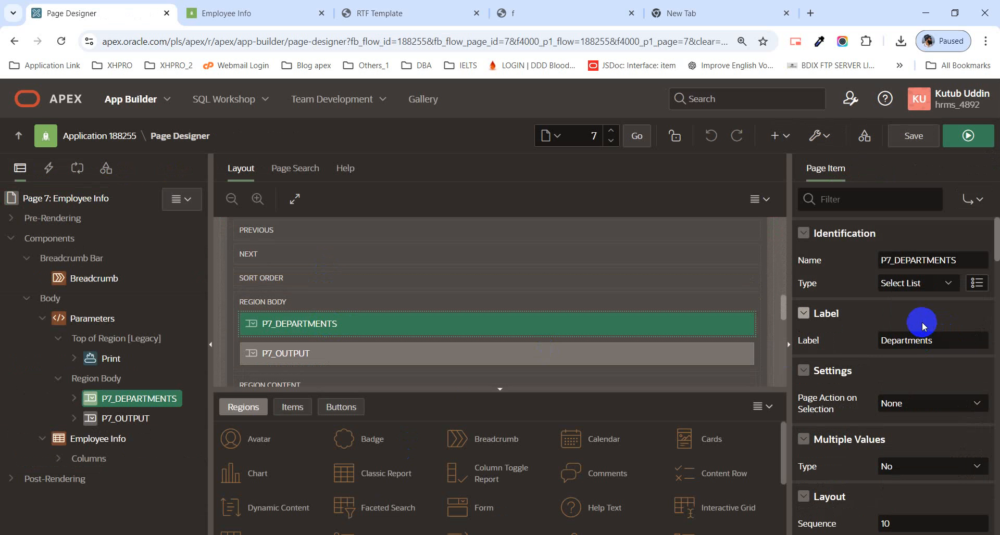
scroll(911, 336, down, 10)
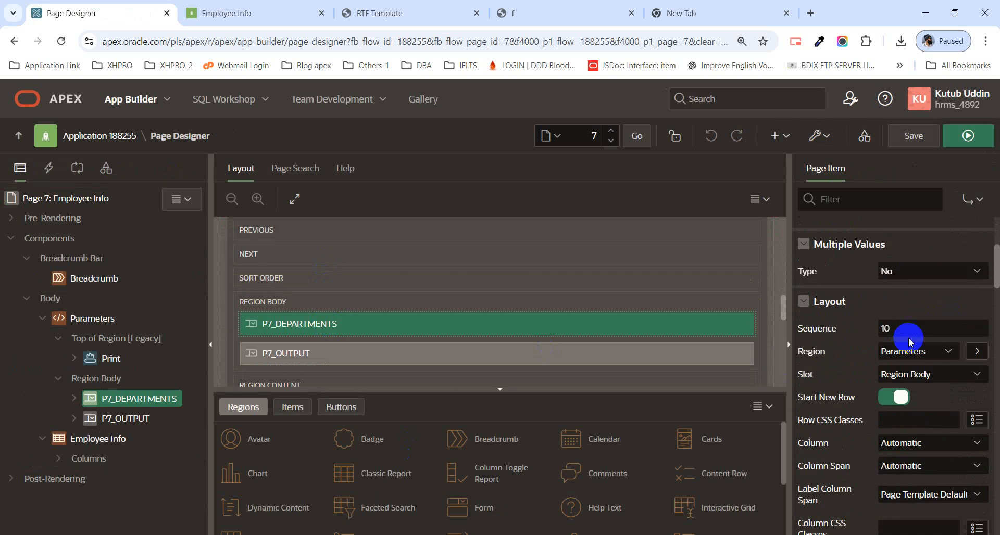
scroll(905, 356, down, 4)
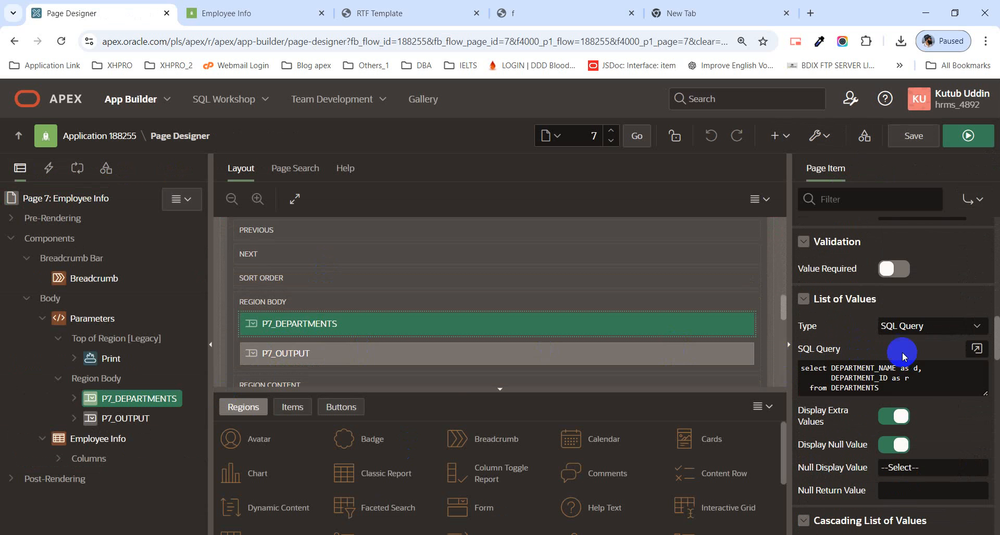
scroll(916, 358, up, 4)
scroll(919, 361, up, 6)
scroll(926, 364, up, 2)
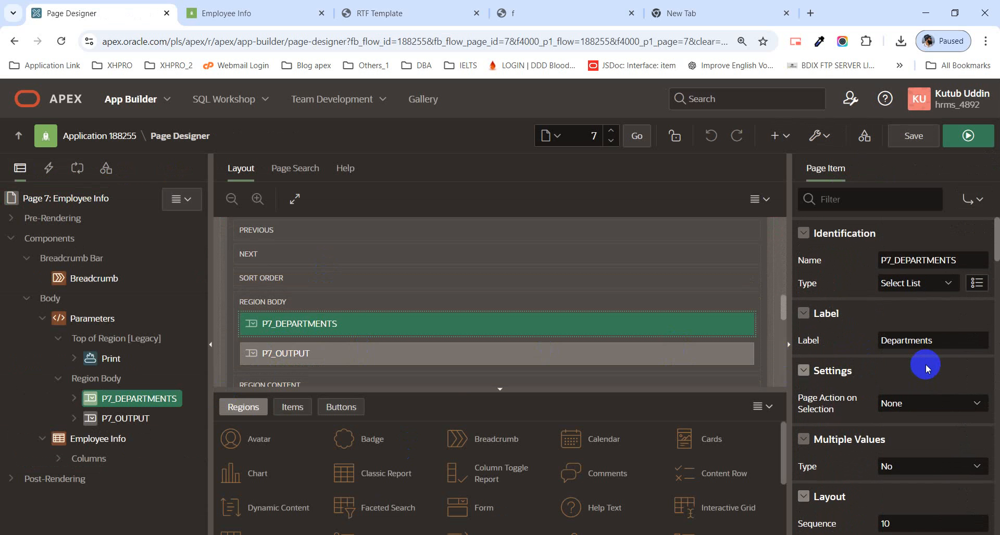
Step: Change the P7_DEPARTMENTS item's type to Popup LOV
click(919, 283)
scroll(892, 217, down, 1)
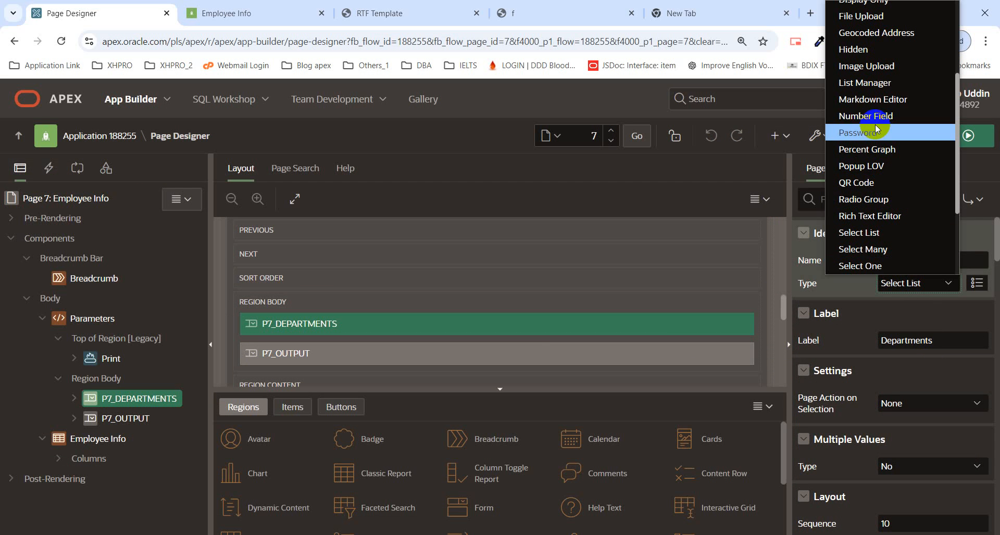
scroll(884, 101, up, 4)
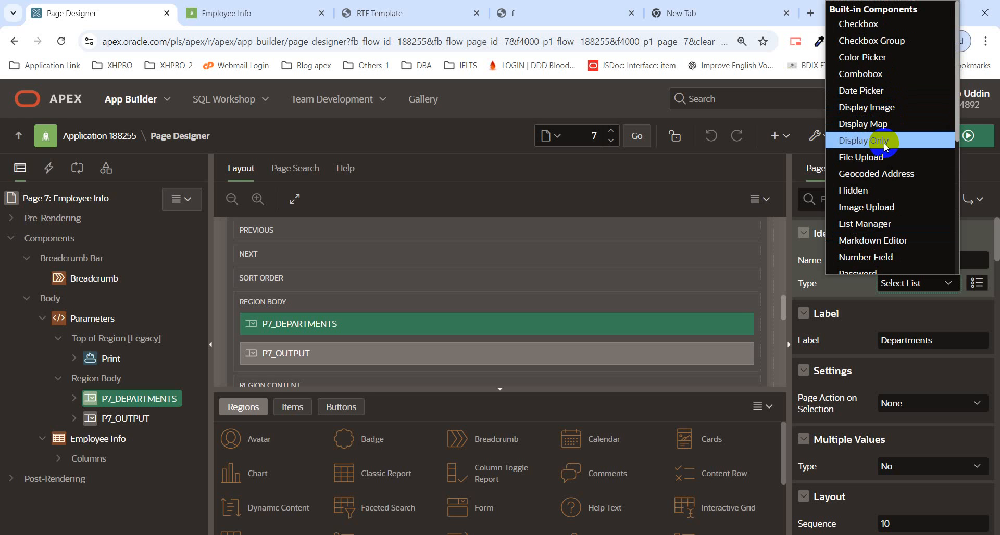
scroll(886, 173, down, 3)
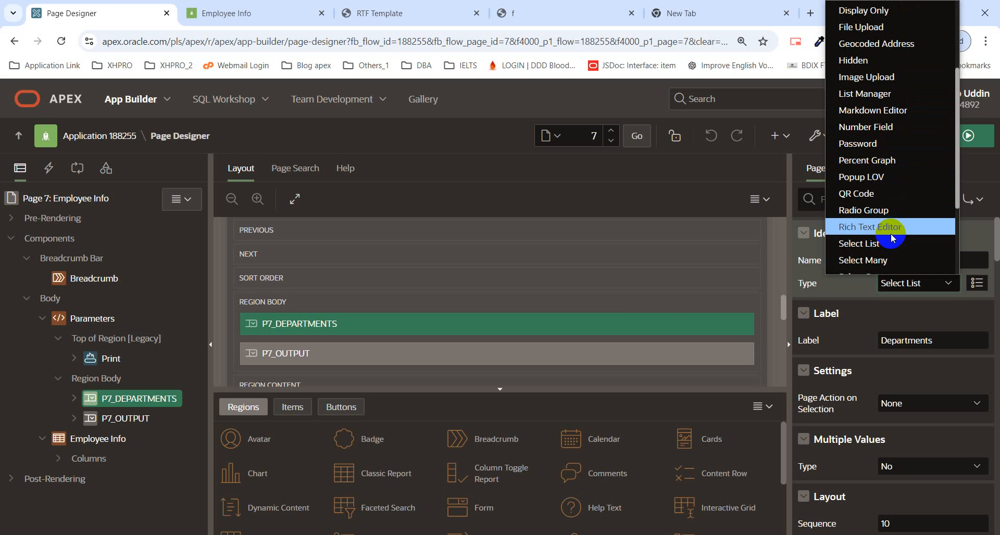
scroll(892, 239, down, 3)
scroll(892, 238, up, 3)
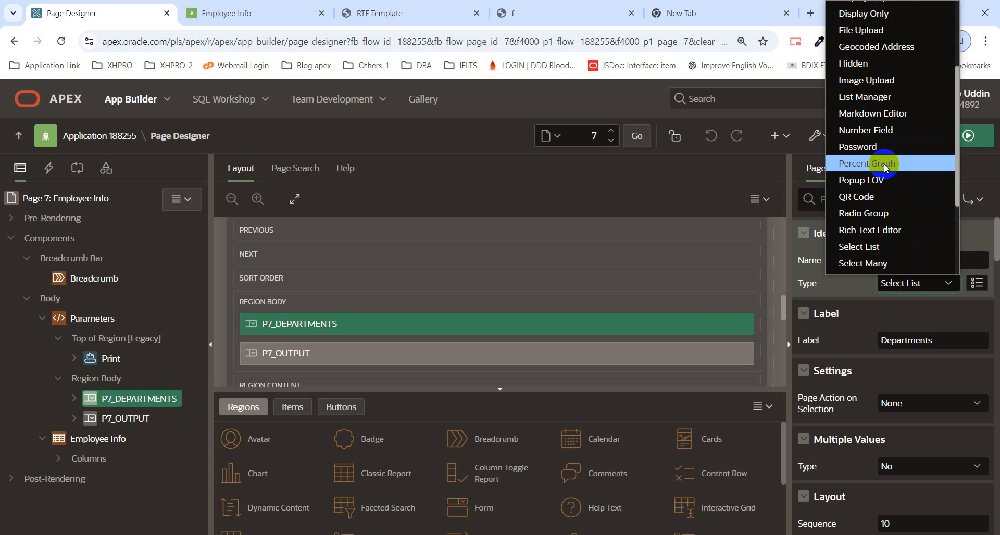
click(879, 181)
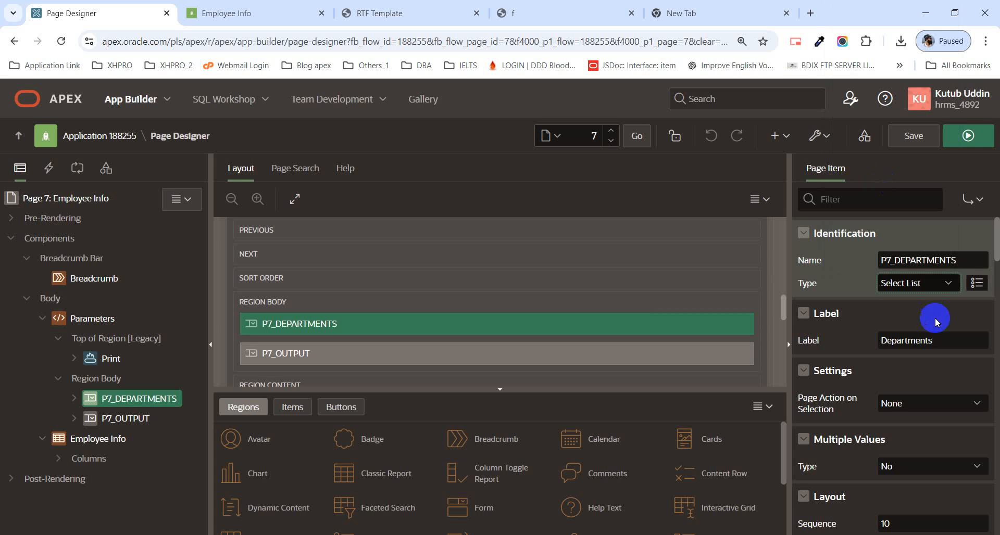
scroll(940, 339, down, 6)
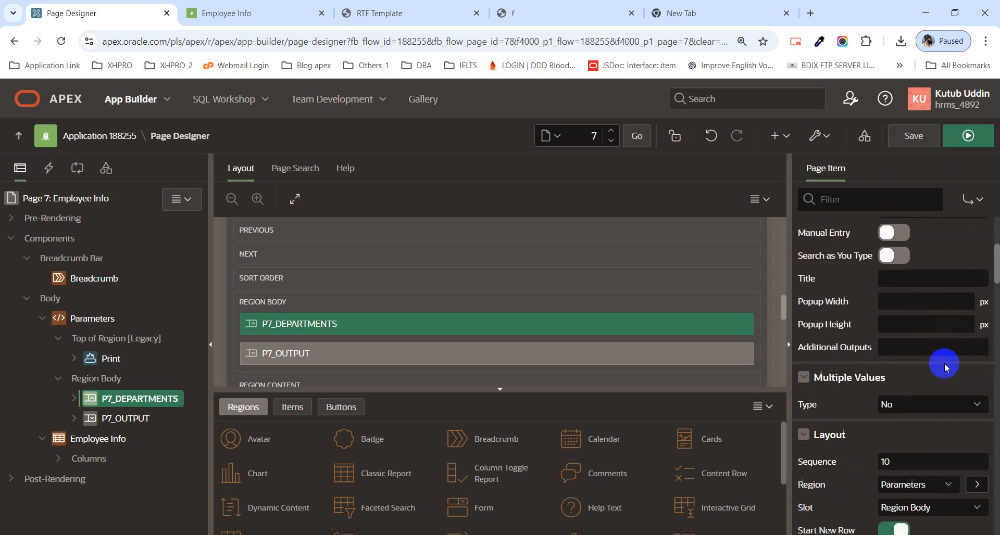
Step: Set the Multiple Values type of P7_DEPARTMENTS to Delimited List with a colon separator and save the page
scroll(944, 370, down, 3)
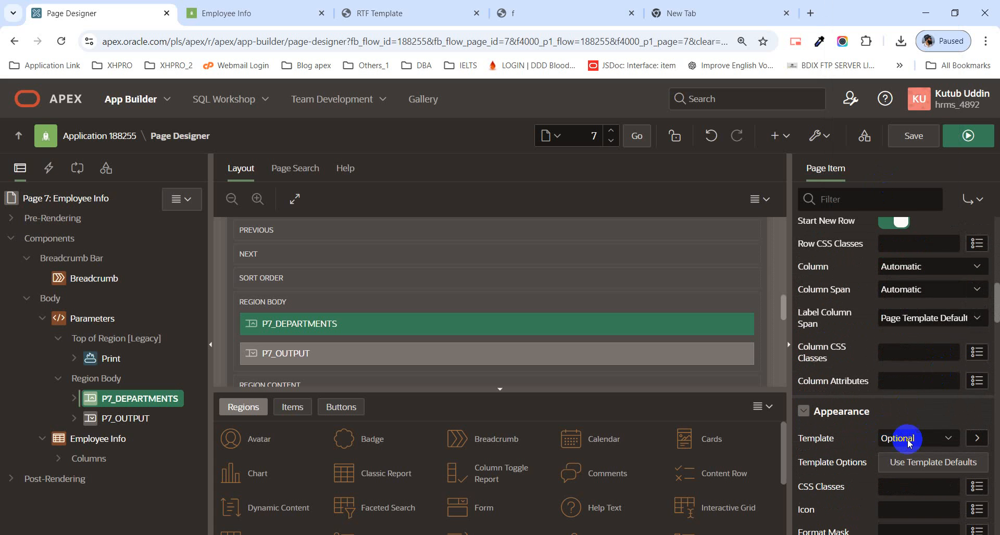
scroll(914, 396, up, 3)
scroll(915, 390, down, 4)
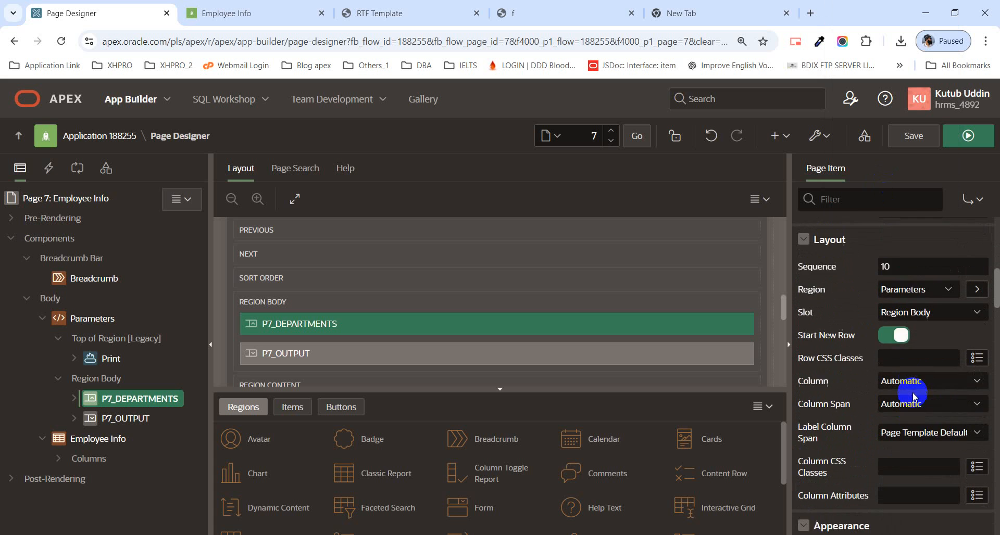
scroll(913, 397, down, 4)
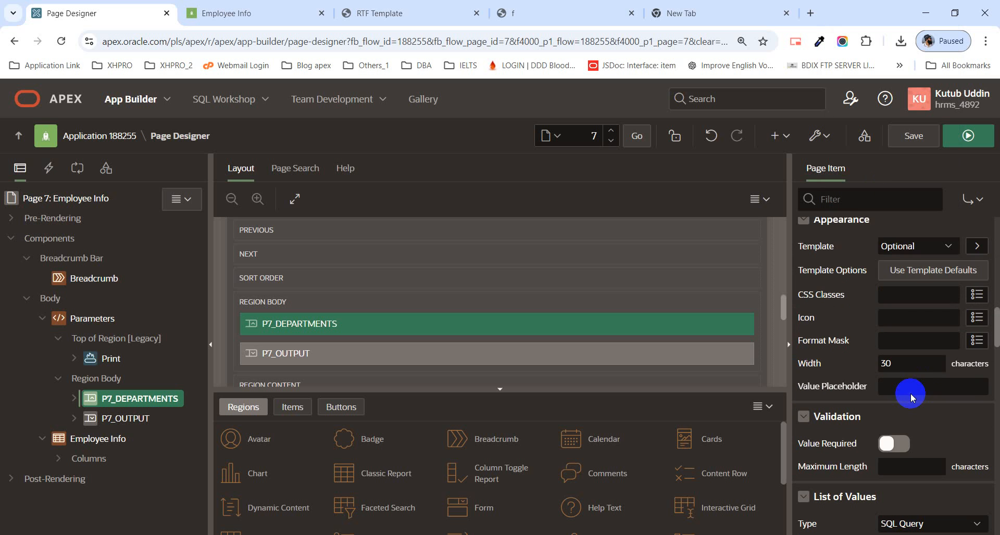
scroll(911, 391, down, 6)
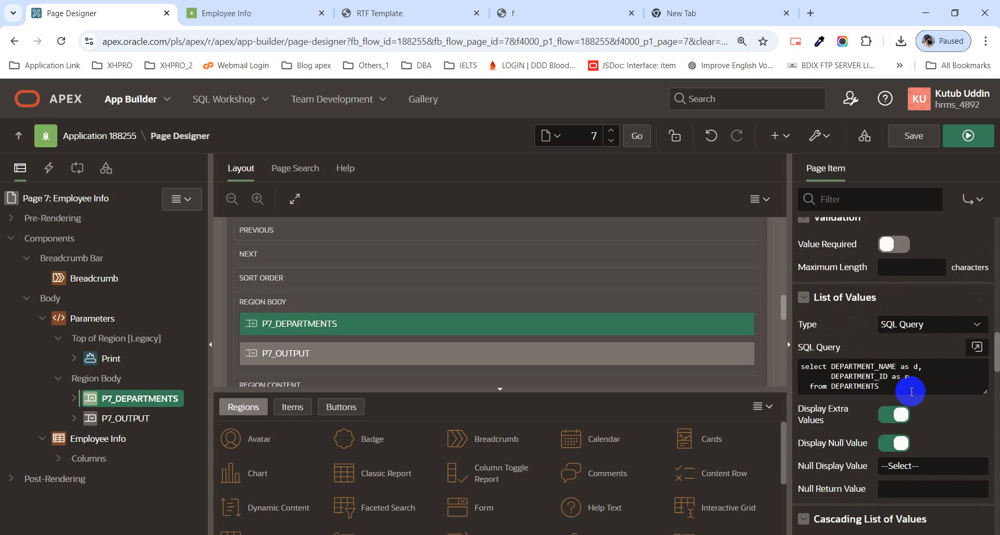
scroll(909, 395, up, 4)
scroll(909, 395, up, 6)
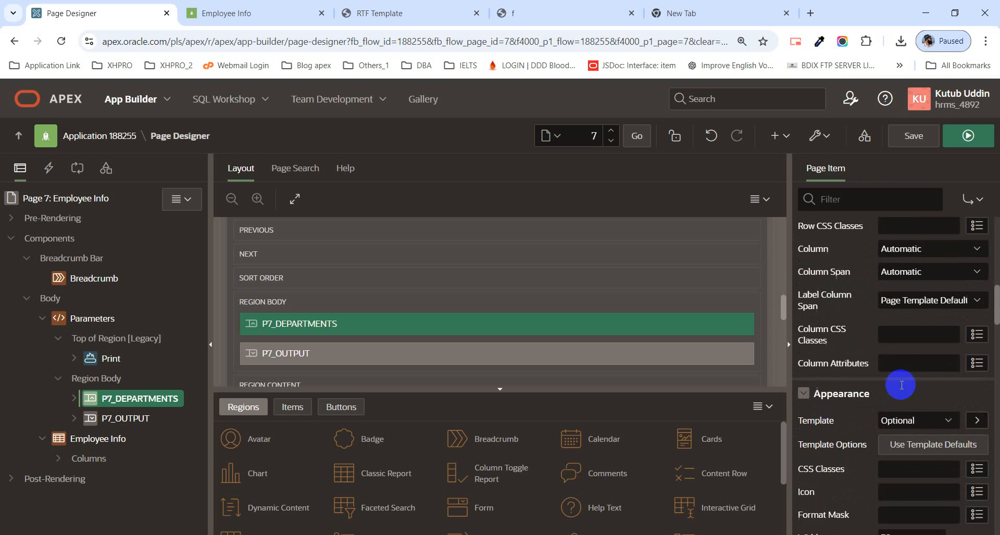
scroll(902, 385, up, 4)
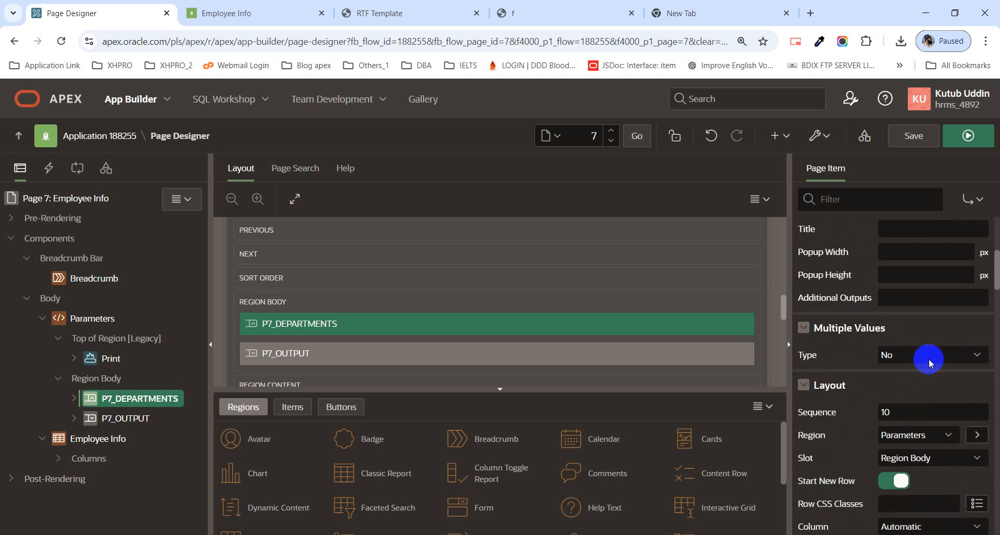
click(930, 359)
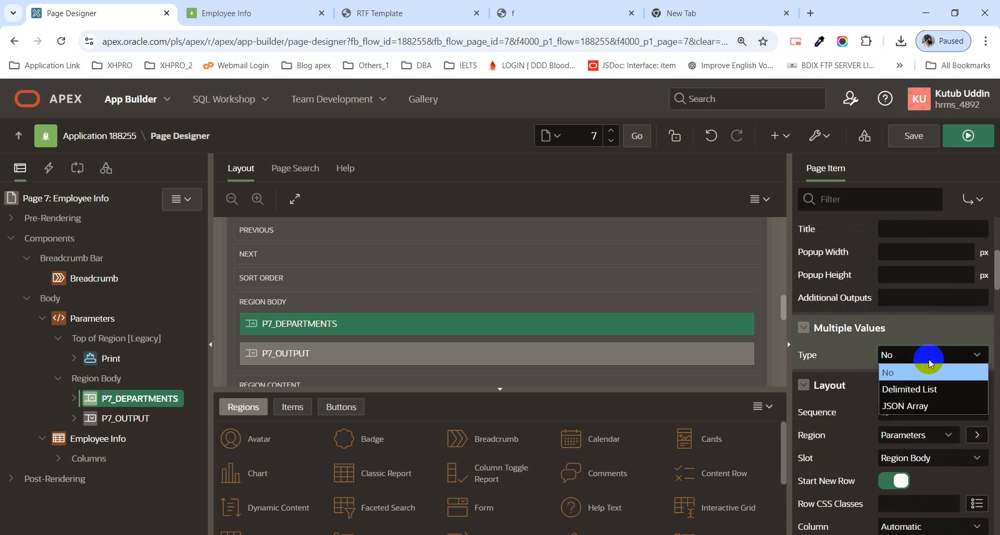
click(915, 390)
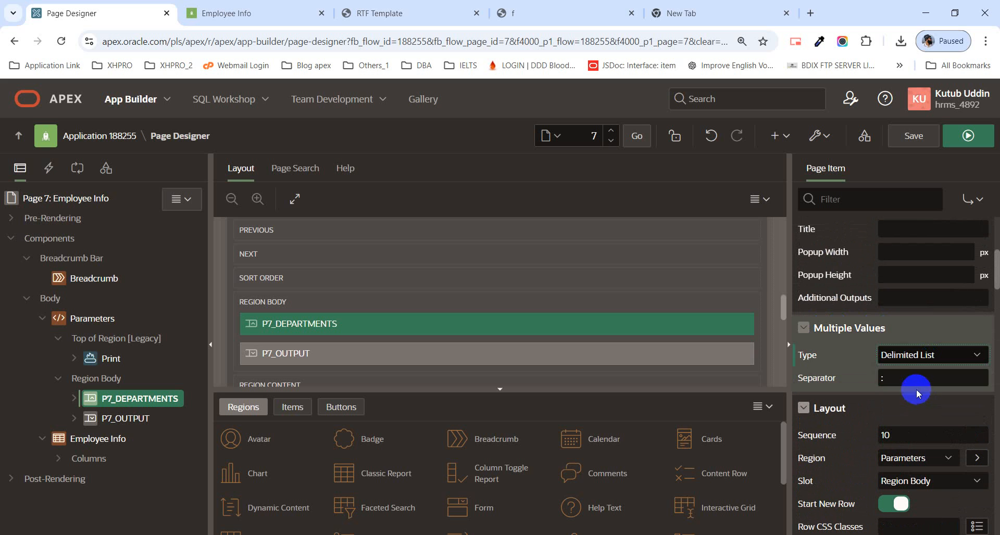
click(883, 378)
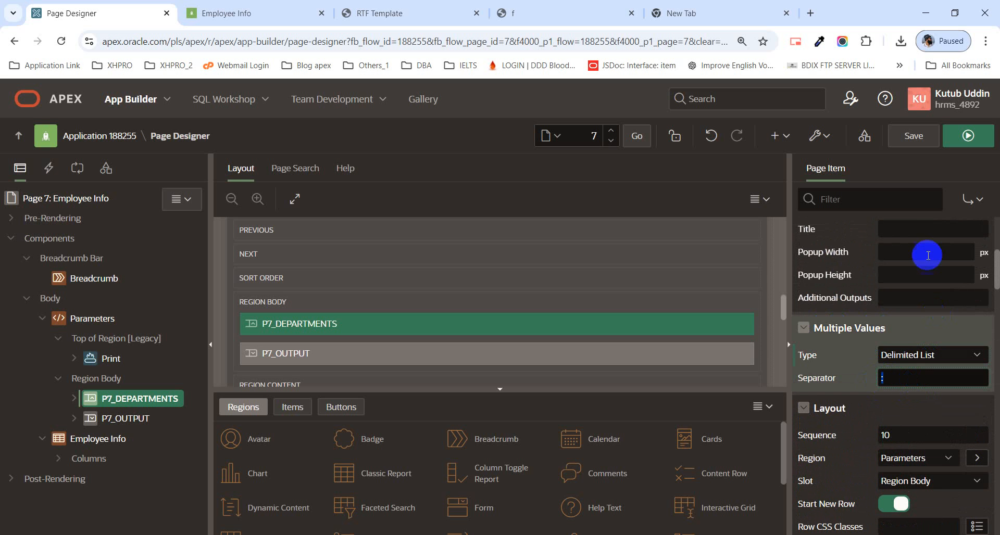
click(914, 141)
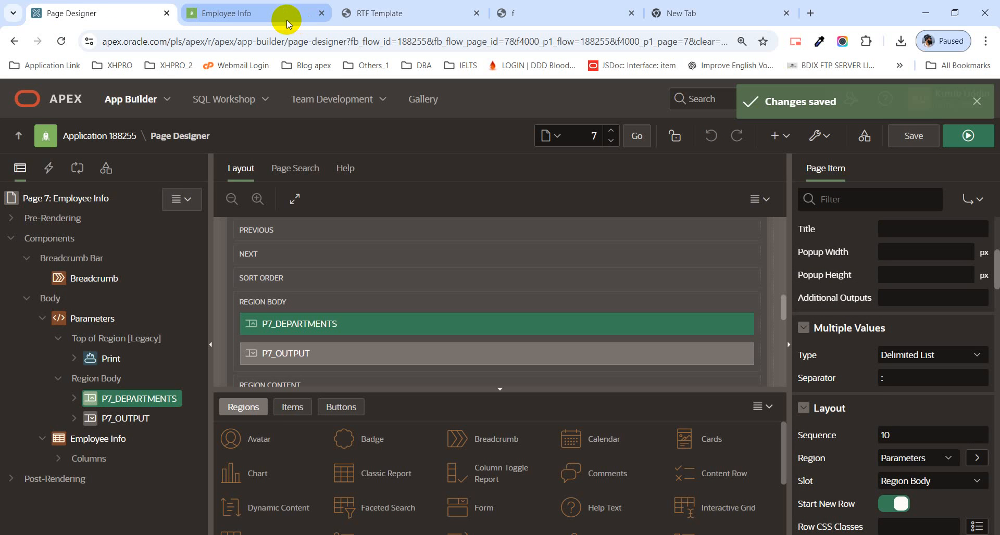
Step: Reload the running Employee Info page and add Marketing to the selected Departments
mouse_move(284, 21)
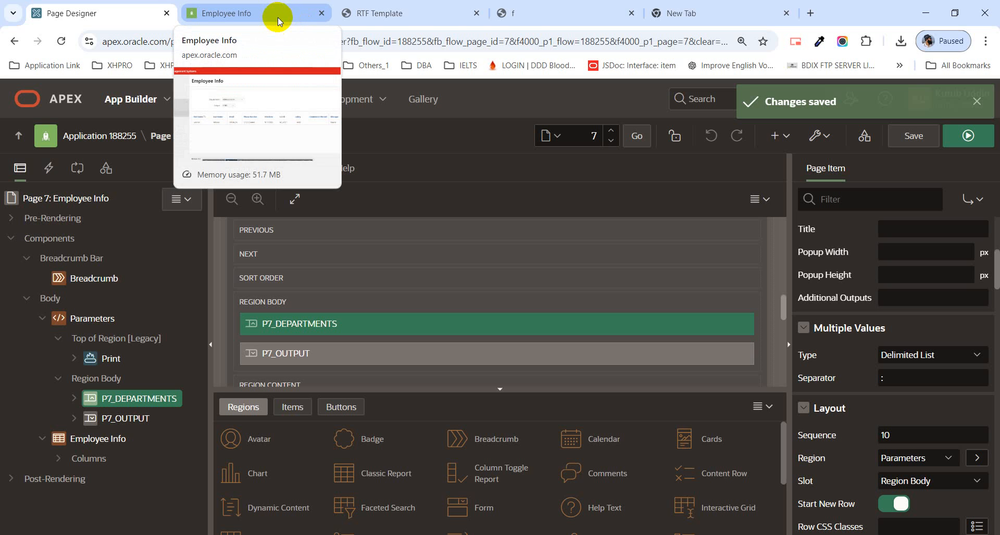
click(272, 15)
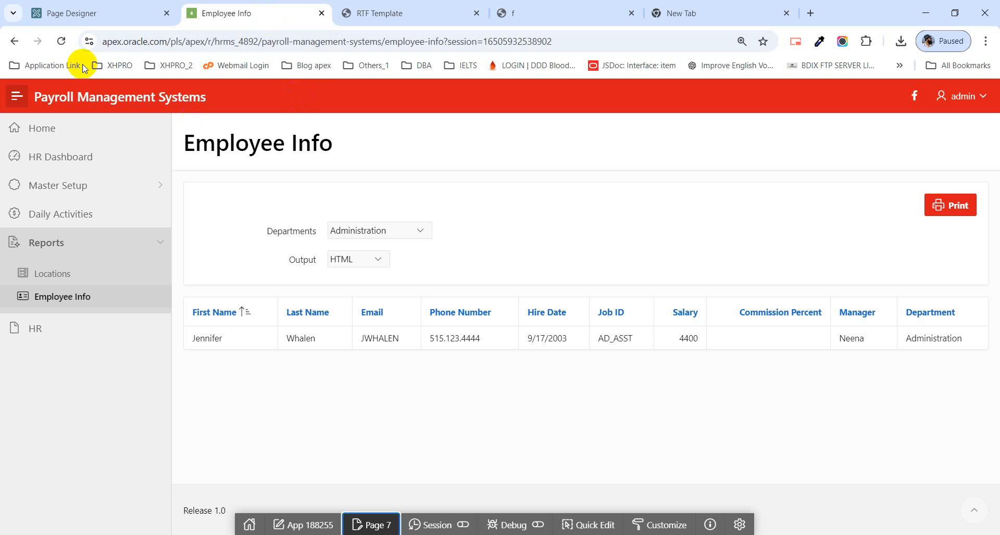
click(62, 43)
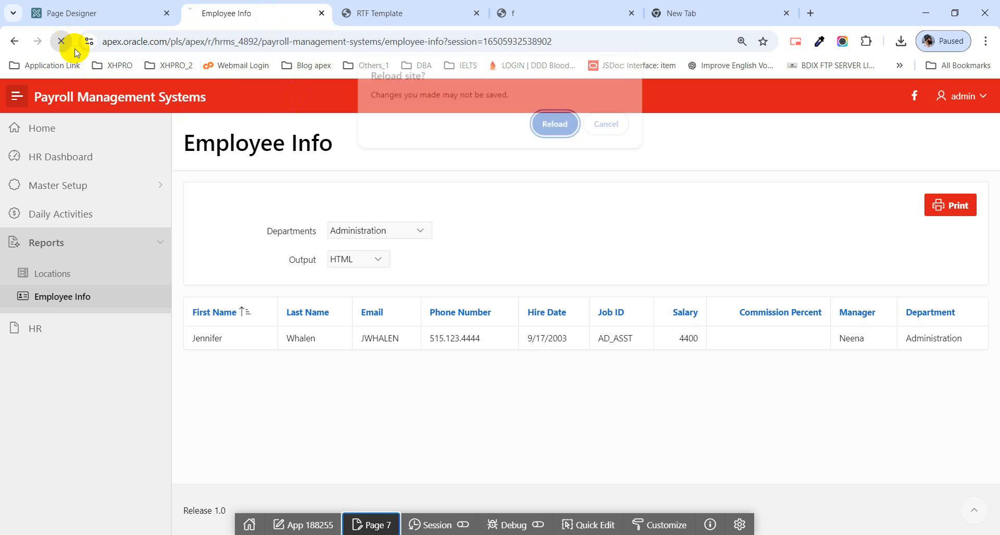
click(579, 130)
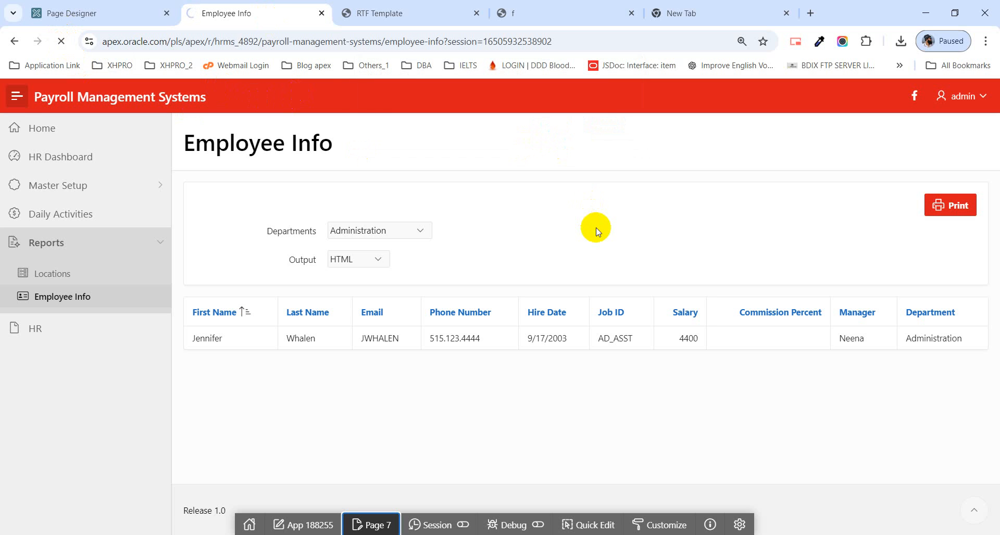
click(536, 237)
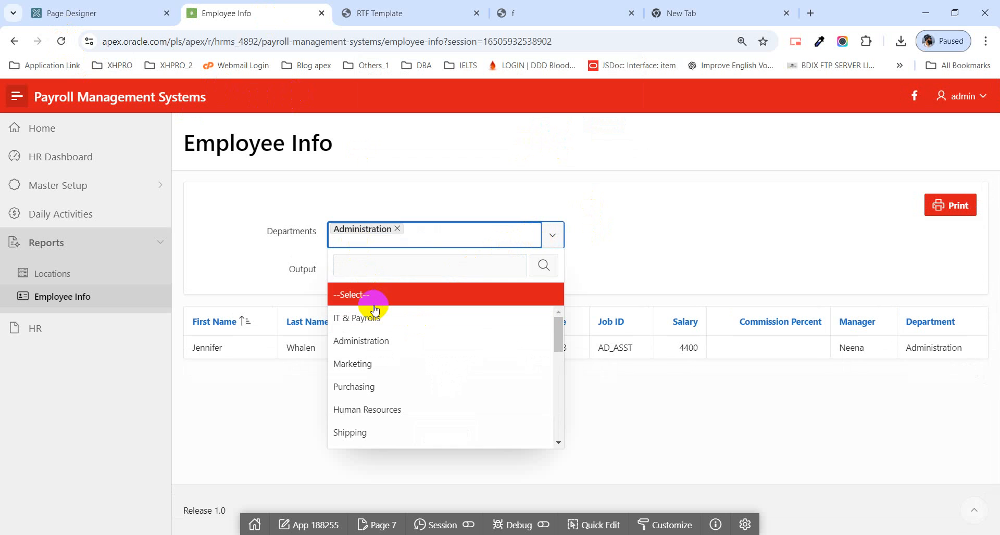
click(391, 363)
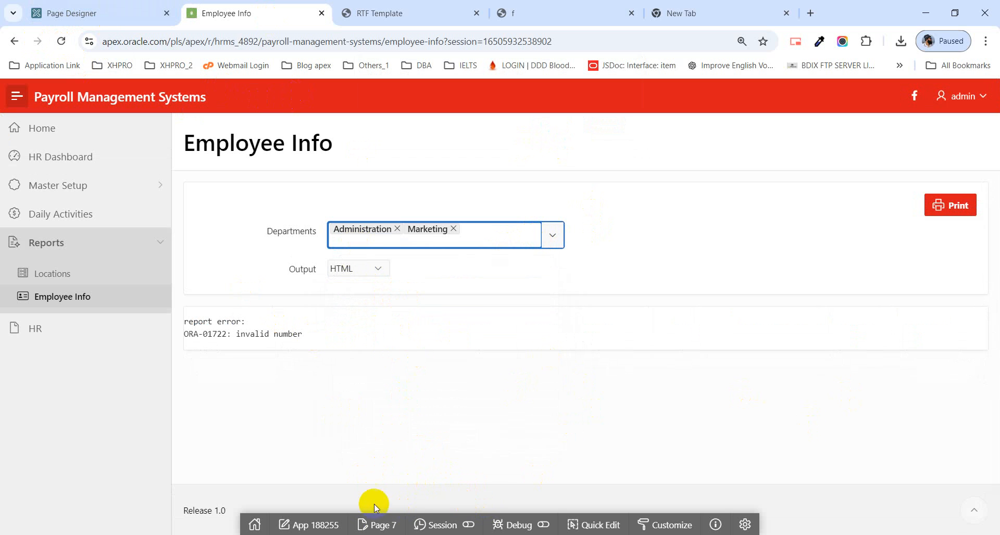
Step: Return to page 7 in Page Designer and open the Employee Info region's SQL query in the code editor
click(403, 527)
click(399, 529)
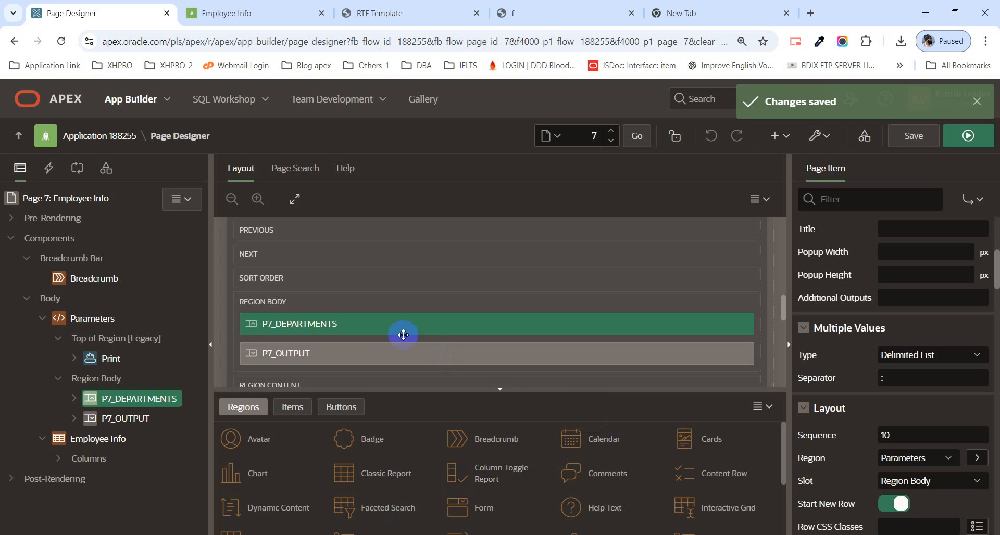
scroll(402, 336, down, 2)
click(312, 360)
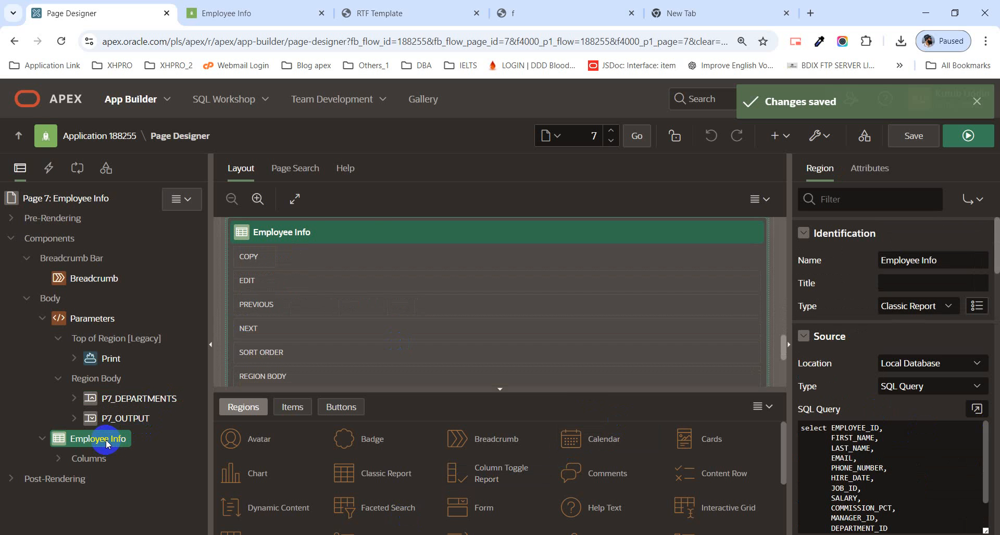
click(234, 14)
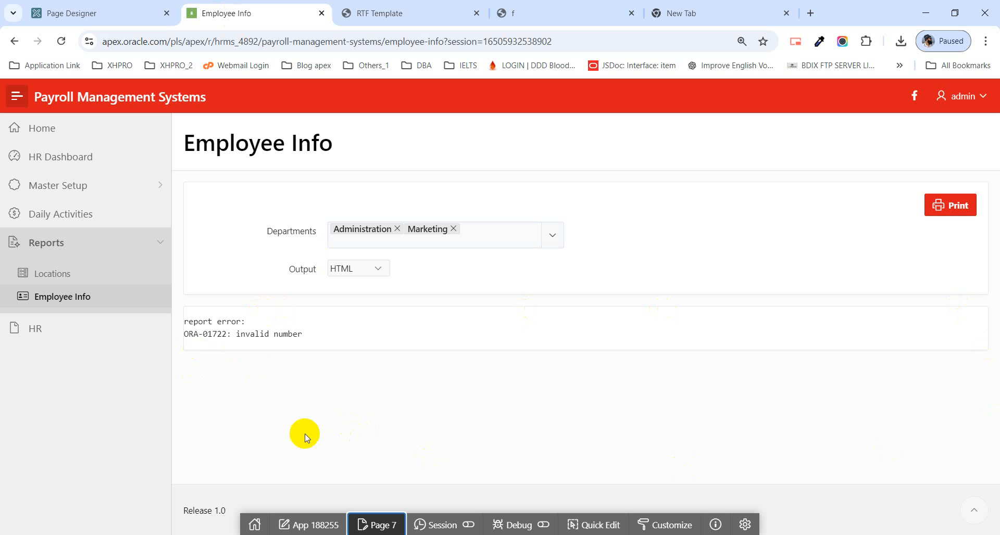
click(79, 16)
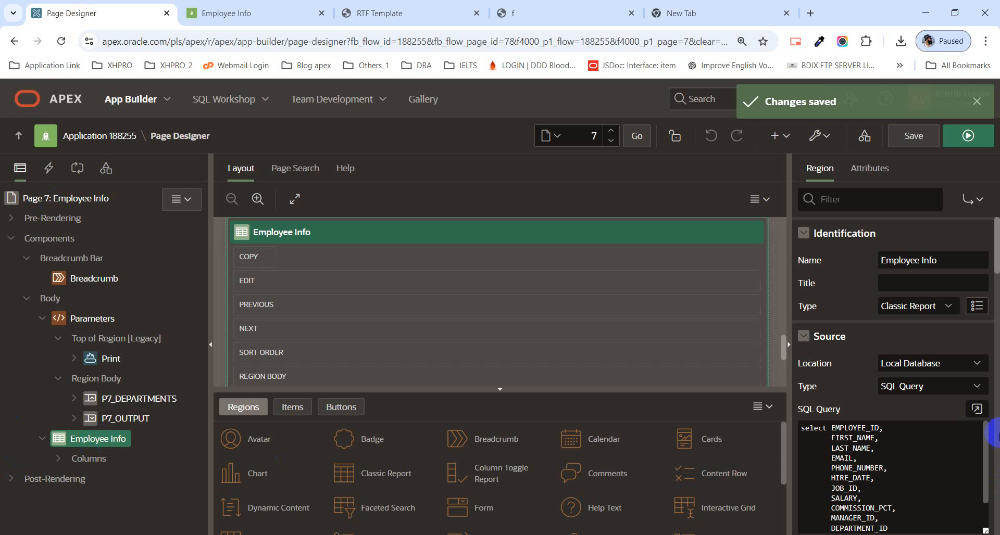
click(978, 408)
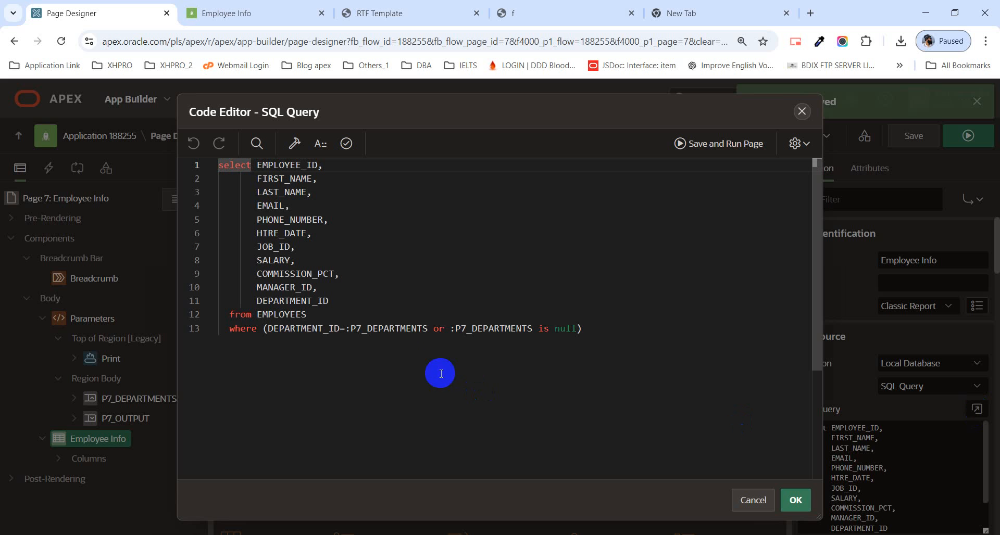
Step: Copy the Instr condition on P298_CATEGORY from the Notepad++ script into a new line below the query's where clause
click(395, 332)
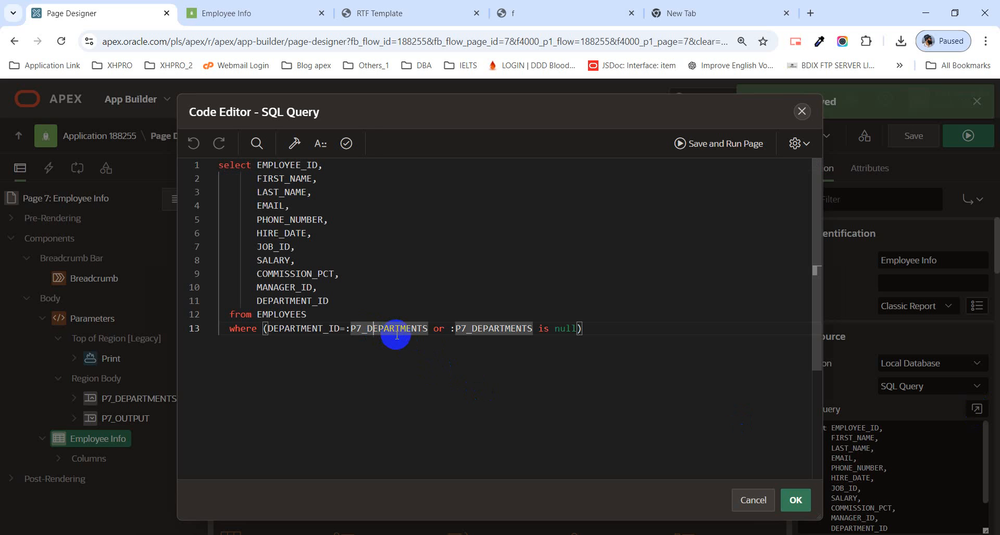
click(625, 333)
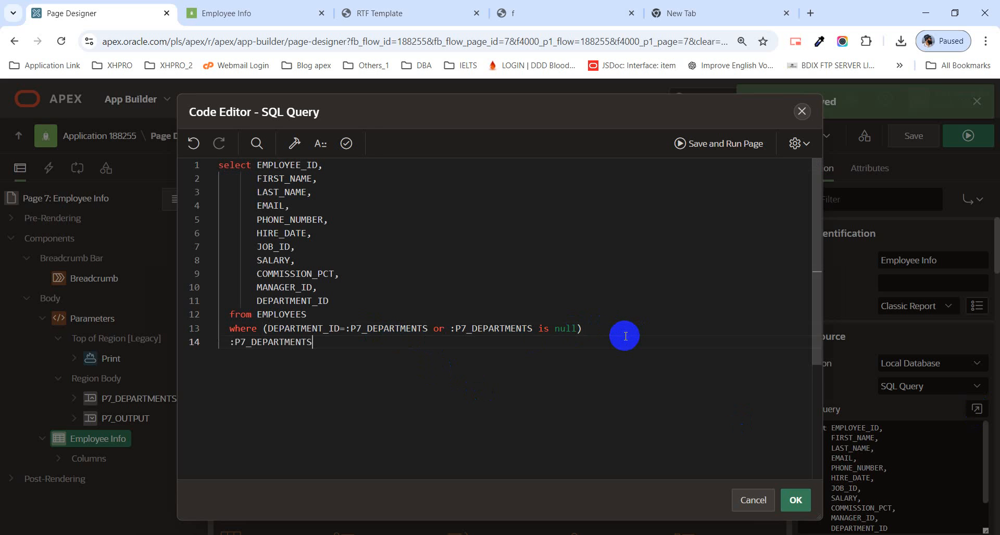
key(ctrl+z)
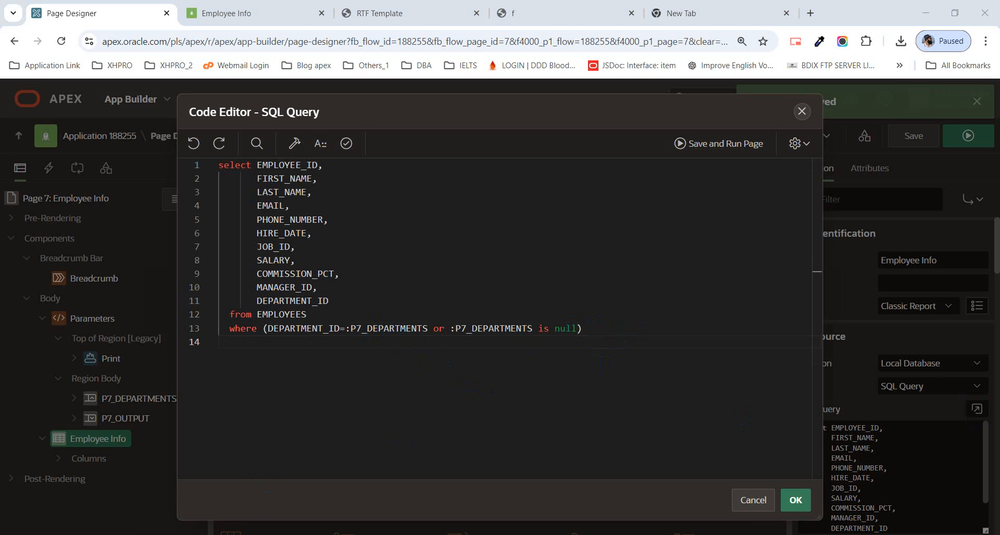
key(alt+Tab)
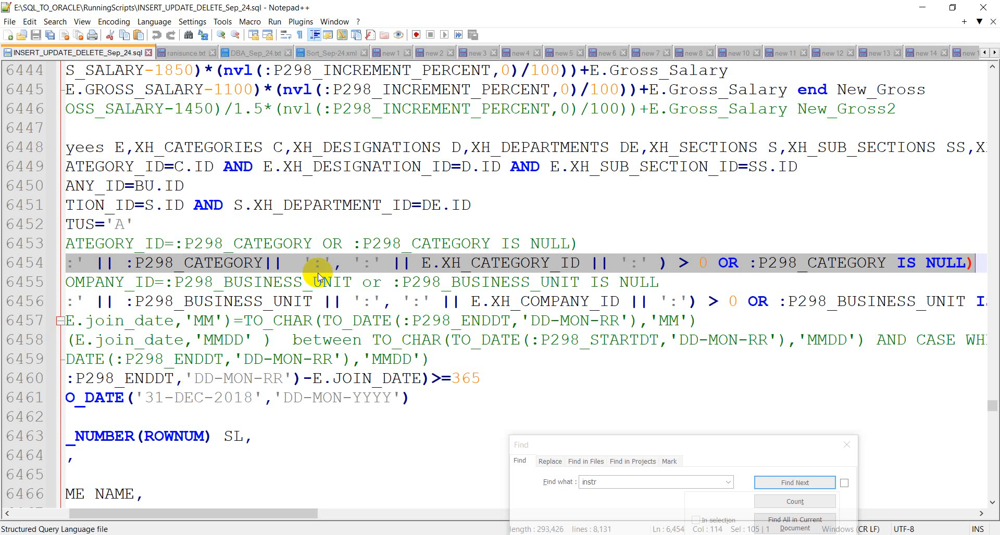
click(914, 7)
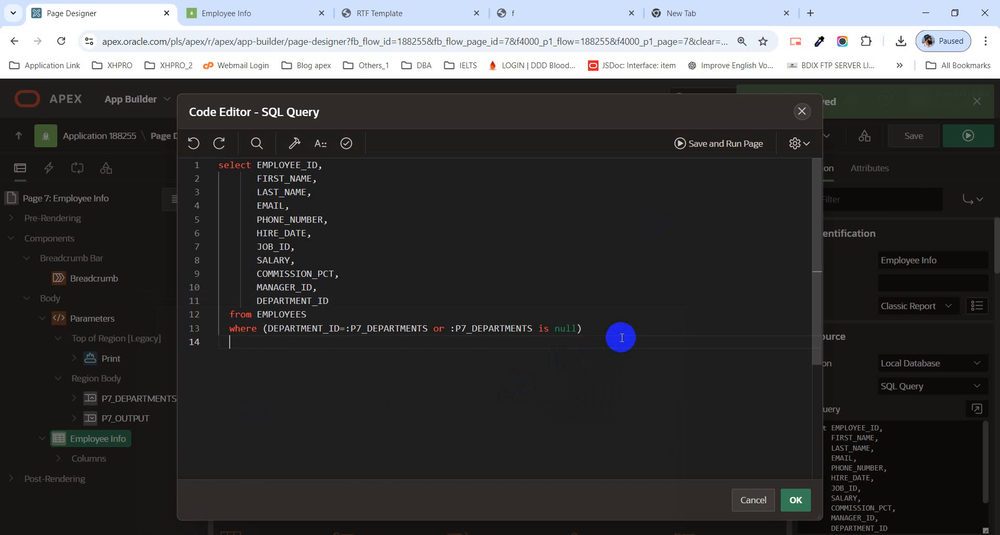
text(AND (Instr( ':' || :P298_CATEGORY||  ':', ':' || E.XH_CATEGORY_ID || ':' ) > 0 OR :P298_CATEGORY IS NULL))
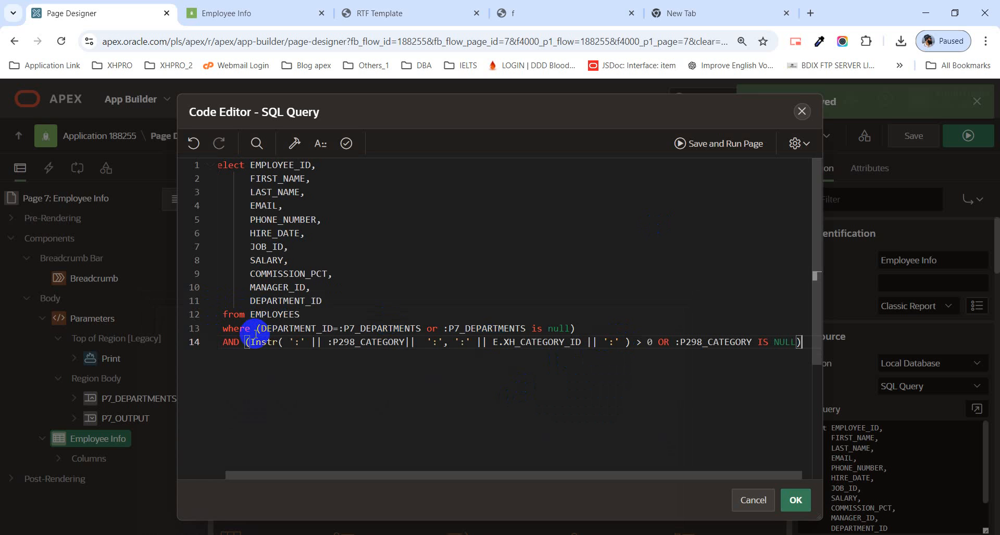
Step: Replace E.XH_CATEGORY_ID with DEPARTMENT_ID in the pasted Instr condition
click(257, 328)
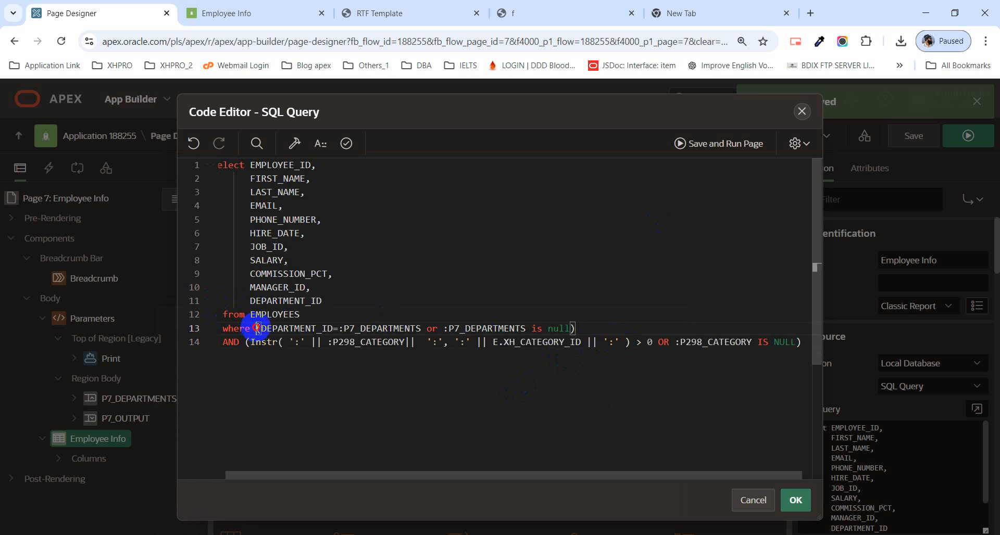
double_click(300, 316)
double_click(291, 329)
key(ctrl+c)
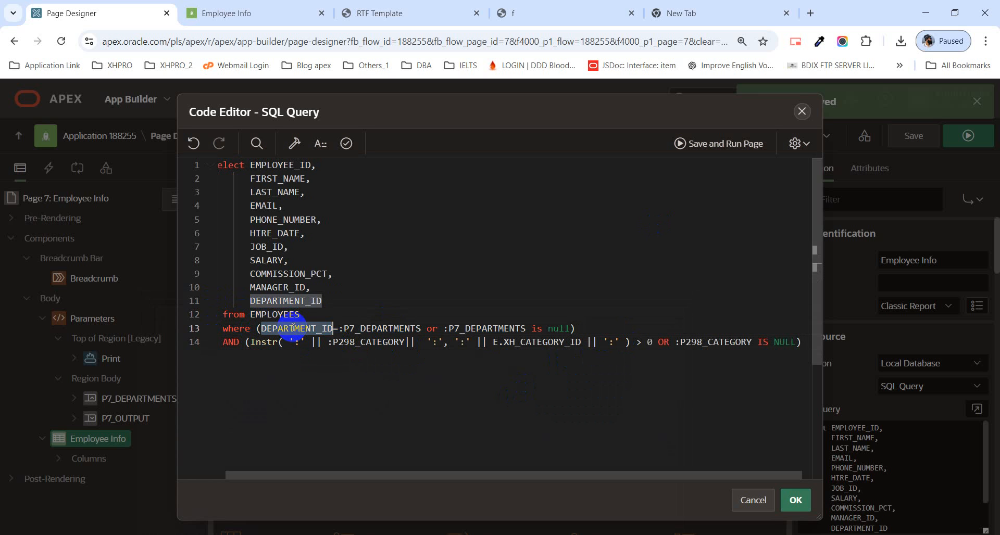
drag(493, 342, 580, 342)
key(ctrl+v)
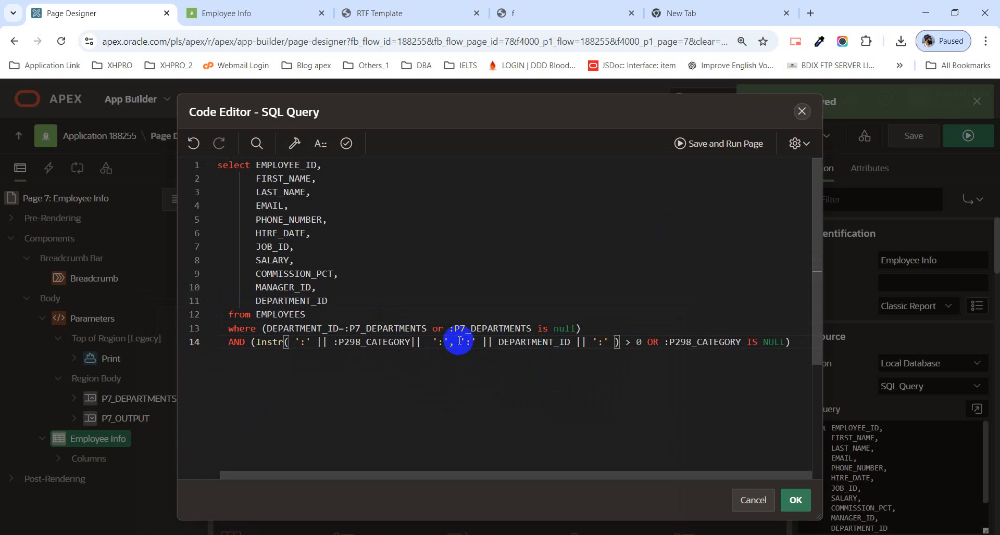
Step: Replace both :P298_CATEGORY references with :P7_DEPARTMENTS and delete the old DEPARTMENT_ID equality condition, leaving the Instr condition directly after where
drag(450, 329, 530, 329)
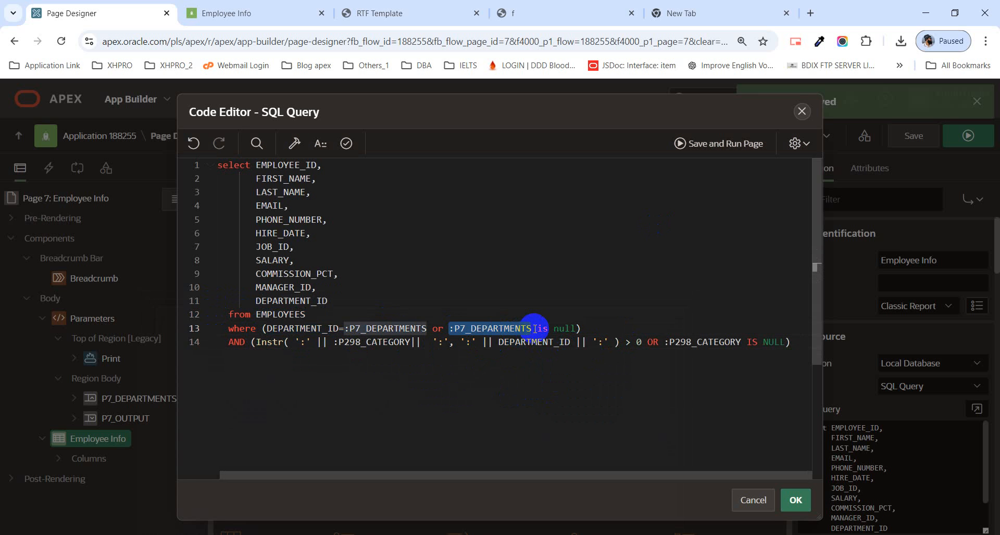
drag(338, 344, 409, 345)
text(:P7_DEPARTMENTS)
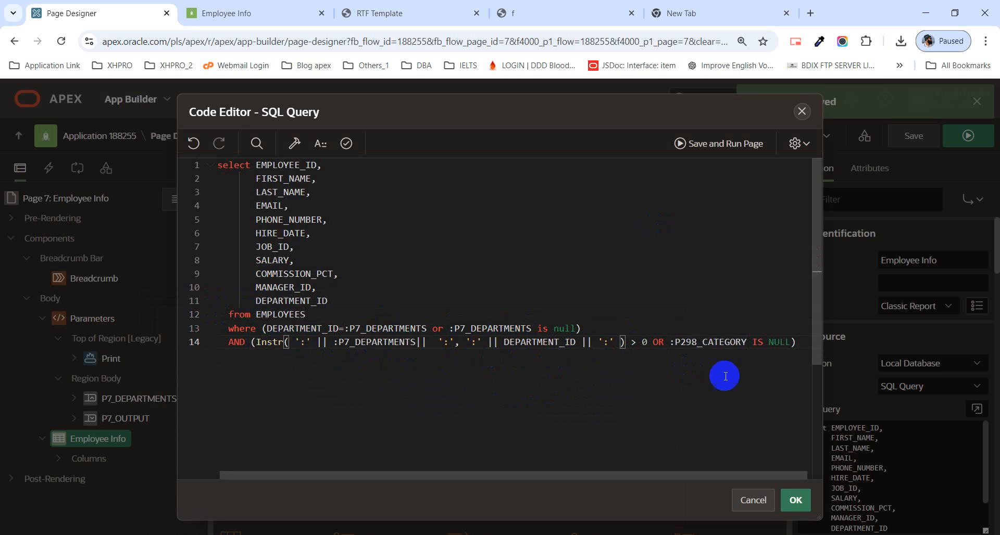
drag(670, 344, 748, 340)
text(:P7_DEPARTMENTS)
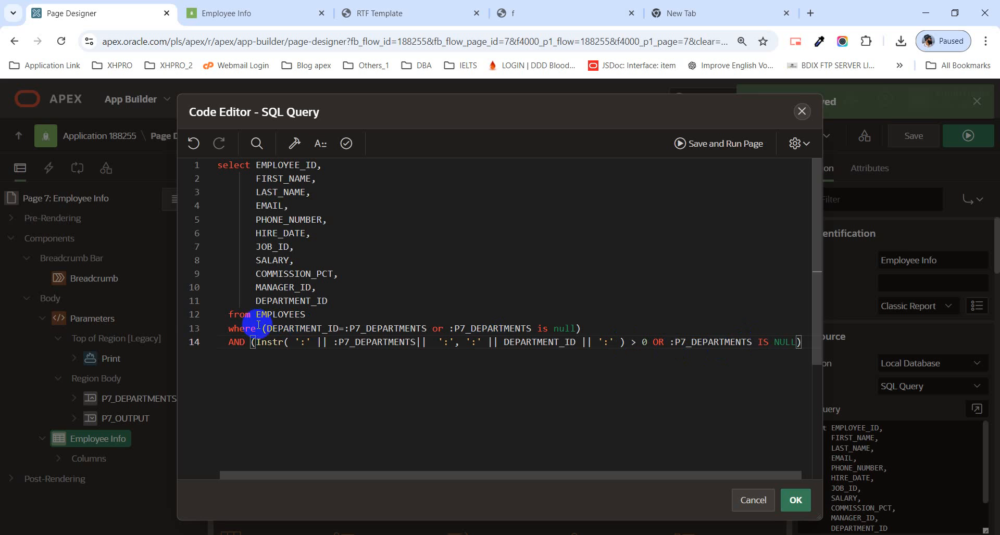
drag(263, 328, 257, 343)
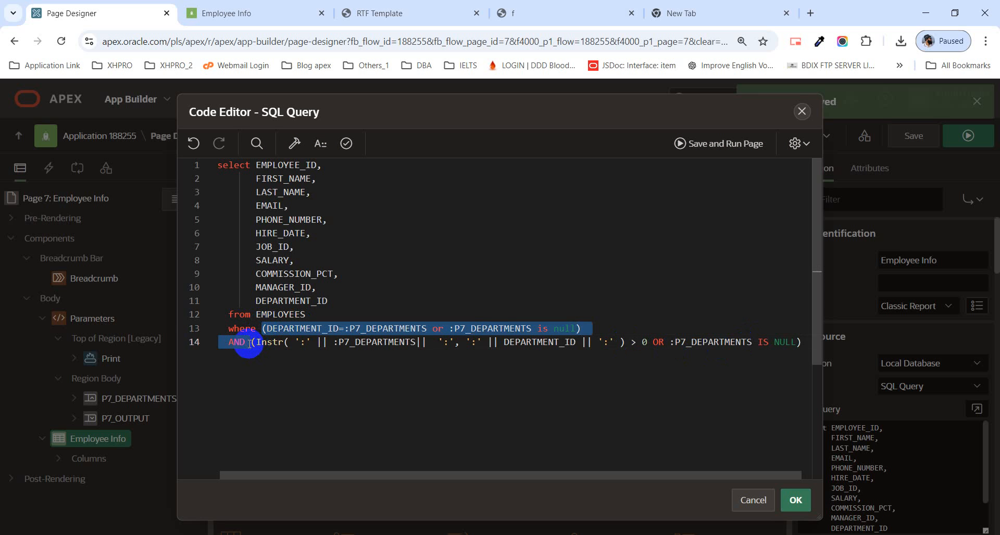
key(BackSpace)
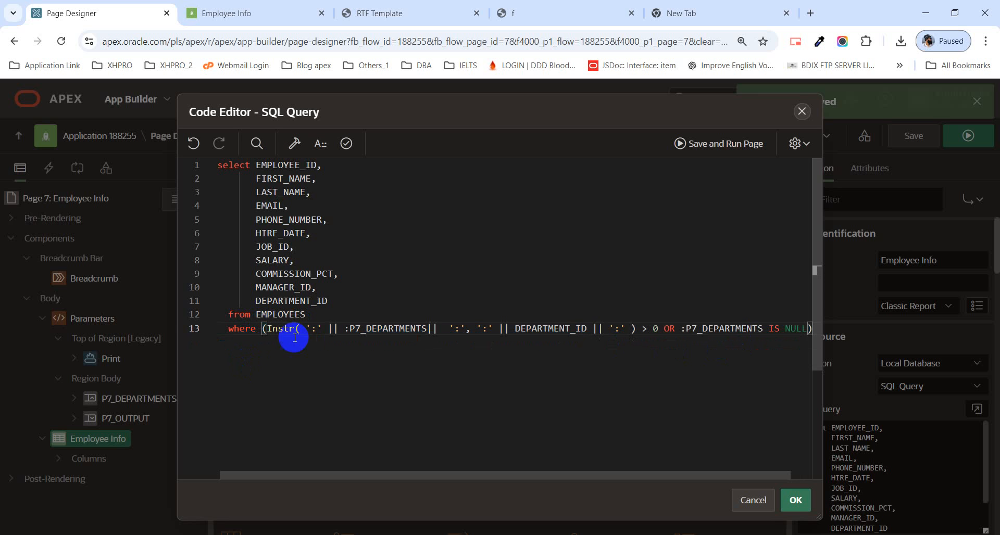
Step: Validate the edited Employee Info SQL query and apply it to the region
drag(494, 479, 391, 461)
click(352, 143)
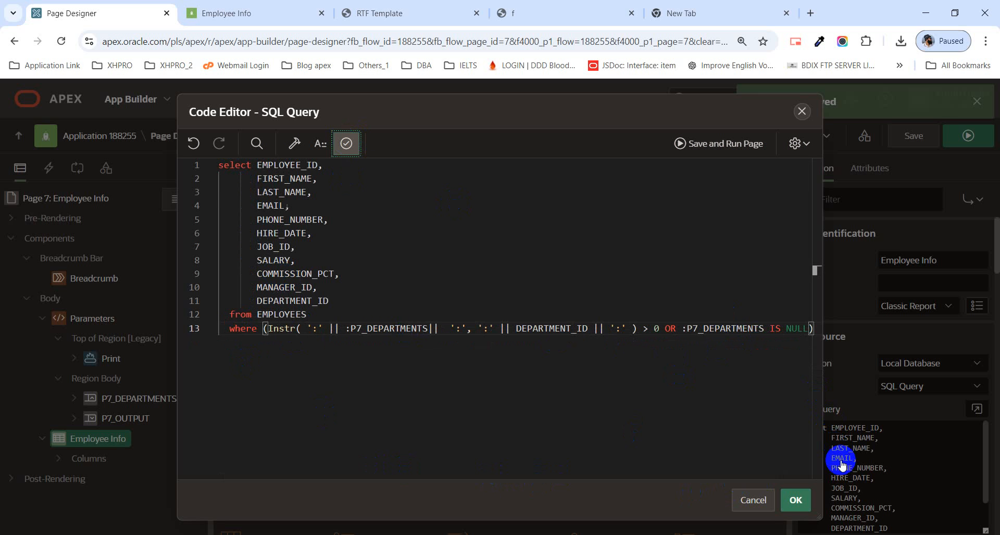
click(810, 509)
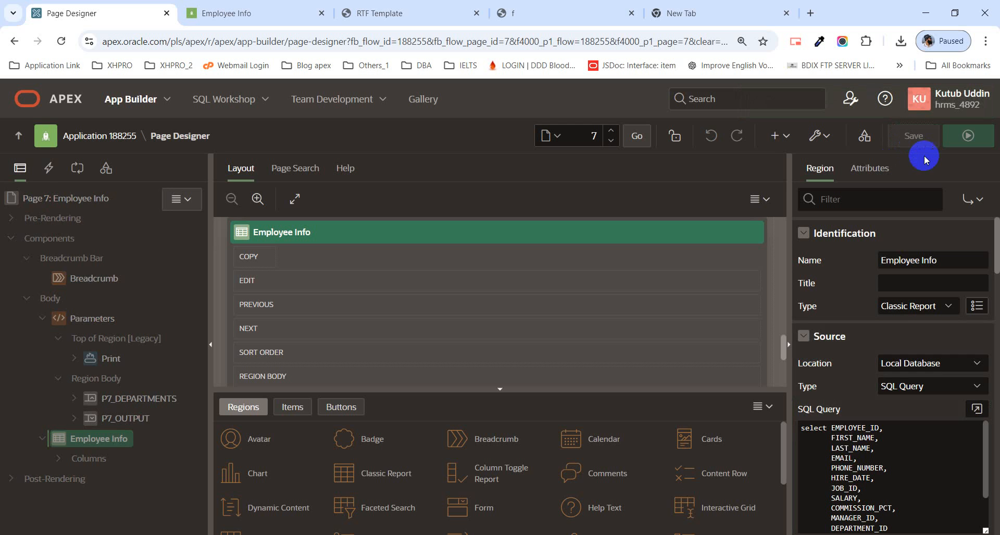
Step: Save page 7 and run it, leaving the old page session, to check the report rows for the Administration and Marketing departments
click(920, 142)
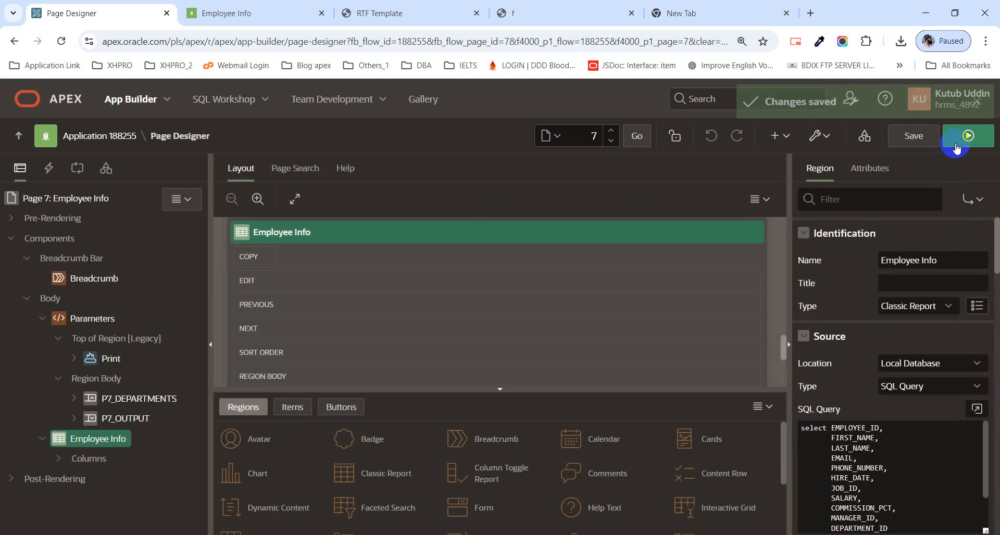
click(967, 136)
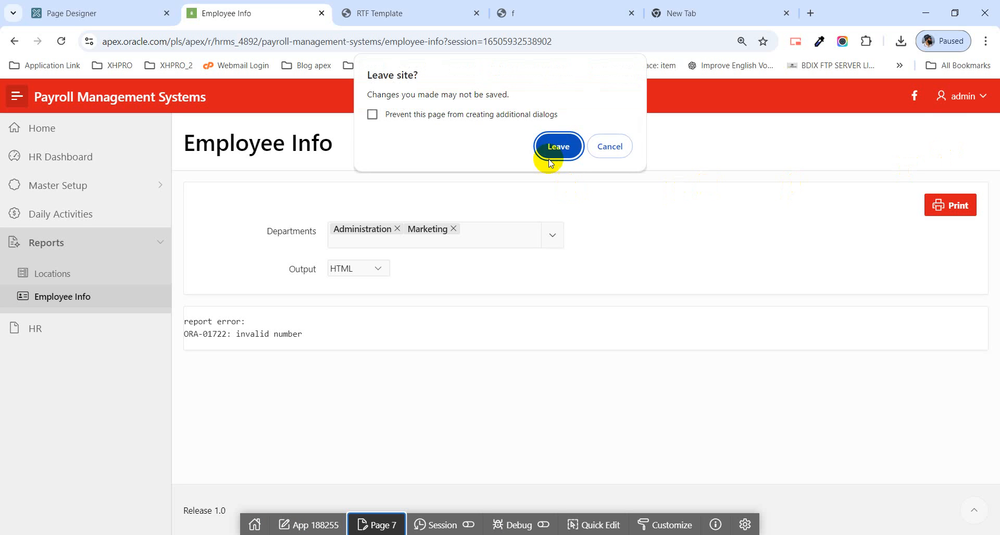
click(554, 145)
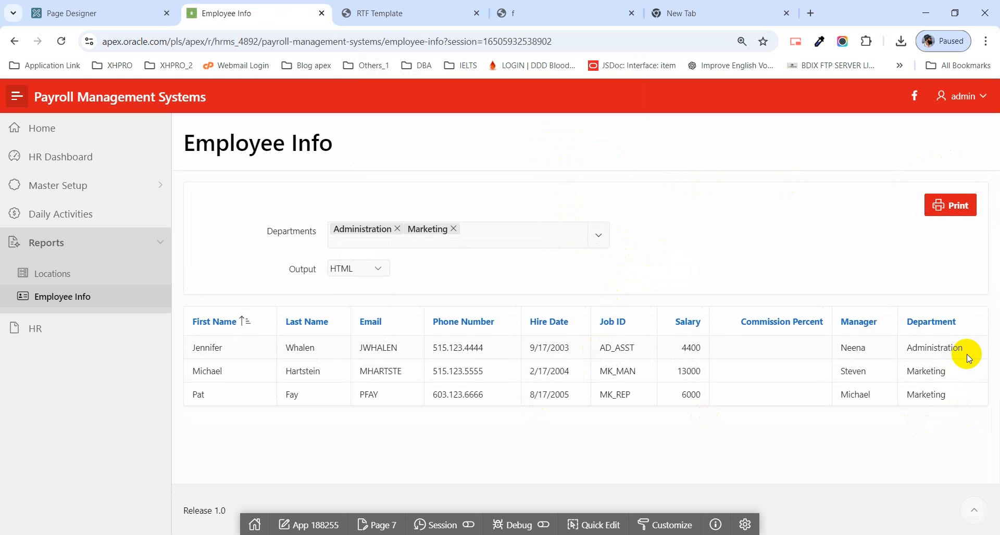
drag(965, 349, 901, 360)
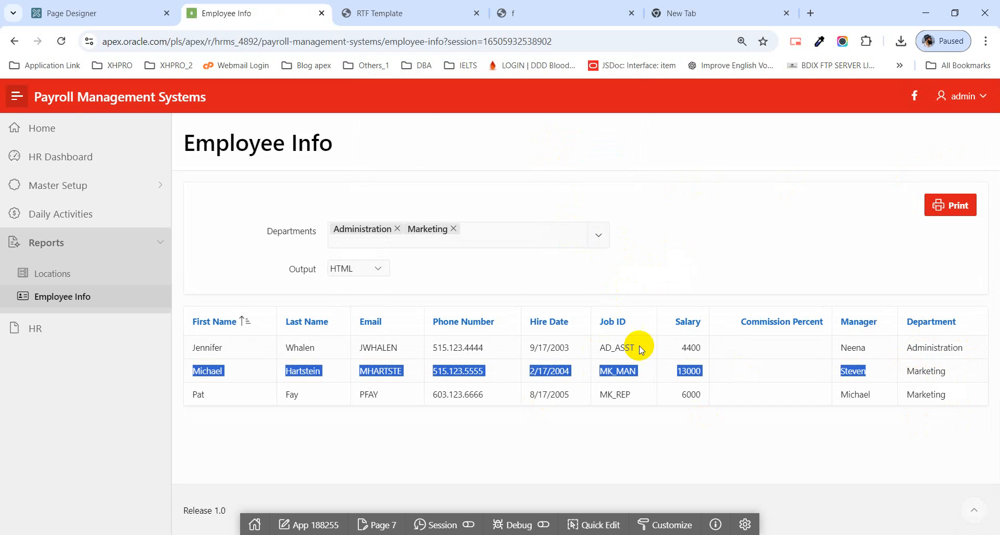
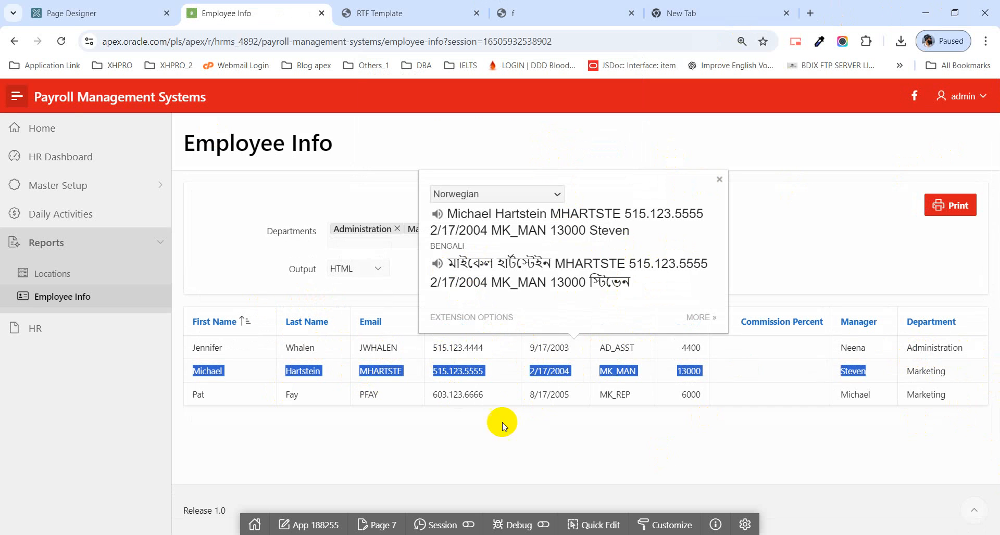
Step: Check the Department column of the filtered employee rows, print the report as HTML and review its department groups
click(712, 408)
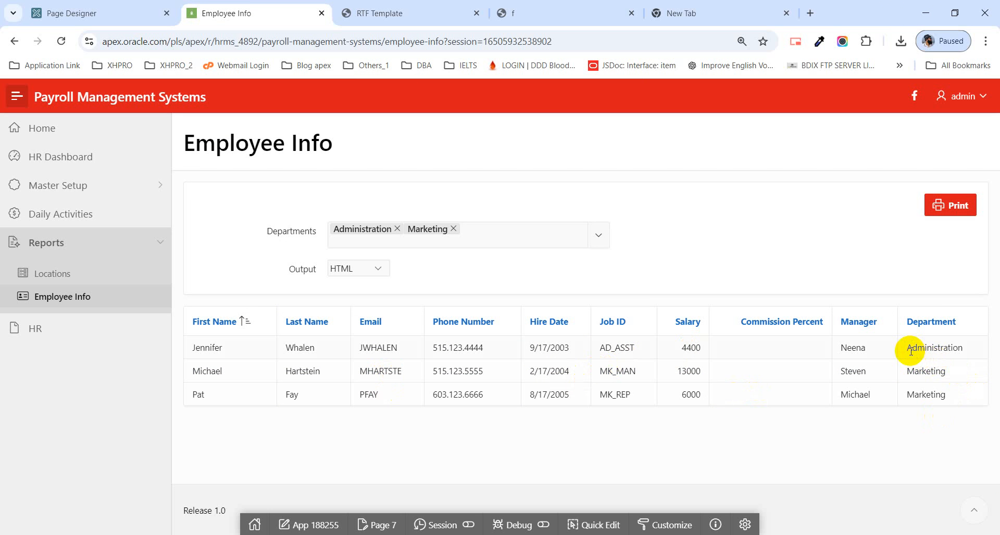
drag(909, 349, 968, 348)
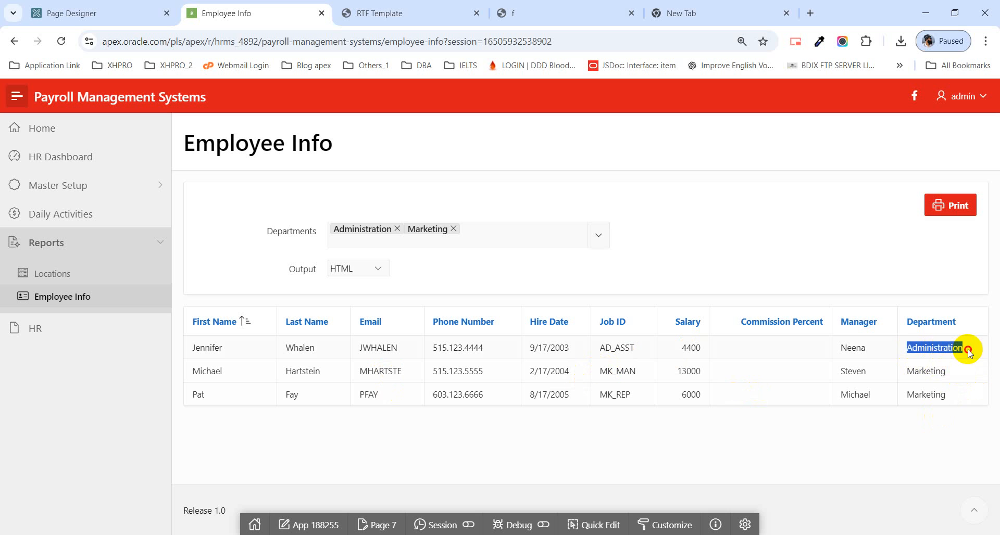
click(938, 374)
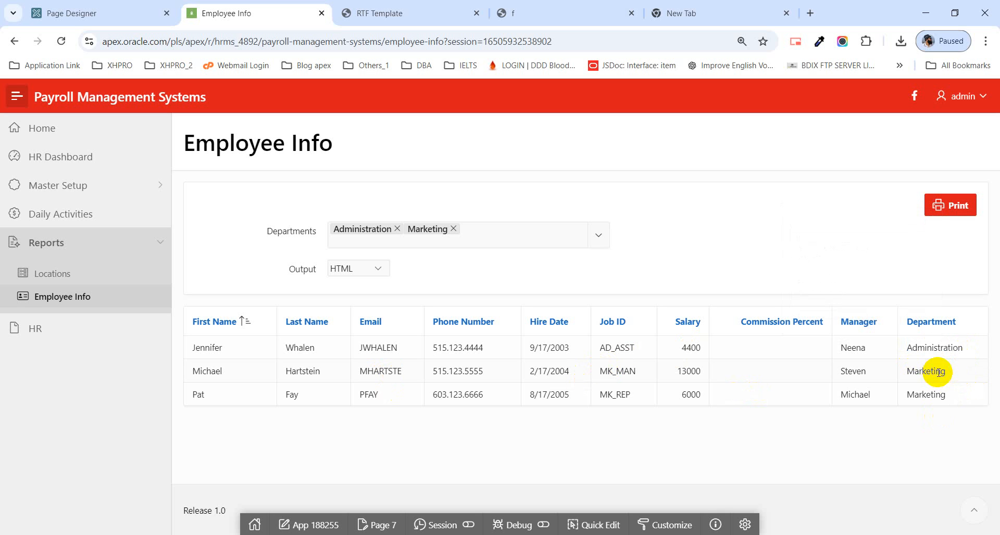
click(963, 210)
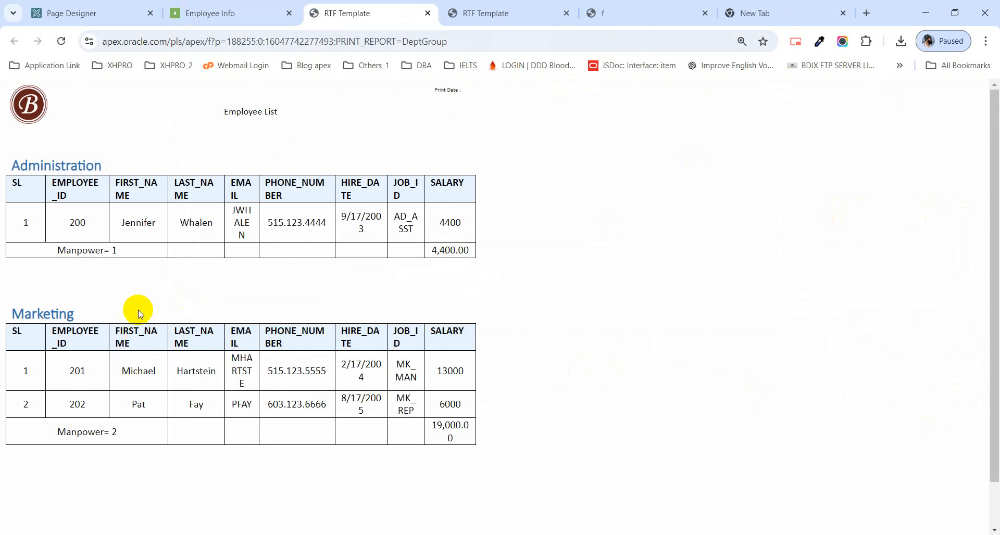
scroll(138, 311, down, 1)
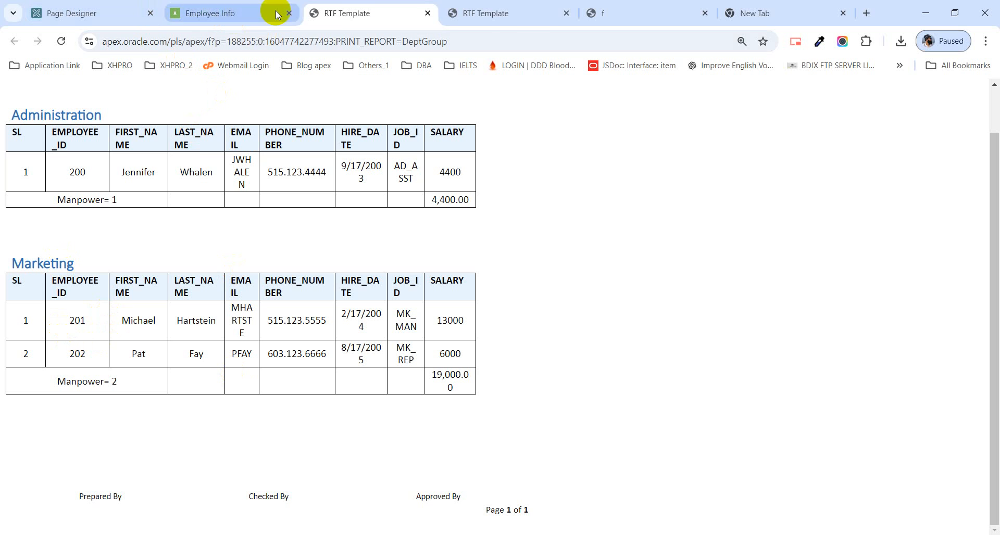
Step: Set the Employee Info page's output to Pdf, print the report and review both pages
click(222, 14)
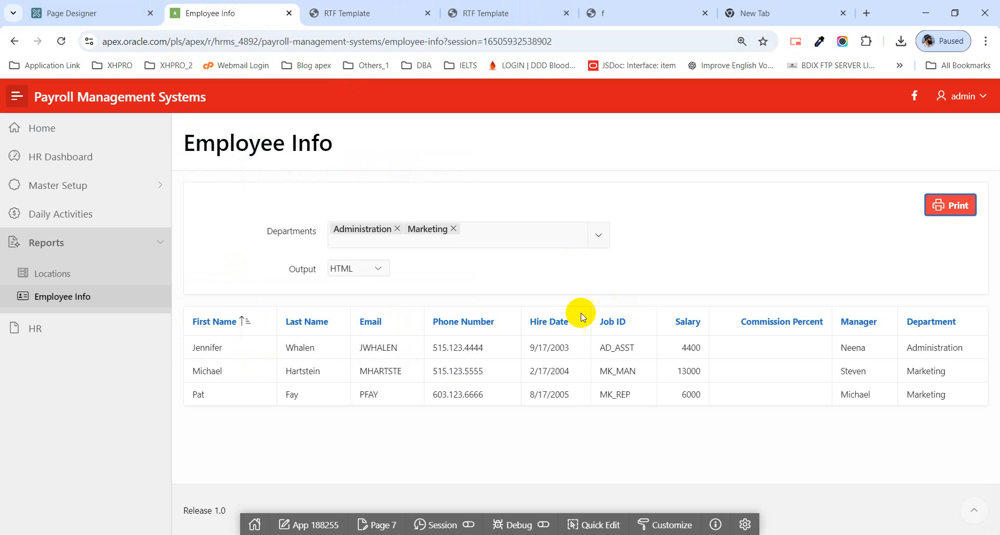
click(357, 268)
click(362, 305)
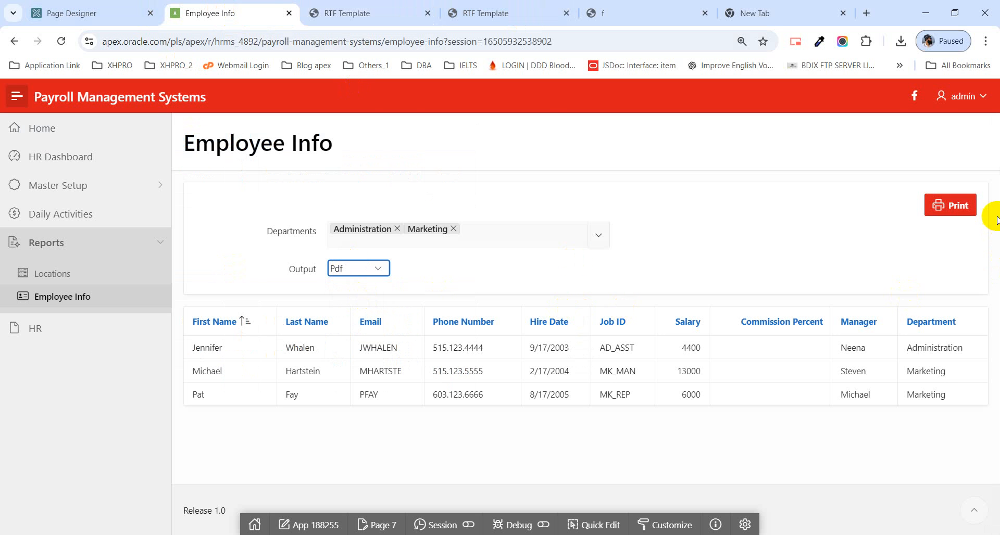
click(958, 206)
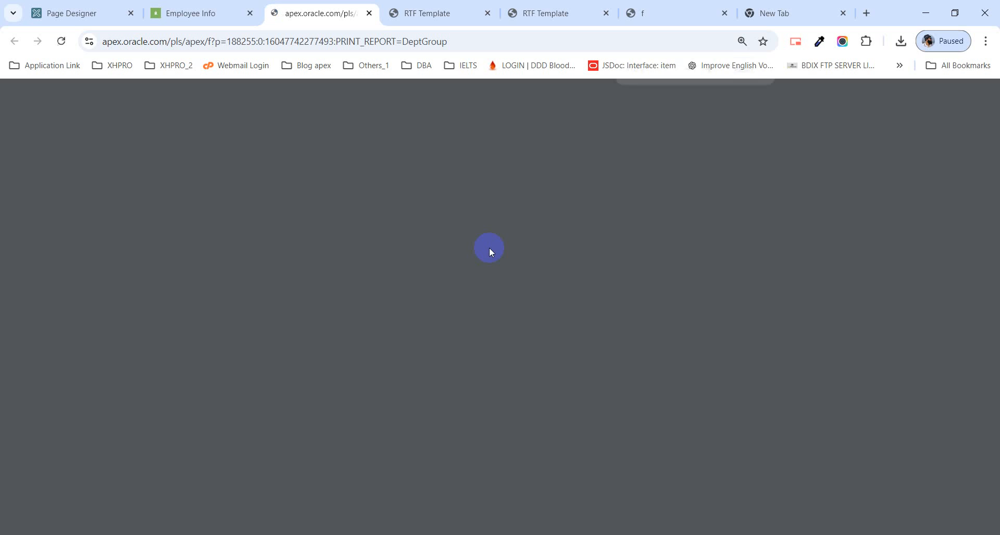
scroll(482, 271, down, 12)
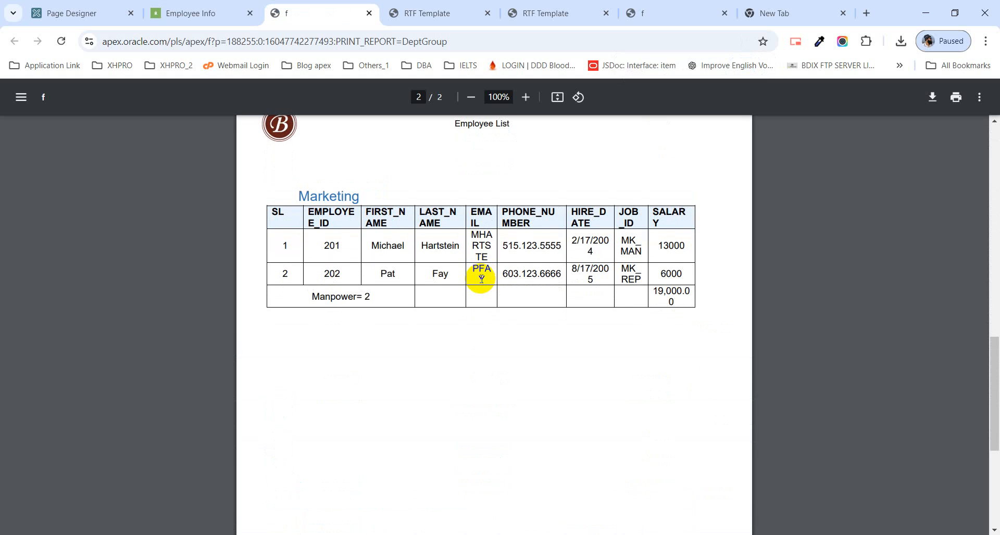
scroll(482, 280, up, 10)
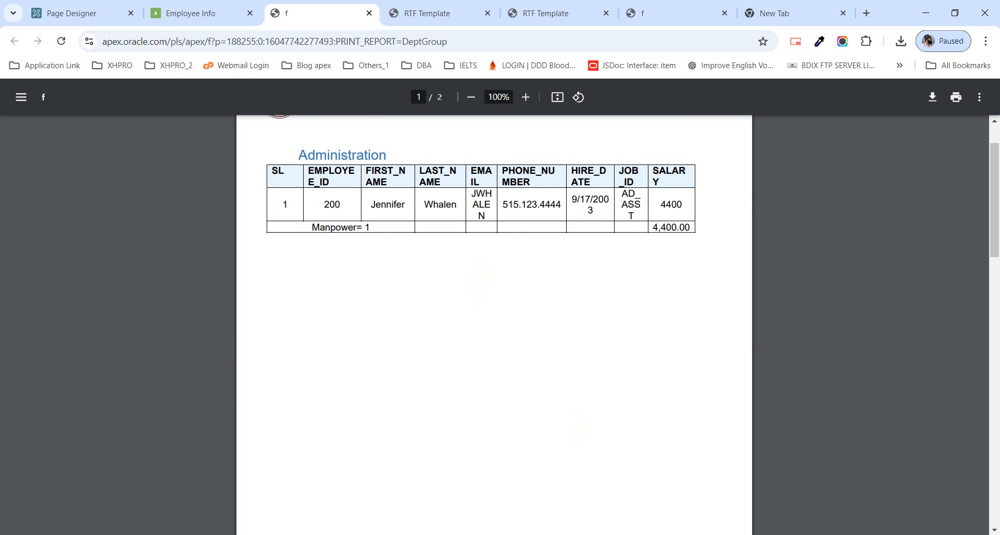
Step: Copy the complete SQL query of the Employee Info region from its code editor in the Page Designer
click(89, 13)
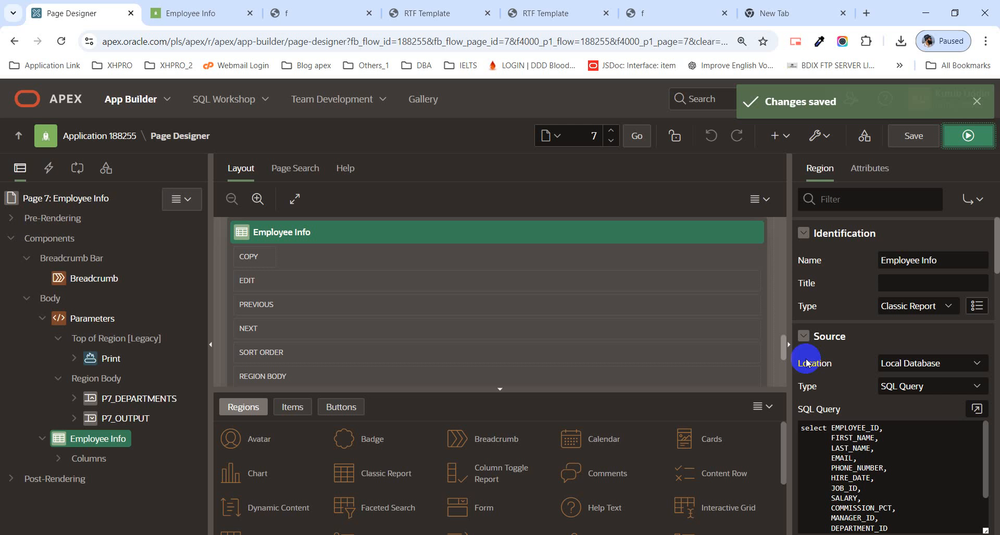
click(977, 409)
key(ctrl+a)
key(ctrl+c)
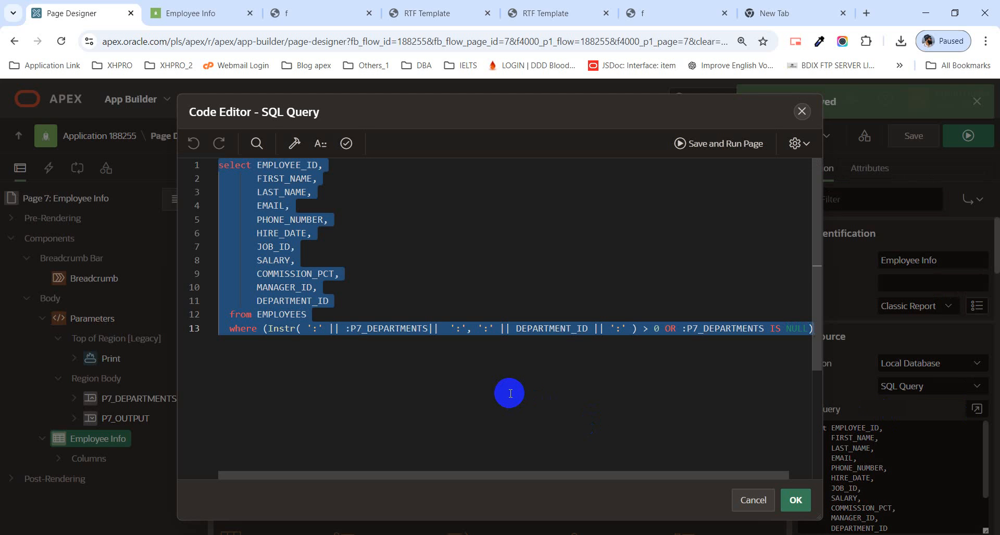
Step: Switch to File Explorer and open the Class folder inside UNISOFT on New Volume (E:)
click(336, 534)
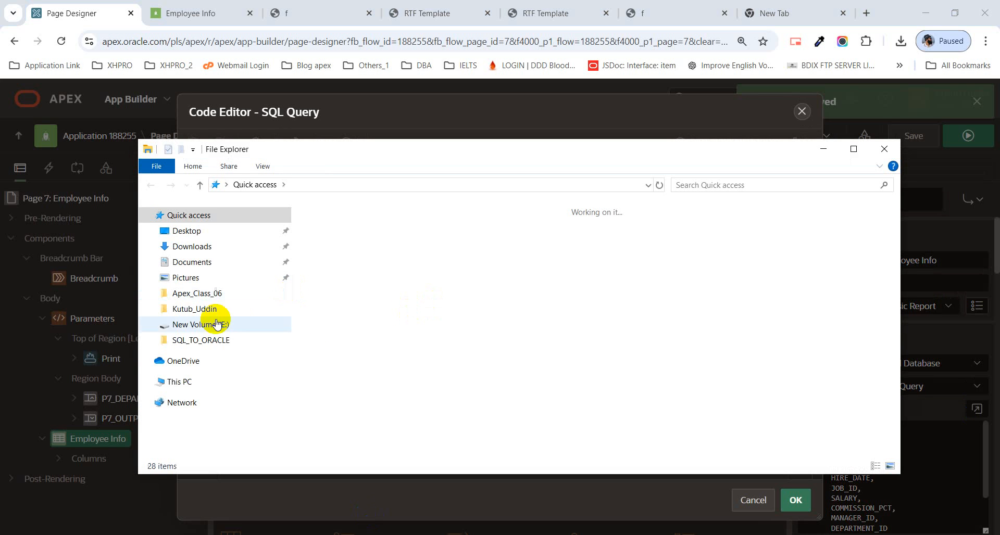
scroll(198, 344, down, 3)
click(208, 418)
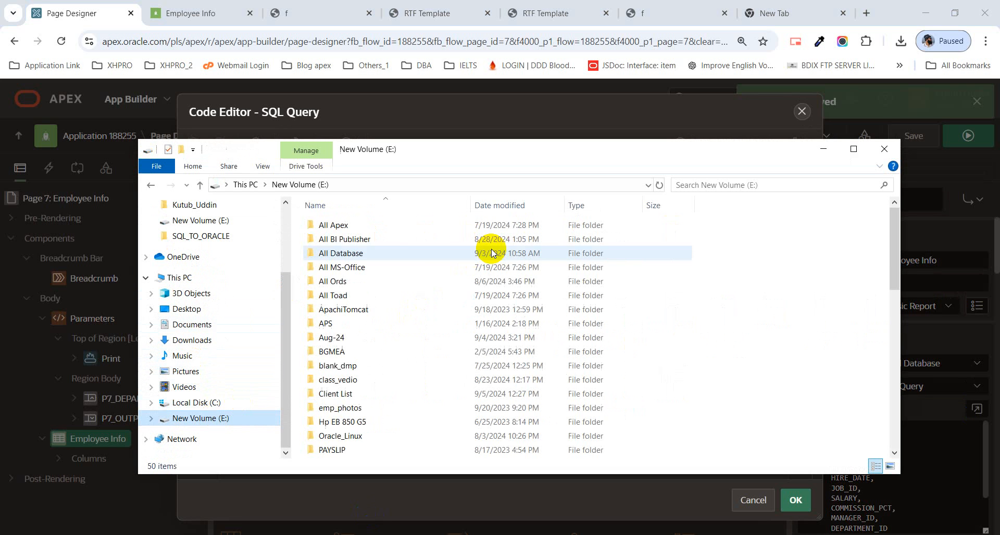
scroll(443, 286, down, 5)
click(356, 352)
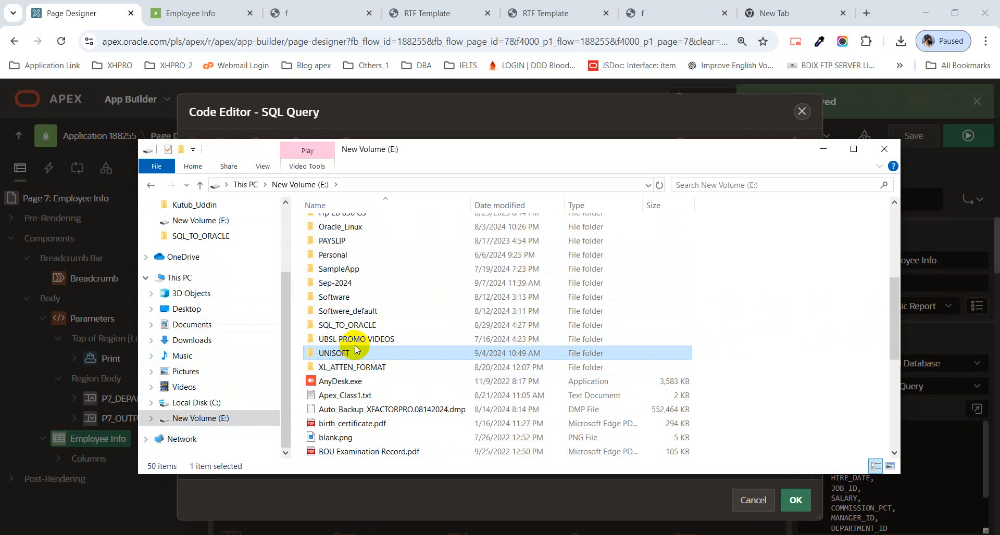
double_click(356, 352)
click(419, 271)
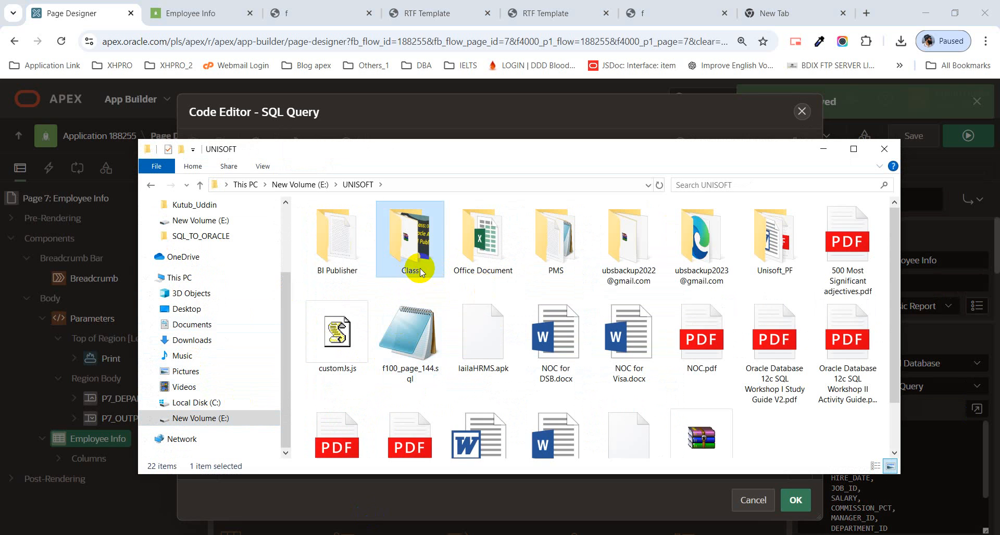
double_click(420, 271)
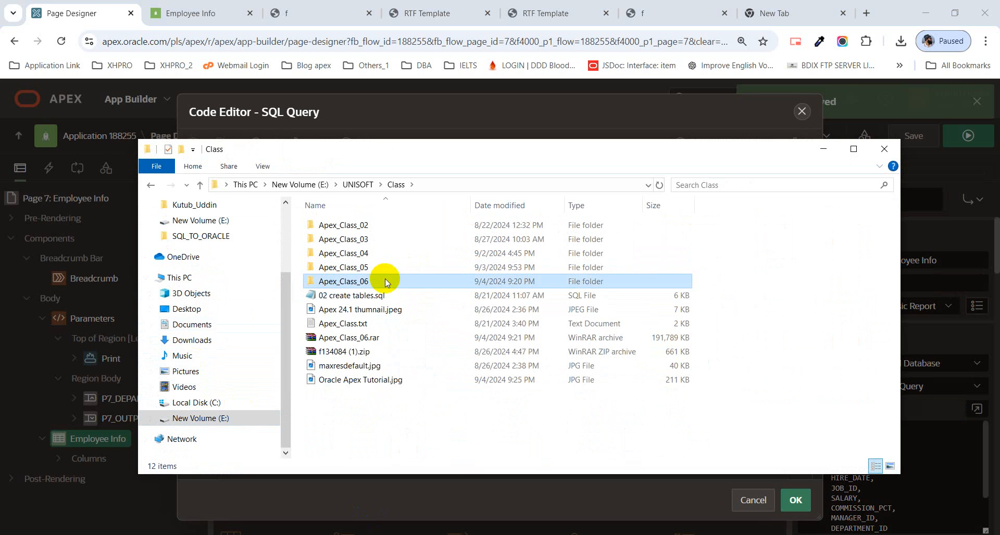
Step: Create a folder named Apex_Class_07 in the Class folder and open it
right_click(407, 406)
mouse_move(546, 381)
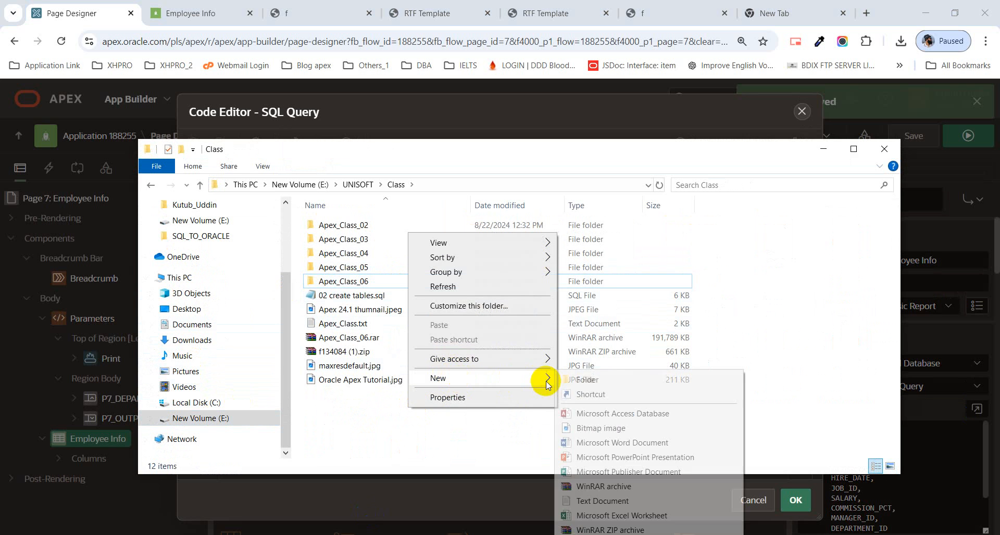
click(588, 381)
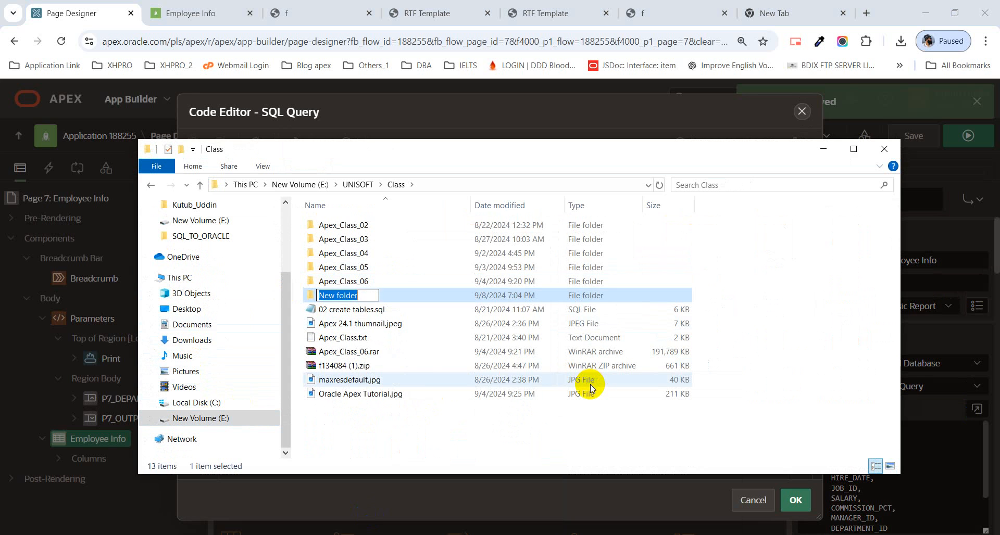
text(Apex)
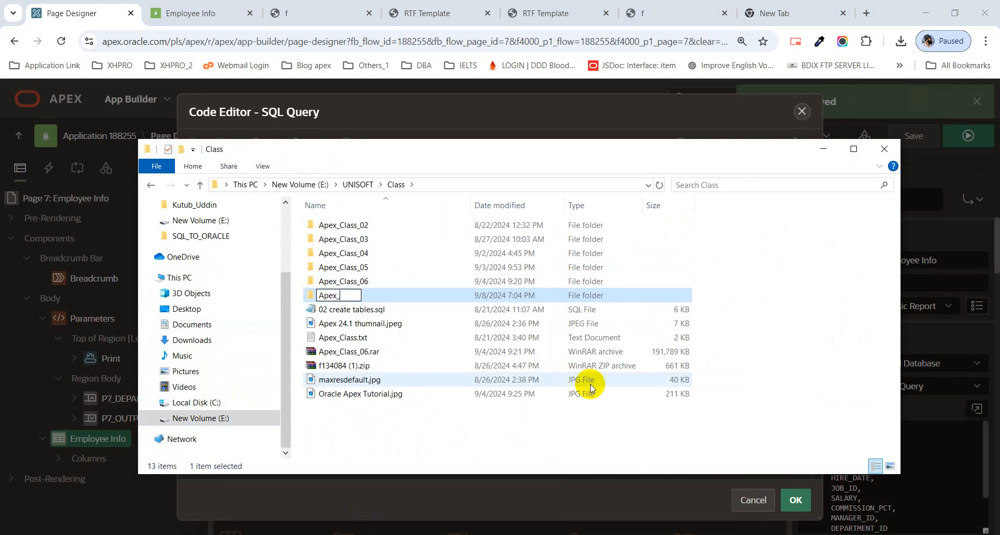
text(_Class_07)
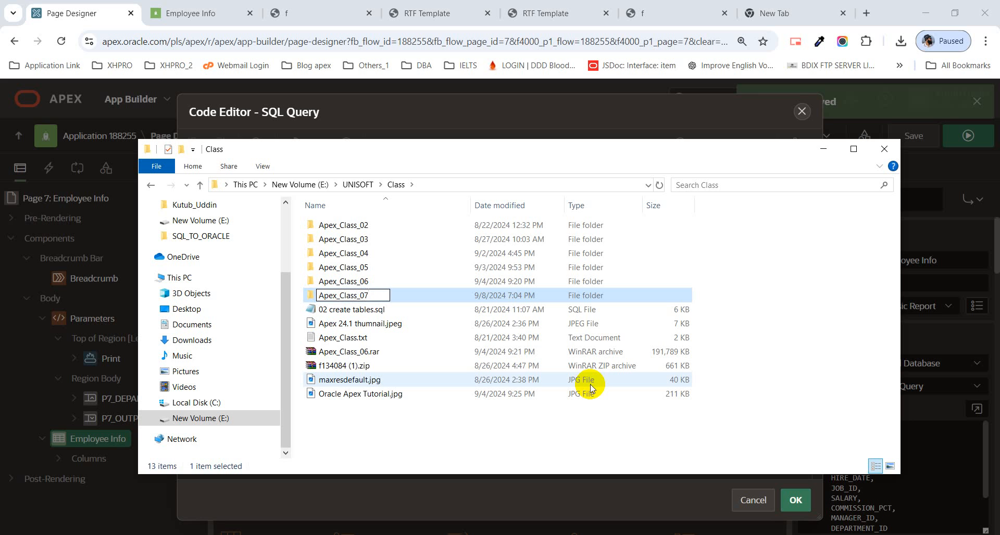
key(Return)
key(Return)
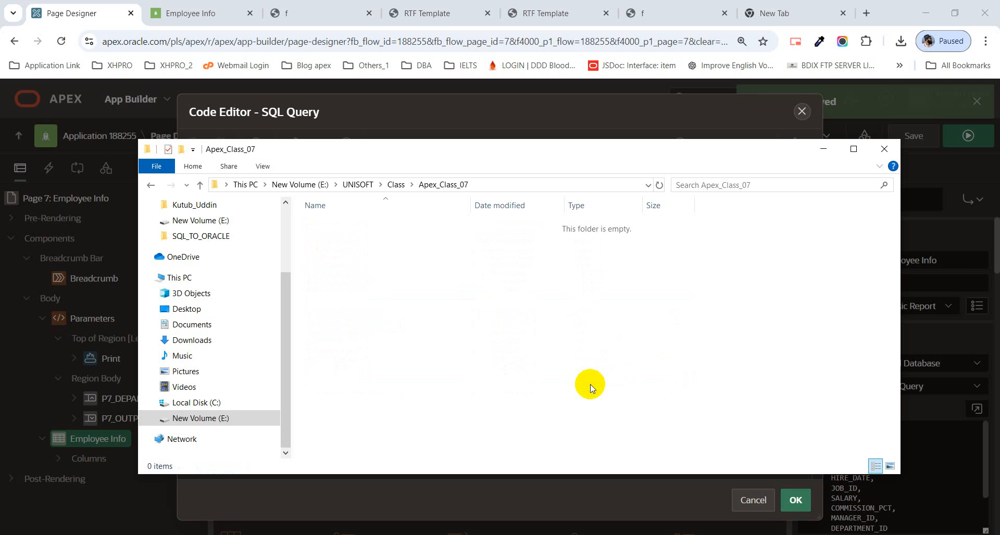
Step: Create a text document named script.txt in the Apex_Class_07 folder
right_click(501, 286)
mouse_move(610, 449)
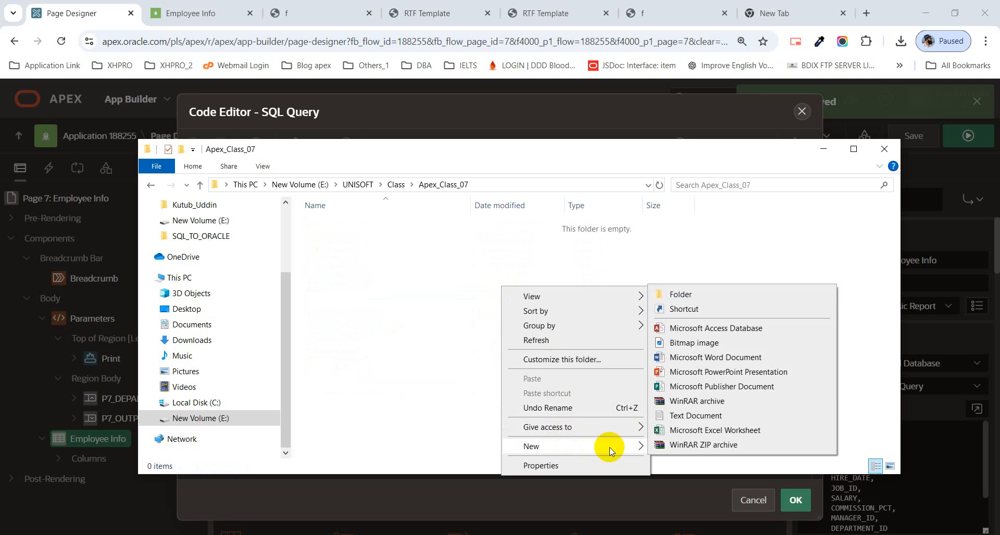
click(698, 416)
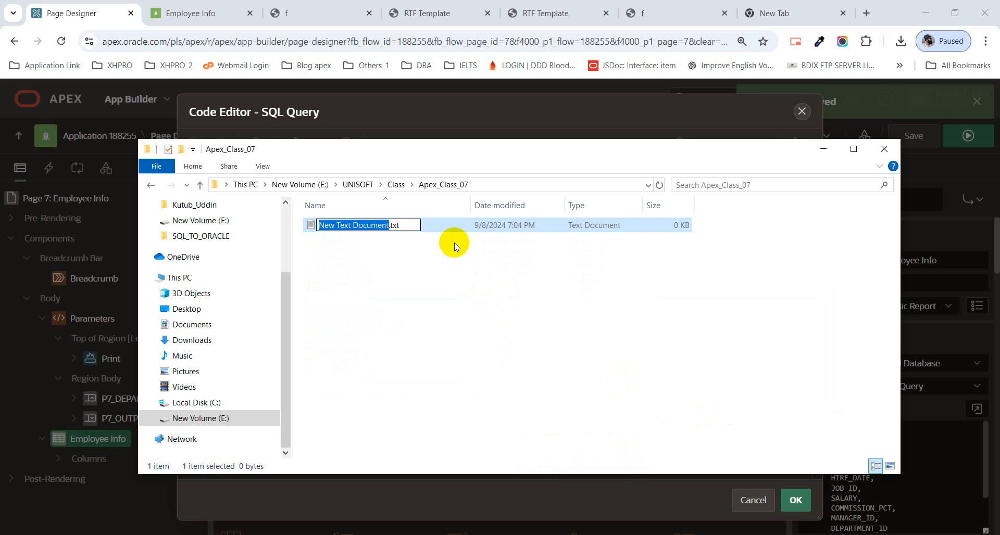
text(scripot)
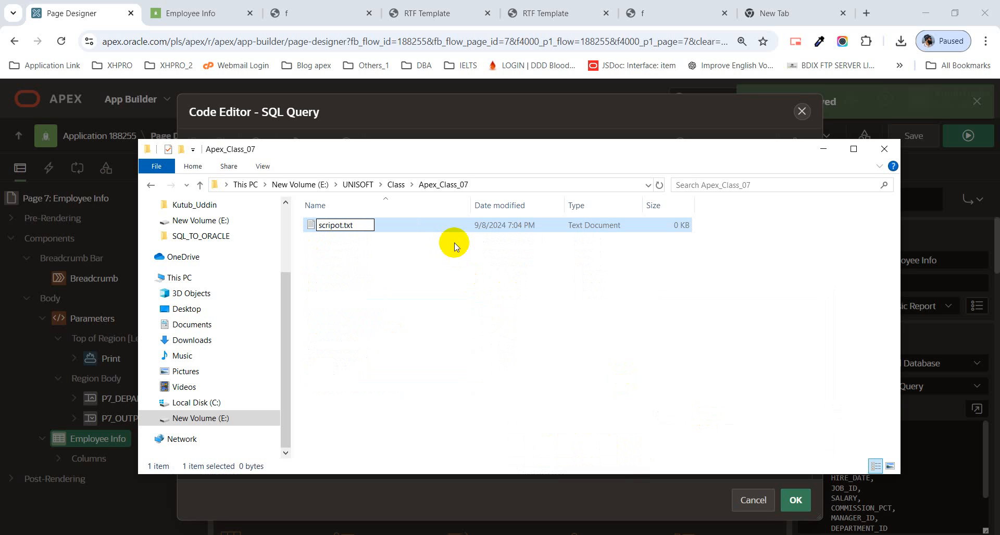
key(BackSpace)
key(BackSpace)
text(t)
key(Return)
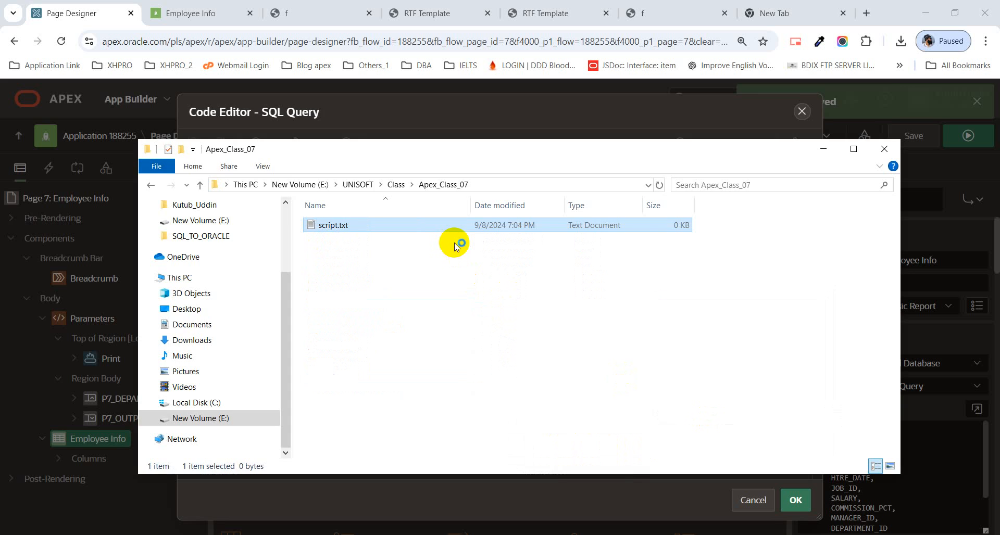
Step: Paste the copied query into script.txt, save and close it, and close the SQL code editor without changes
key(Return)
key(ctrl+v)
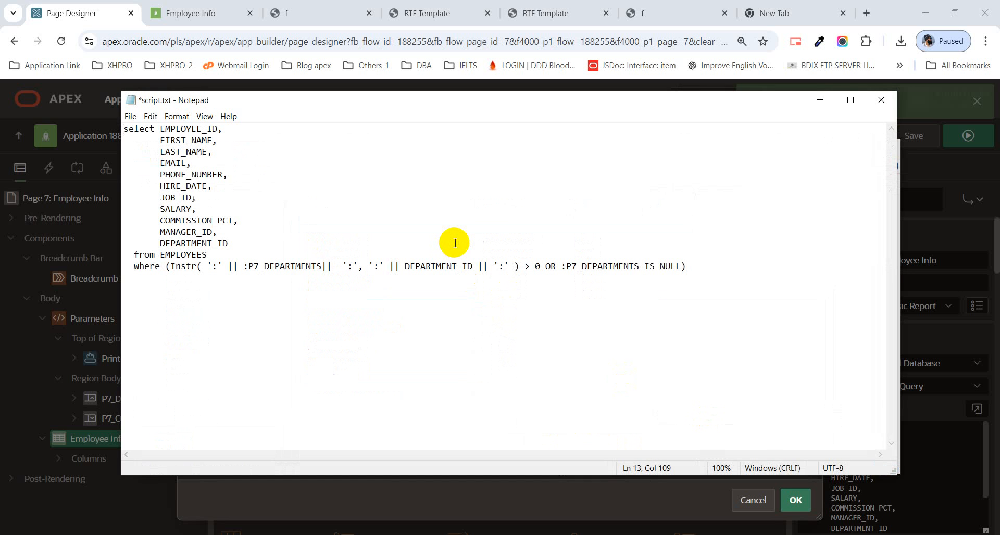
key(ctrl+s)
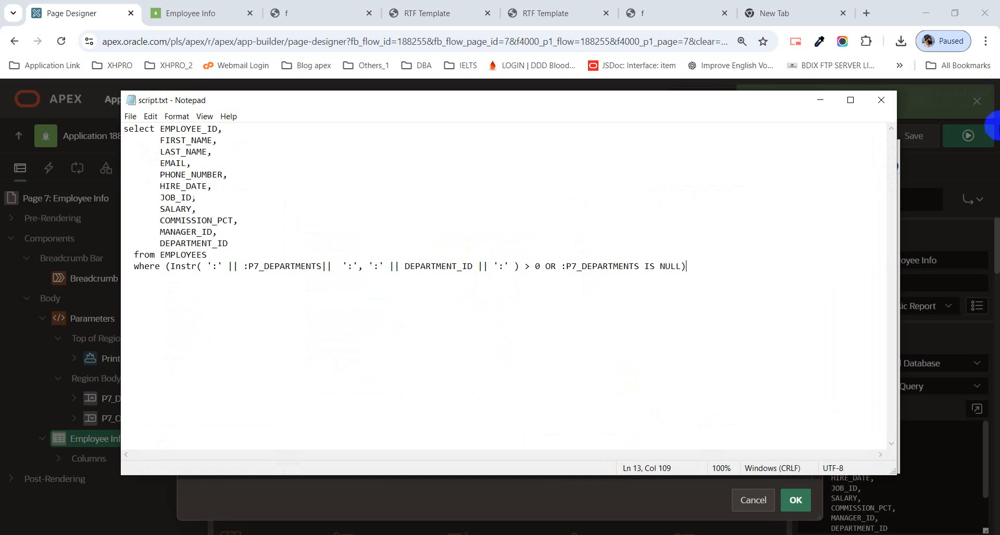
click(881, 100)
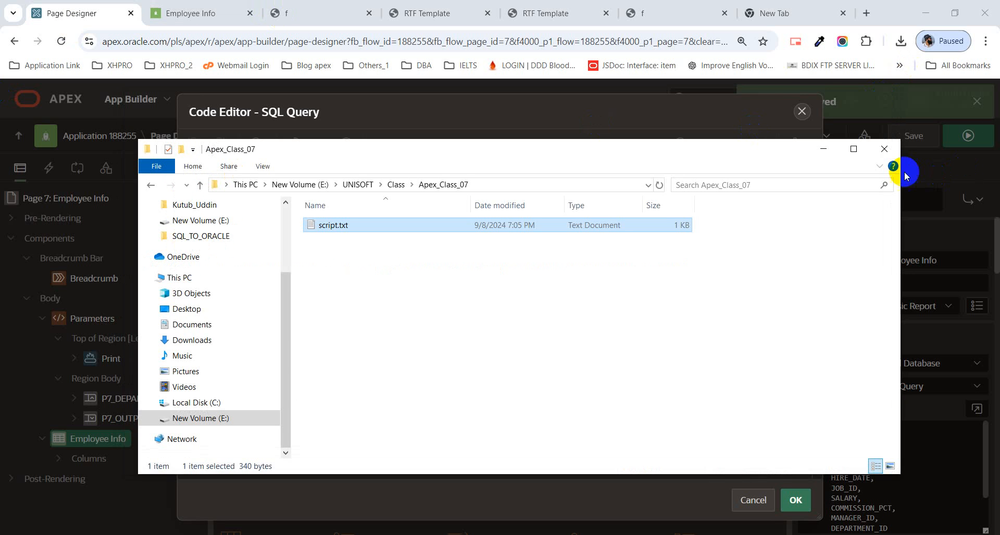
click(824, 150)
click(803, 112)
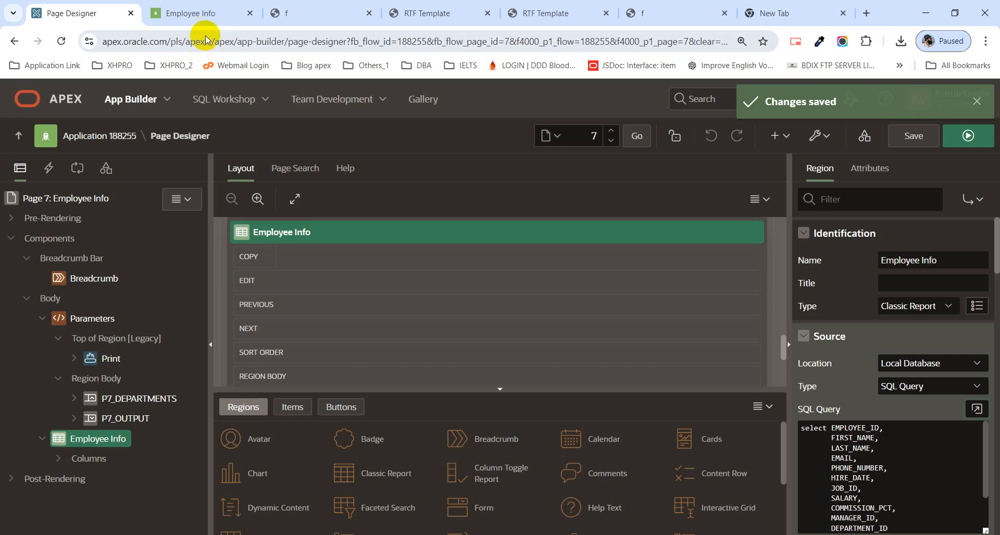
Step: Check the DeptGroup PDF output, return to the page designer, and open the application's Report Queries list in Shared Components
click(292, 13)
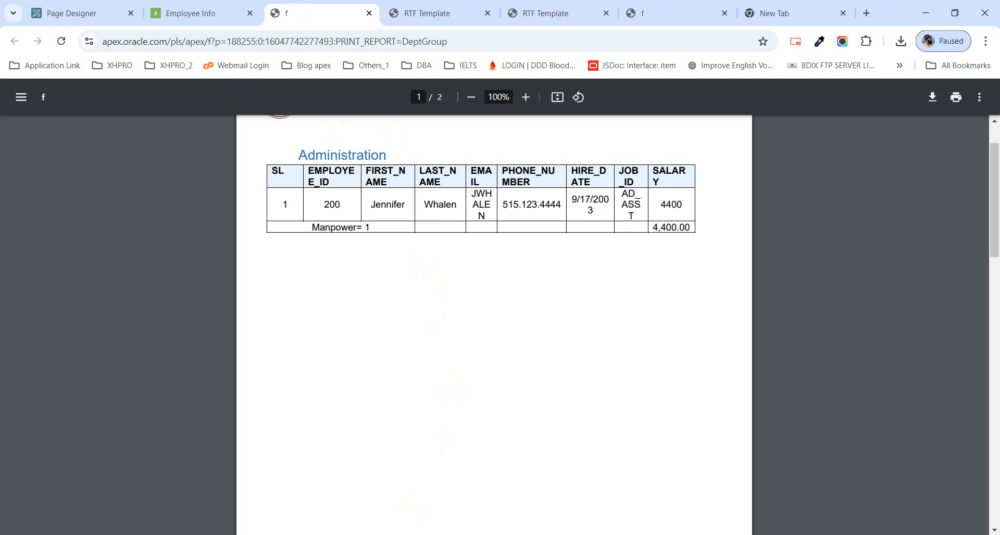
click(91, 19)
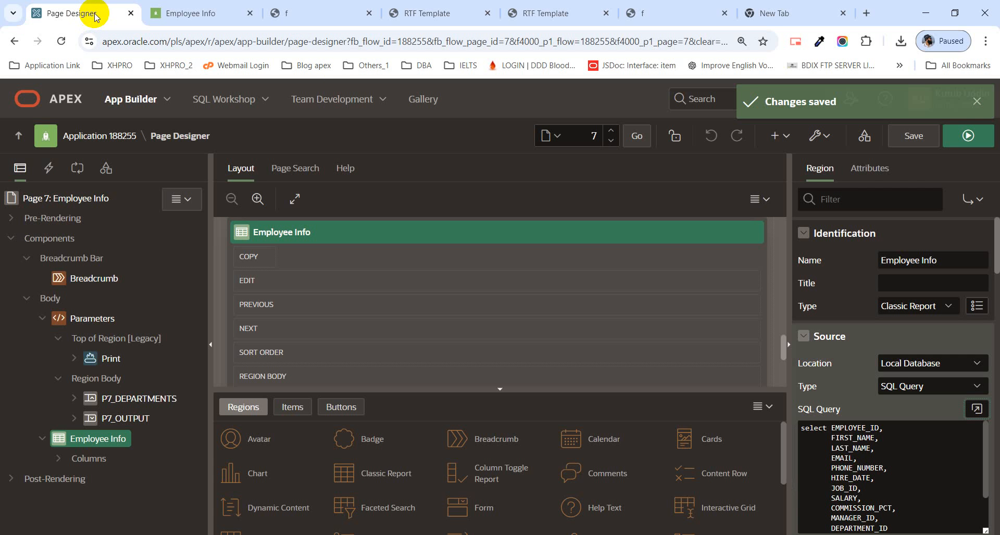
click(976, 104)
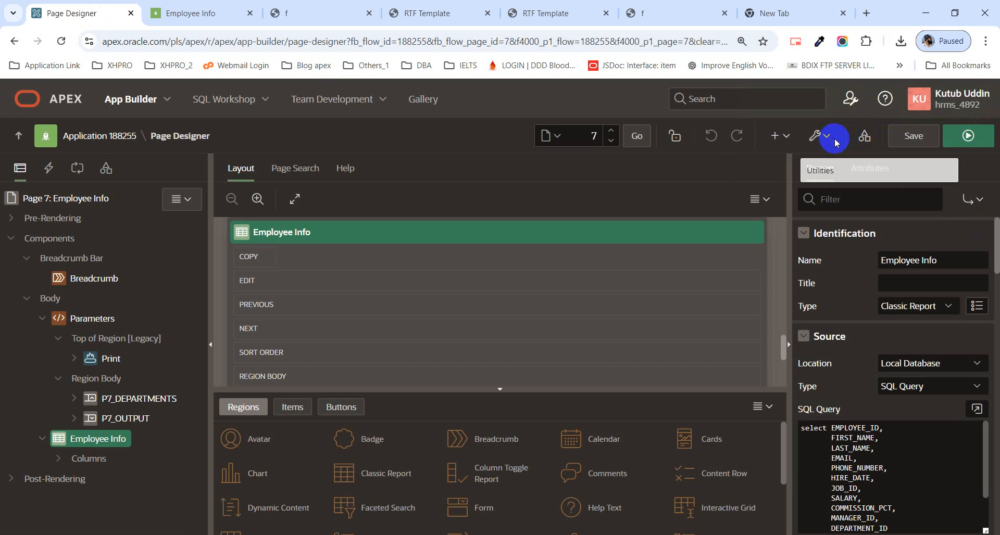
click(864, 137)
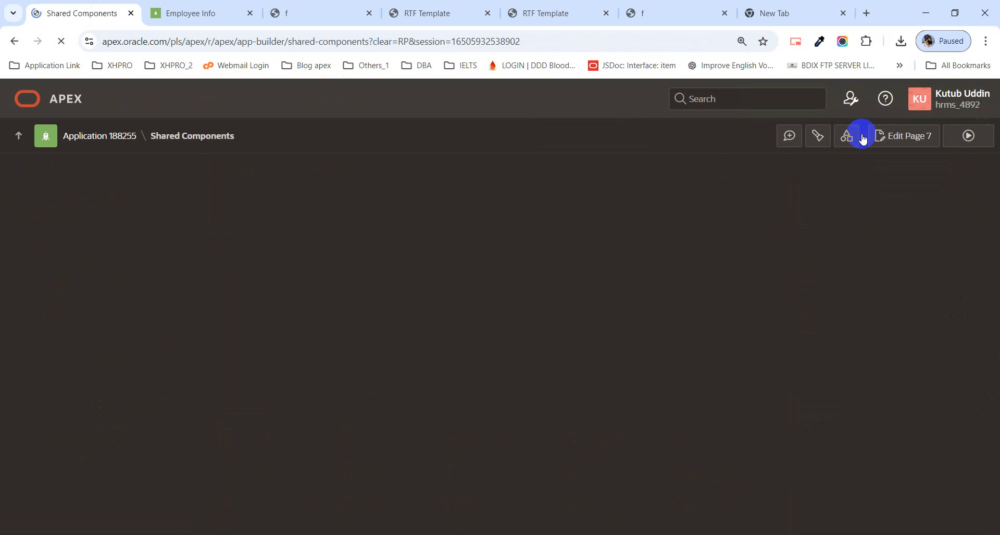
scroll(594, 401, down, 4)
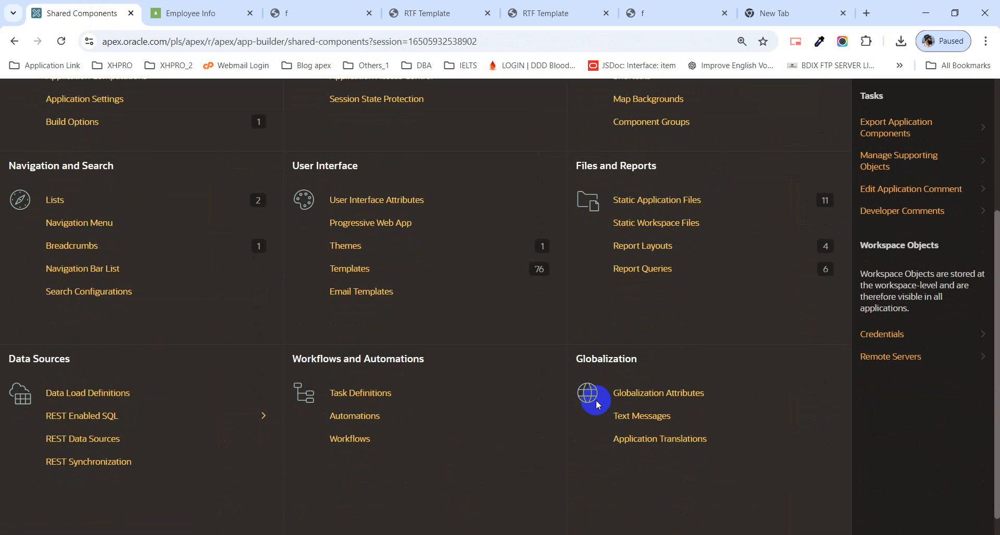
click(649, 269)
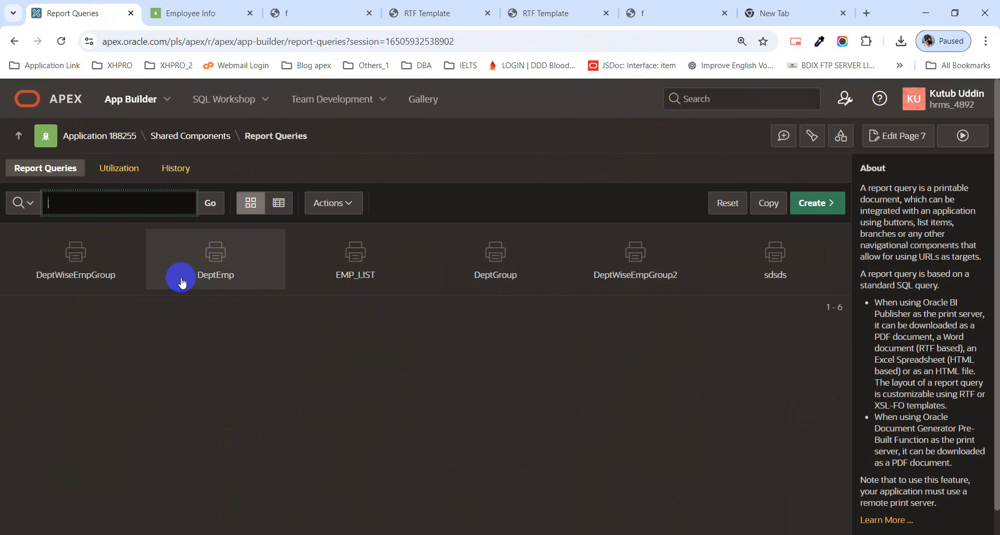
Step: Try to download the XML data of the DeptGroup report query, check its source query, and cancel back to the list
click(479, 264)
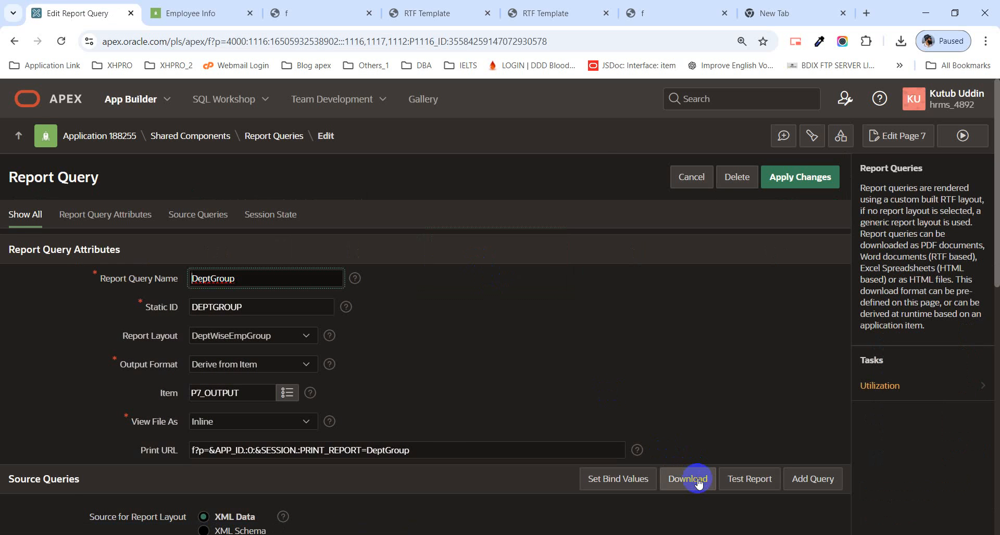
click(698, 483)
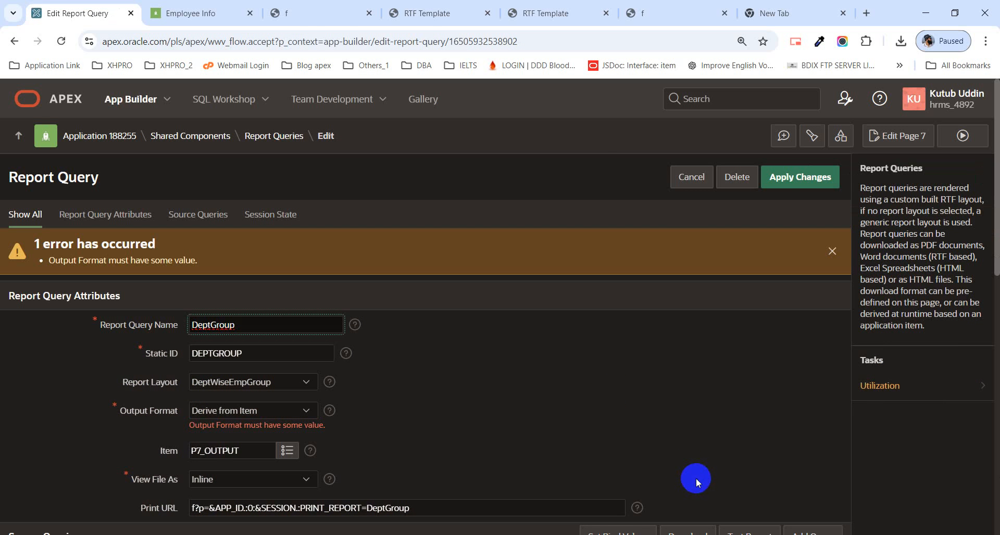
scroll(534, 338, down, 1)
scroll(533, 337, down, 2)
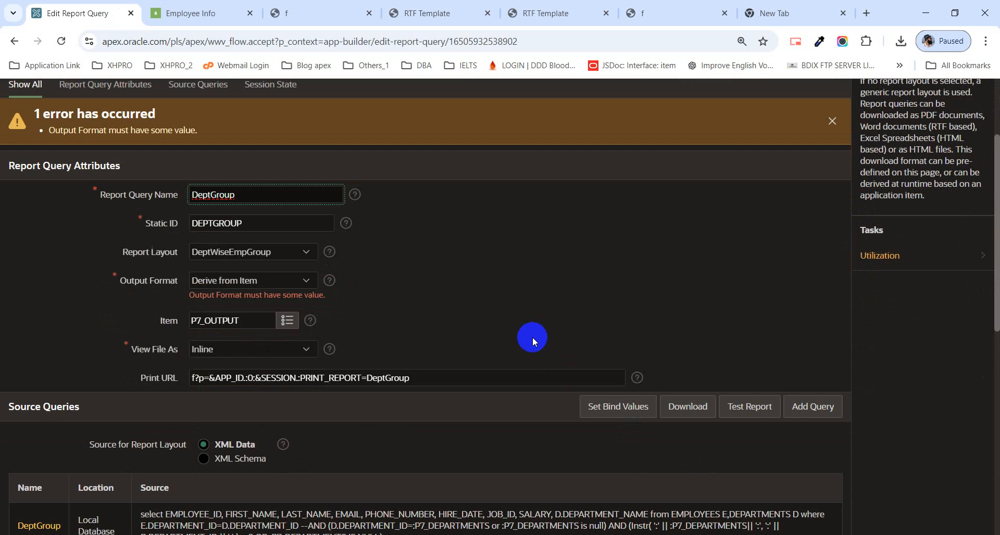
scroll(532, 337, down, 1)
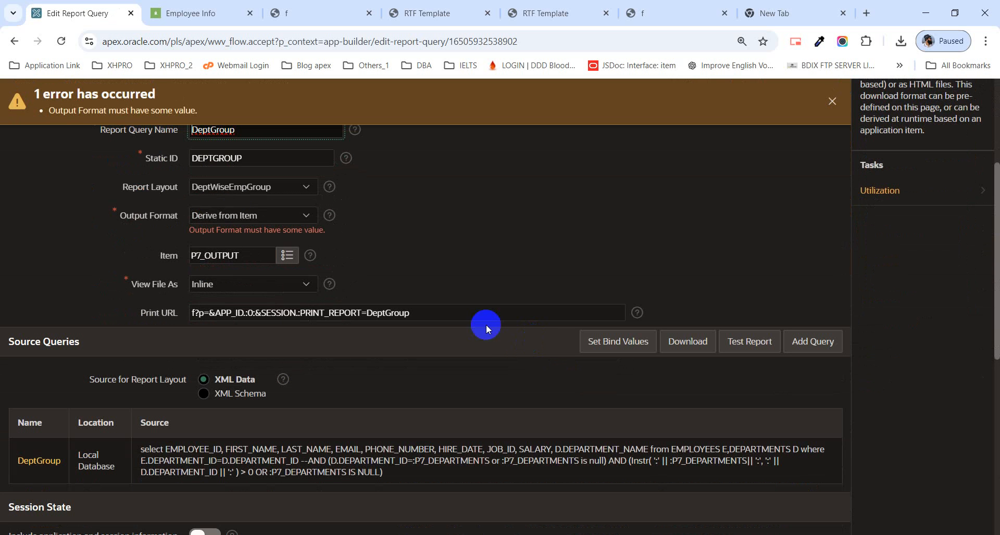
click(16, 43)
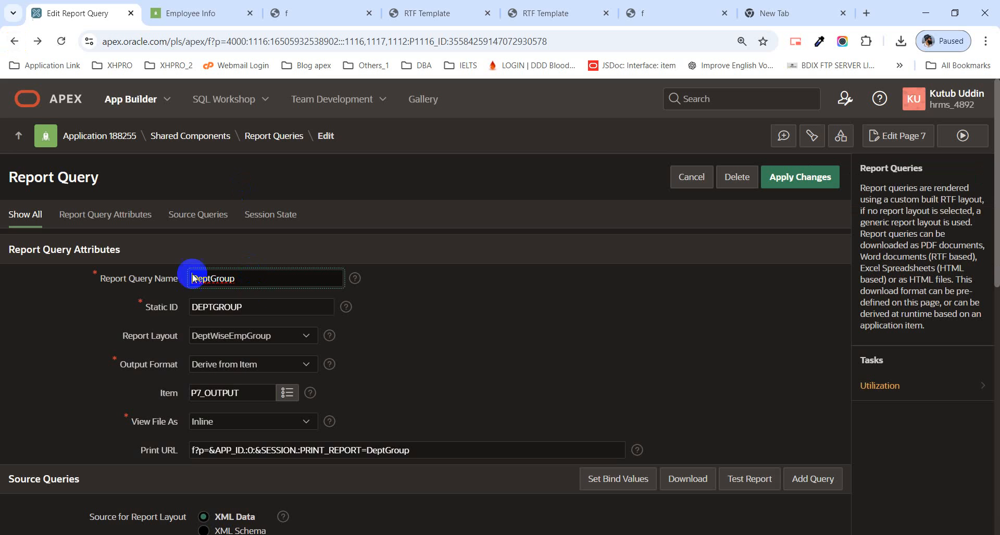
click(691, 183)
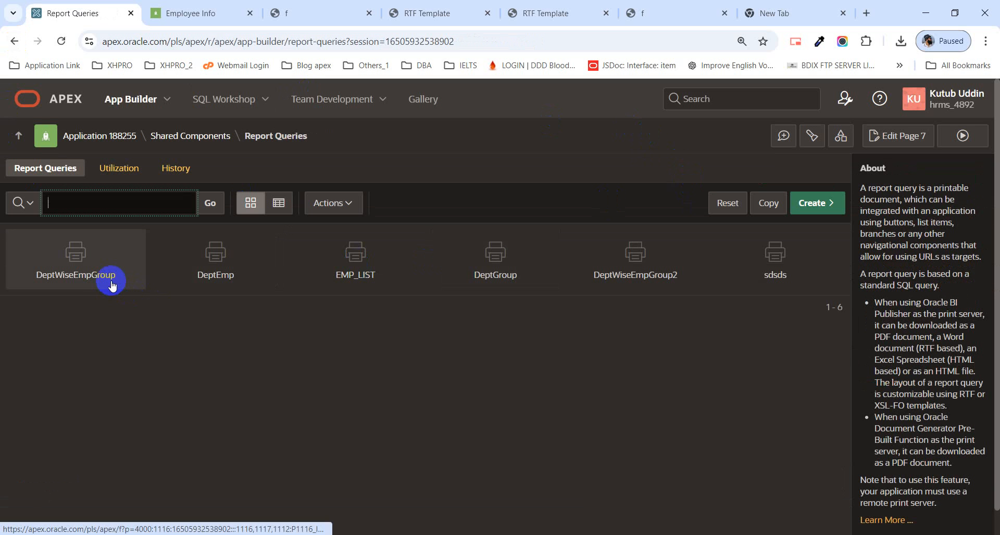
Step: Set the DeptWiseEmpGroup report query's output format to XML, download its data for viewing, and return to the query's settings
click(112, 284)
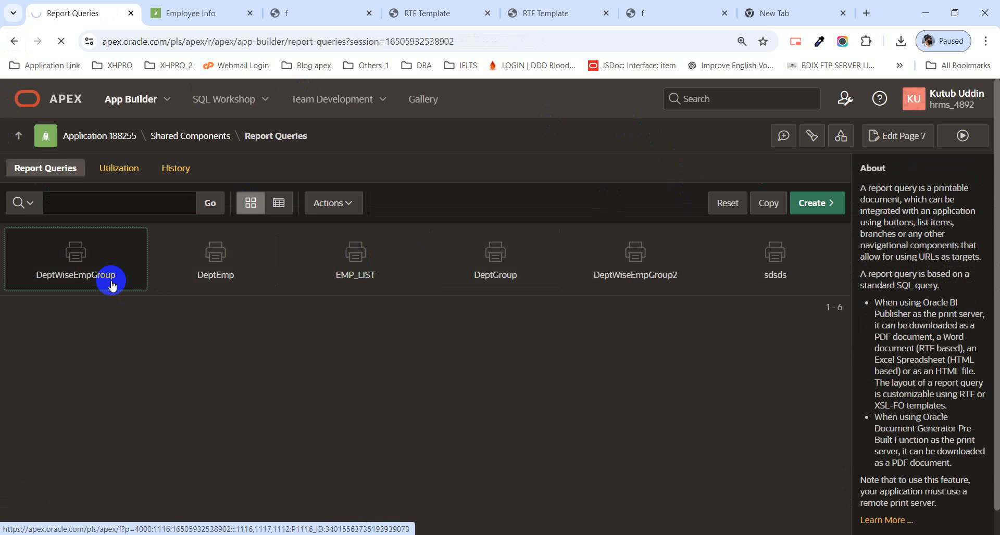
scroll(242, 338, down, 1)
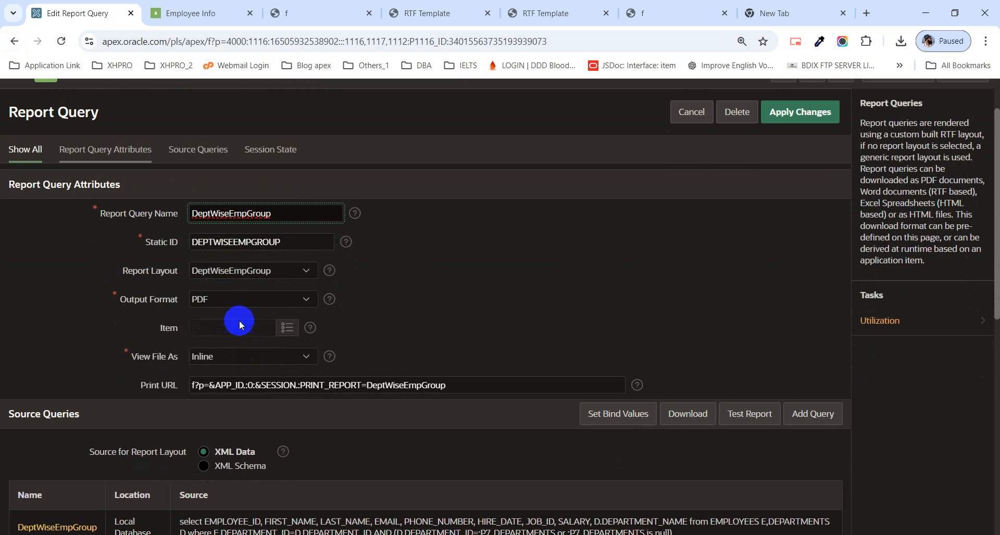
click(235, 294)
click(238, 397)
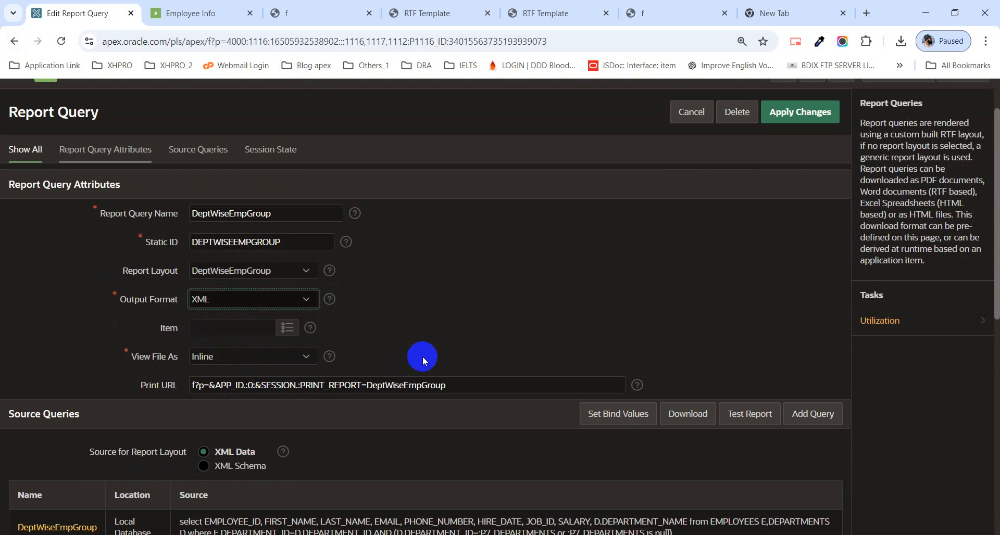
scroll(423, 356, down, 2)
click(688, 285)
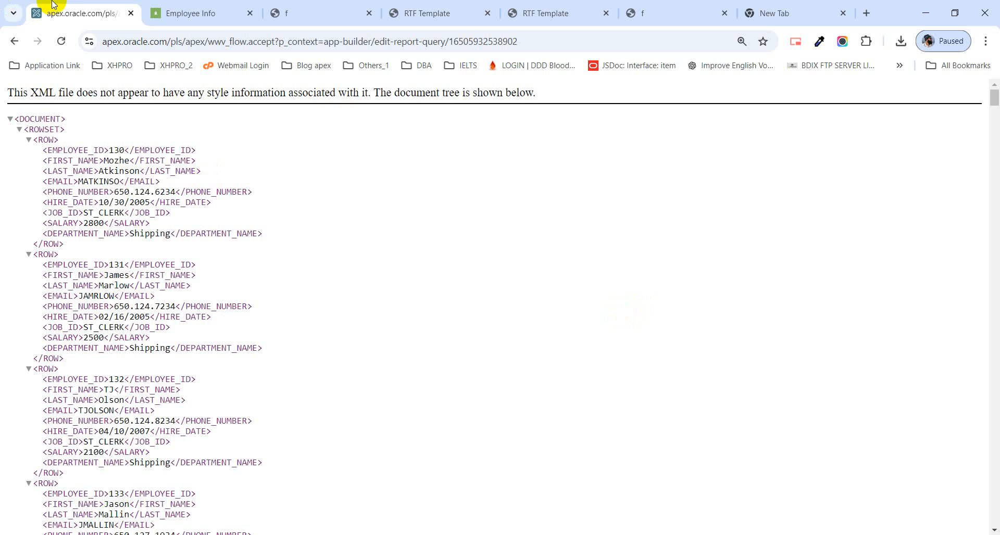
click(12, 40)
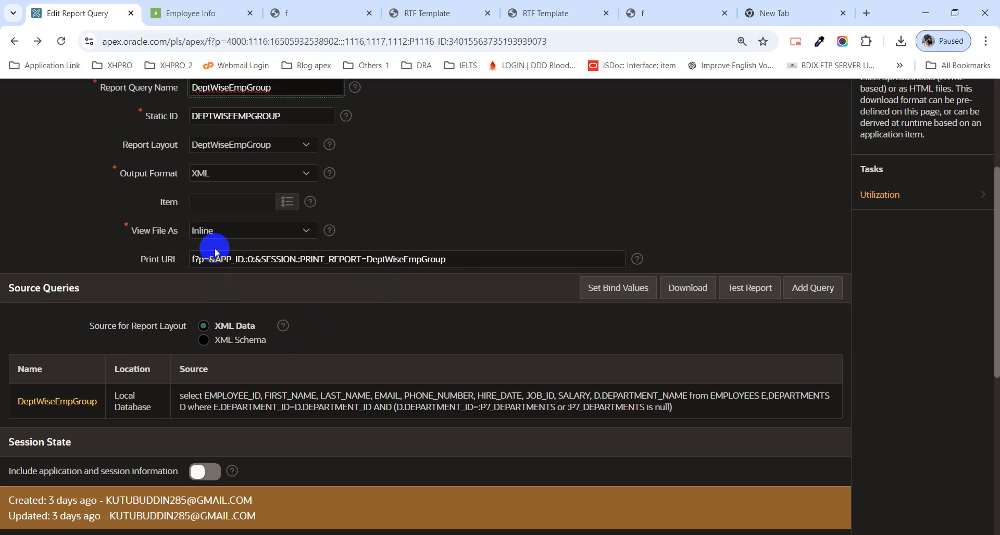
Step: Set DeptWiseEmpGroup's View File As option to Attachment and apply the changes to the report query
click(218, 232)
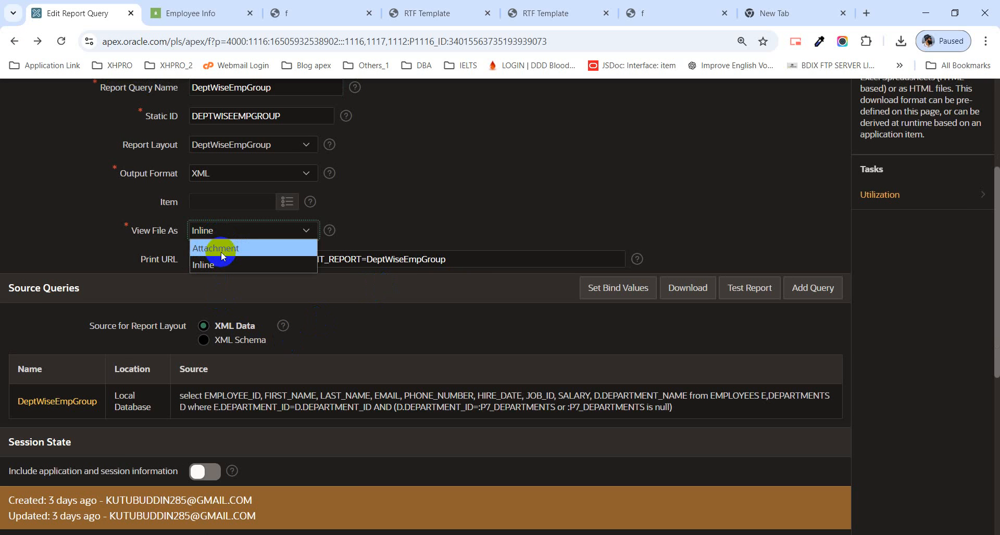
click(222, 248)
click(690, 288)
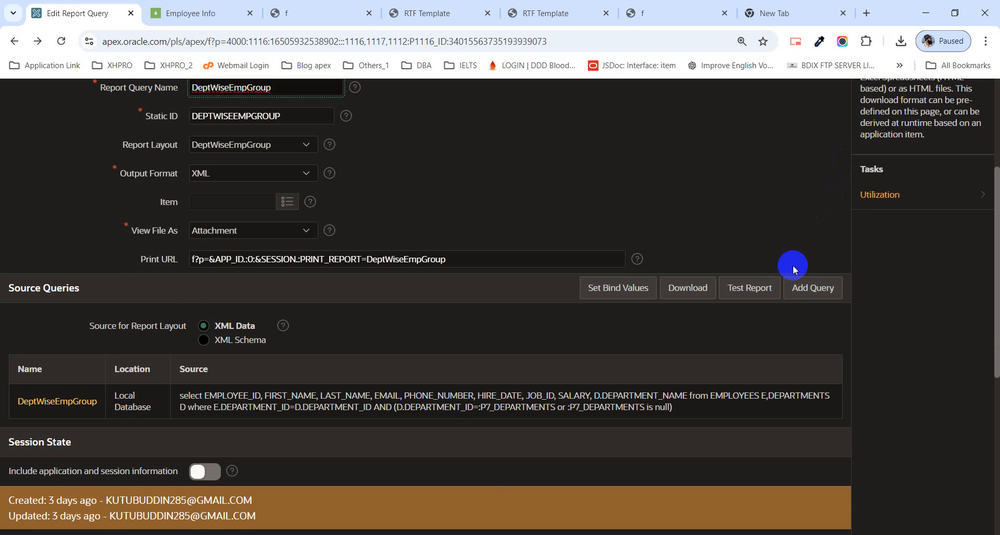
scroll(793, 264, up, 5)
click(797, 179)
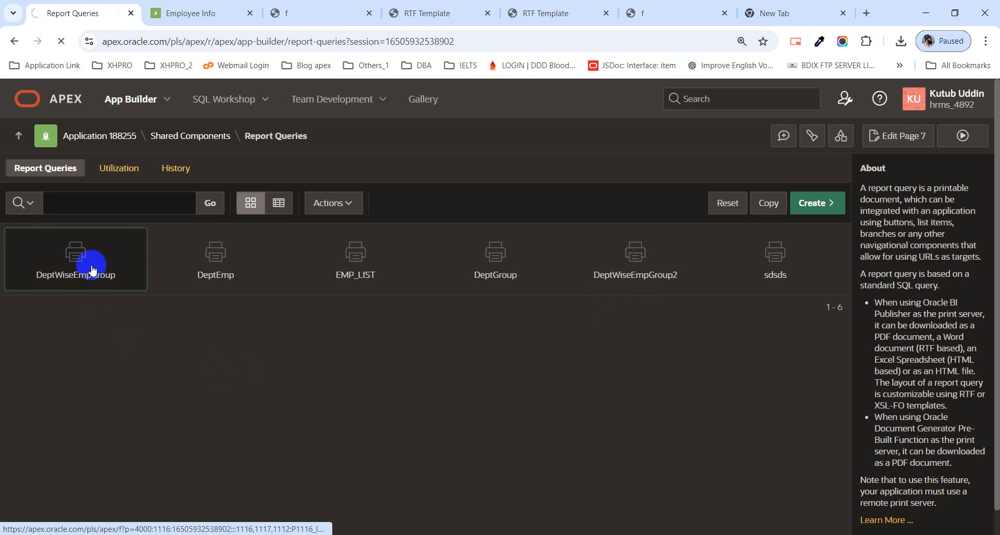
Step: Reopen the DeptWiseEmpGroup report query and download its XML data as a file
click(92, 270)
scroll(445, 313, down, 5)
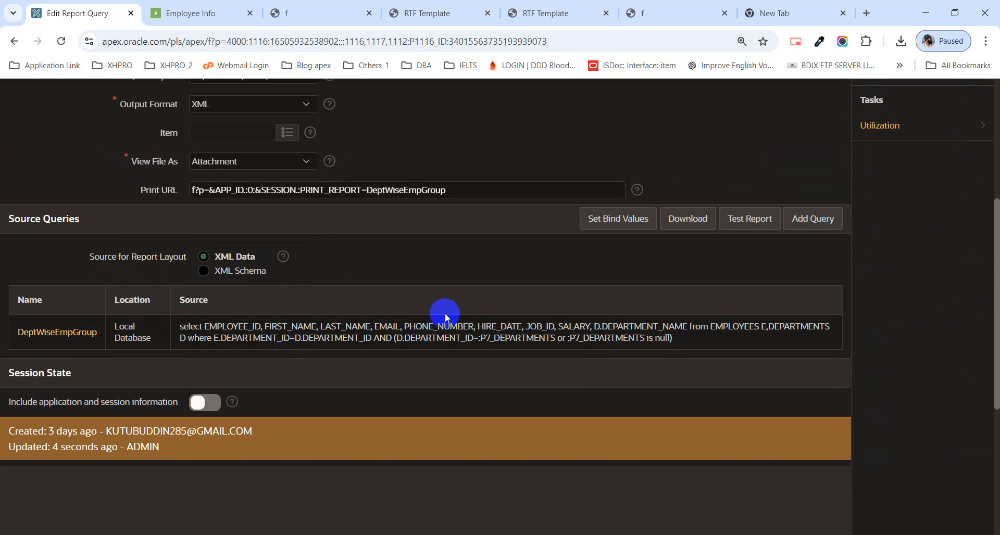
scroll(531, 308, up, 1)
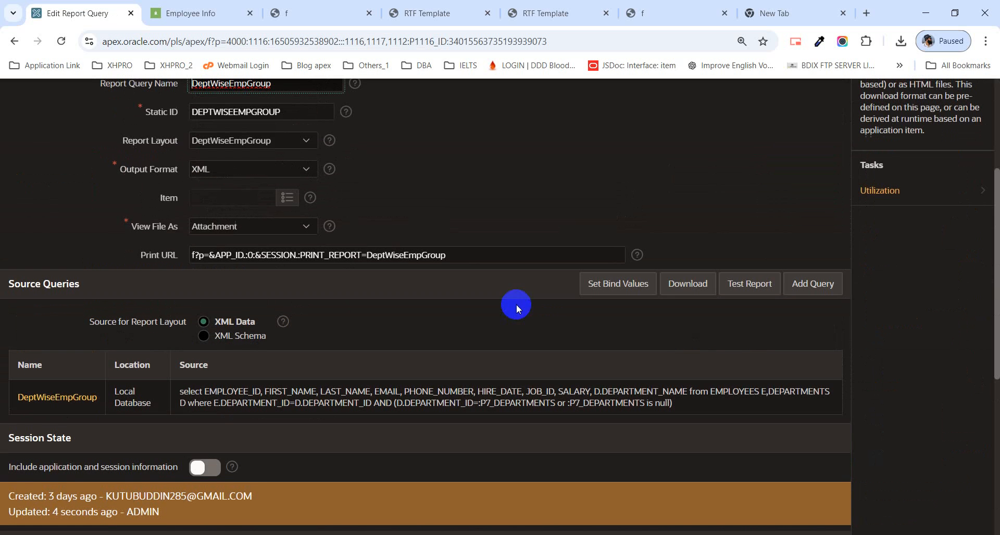
click(686, 286)
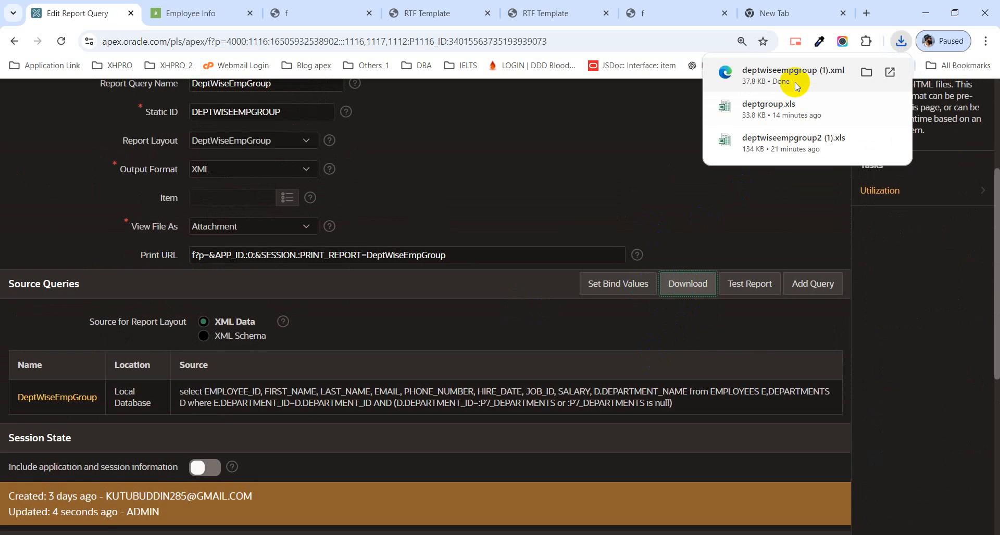
Step: Switch to File Explorer and copy Employee_List.rtf from the Apex_Class_06 folder into Apex_Class_07
click(235, 534)
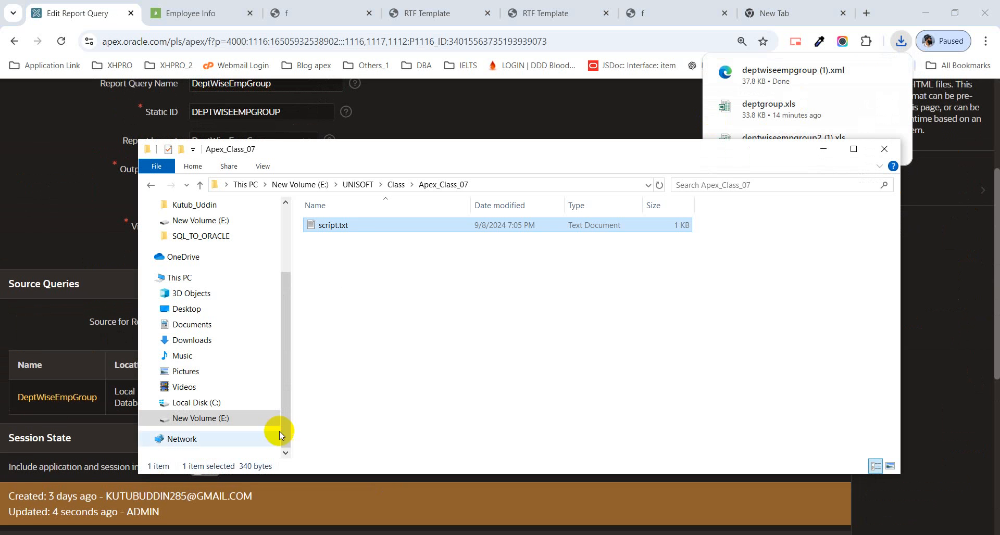
click(395, 185)
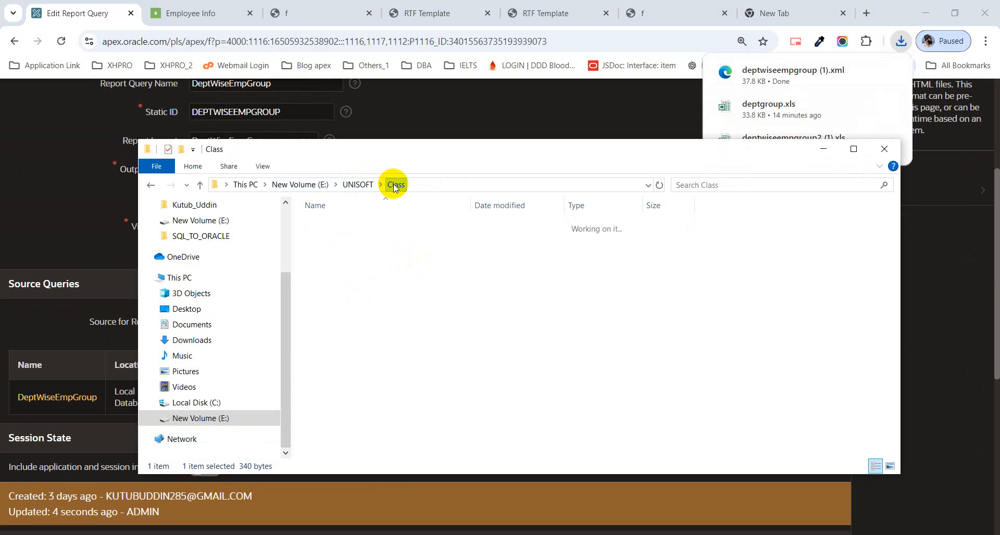
double_click(358, 281)
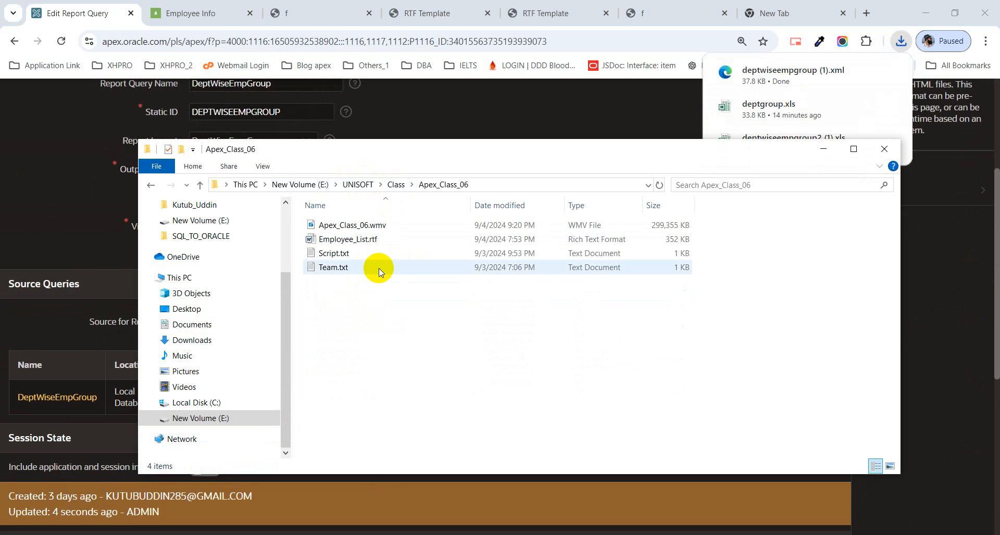
click(370, 240)
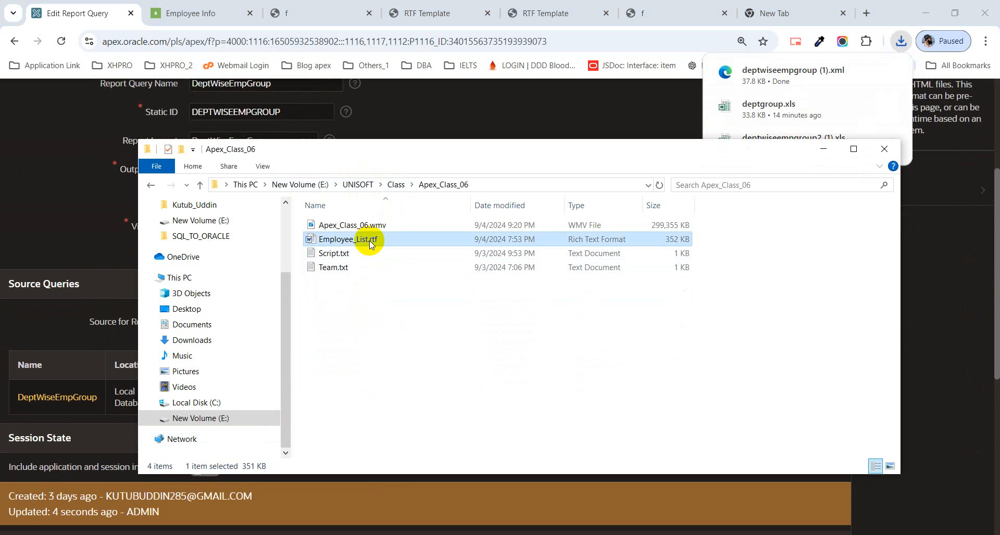
click(200, 185)
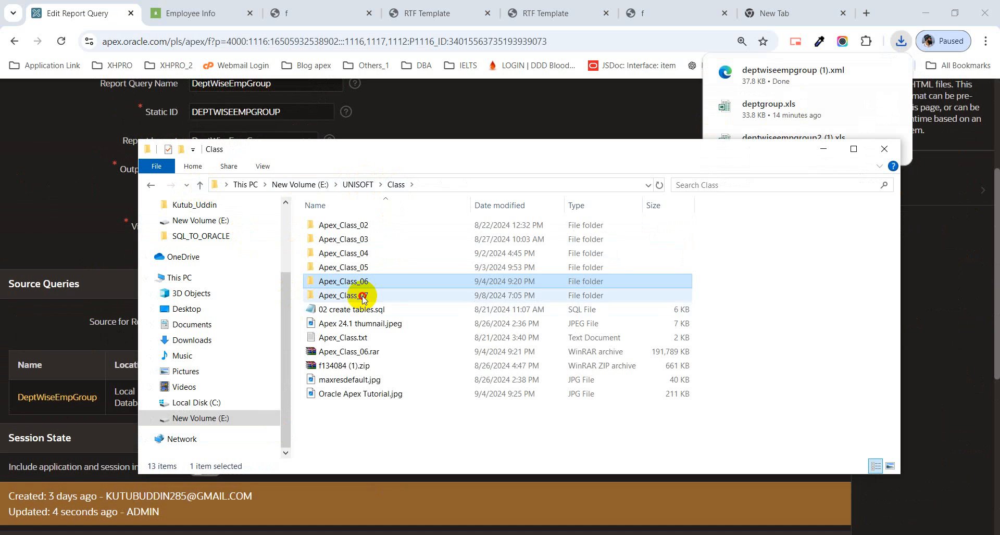
double_click(358, 295)
key(ctrl+v)
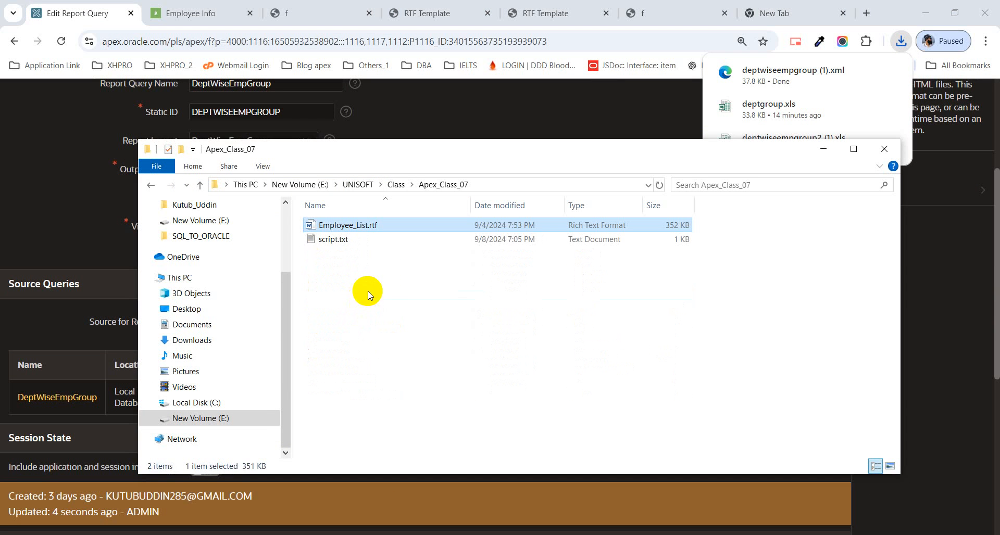
Step: Open the copied Employee_List.rtf in Word, delete the department grouping and employee table below the header, and save the document
double_click(367, 227)
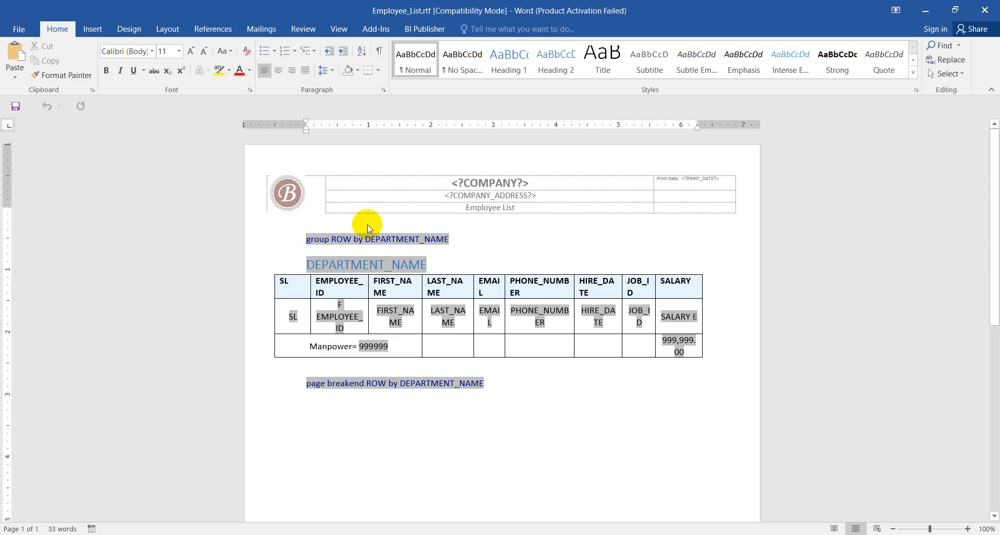
click(451, 266)
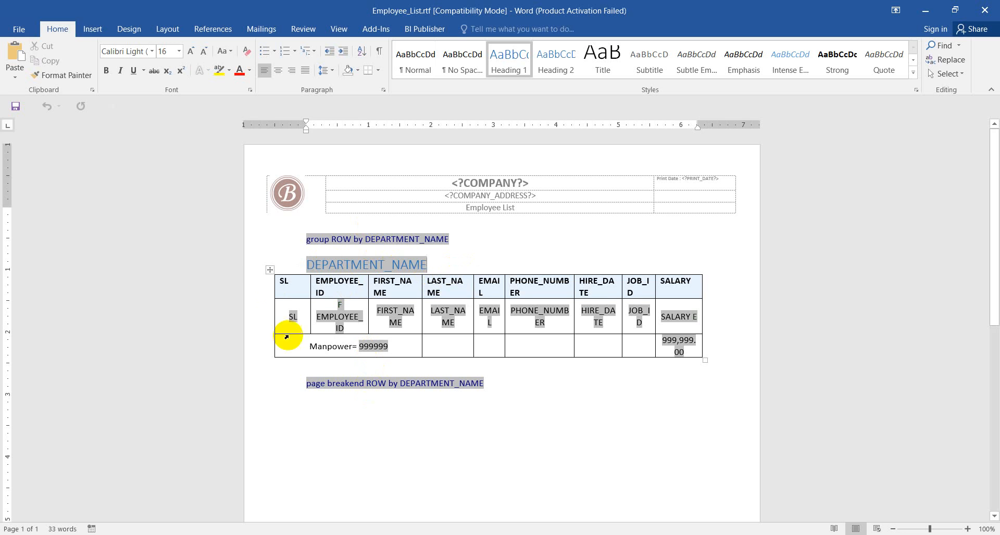
drag(283, 236, 435, 395)
key(Delete)
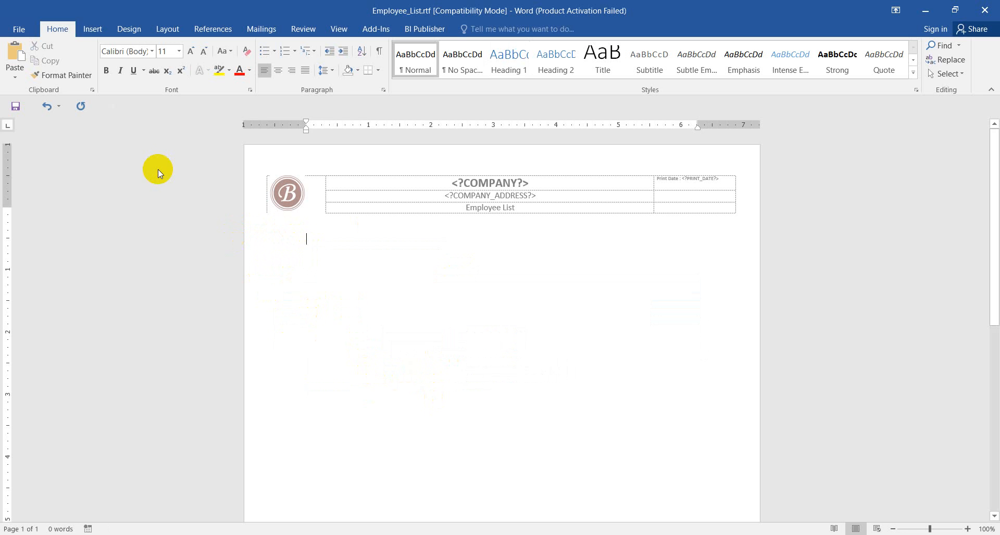
click(26, 109)
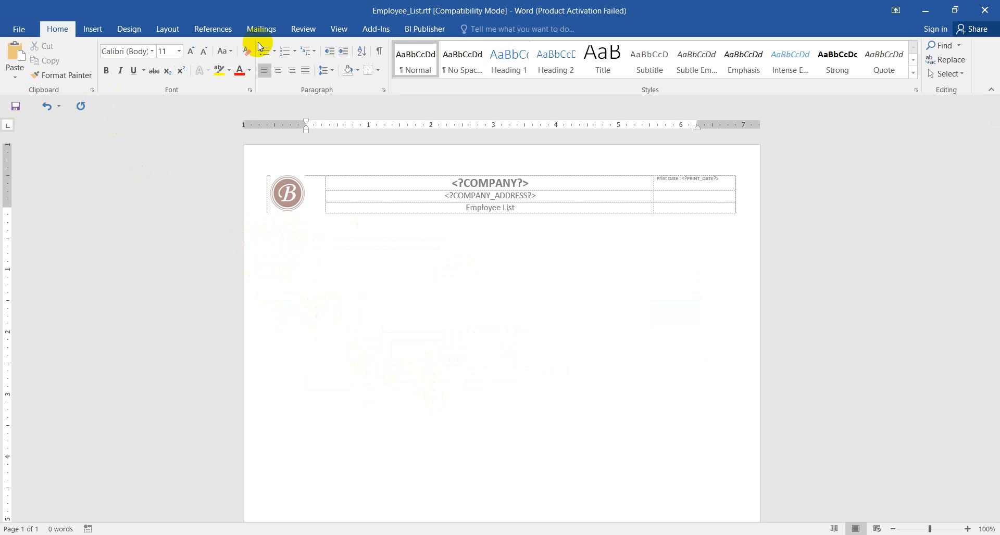
Step: Load the downloaded deptwiseempgroup (1).xml file as BI Publisher sample data for the template
click(414, 30)
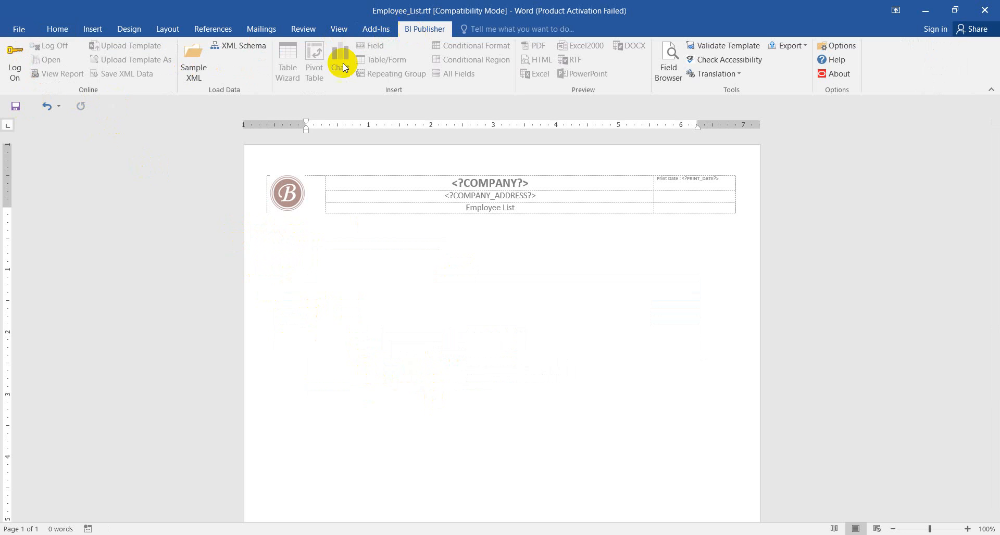
click(199, 74)
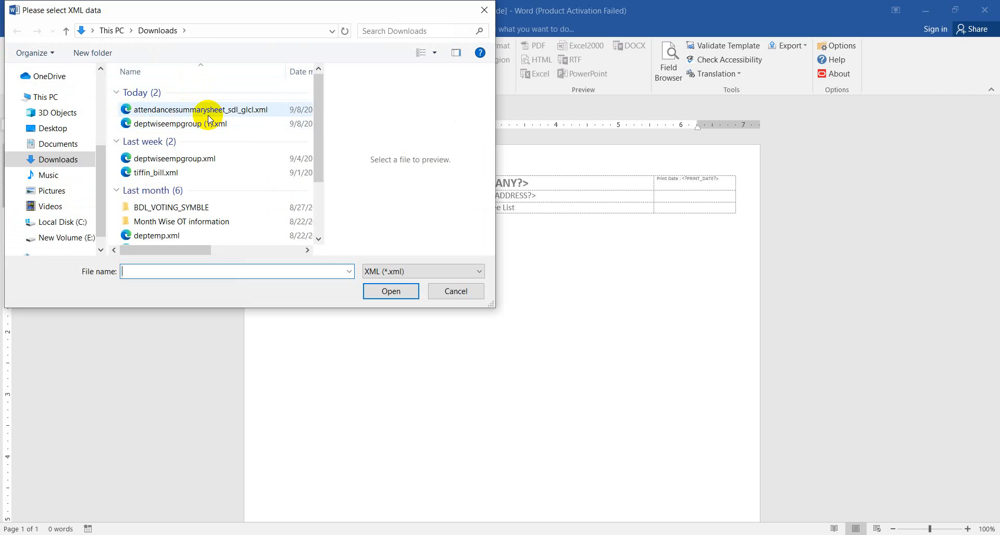
click(298, 72)
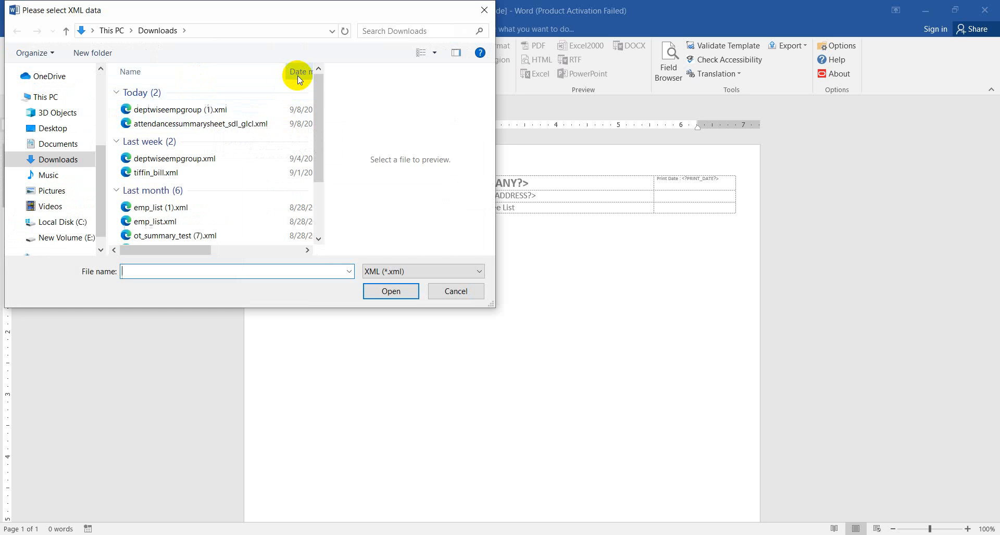
click(203, 113)
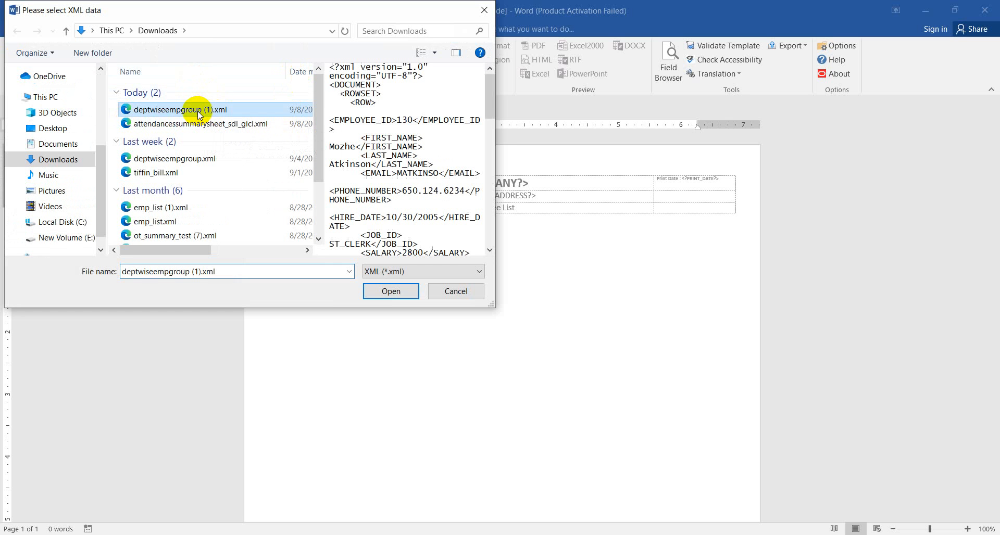
click(400, 289)
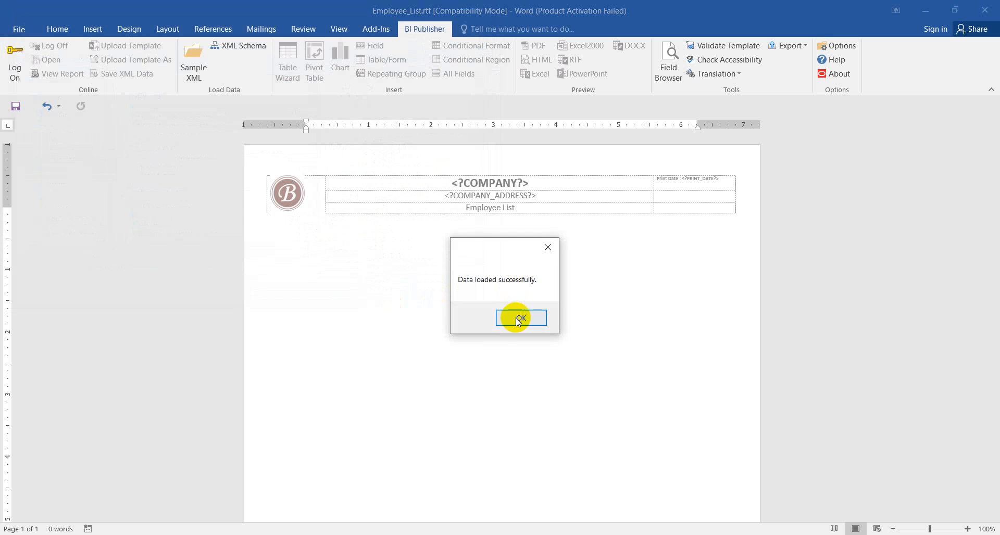
click(518, 318)
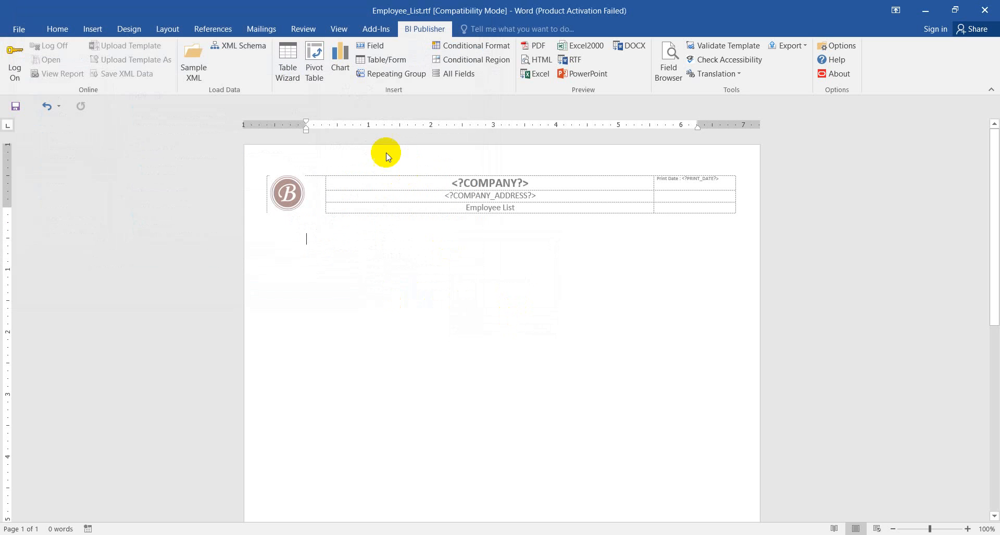
Step: Start a BI Publisher Table Wizard report in Table format on the DOCUMENT/ROWSET/ROW data set and include all available fields
click(297, 66)
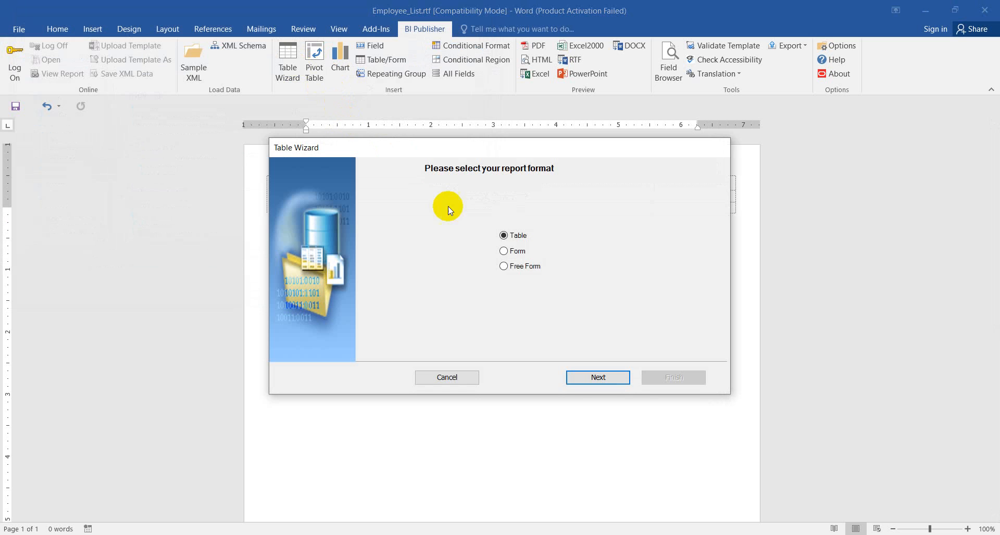
click(615, 384)
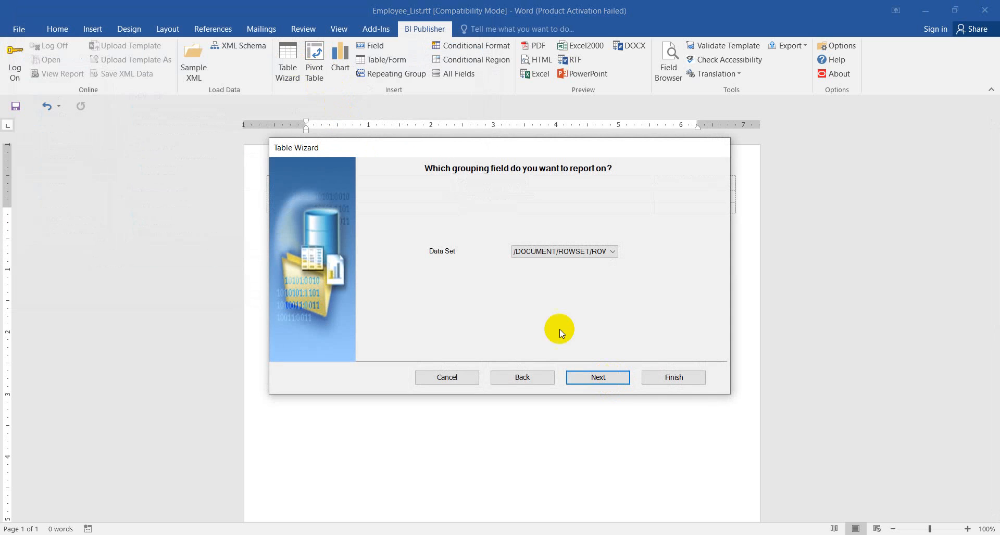
click(583, 378)
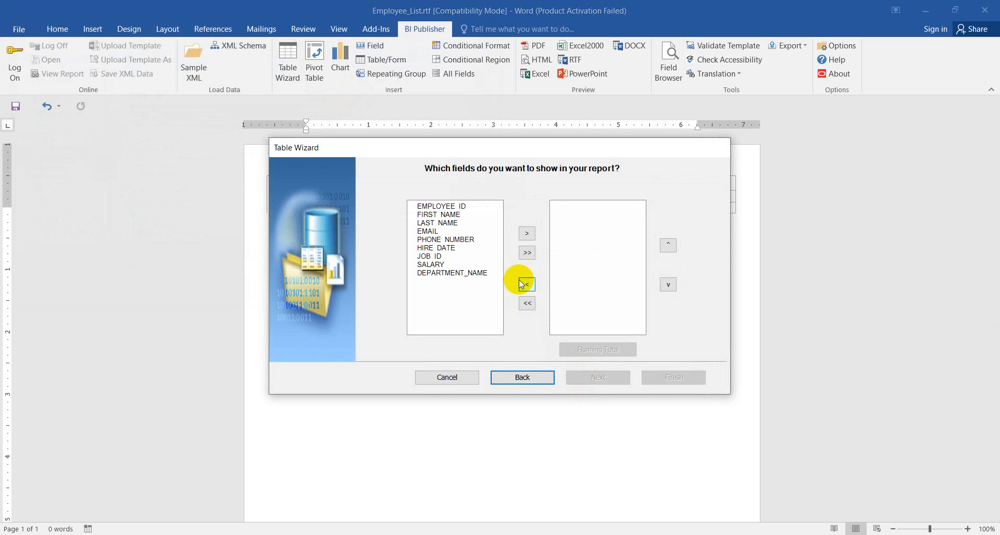
click(528, 253)
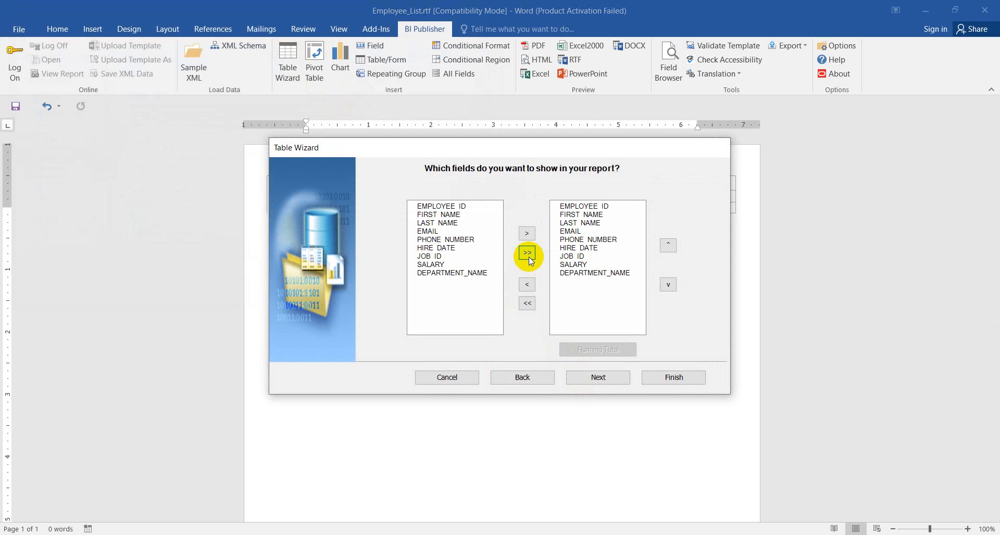
click(598, 385)
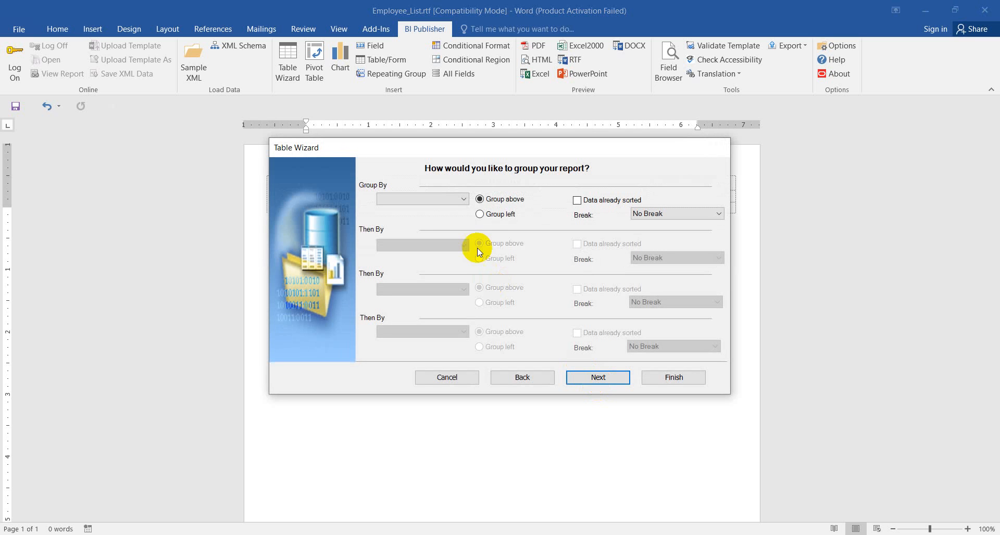
Step: Group the report by DEPARTMENT_NAME with the Group left option, leave sorting unset, and insert the table
click(480, 214)
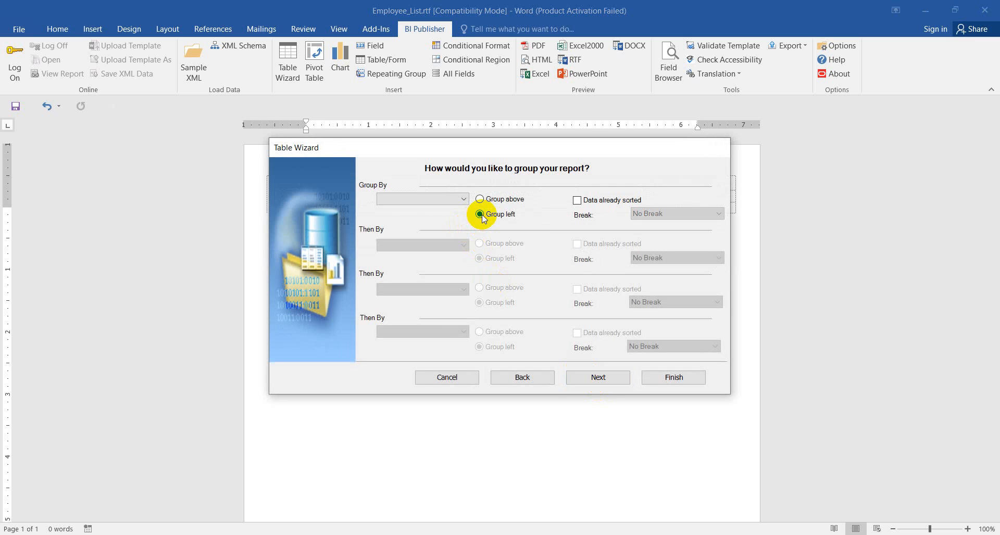
click(455, 200)
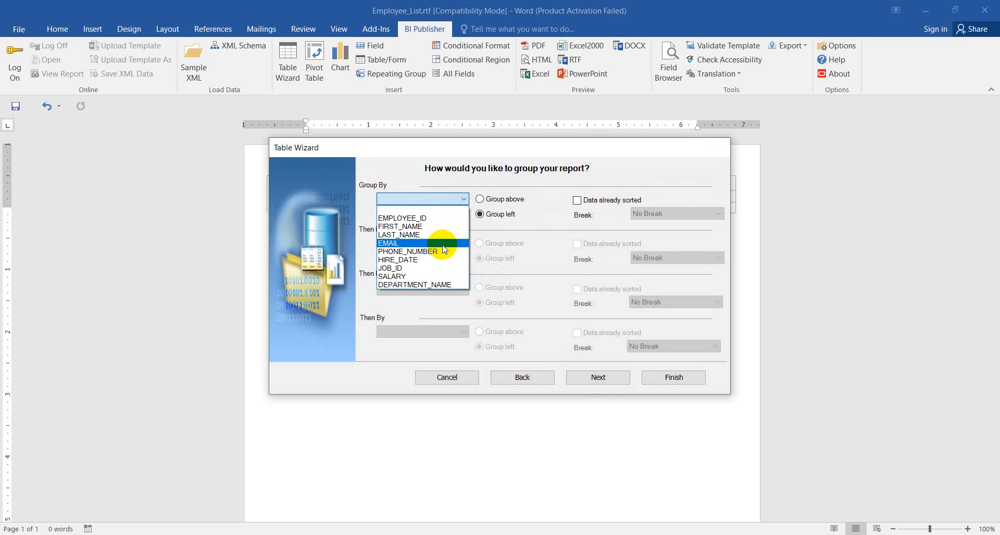
click(441, 284)
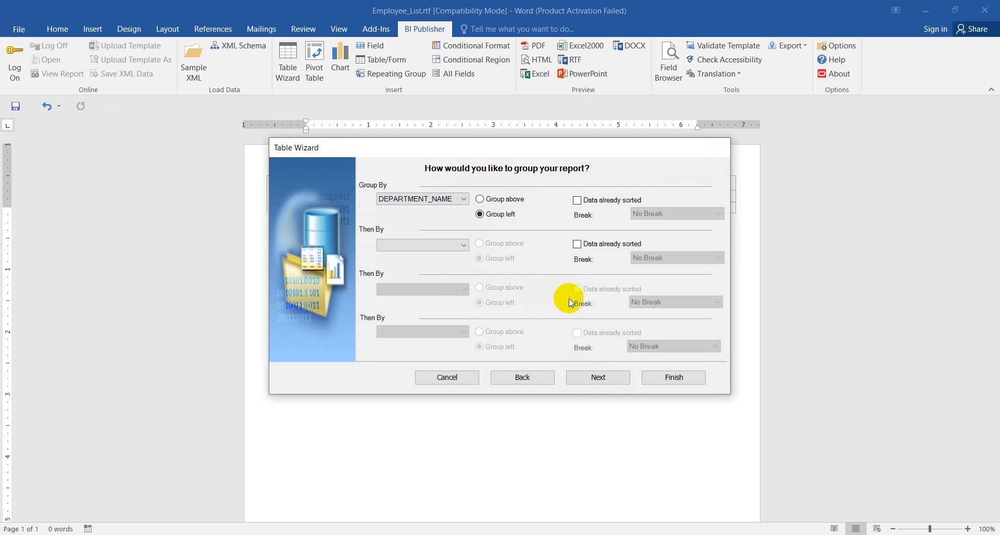
click(597, 384)
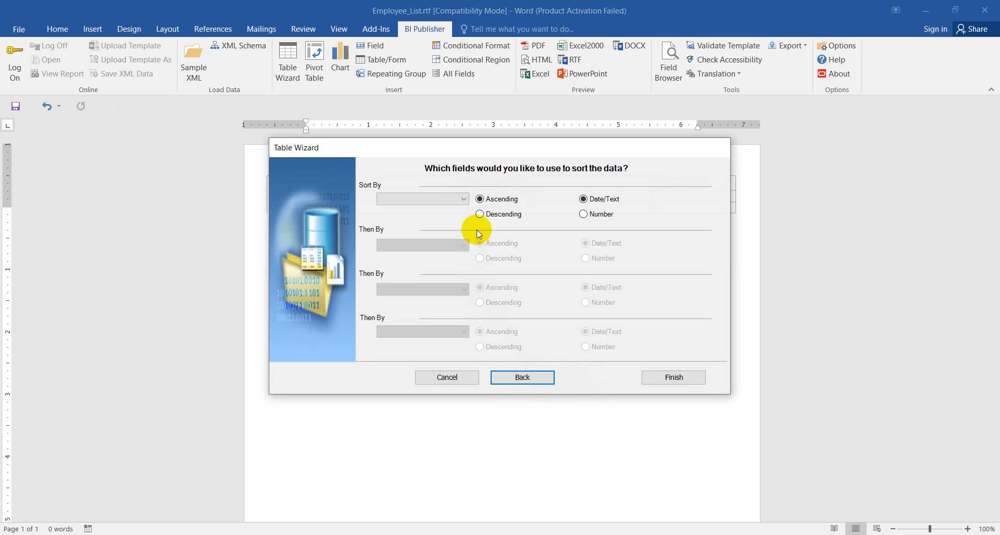
click(660, 380)
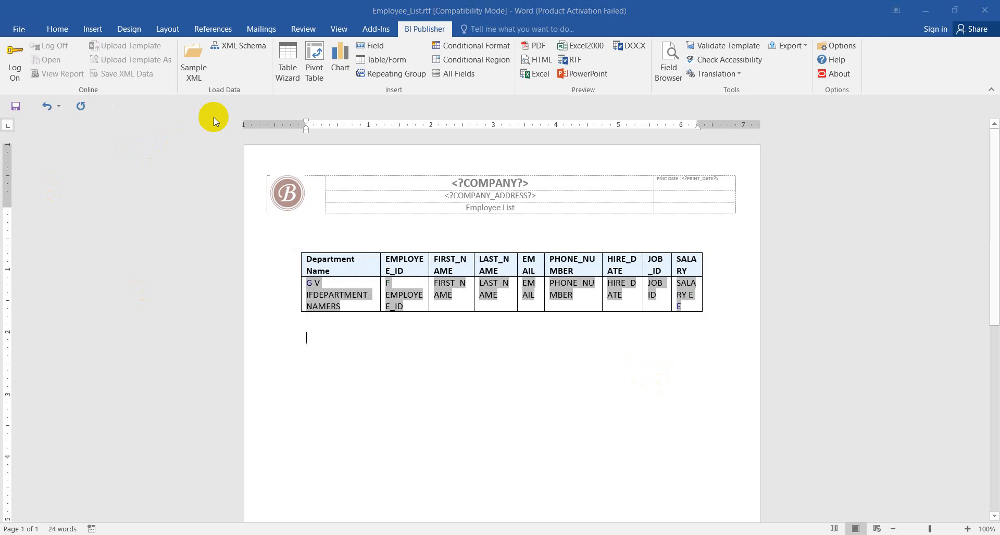
Step: Preview the template as PDF and examine how the employee rows are grouped beside each department across the pages
click(535, 47)
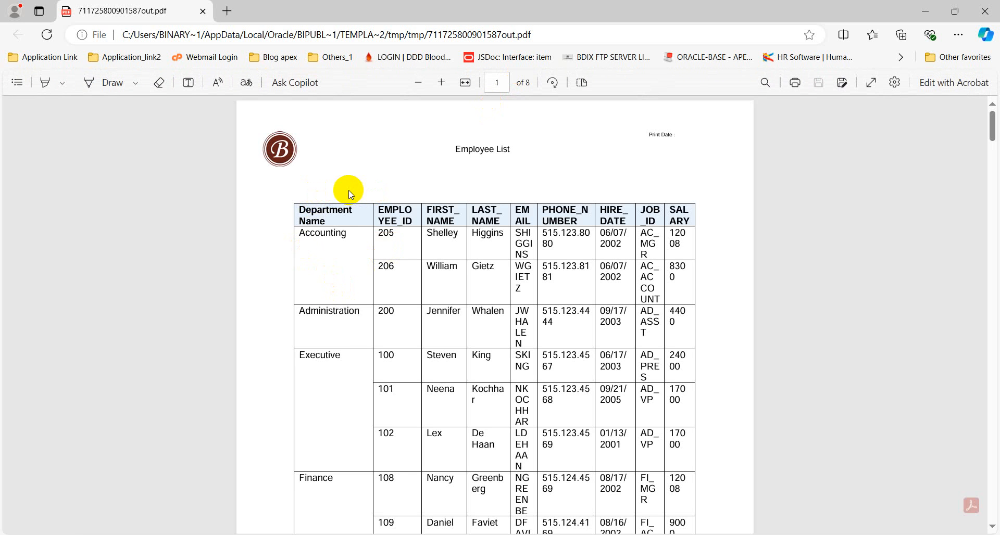
drag(346, 236, 306, 238)
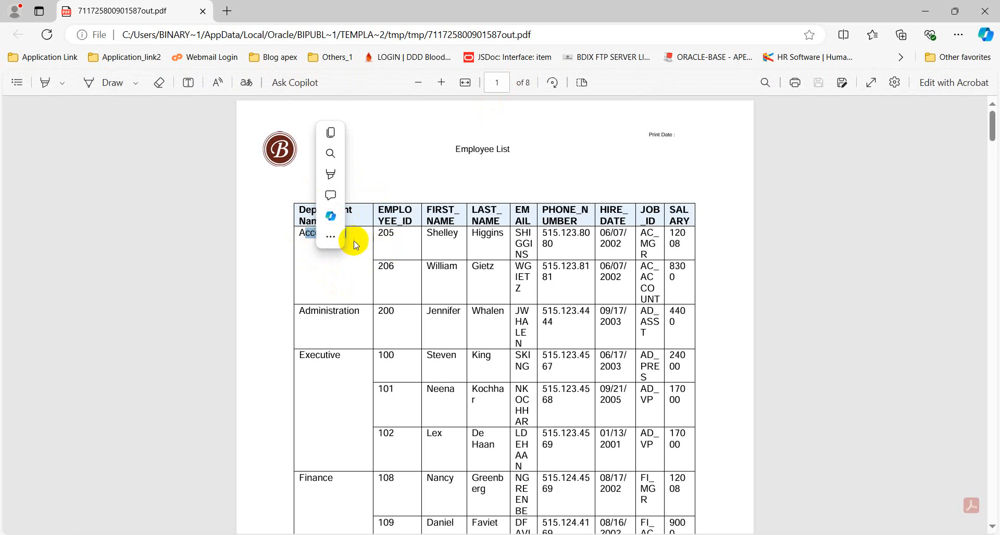
click(327, 270)
drag(329, 275, 339, 234)
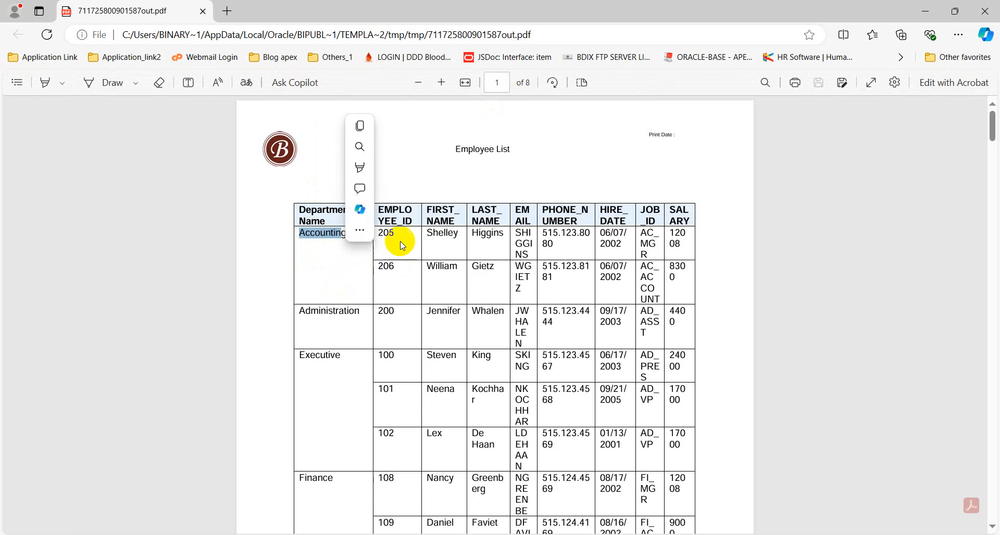
click(402, 239)
drag(477, 237, 470, 237)
click(410, 239)
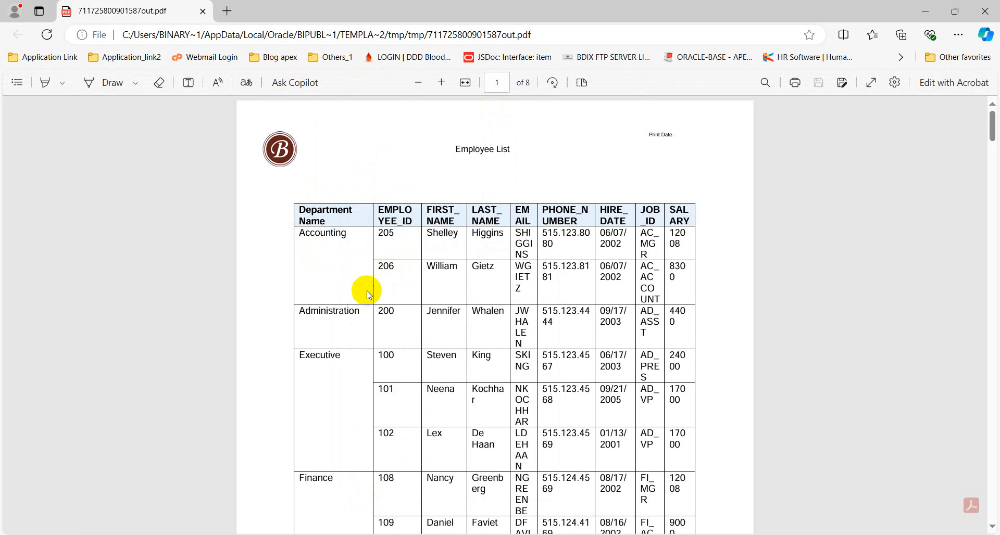
double_click(388, 268)
click(386, 311)
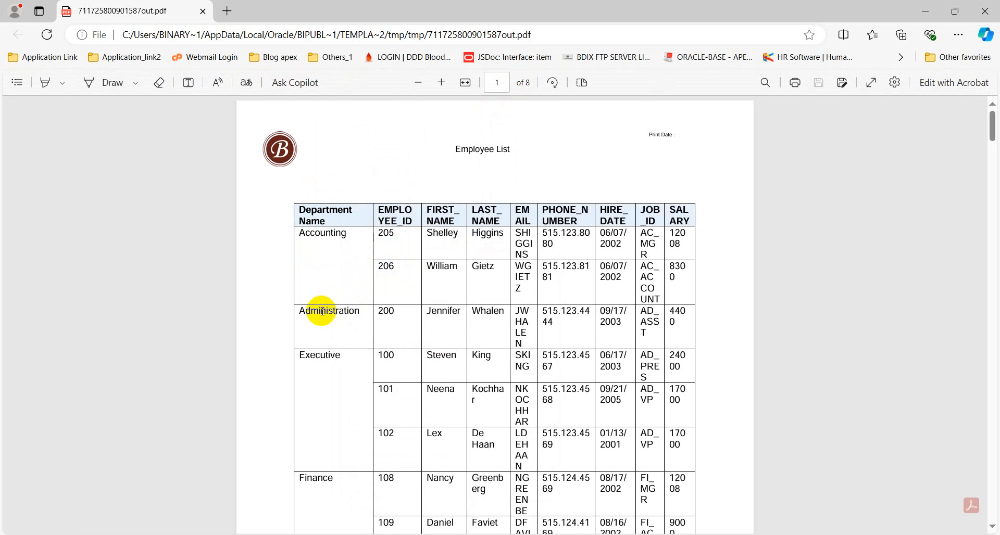
double_click(393, 316)
scroll(326, 312, down, 3)
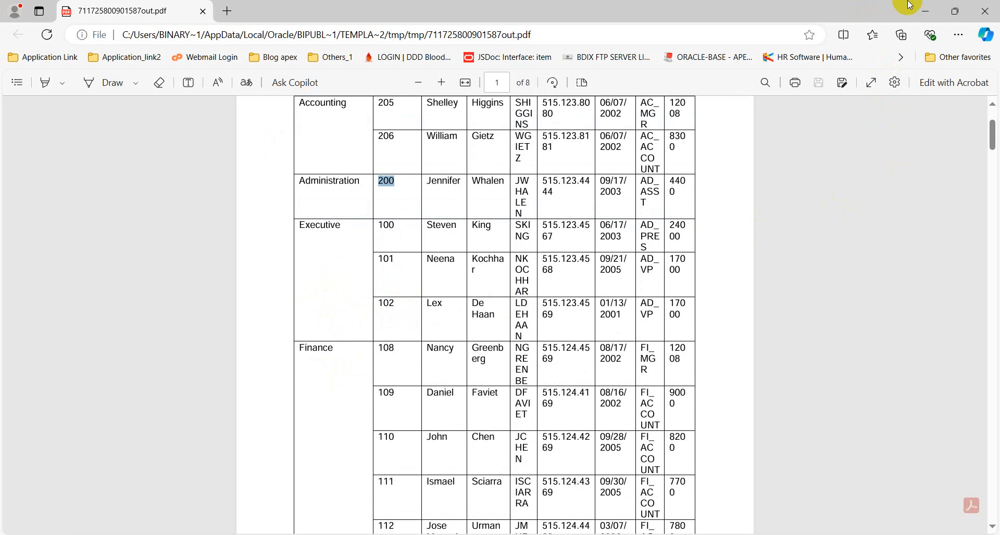
scroll(607, 242, down, 10)
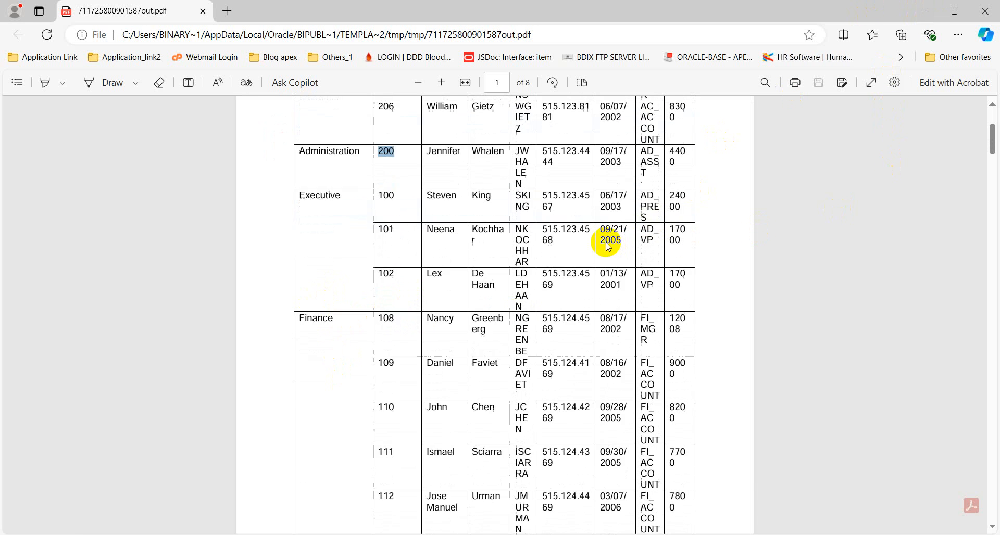
scroll(607, 250, down, 14)
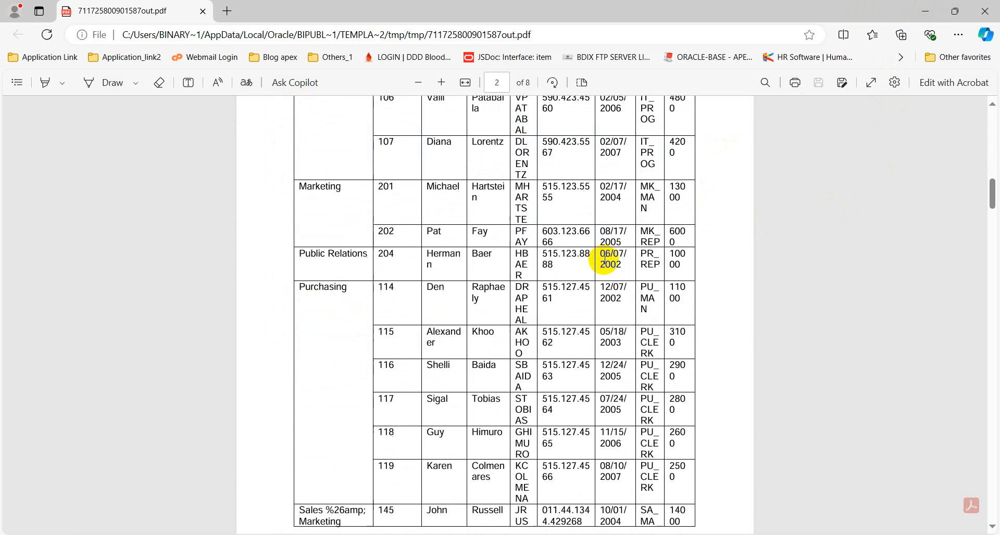
Step: Minimize the preview, Word and File Explorer windows, and open the APEX application's Shared Components page in a new browser tab
click(927, 12)
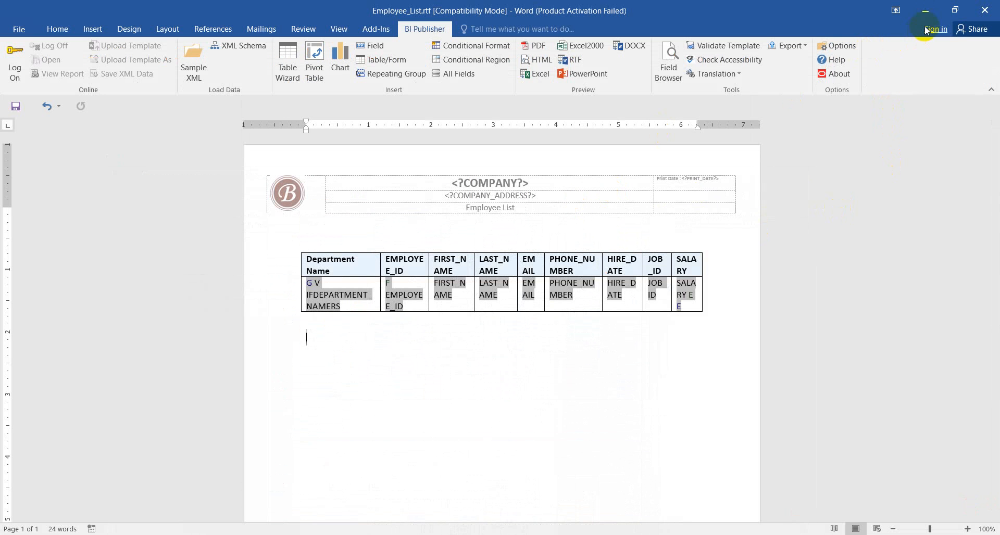
click(923, 12)
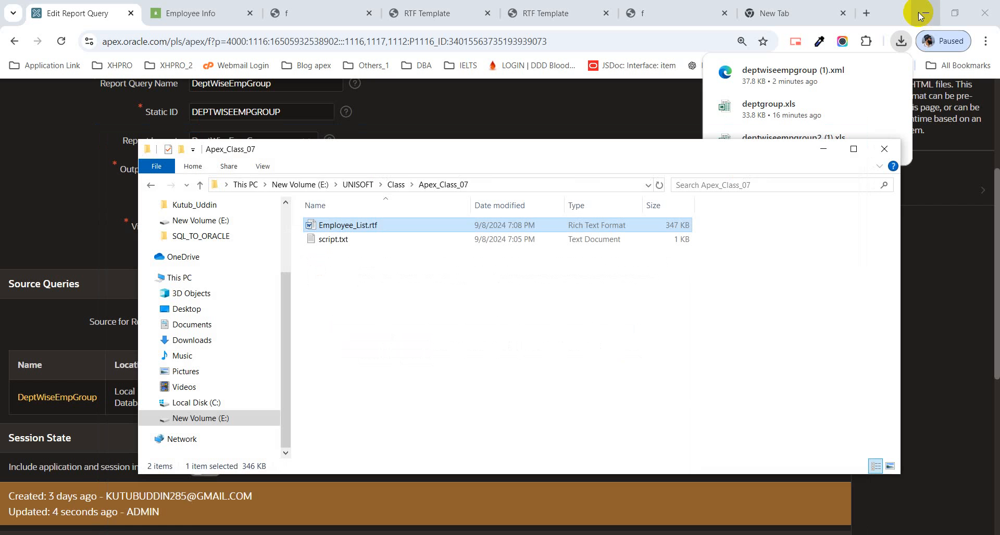
click(827, 151)
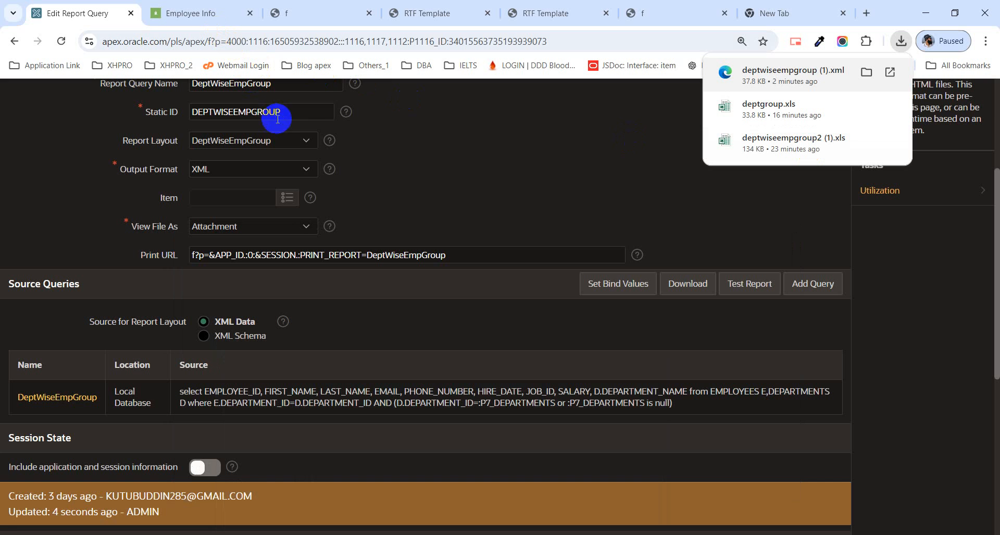
scroll(344, 180, up, 4)
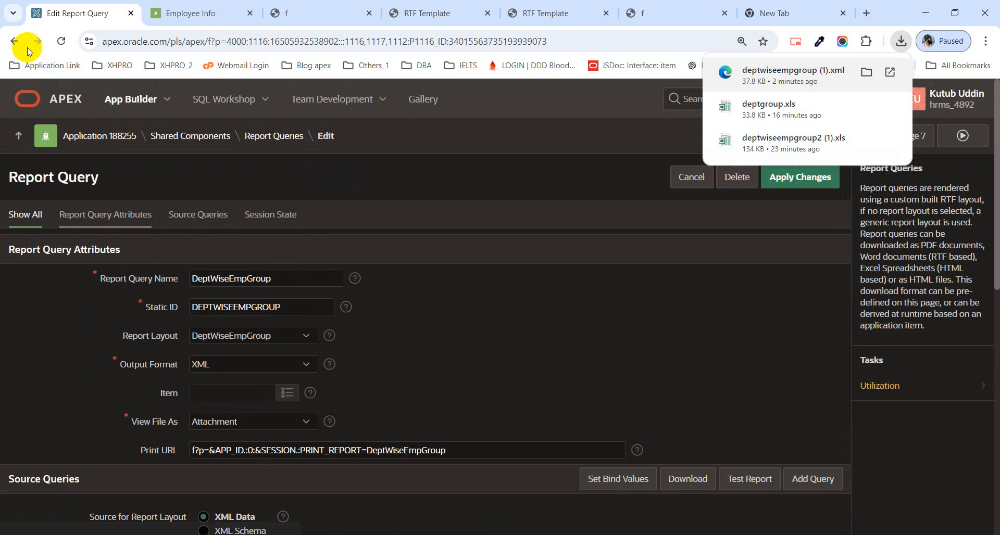
middle_click(221, 136)
click(177, 9)
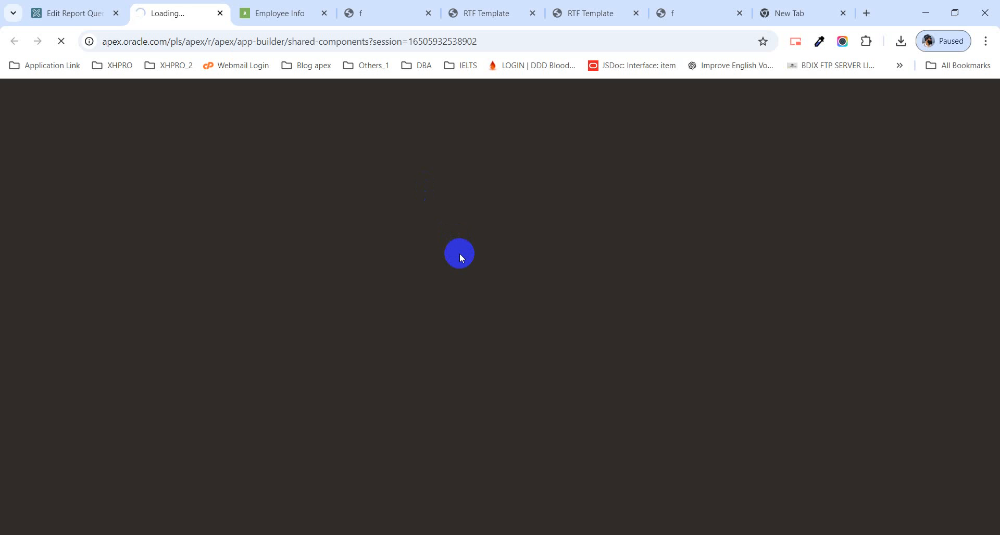
scroll(460, 260, down, 3)
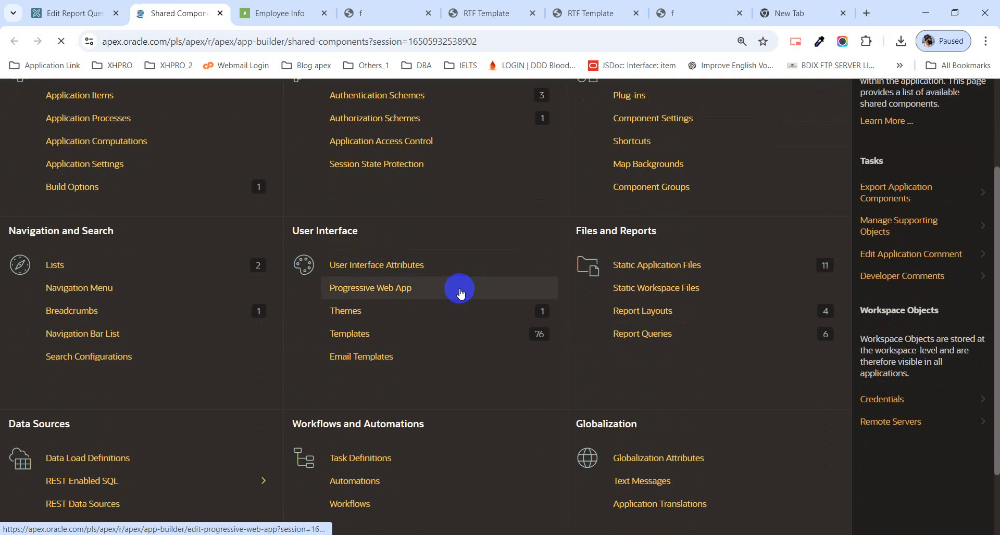
Step: Open the DeptGroup report query, check its layout and output settings, and return to the Shared Components page
click(79, 15)
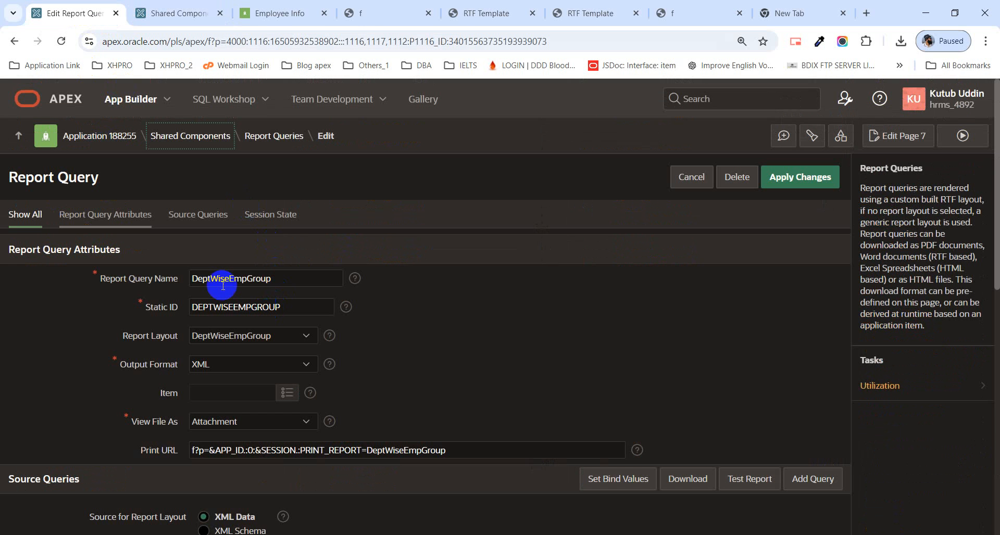
click(14, 41)
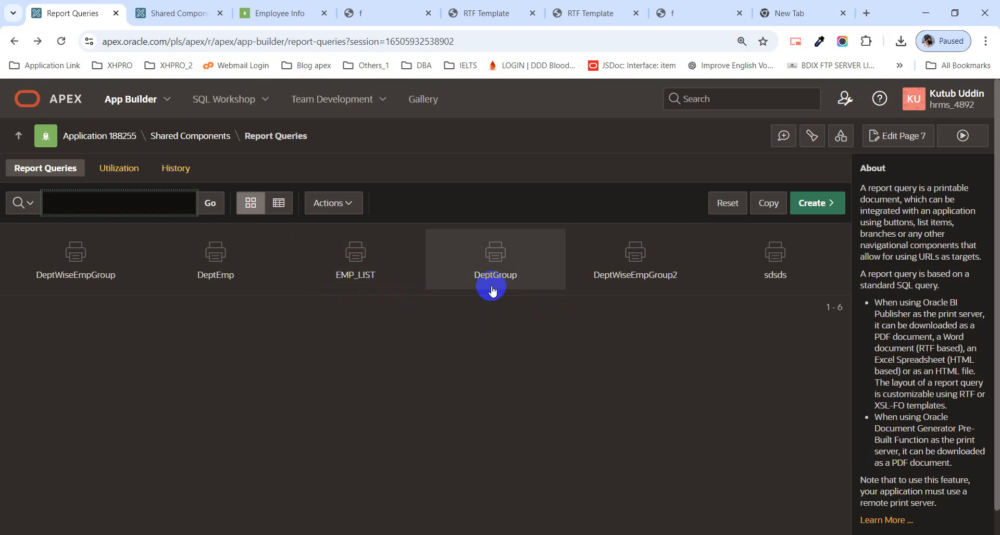
click(490, 284)
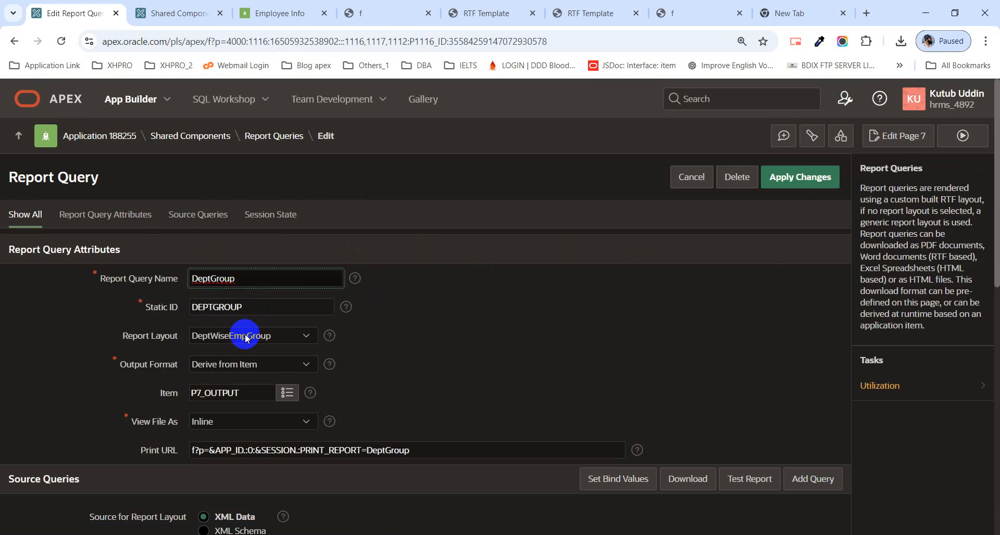
scroll(244, 333, down, 1)
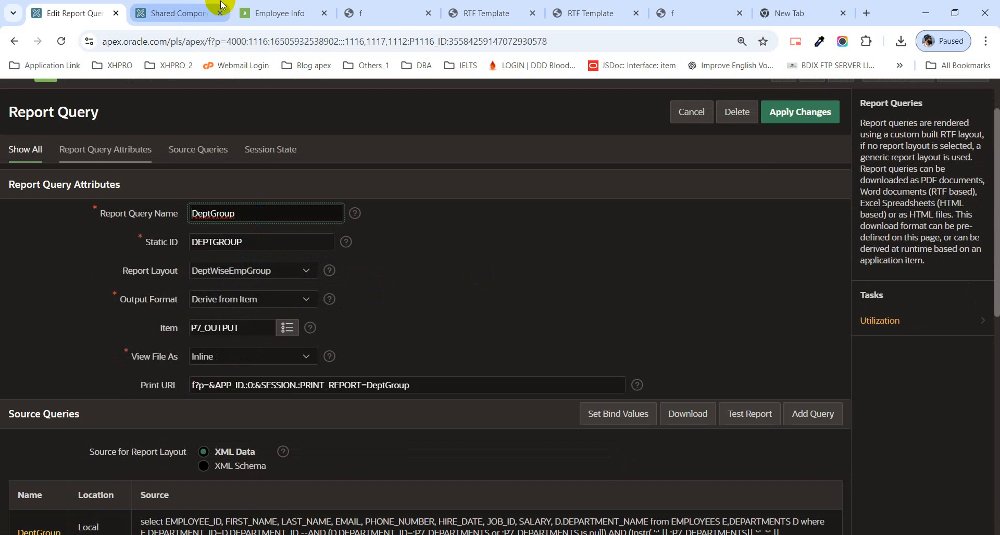
click(169, 13)
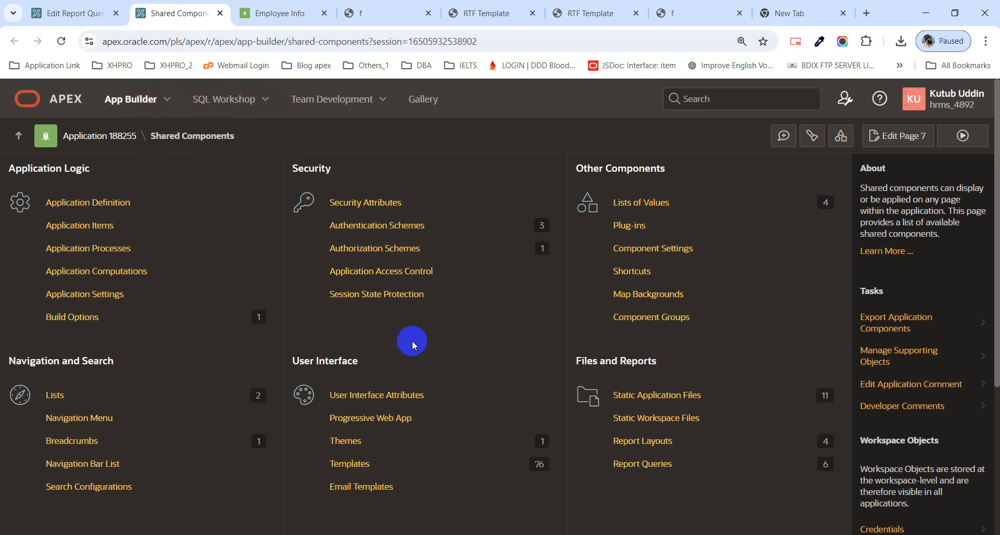
Step: Open the DeptWiseEmpGroup report layout from the application's shared components for editing
scroll(411, 345, down, 3)
click(658, 317)
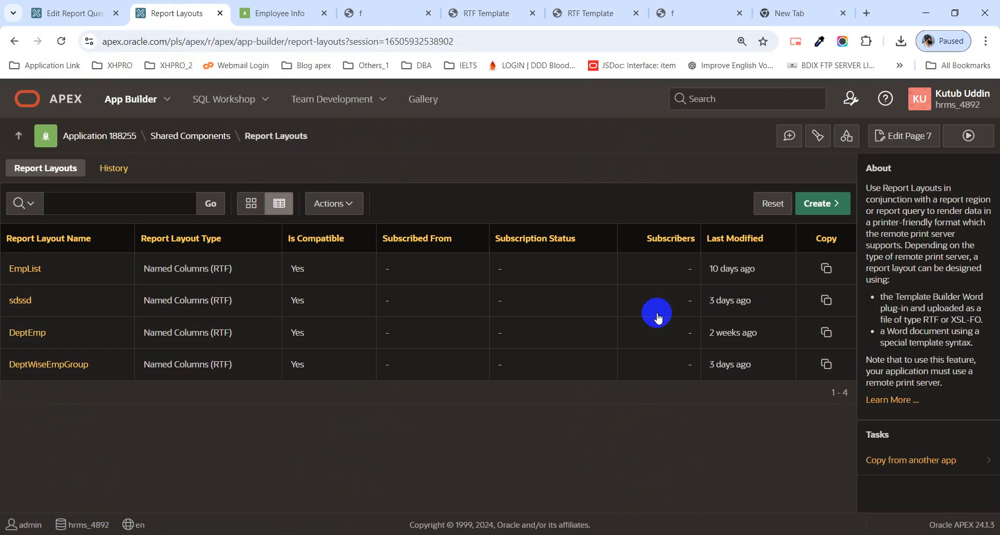
click(50, 371)
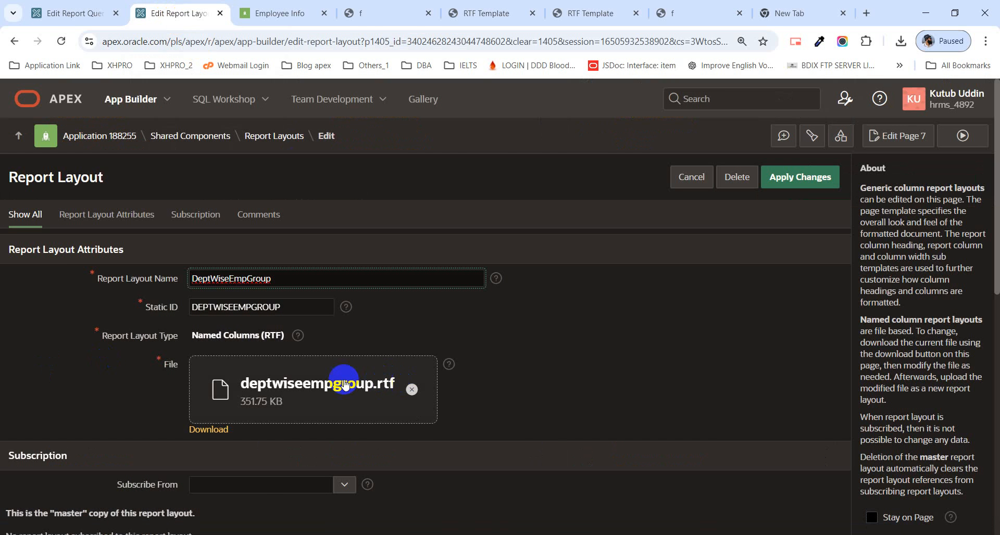
Step: Replace the layout's file with Employee_List.rtf from the UNISOFT\Class\Apex_Class_07 folder on drive E and apply the changes
click(272, 386)
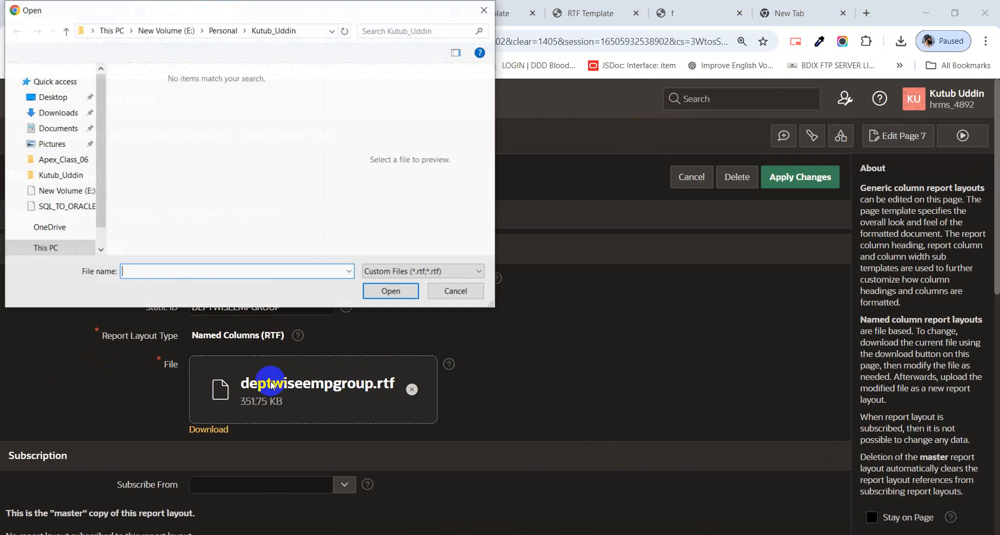
click(65, 241)
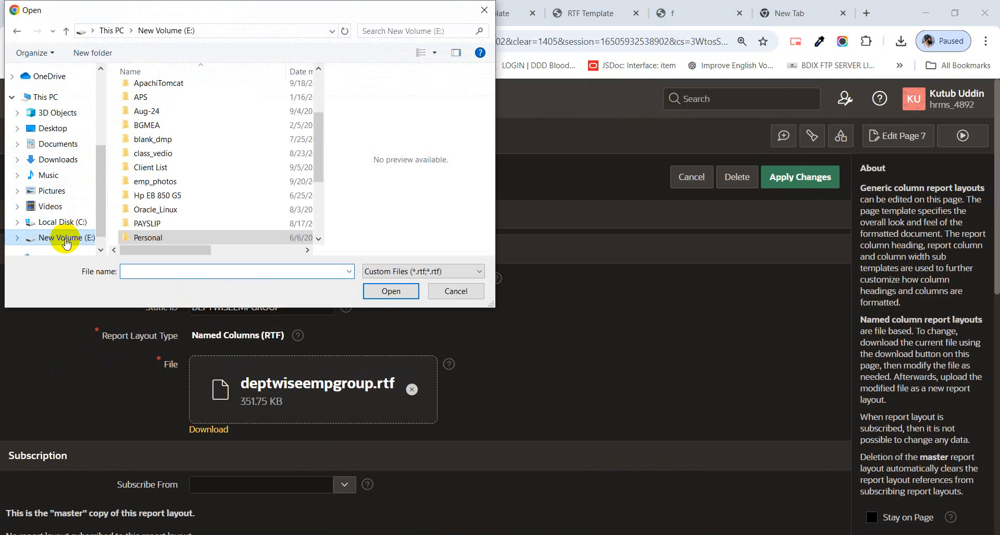
scroll(180, 183, down, 5)
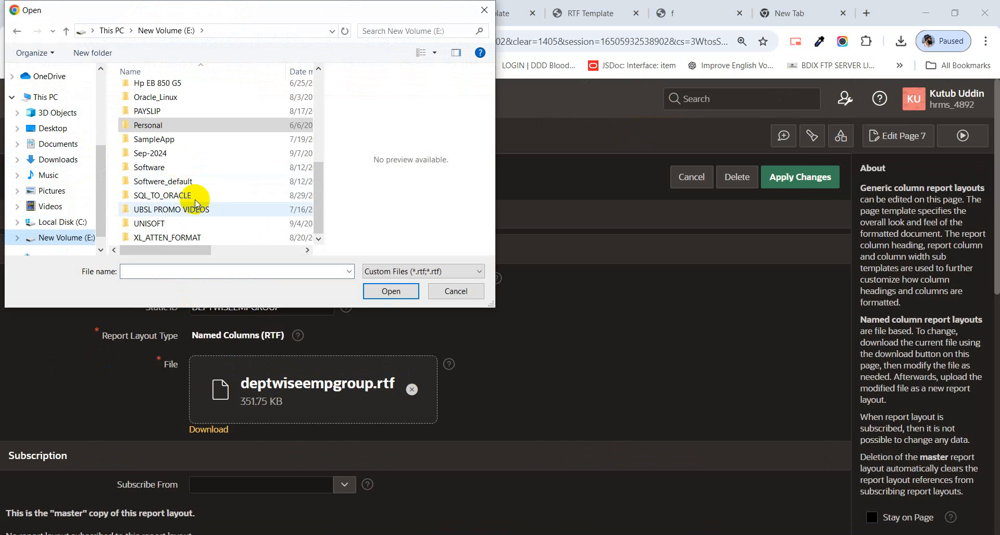
click(180, 210)
click(168, 224)
double_click(168, 224)
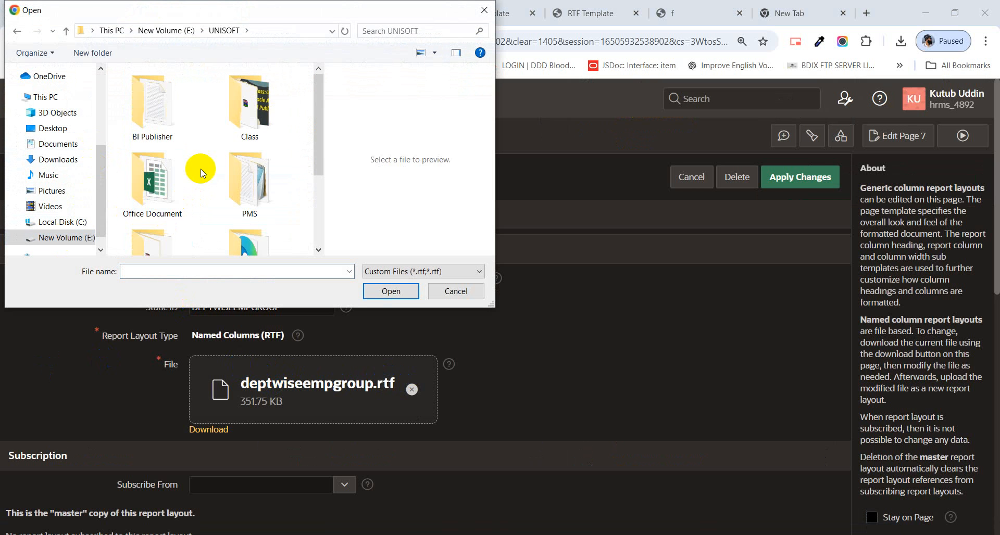
double_click(256, 114)
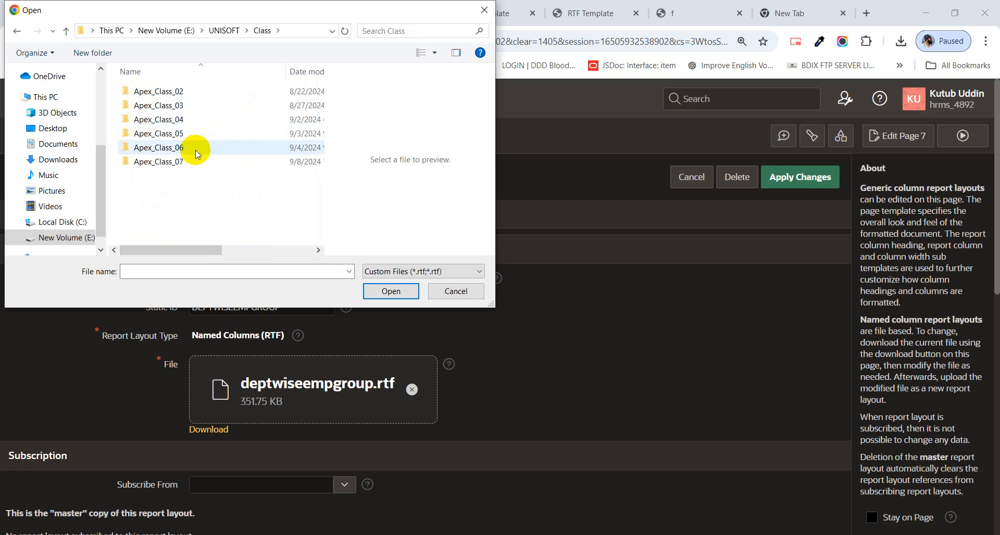
double_click(239, 161)
click(190, 93)
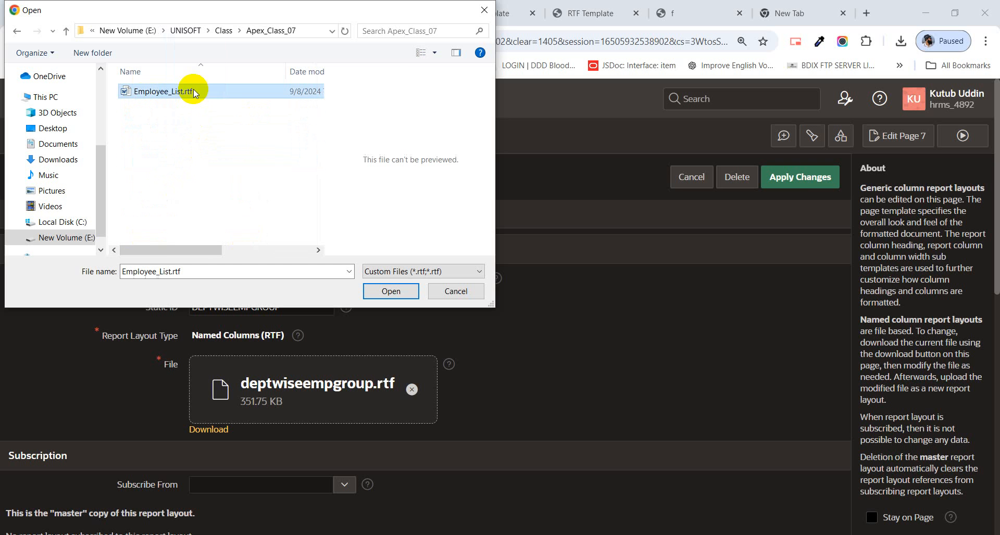
click(391, 291)
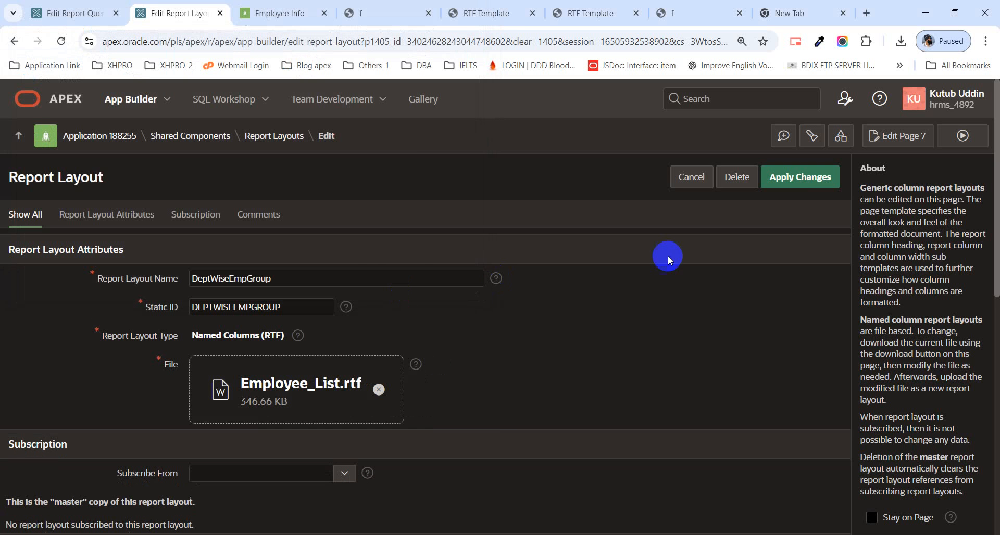
click(815, 183)
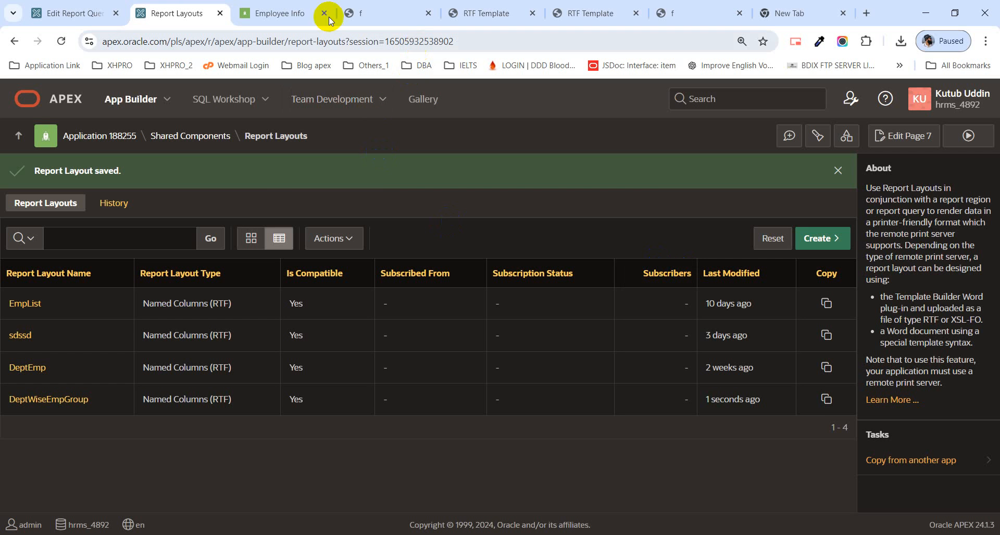
Step: Print the Employee Info report for Administration and Marketing as PDF and examine the department grouping and page footer
mouse_move(276, 7)
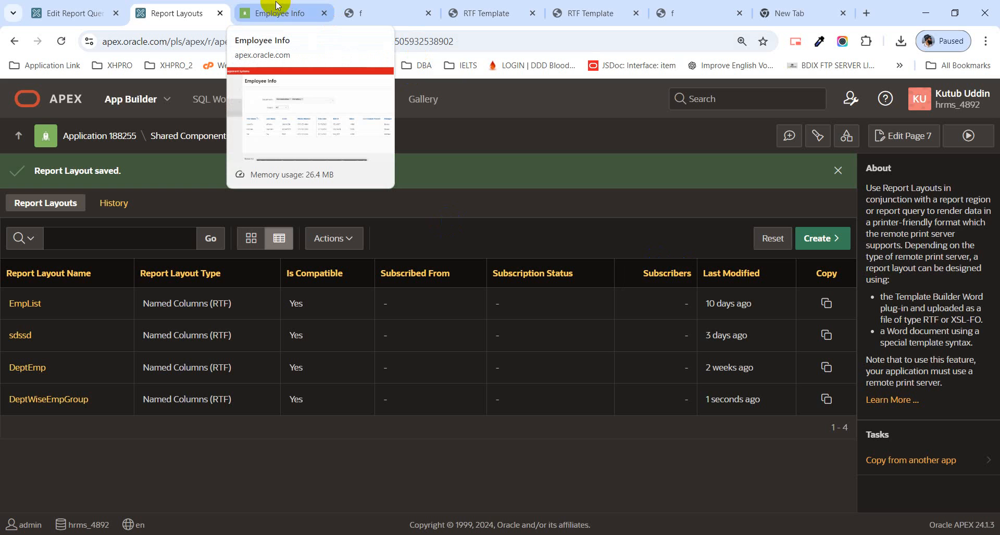
click(277, 8)
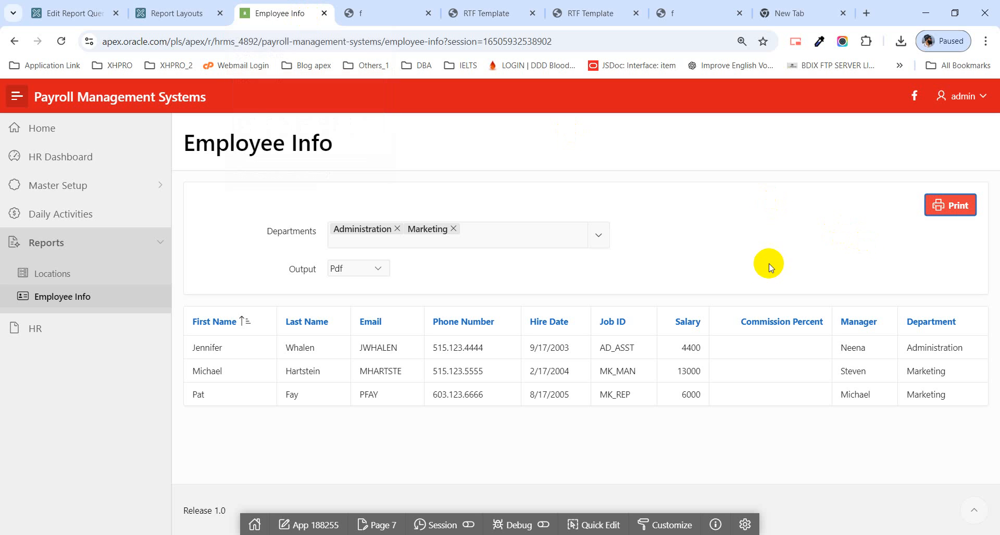
click(945, 209)
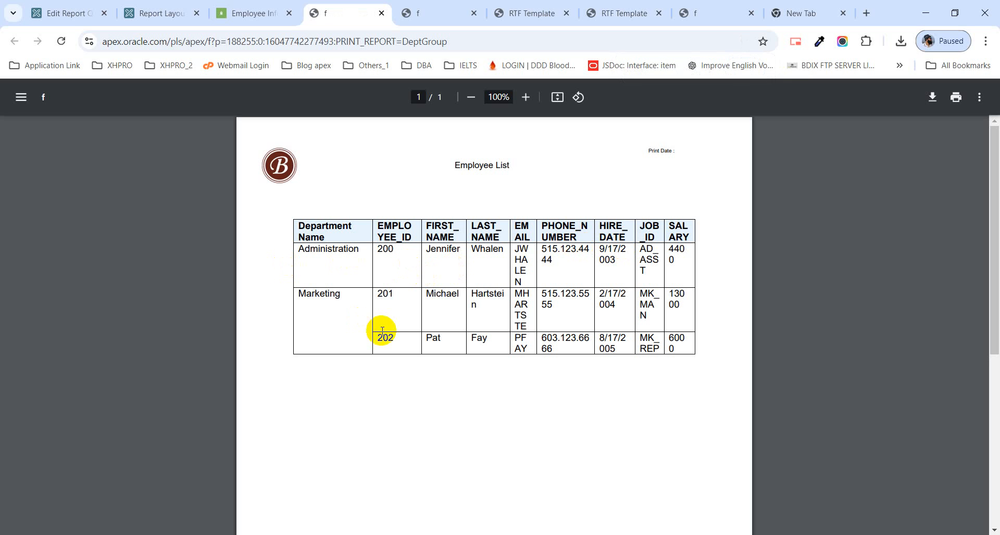
scroll(395, 344, down, 5)
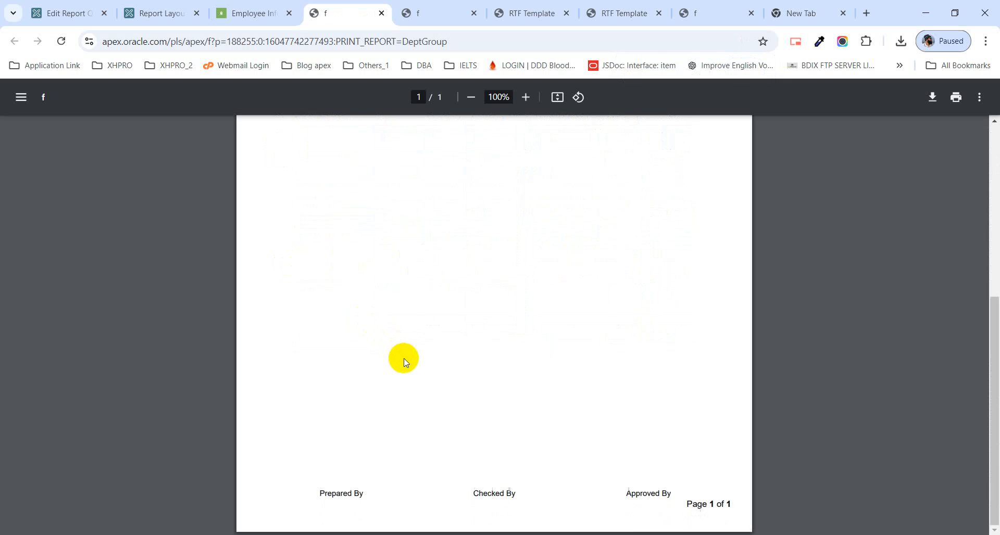
scroll(412, 349, up, 4)
scroll(425, 338, up, 1)
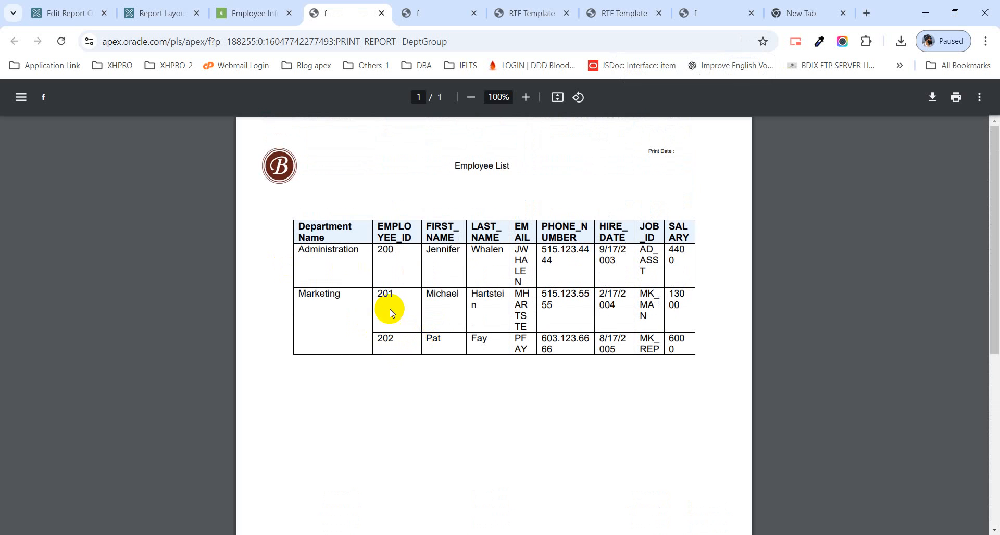
Step: Compare the newly printed PDF with the earlier DeptGroup PDF, checking how each lays out the departments
click(264, 15)
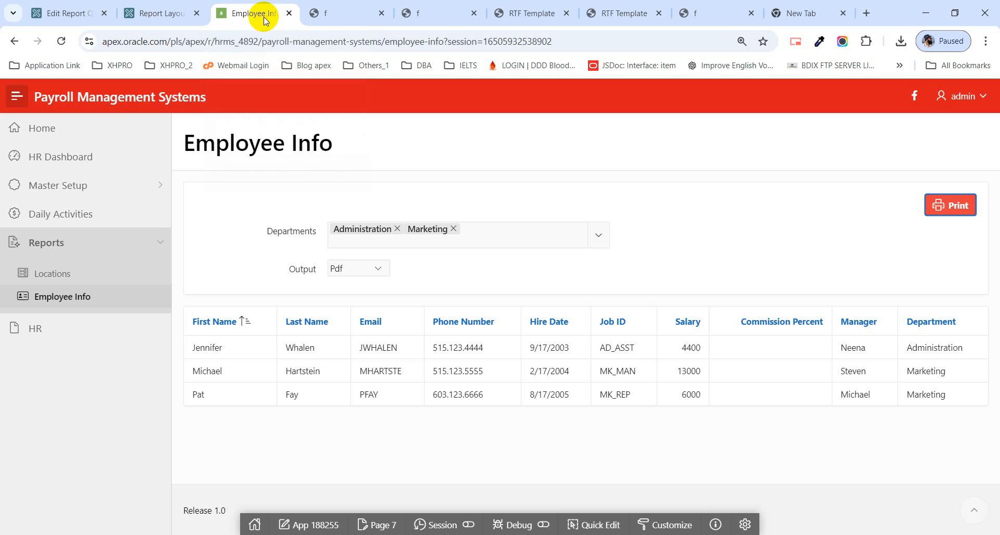
click(359, 11)
click(446, 13)
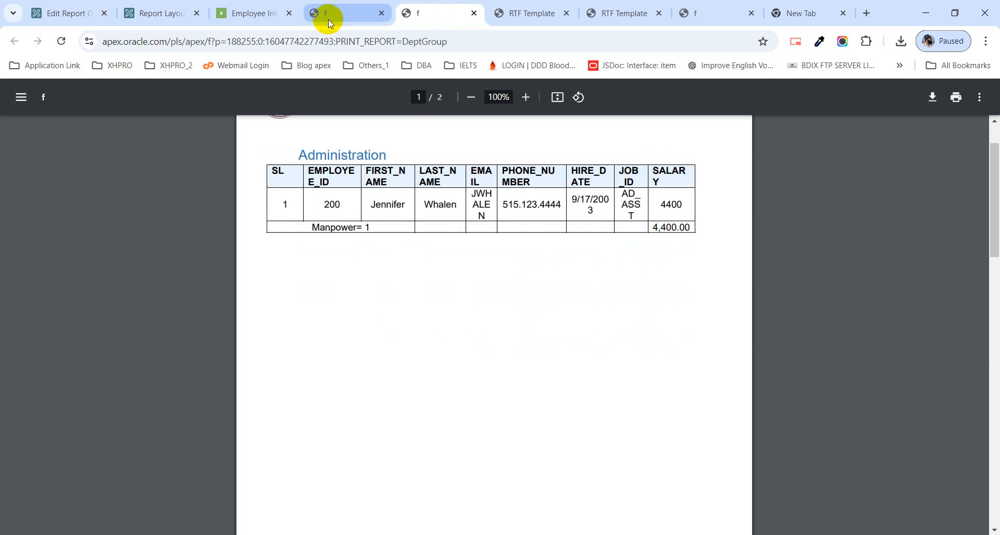
click(339, 13)
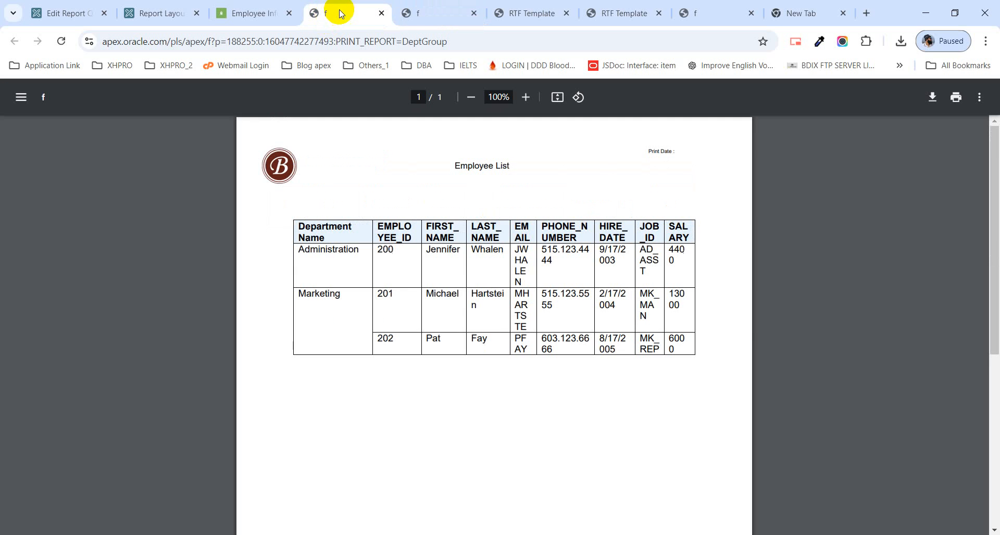
click(439, 17)
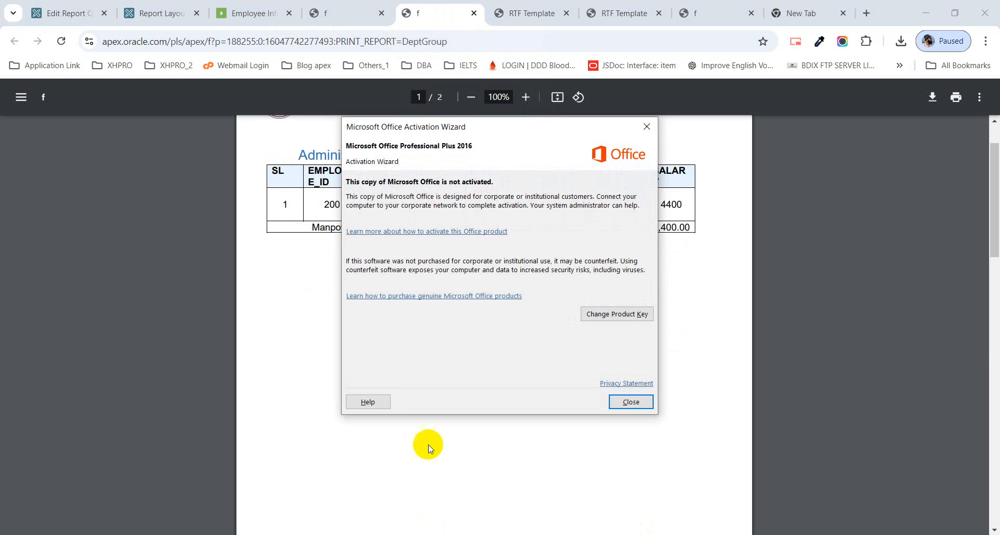
Step: Dismiss the Office activation wizard, switch to Employee_List.rtf in Word, and remove the grouped employee table with its leftover blank lines
click(631, 402)
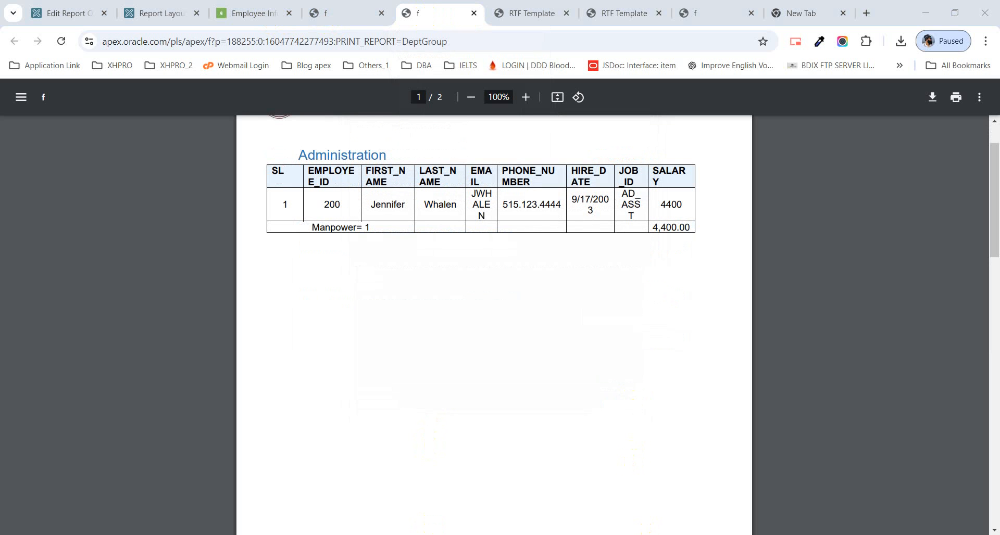
mouse_move(430, 534)
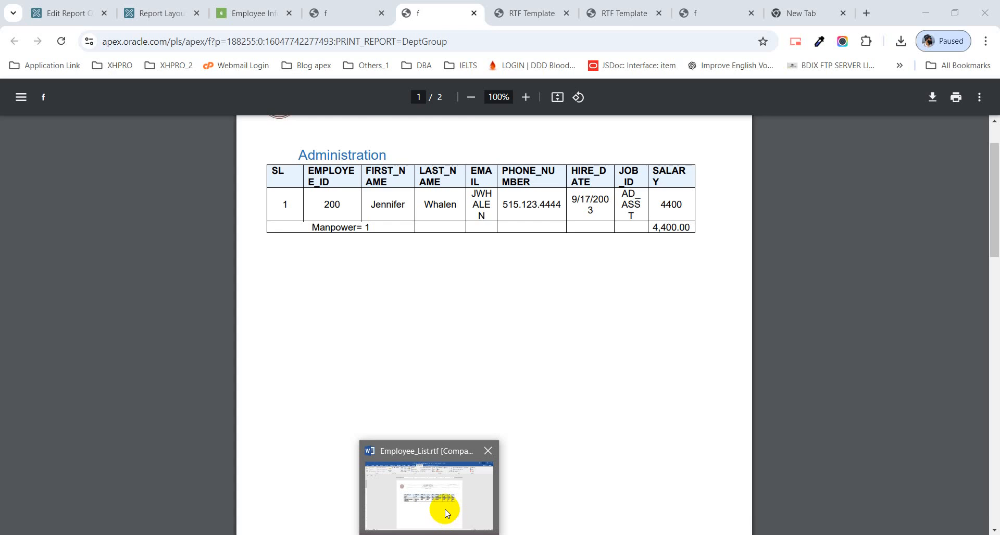
click(445, 471)
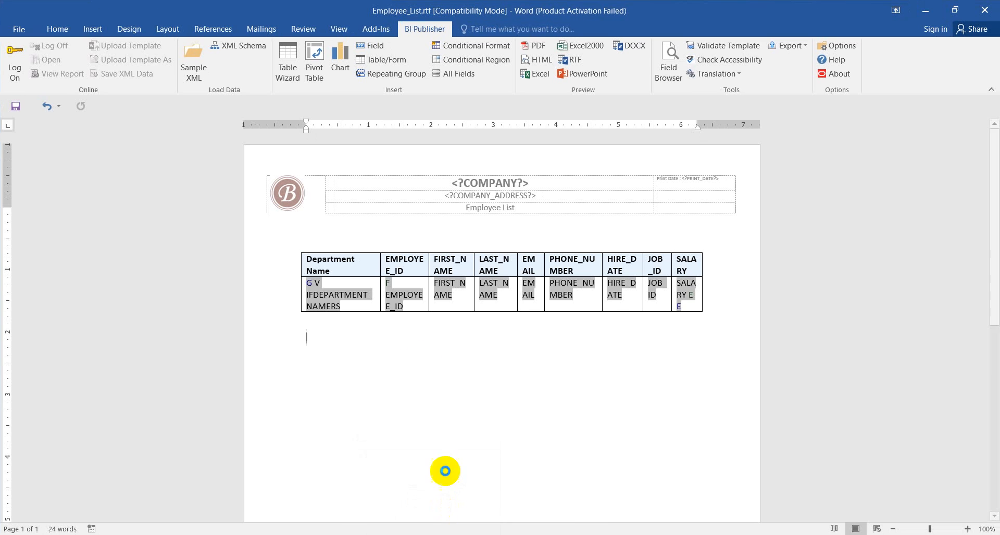
mouse_move(303, 283)
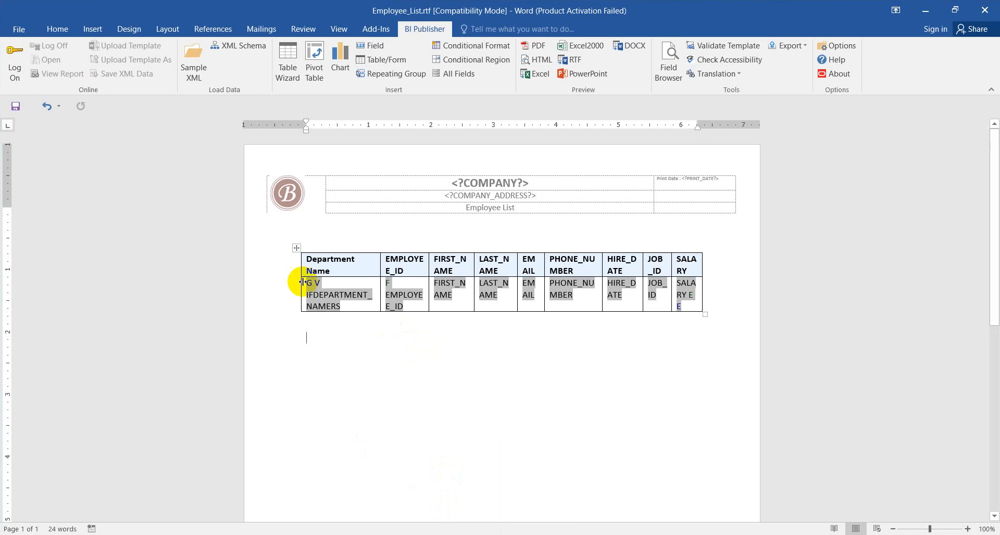
click(294, 247)
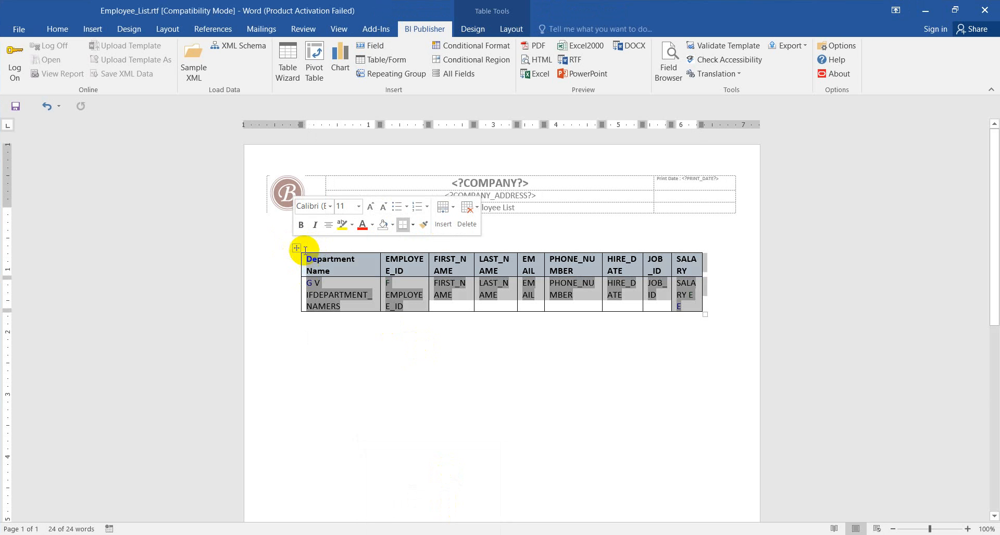
right_click(298, 247)
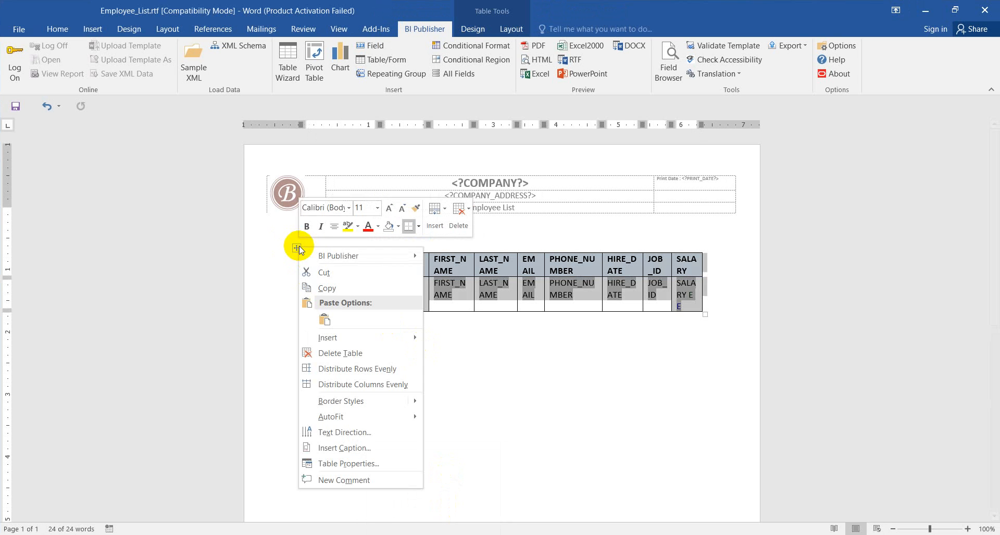
click(319, 268)
drag(316, 244, 341, 351)
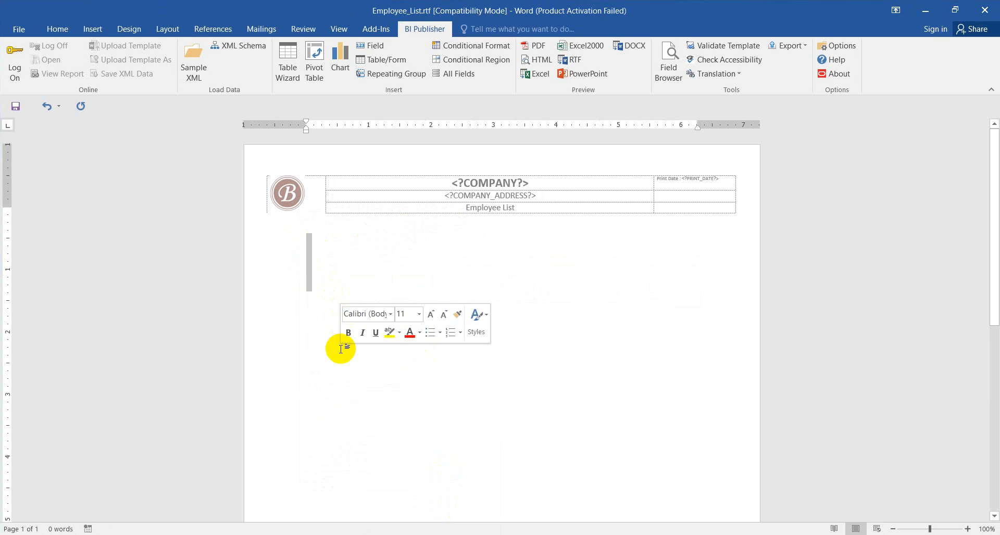
key(Delete)
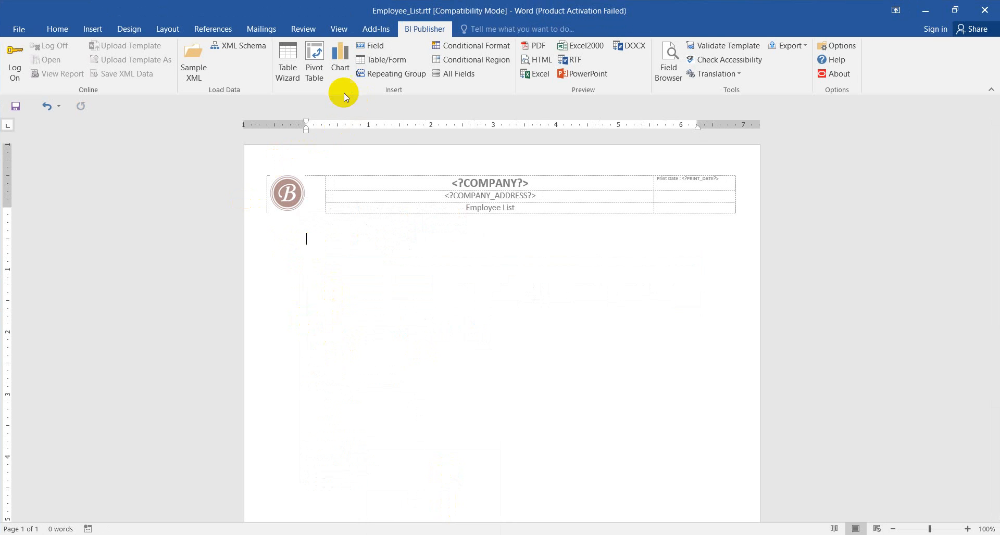
Step: Start a pivot table below the header with EMPLOYEE_ID as the column field and FIRST_NAME and LAST_NAME as row fields
click(314, 78)
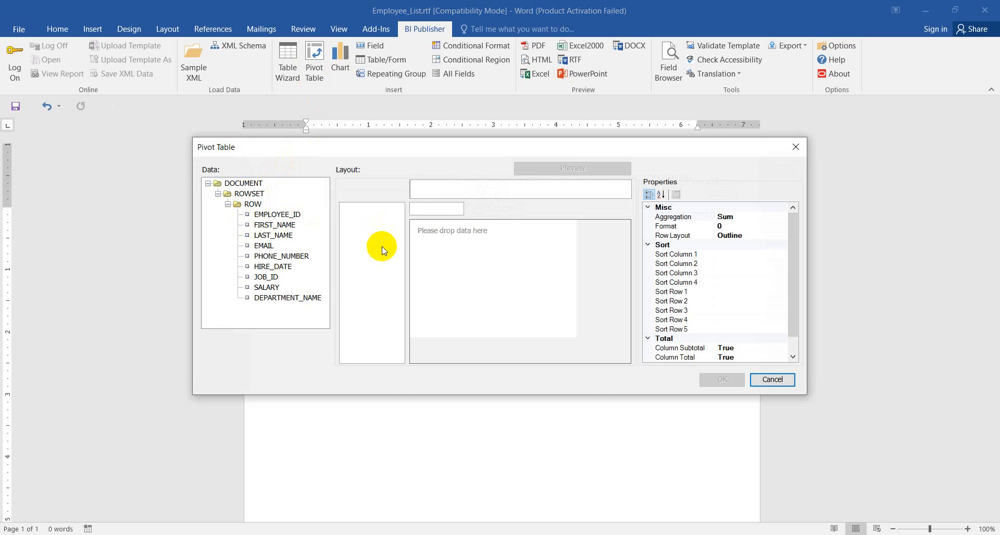
click(262, 300)
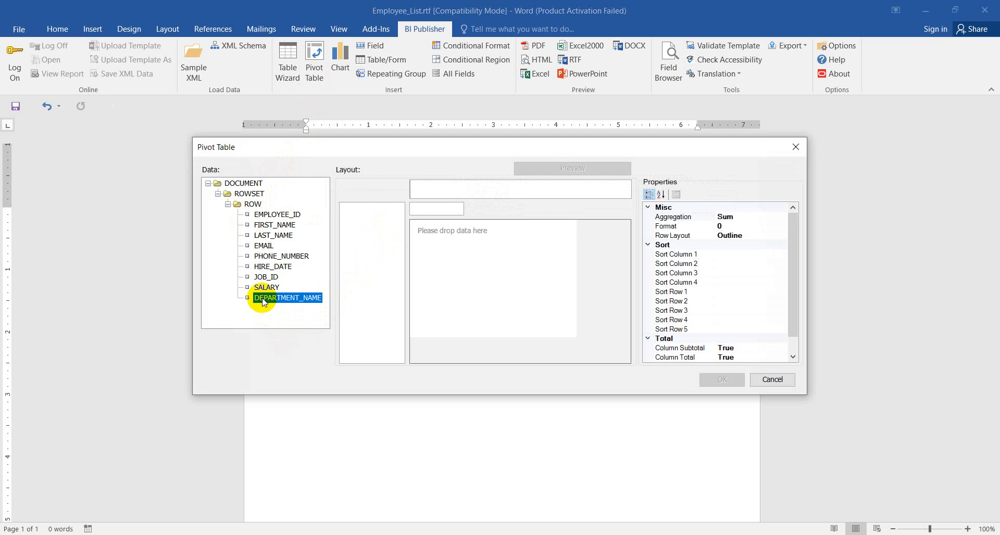
click(269, 218)
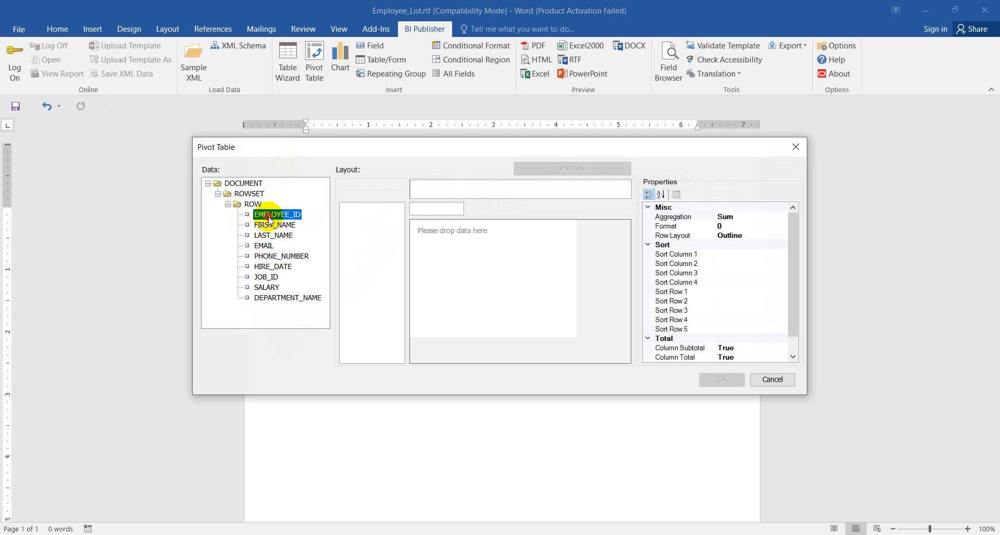
drag(270, 218, 453, 186)
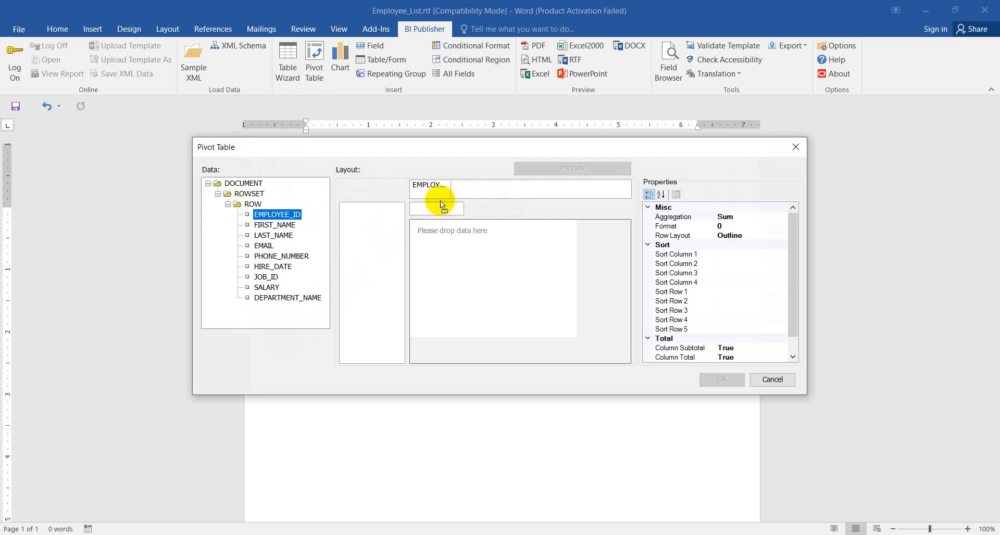
drag(275, 225, 375, 214)
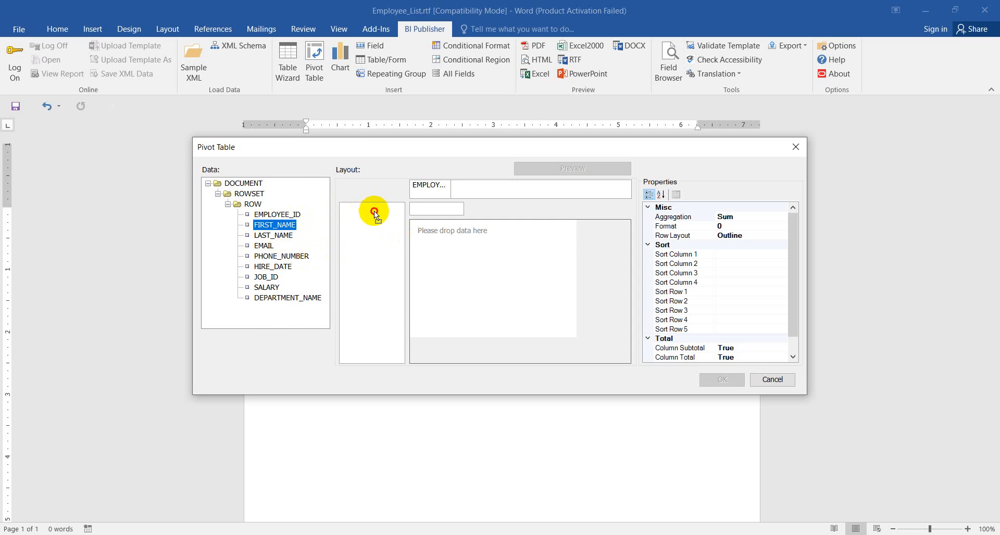
click(270, 236)
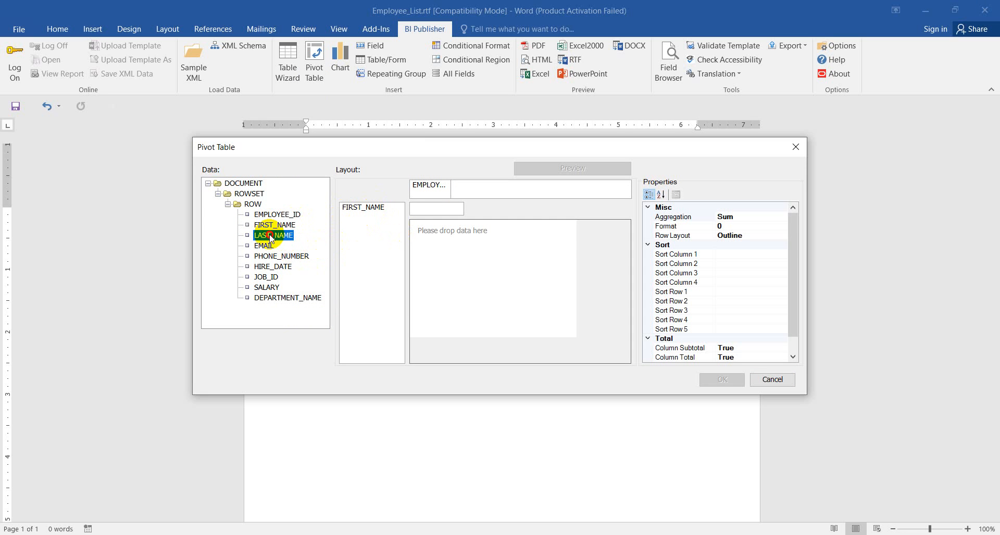
drag(270, 237, 379, 228)
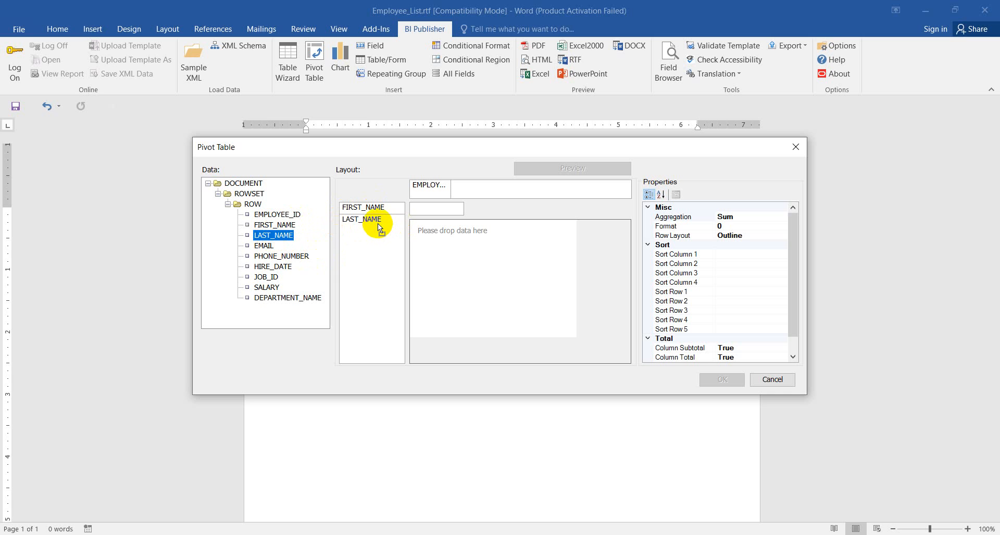
Step: Add SALARY as the pivot table's data field and insert the pivot table into the template
click(267, 290)
drag(270, 293, 432, 211)
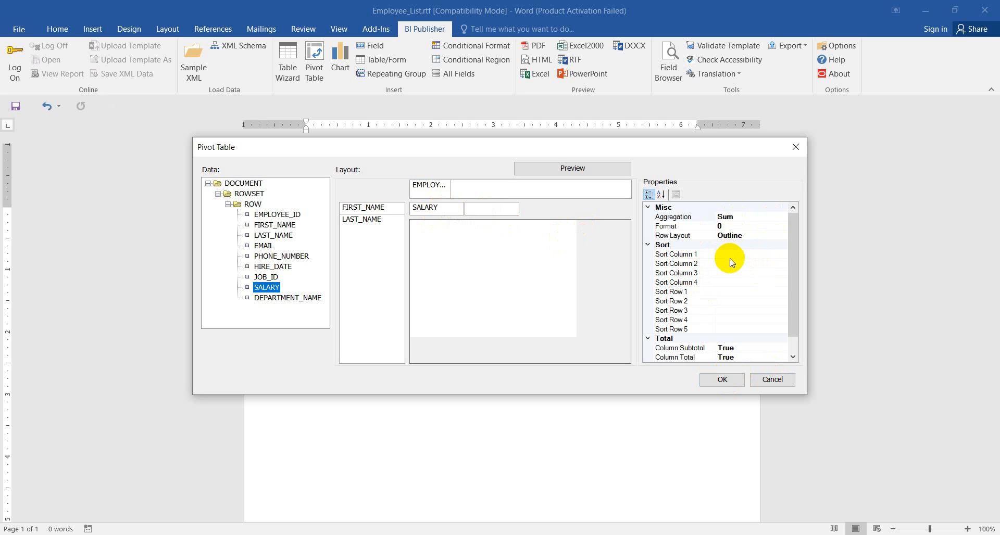
scroll(734, 302, down, 1)
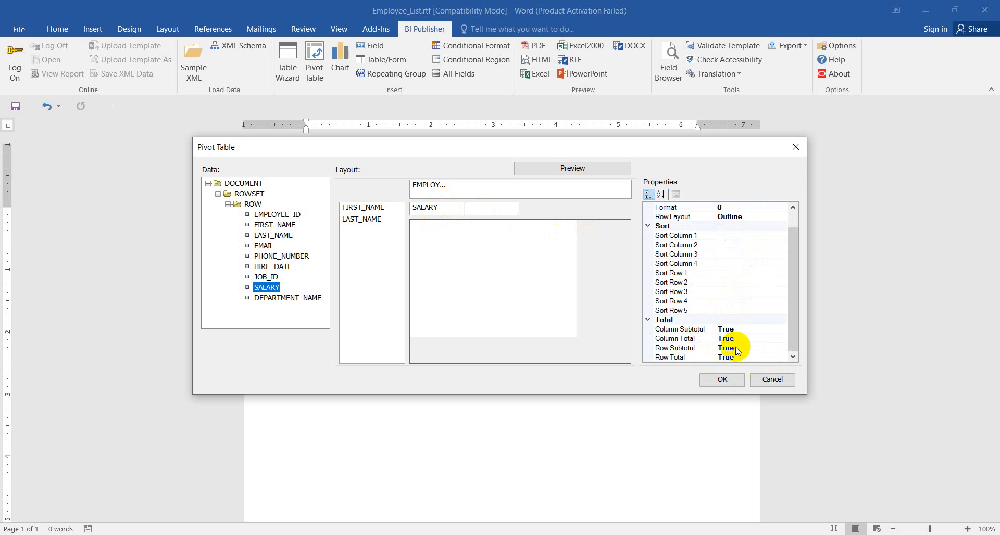
click(722, 384)
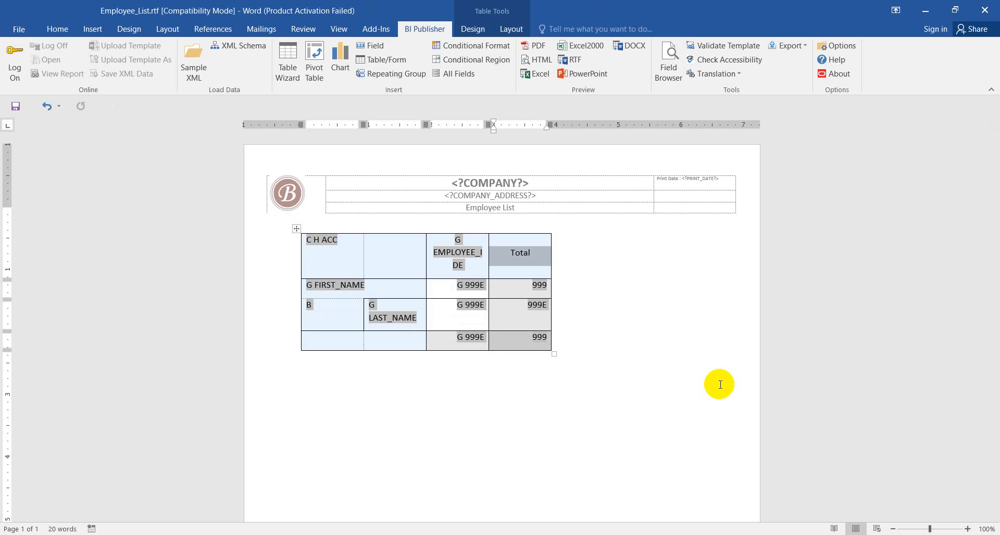
Step: Preview the template as PDF and examine how the pivot table arranges salaries by employee name and employee ID
click(540, 47)
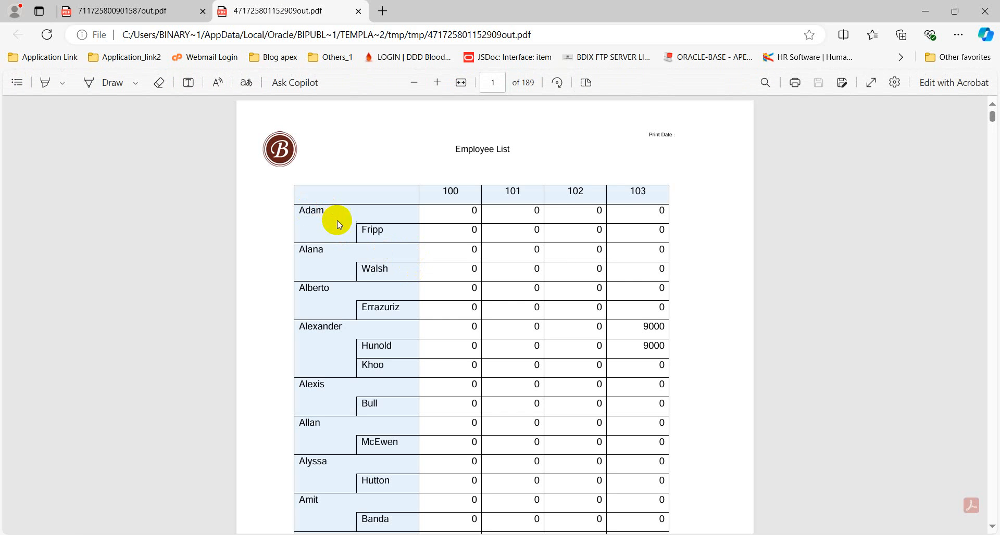
drag(311, 217, 306, 223)
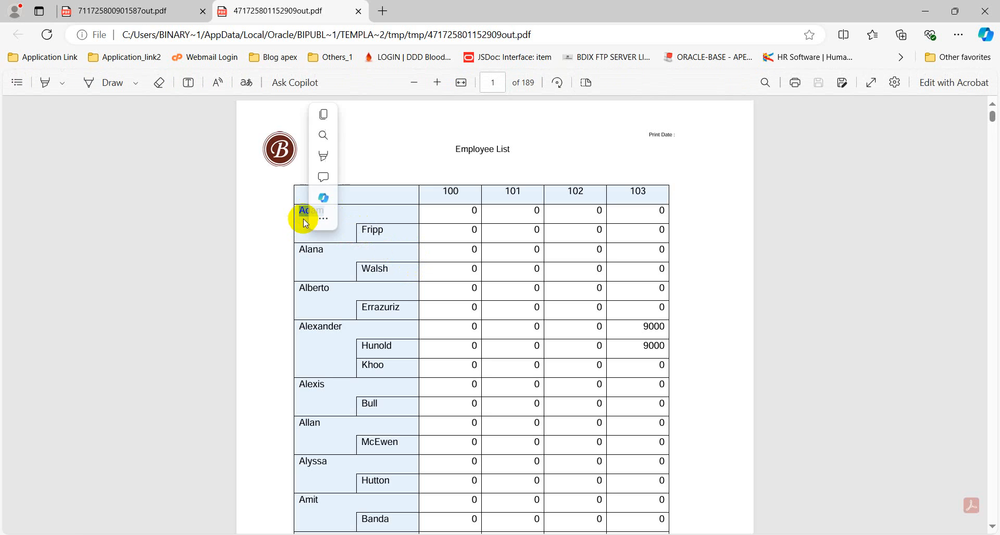
click(393, 237)
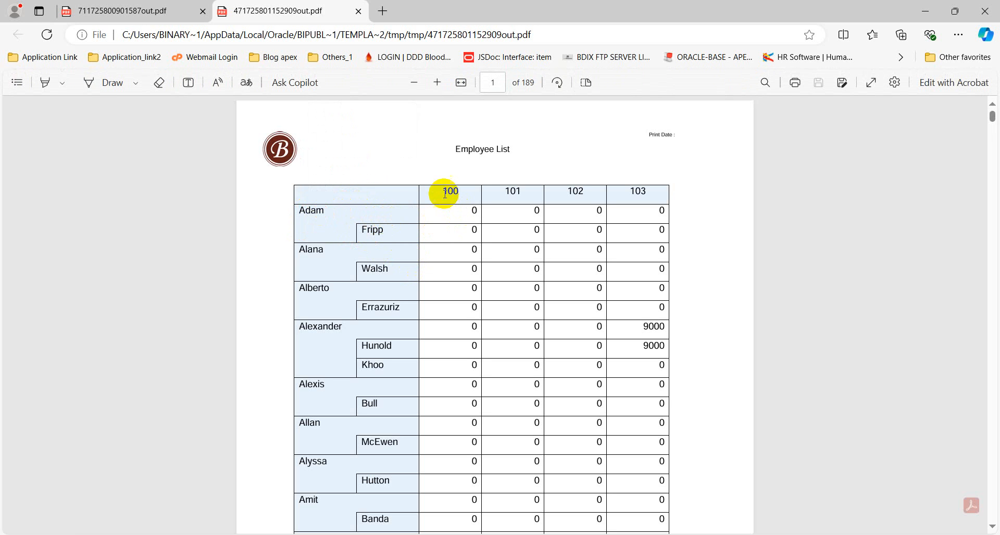
drag(442, 192, 457, 194)
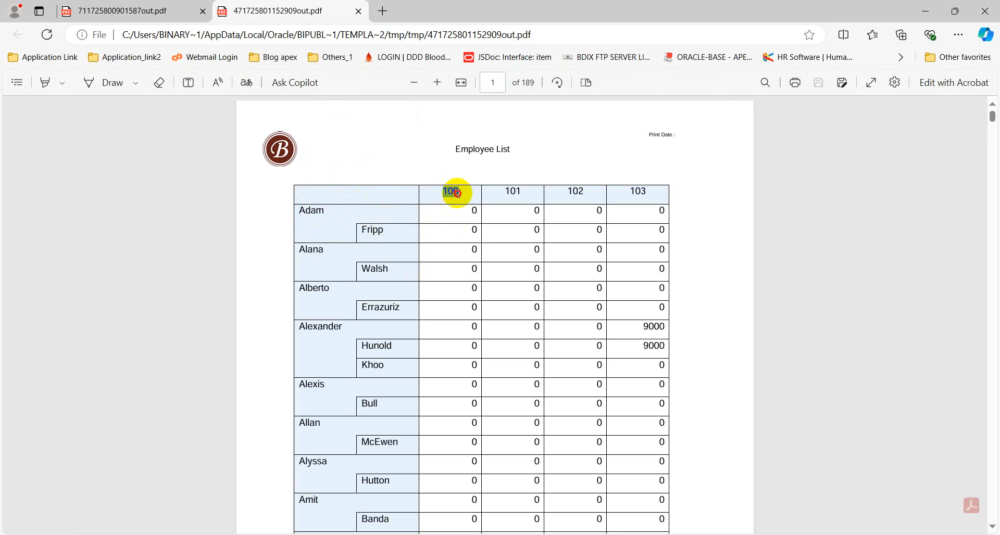
click(471, 218)
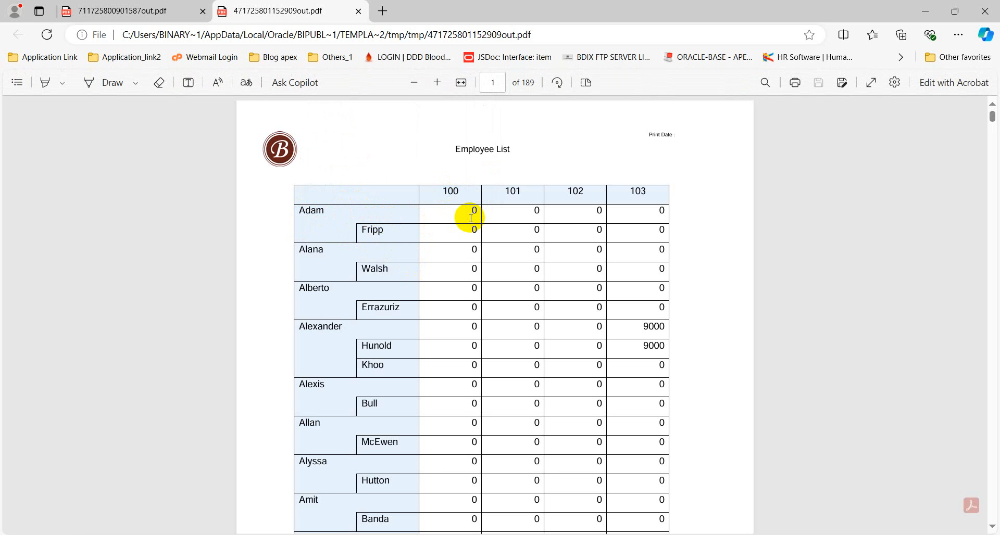
scroll(472, 218, down, 15)
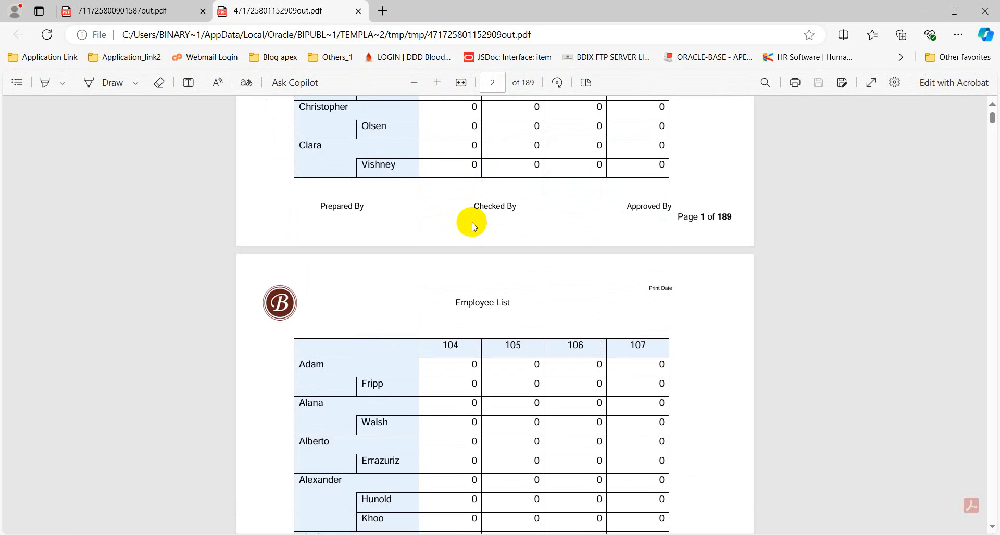
scroll(473, 226, up, 15)
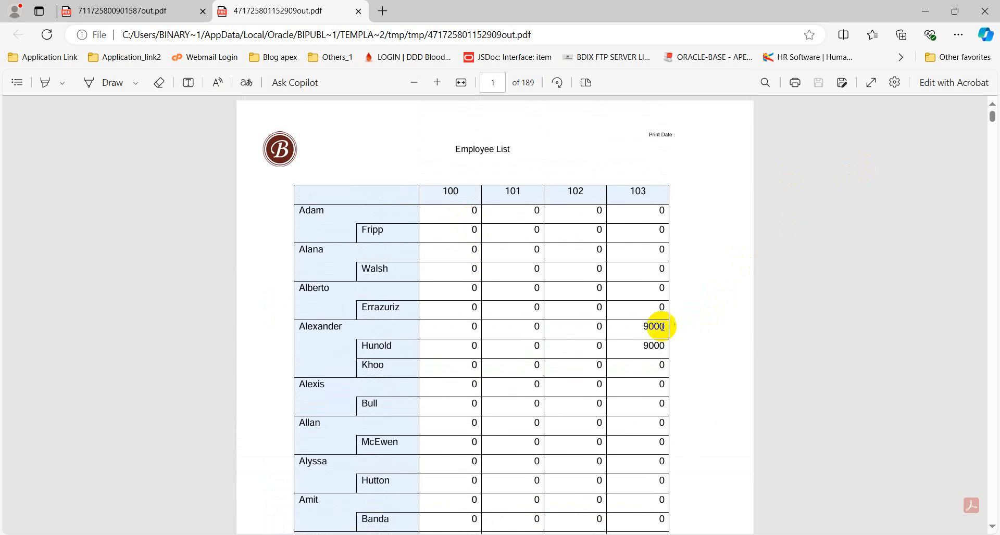
drag(646, 327, 655, 336)
click(318, 216)
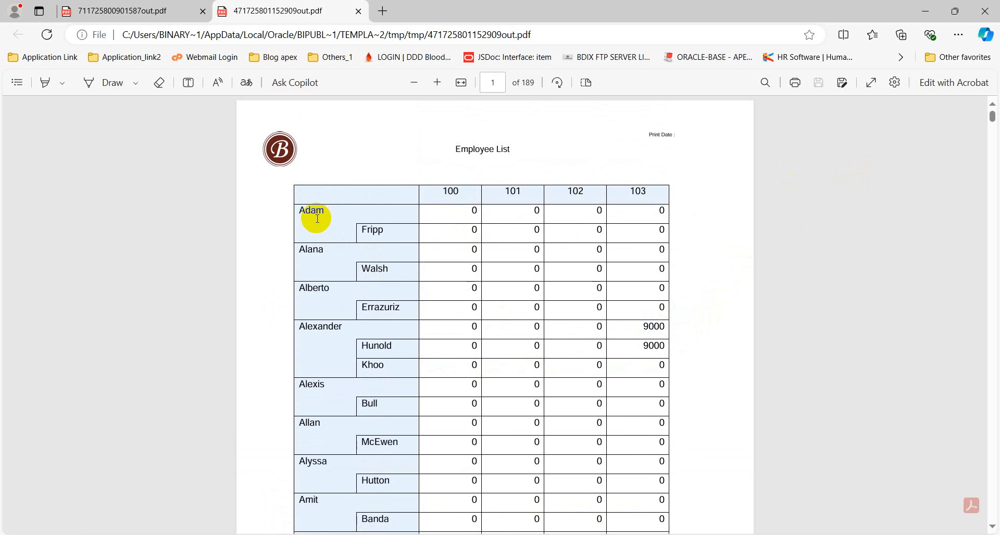
double_click(318, 215)
click(455, 226)
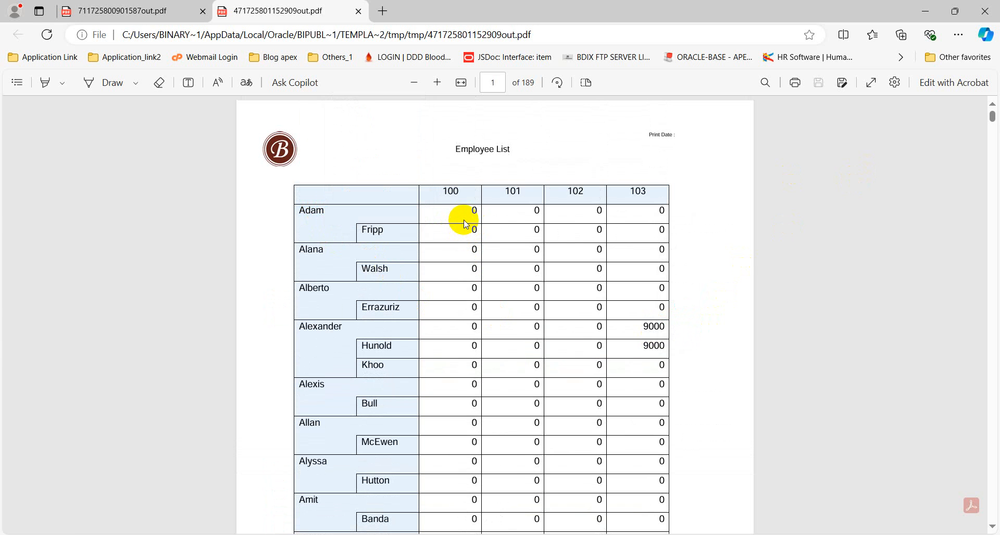
click(926, 12)
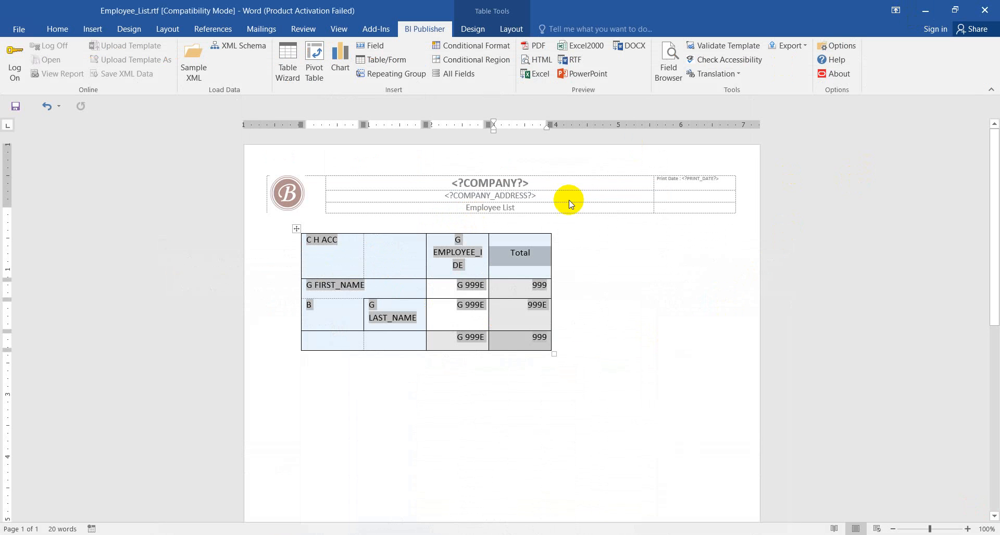
Step: Switch to Chrome and look over the previously printed DeptGroup PDF
click(925, 13)
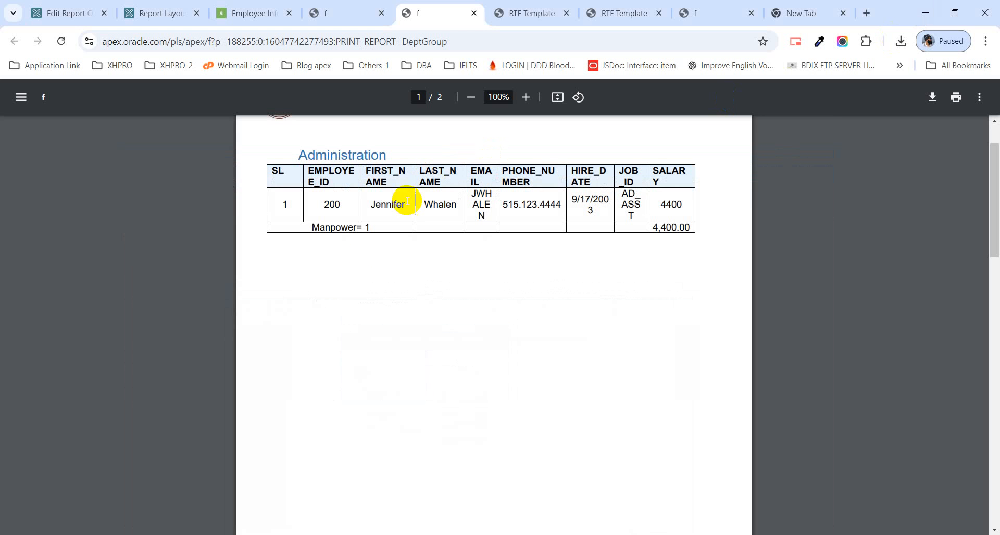
scroll(417, 268, up, 2)
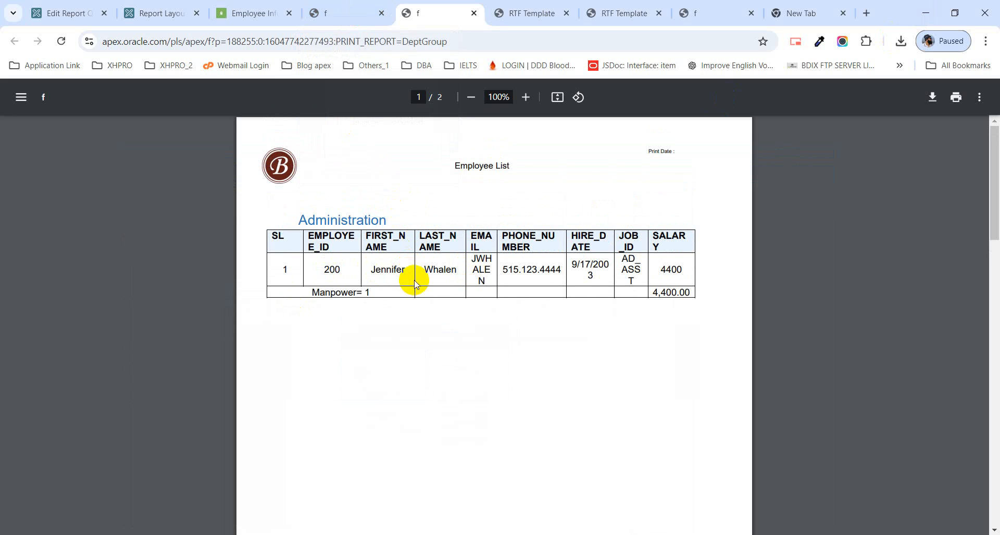
scroll(414, 282, down, 6)
scroll(413, 279, up, 6)
Step: Clear Administration and Marketing from the Departments filter on the Employee Info page
click(251, 16)
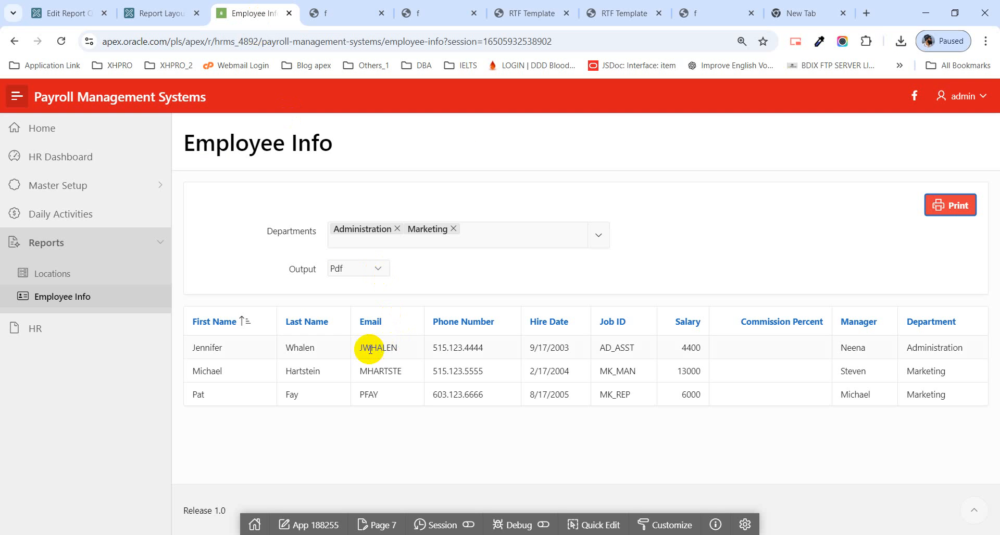
click(455, 237)
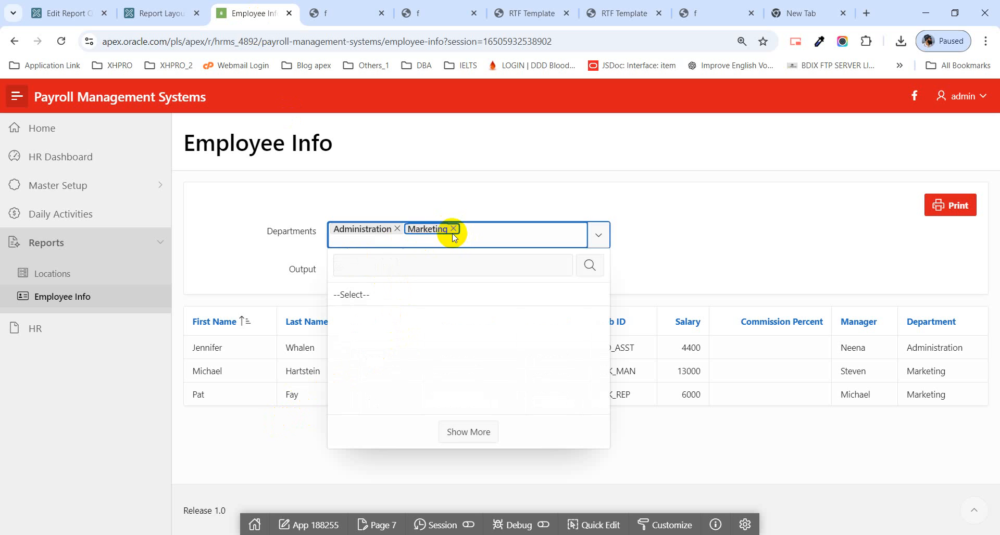
click(397, 230)
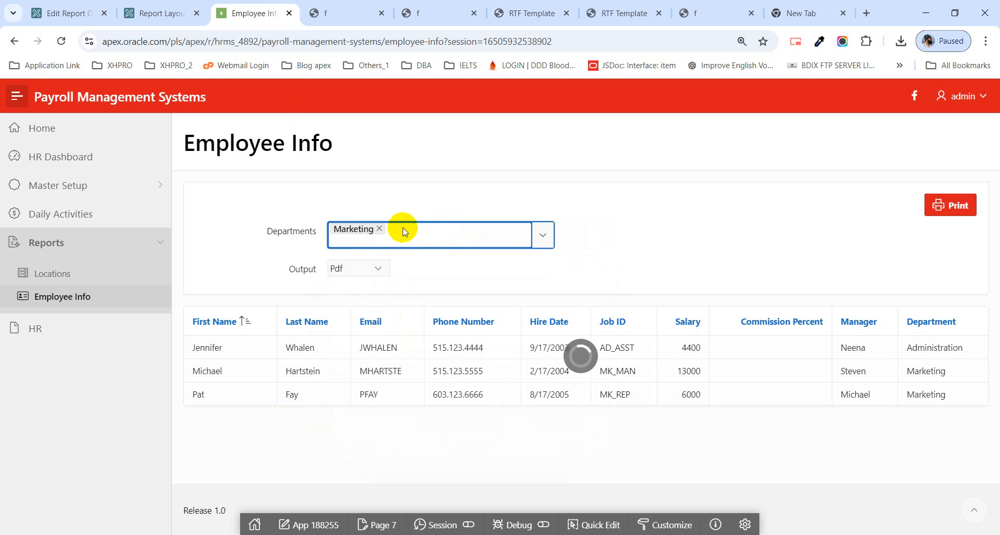
click(384, 228)
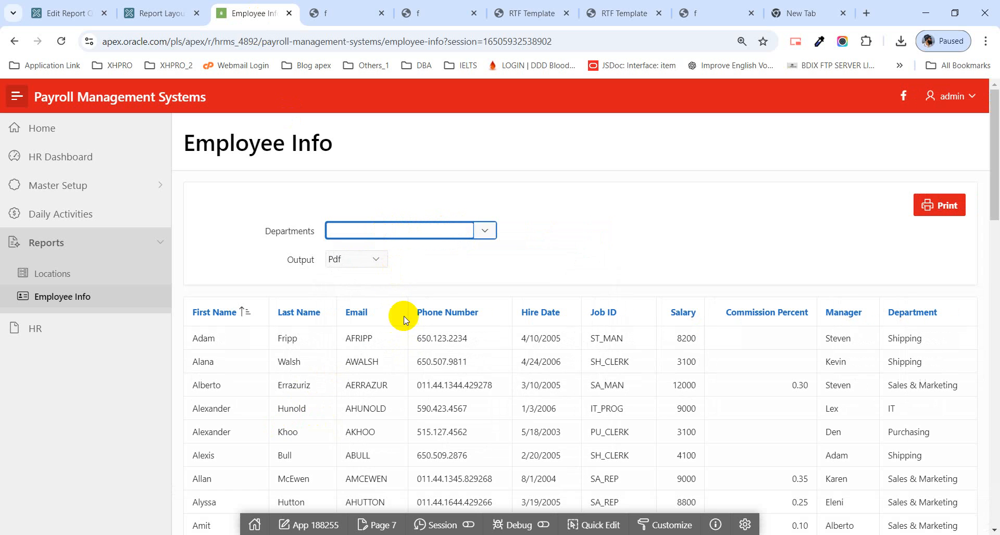
Step: Check the salary and first name of the first employee in the unfiltered Employee Info report
drag(682, 336, 697, 341)
click(668, 340)
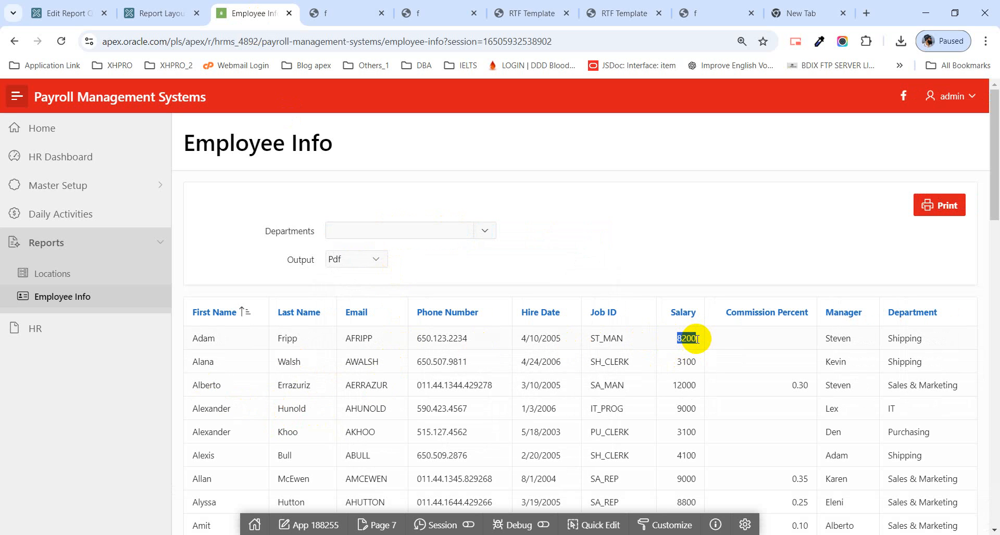
double_click(190, 342)
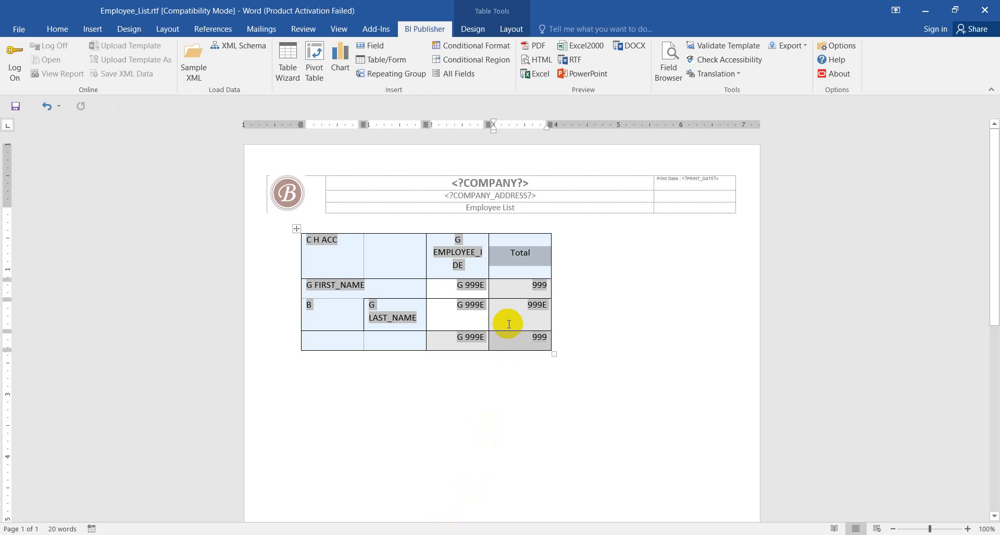
Step: Switch to Employee_List.rtf in Word and cut the whole pivot table out of the template
double_click(481, 312)
click(470, 286)
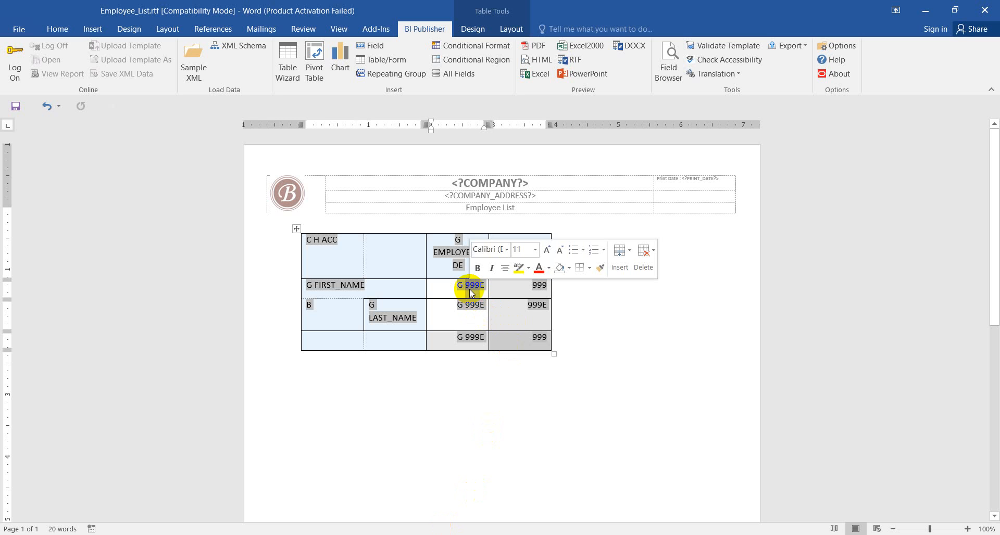
click(459, 305)
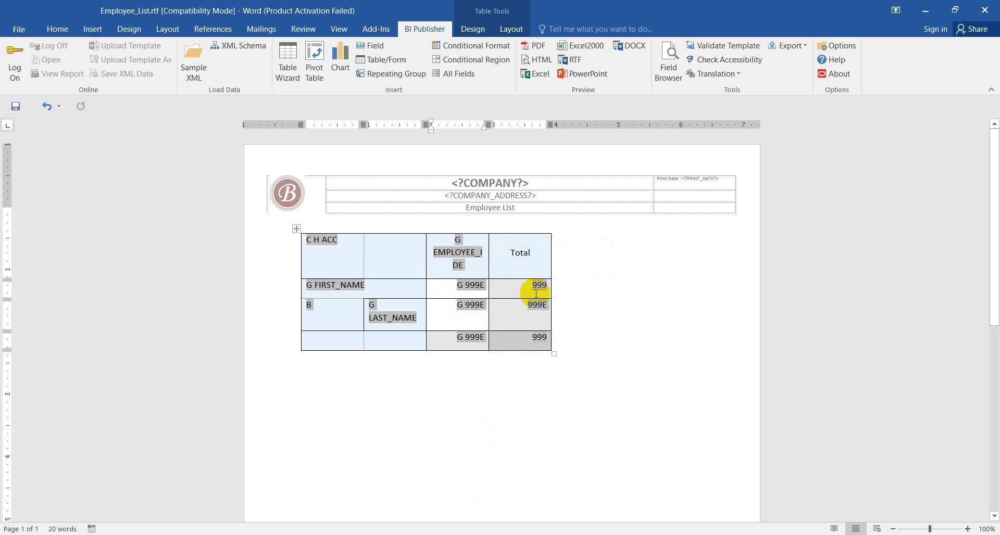
click(300, 230)
right_click(299, 230)
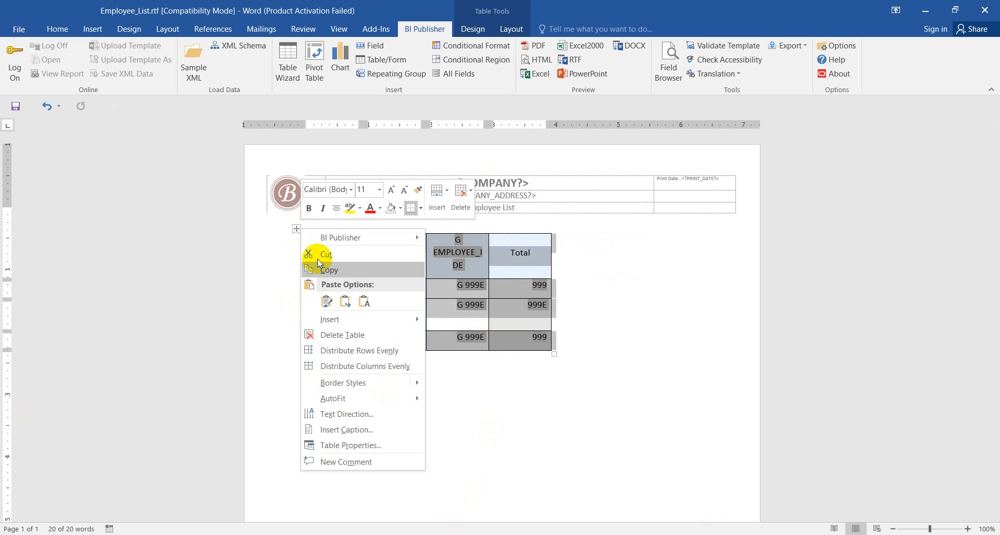
click(327, 255)
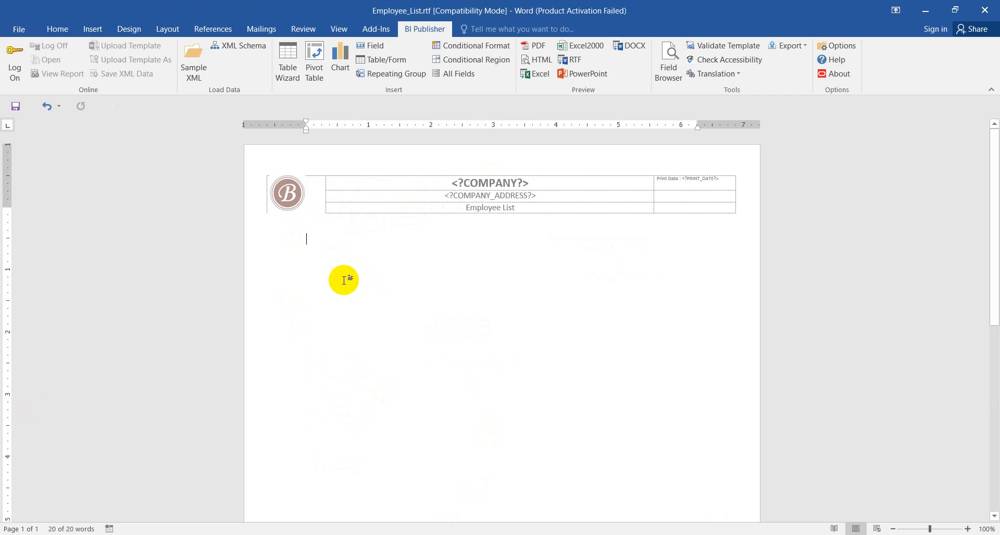
Step: Open and dismiss the sample XML file chooser, and switch back to the Employee Info page in Chrome
click(202, 74)
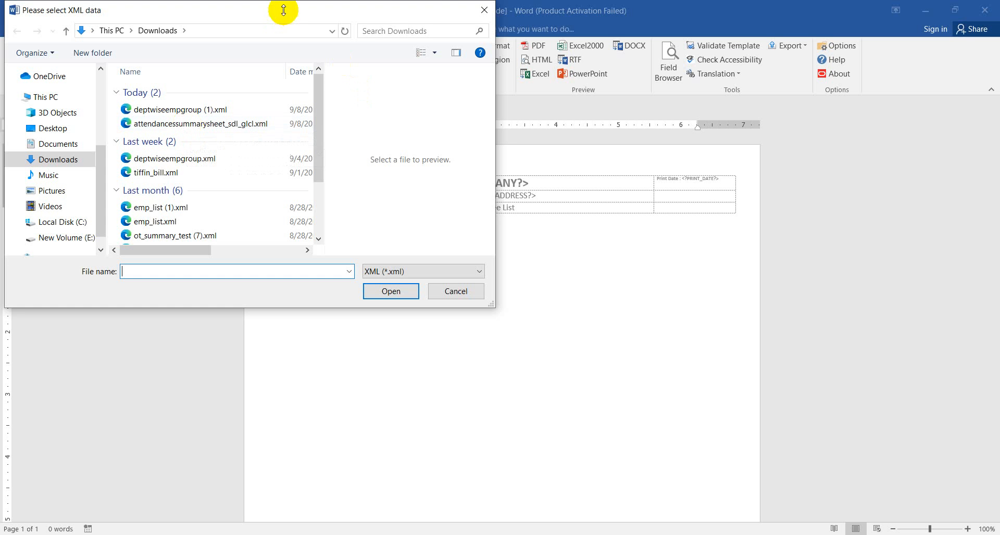
click(485, 10)
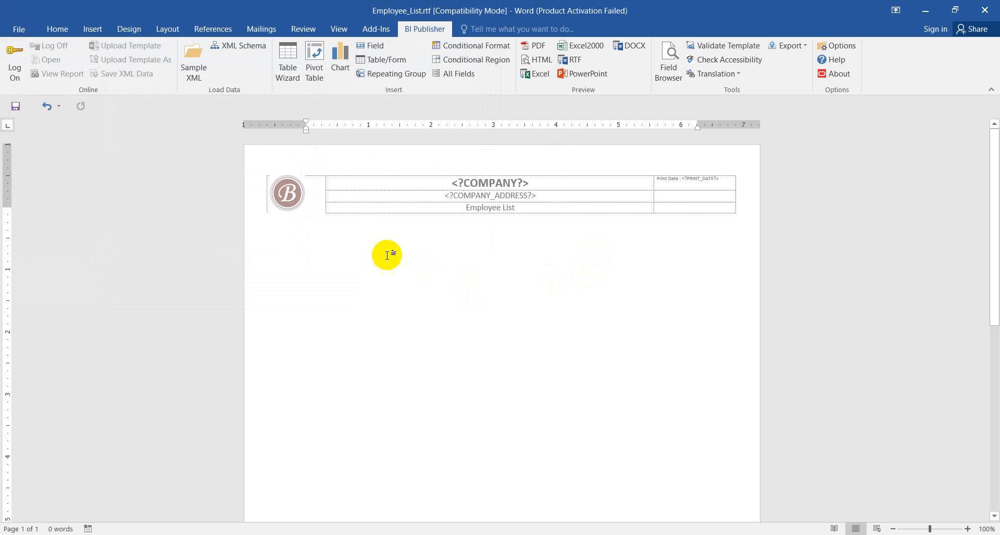
click(925, 10)
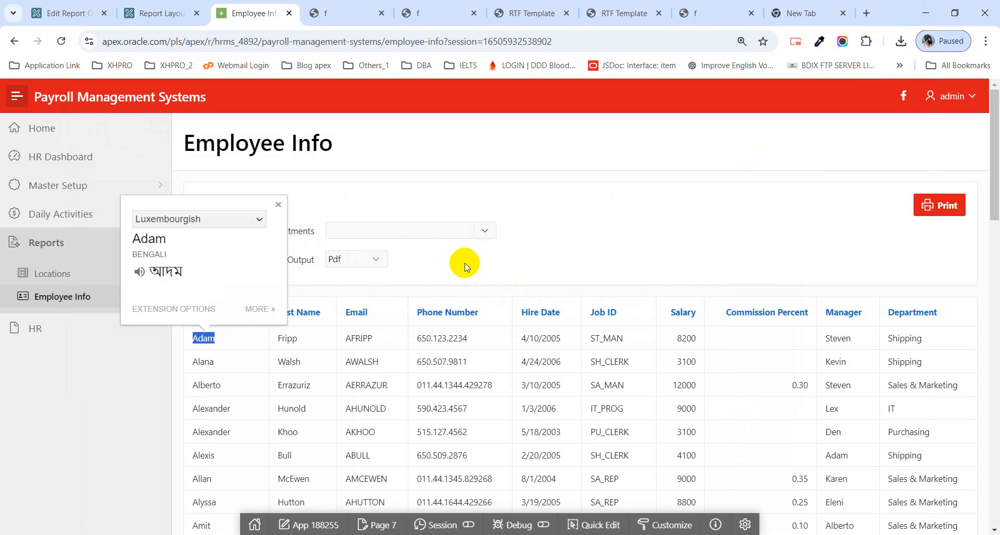
Step: Dismiss the translation popup and leave the DeptGroup report query for the home page of application 188255
click(468, 264)
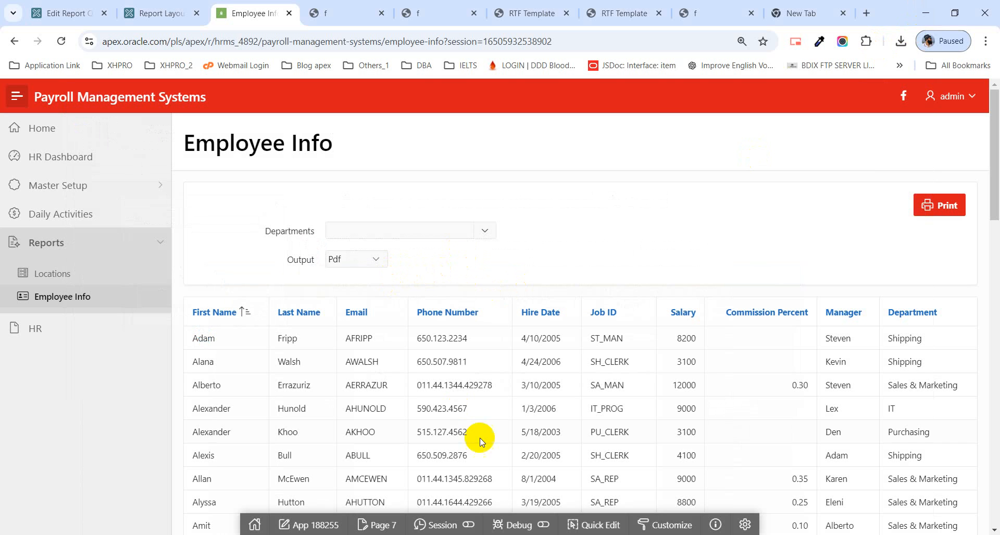
click(175, 6)
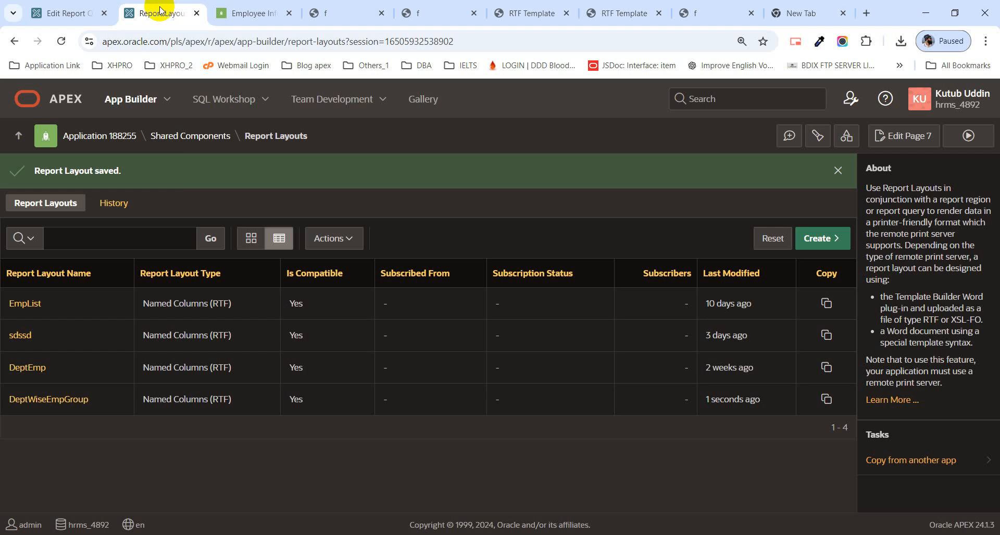
click(65, 12)
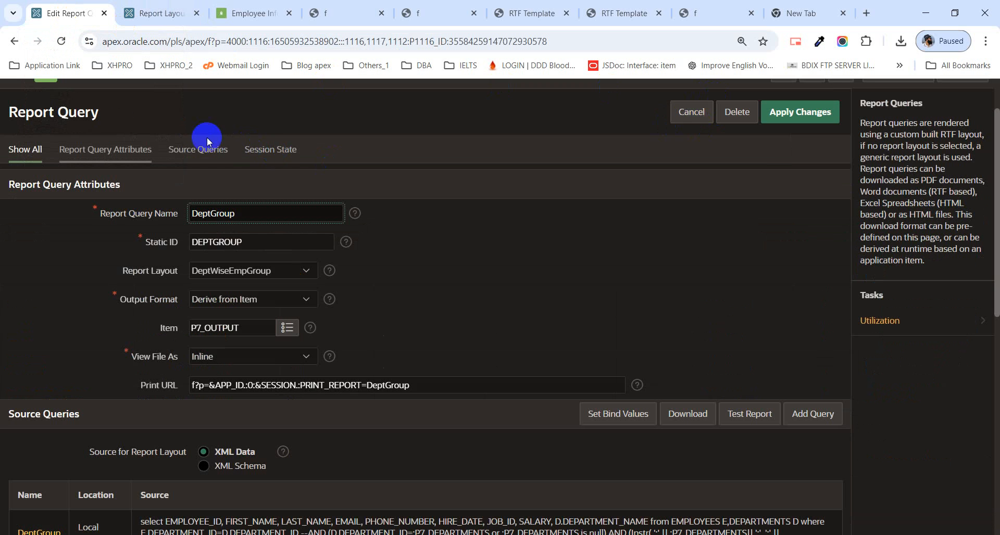
scroll(72, 136, up, 2)
click(118, 136)
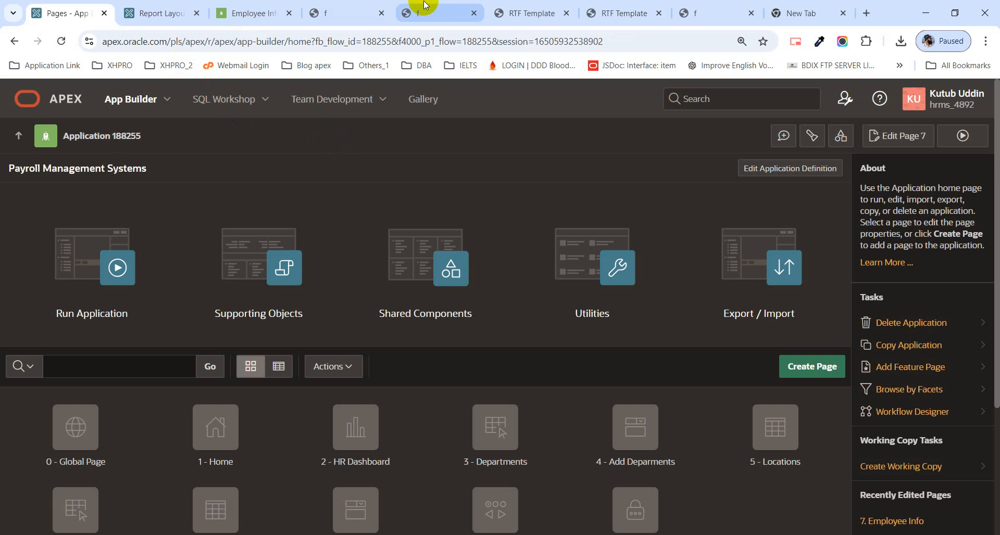
Step: Open the Object Browser in a new browser tab and view the EMPLOYEES and DEPARTMENTS tables
click(140, 23)
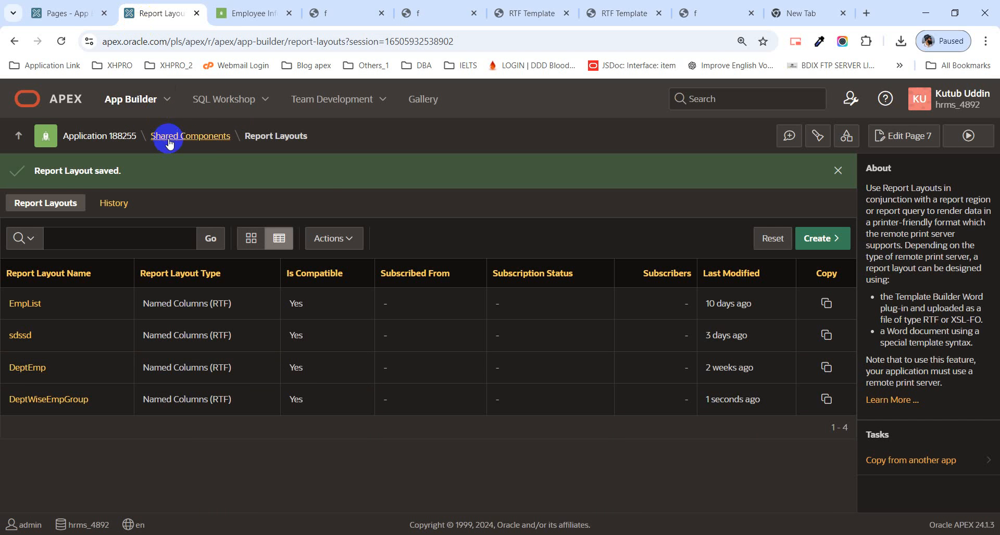
click(265, 101)
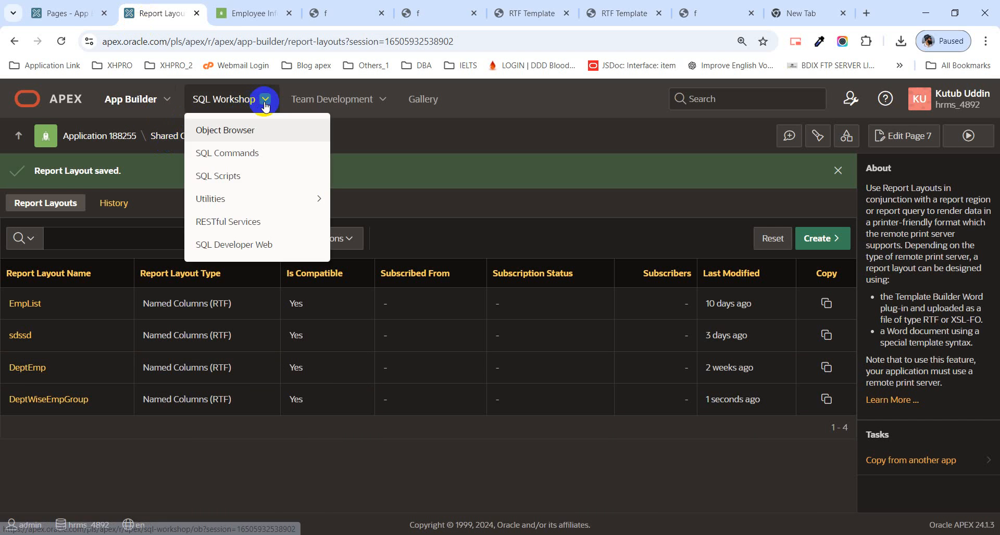
middle_click(237, 129)
click(225, 16)
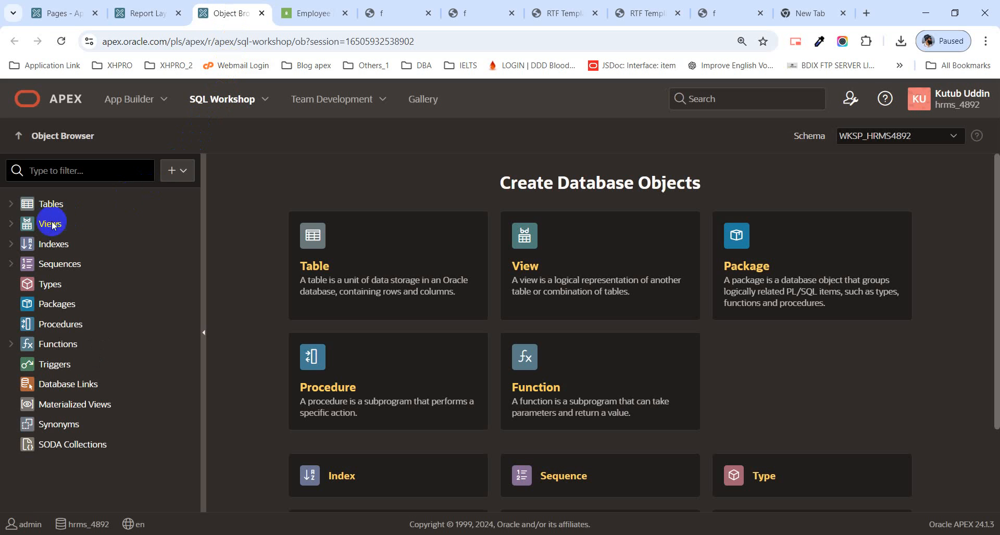
click(13, 206)
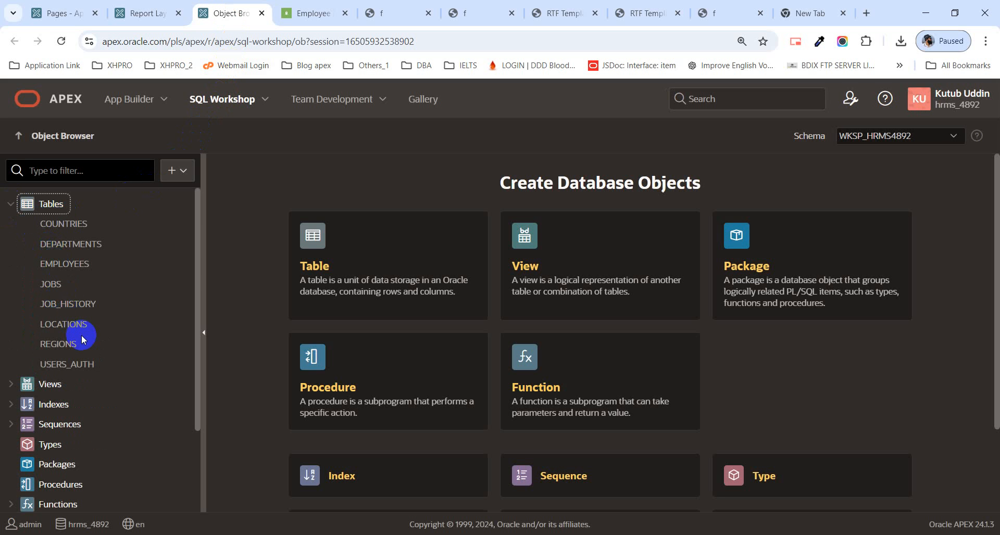
click(65, 264)
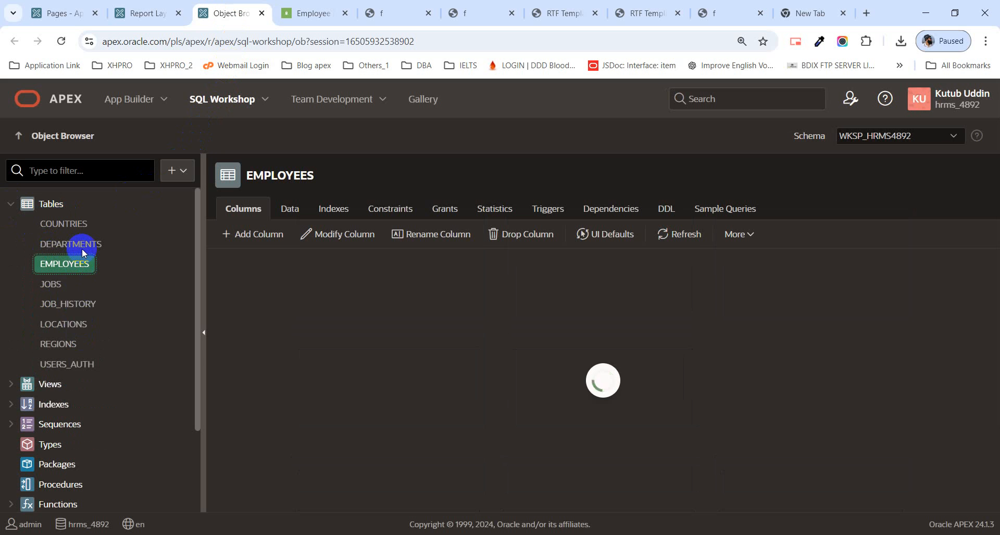
click(83, 248)
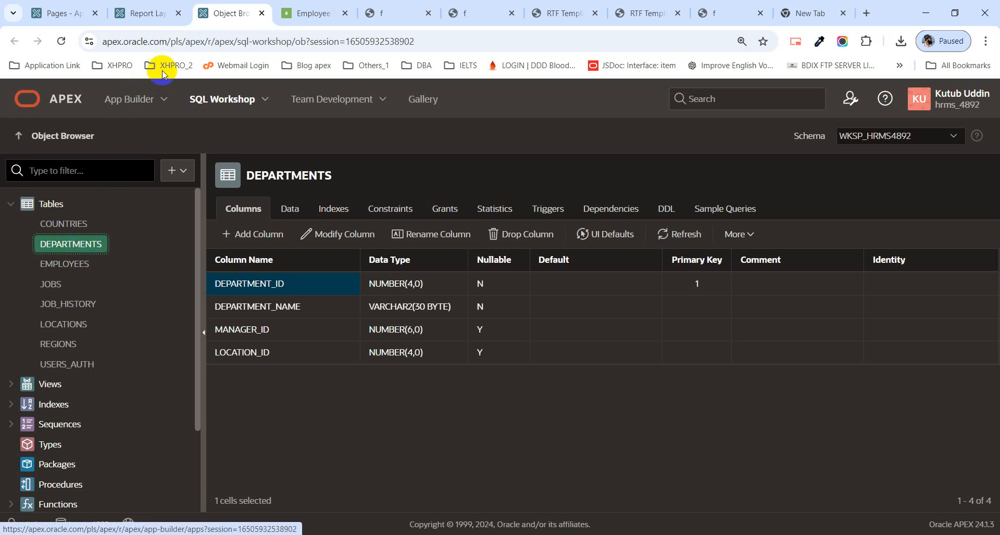
Step: Return to the application's home page and start creating a Master Detail page in the Stacked style
click(57, 17)
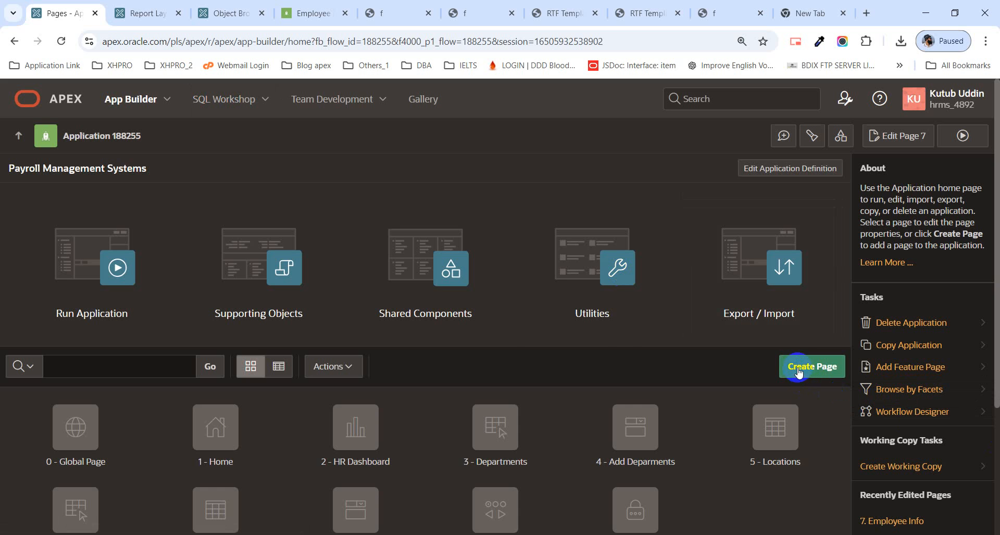
click(392, 15)
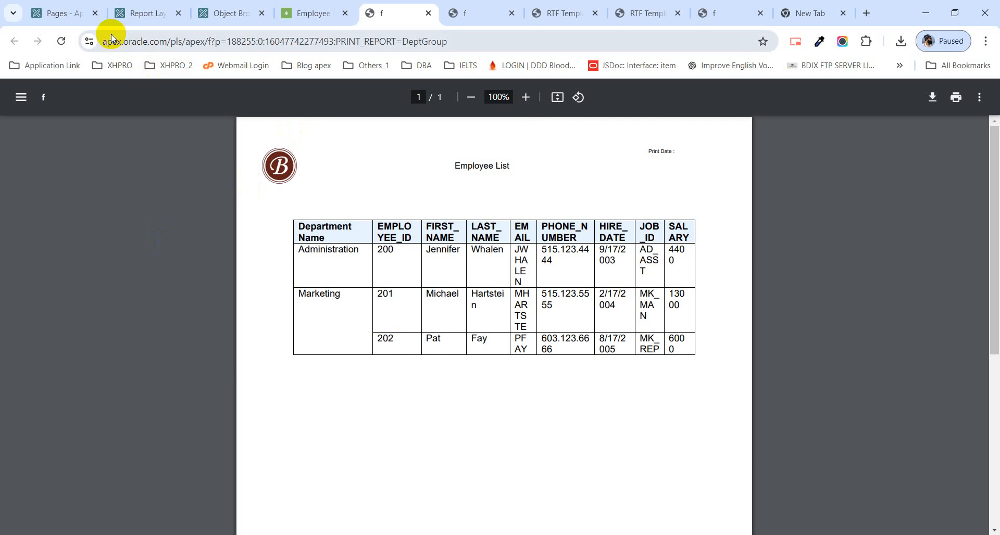
click(67, 12)
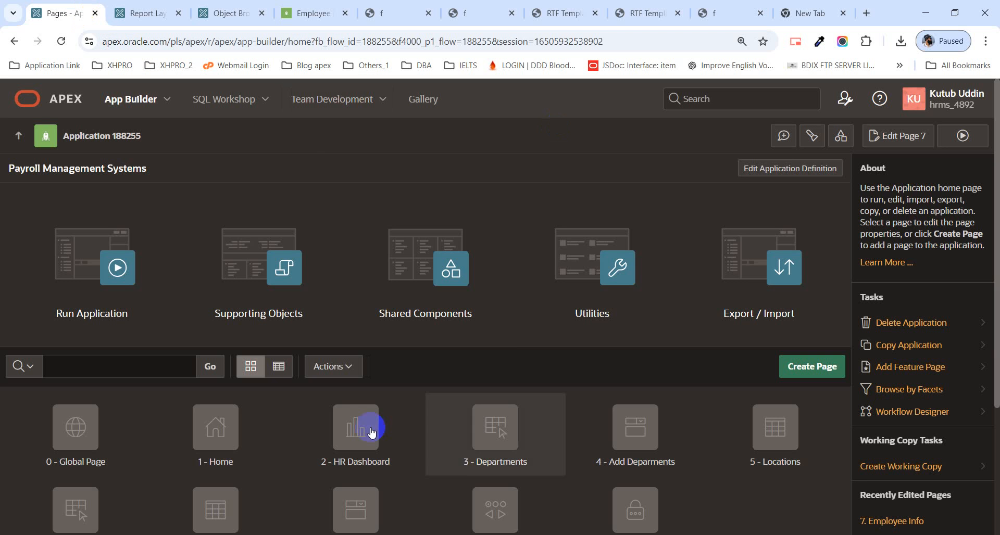
click(792, 366)
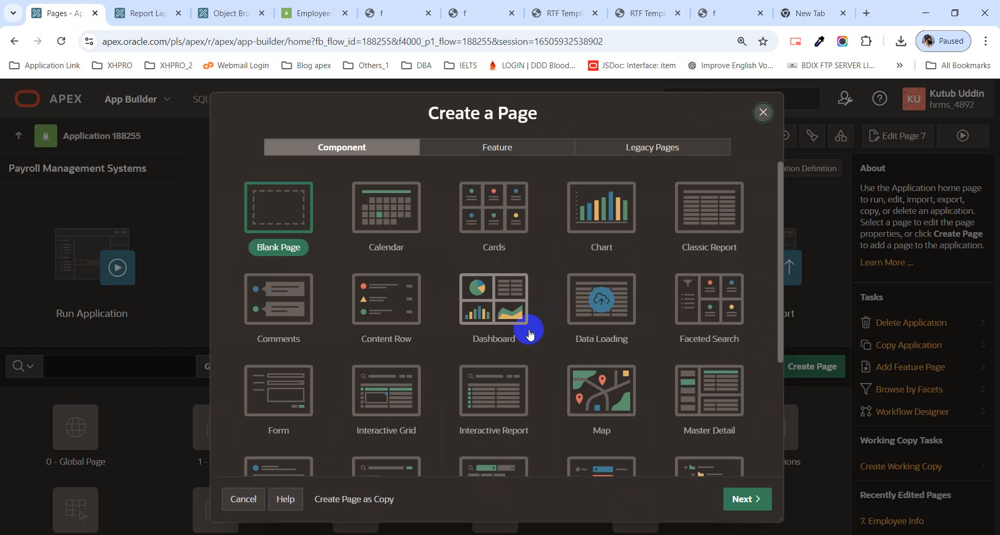
click(715, 409)
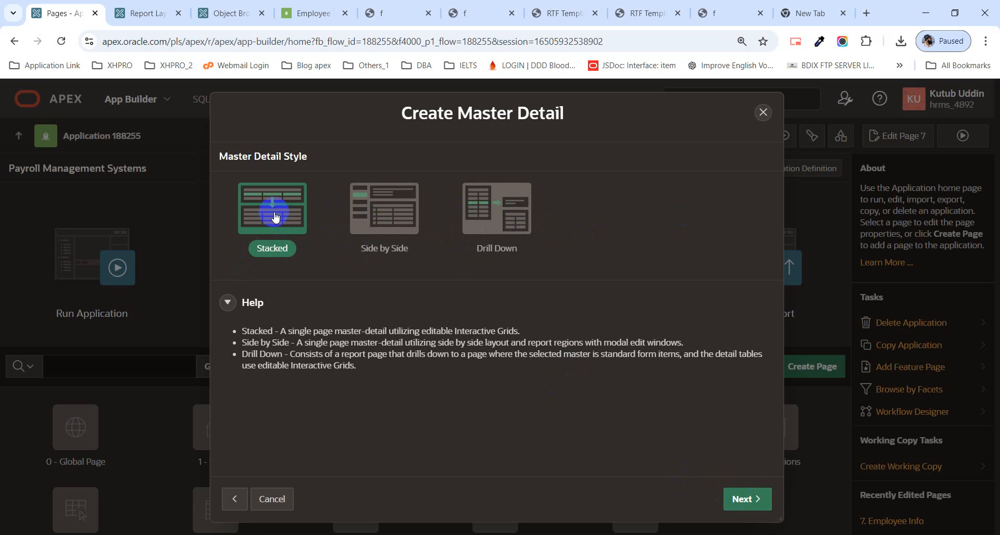
click(742, 503)
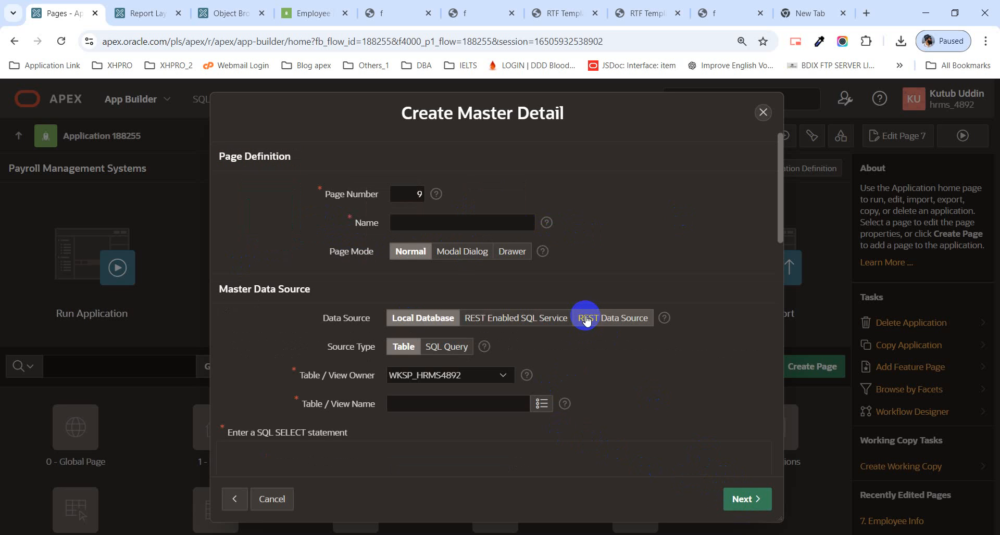
Step: Name the new master detail page "Department Wise Employee List"
click(417, 227)
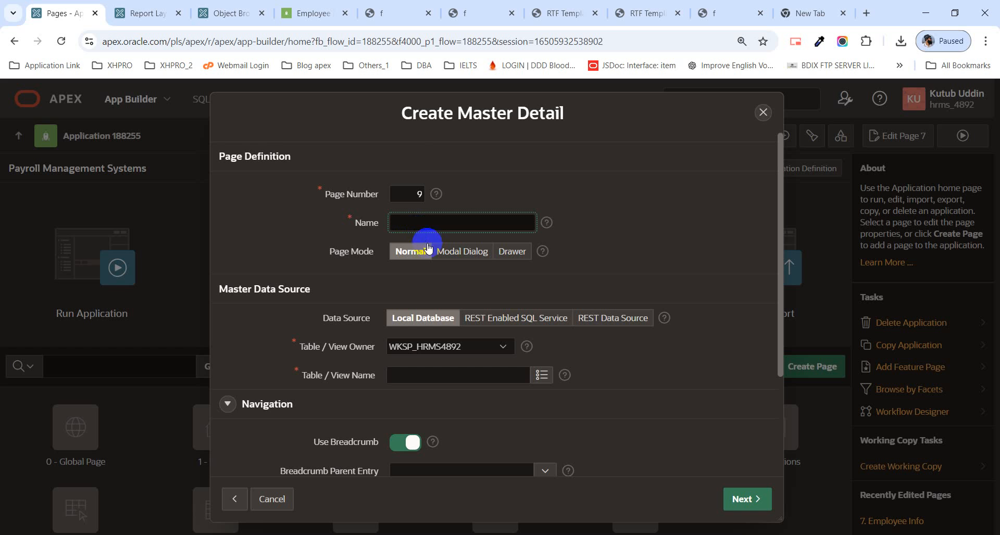
scroll(386, 286, down, 1)
scroll(373, 291, up, 1)
click(406, 219)
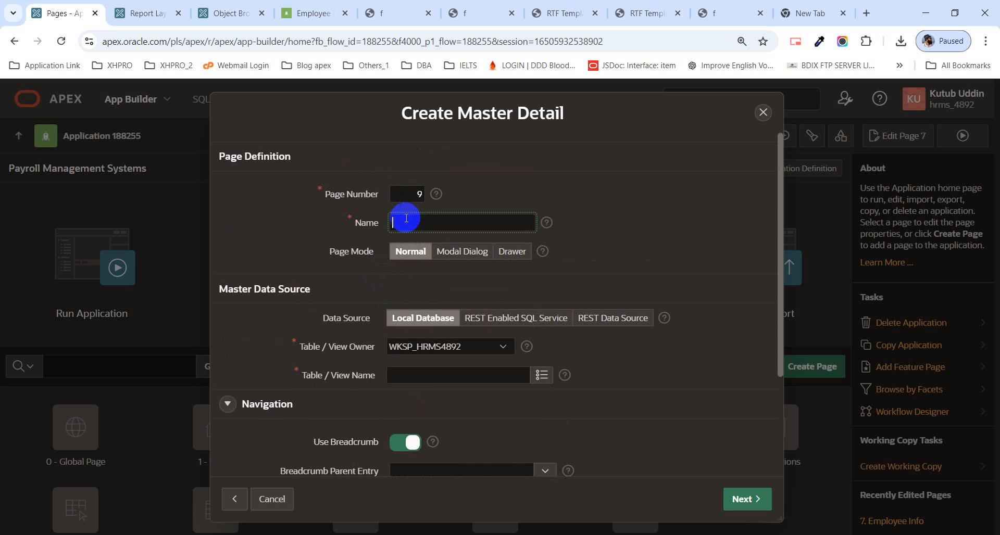
text(Department Wise EMpoy)
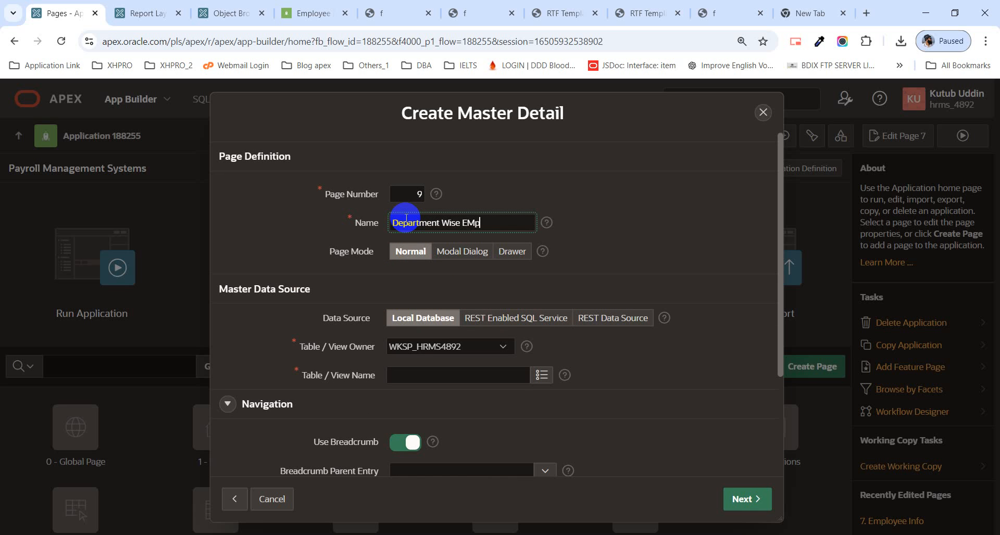
key(BackSpace)
key(BackSpace)
key(BackSpace)
key(BackSpace)
text(mpoye)
key(BackSpace)
key(BackSpace)
key(BackSpace)
text(loyee List)
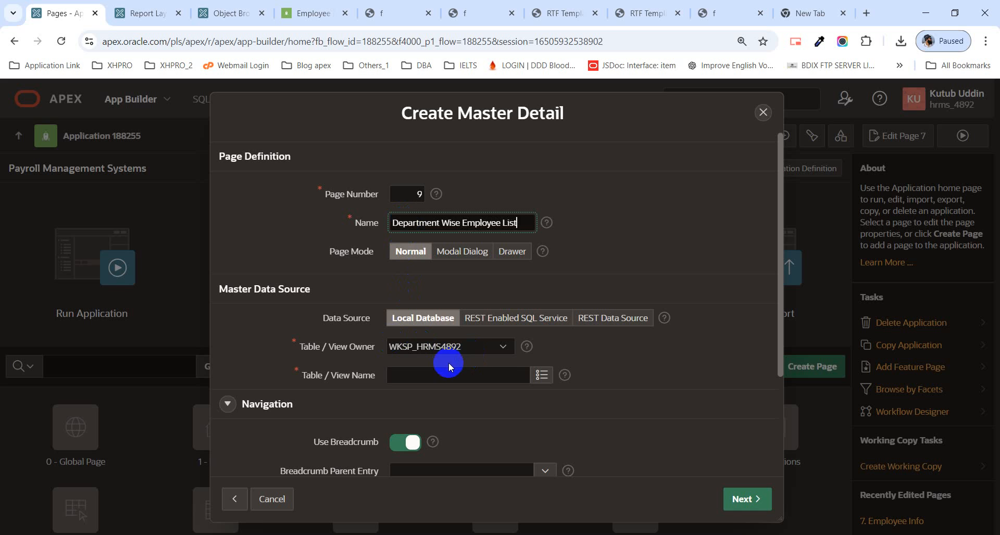
Step: Use the DEPARTMENTS table as the master data source and turn off the page's navigation entry
click(538, 376)
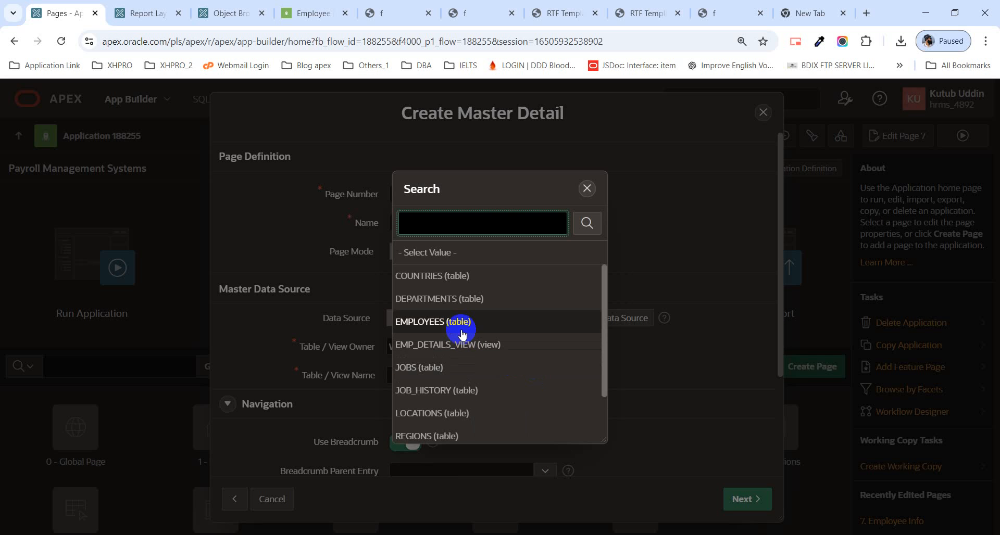
click(445, 300)
scroll(504, 382, down, 3)
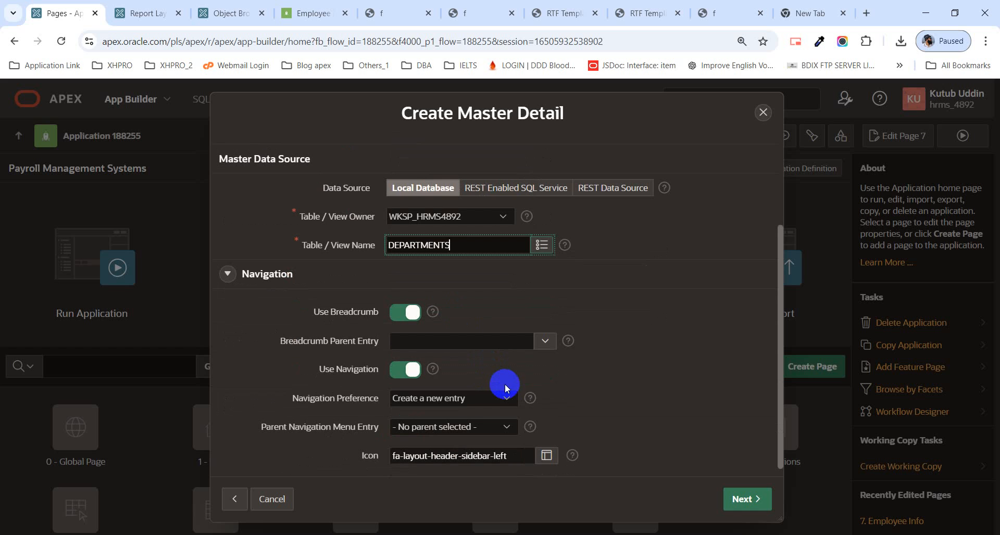
click(399, 371)
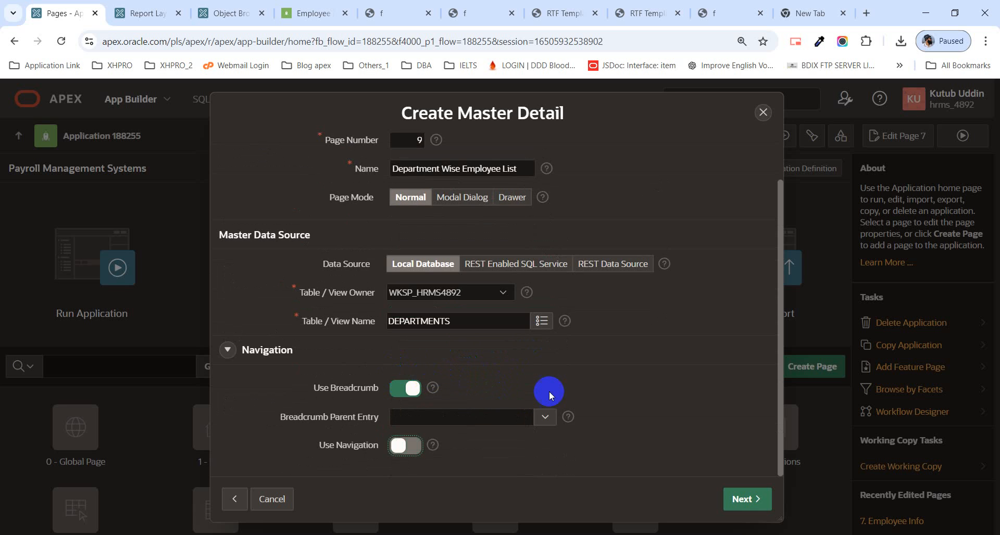
click(750, 499)
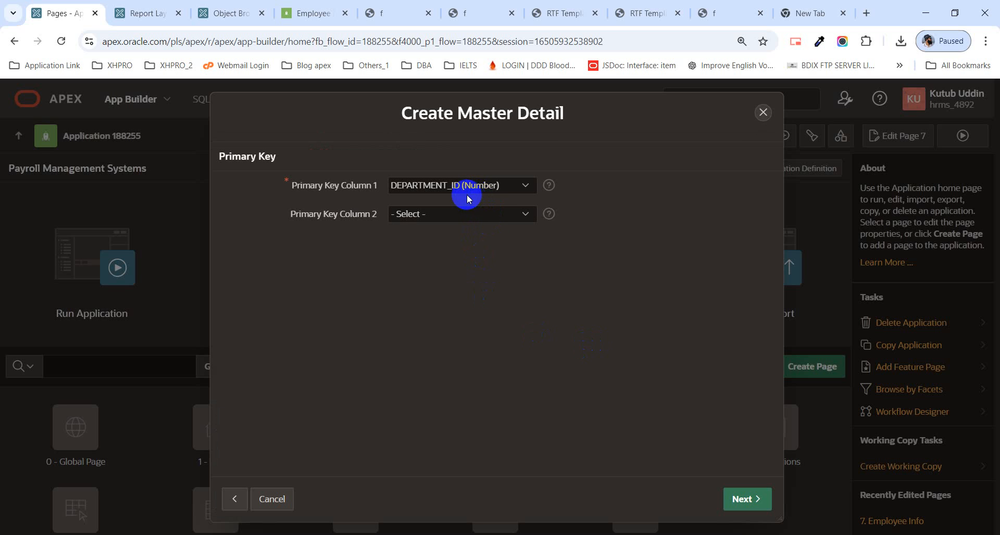
Step: Accept DEPARTMENT_ID (Number) as the primary key of the master table
click(452, 193)
click(452, 193)
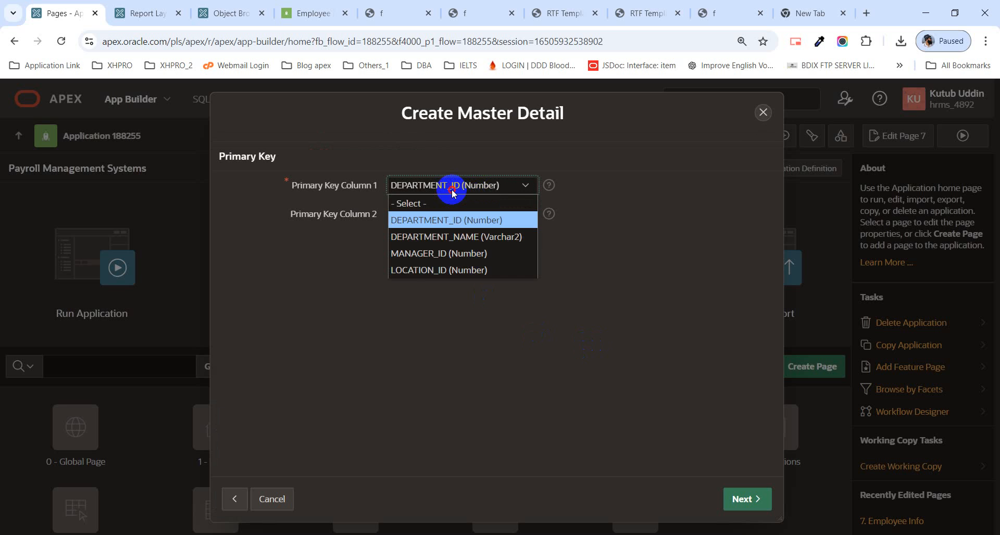
click(749, 492)
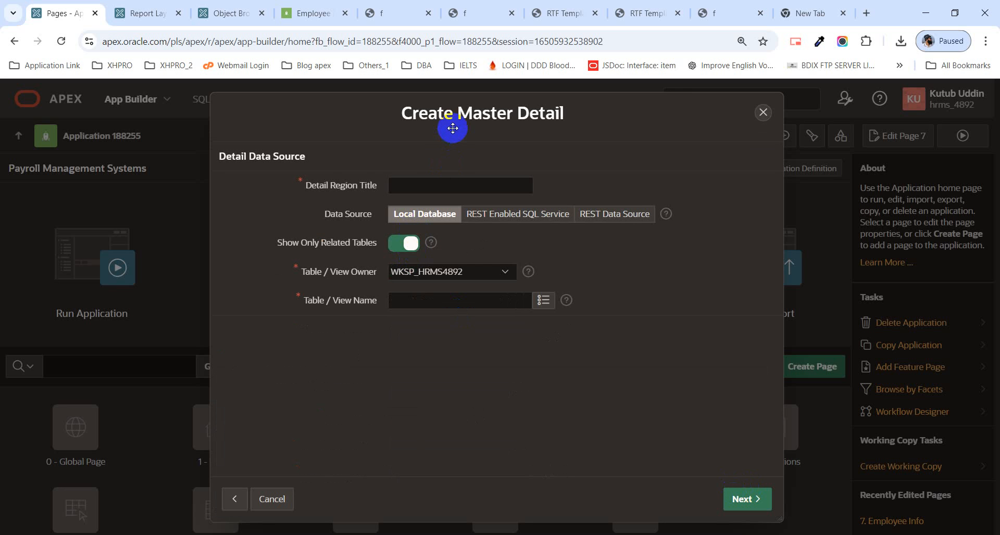
Step: Title the detail region "Employee List" and base it on the related EMPLOYEES table
drag(308, 163, 220, 156)
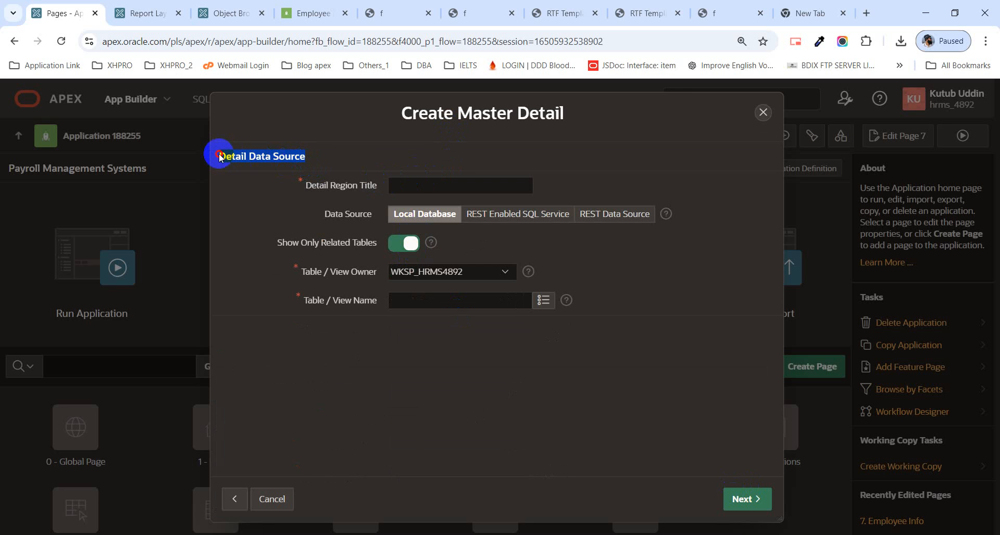
click(453, 193)
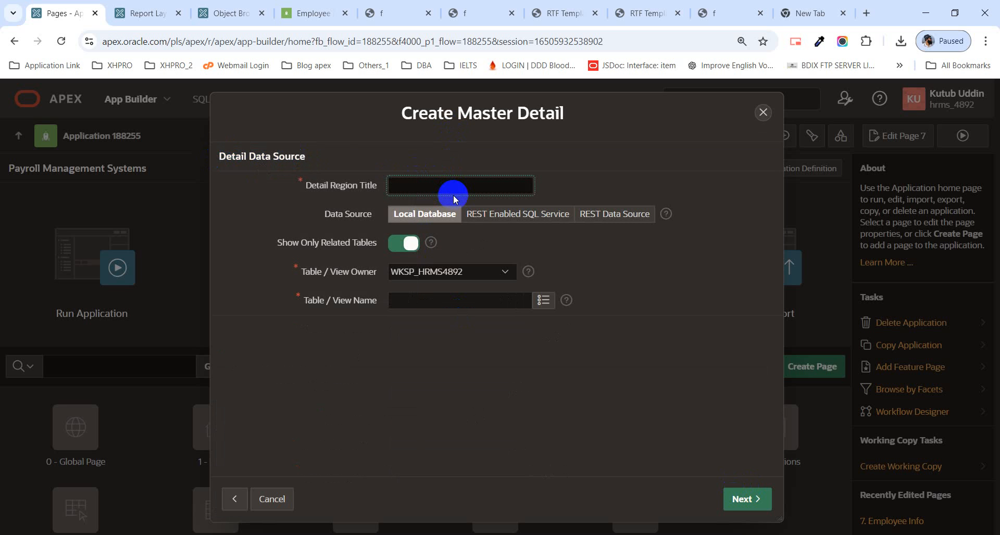
text(Employee List)
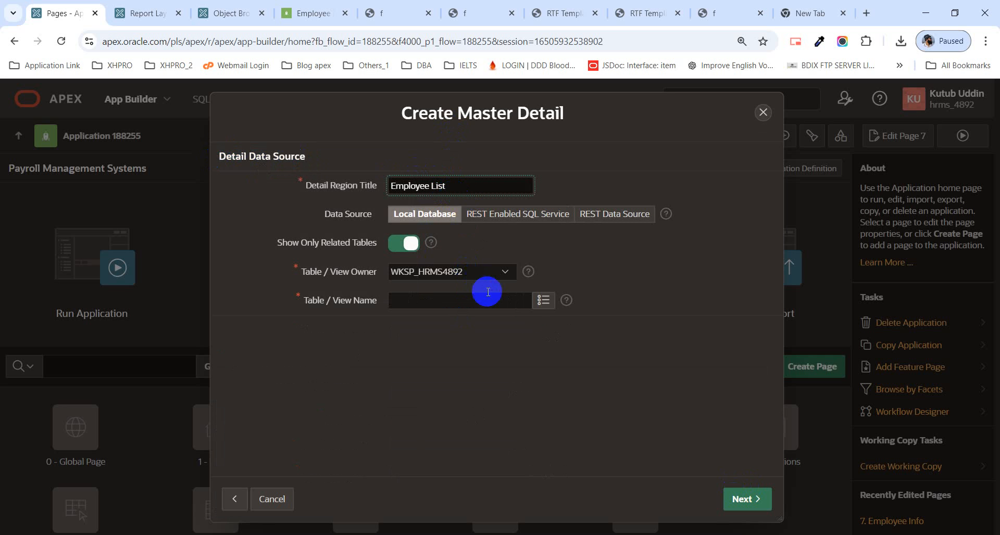
click(542, 306)
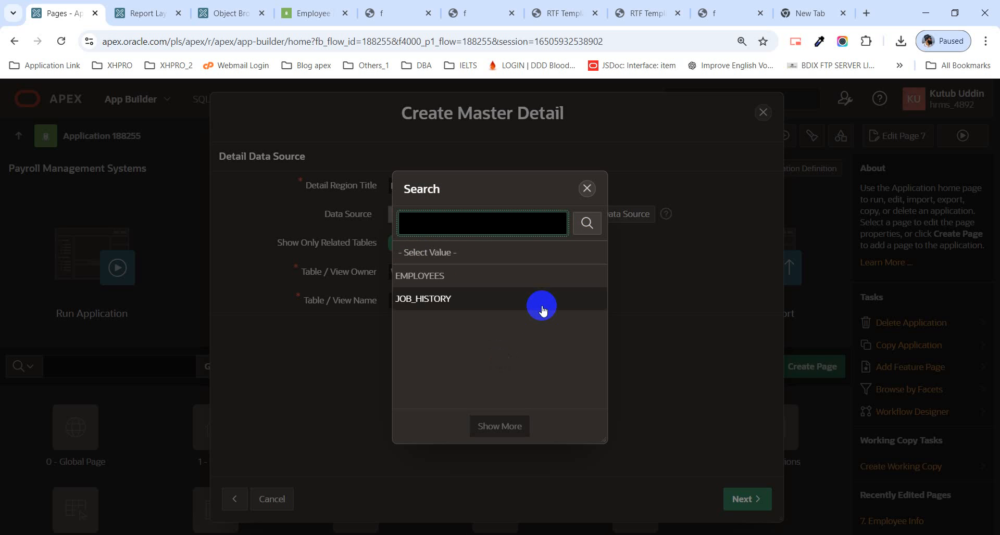
click(435, 277)
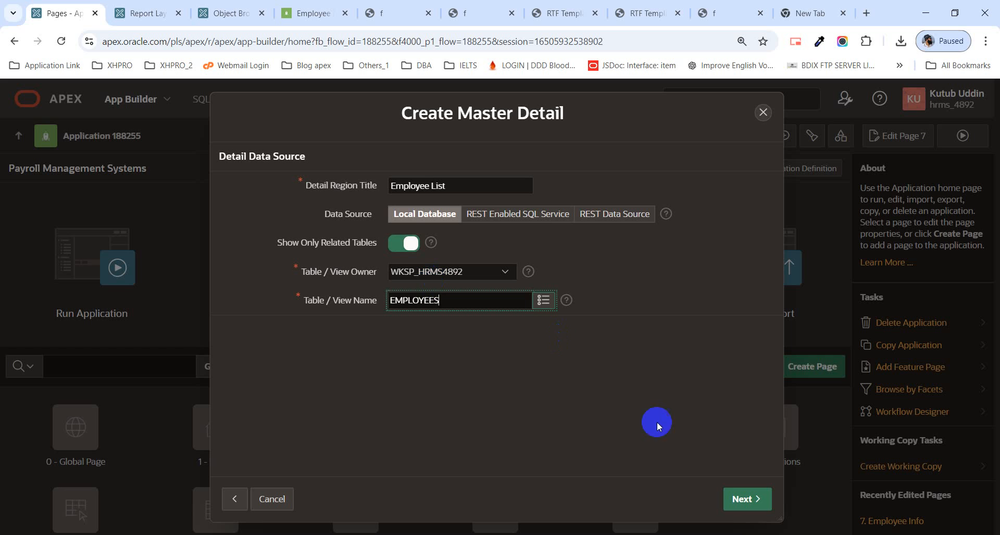
click(745, 494)
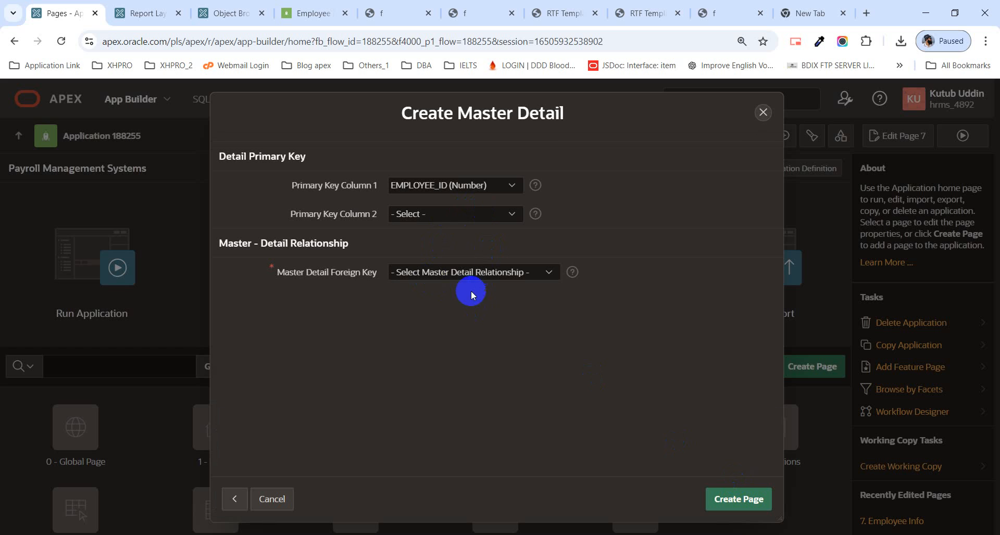
Step: Set the master detail foreign key to DEPARTMENT_ID -> DEPARTMENT_ID and create the page
click(435, 273)
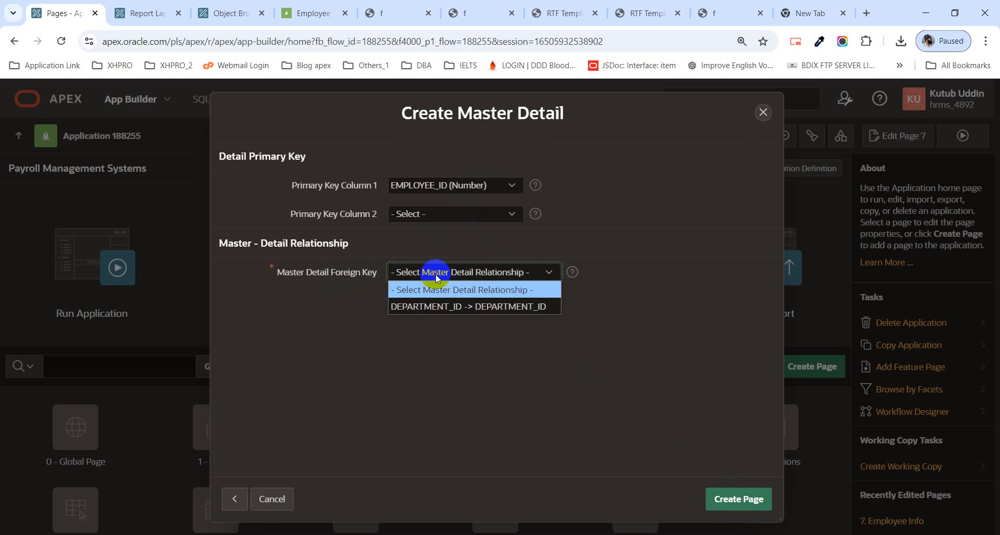
click(450, 307)
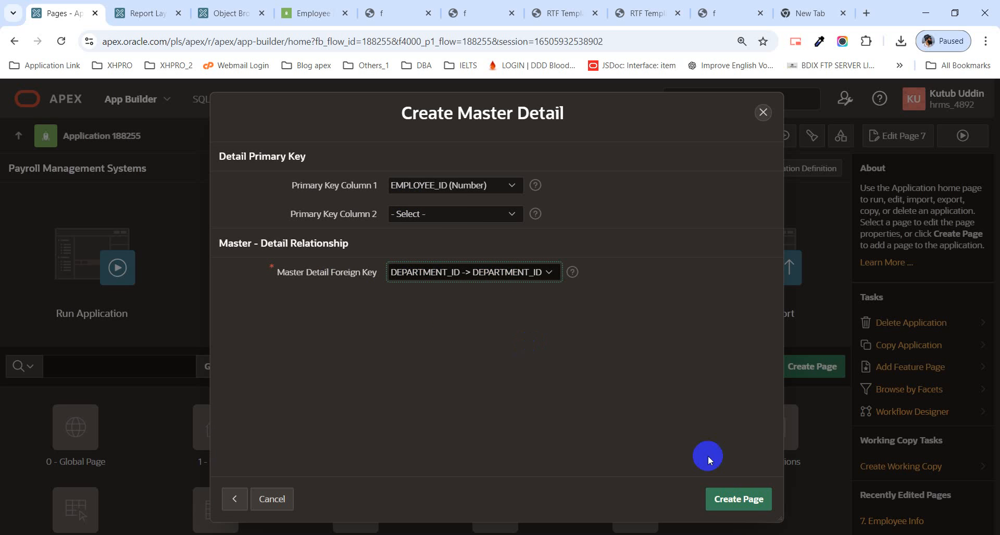
click(743, 497)
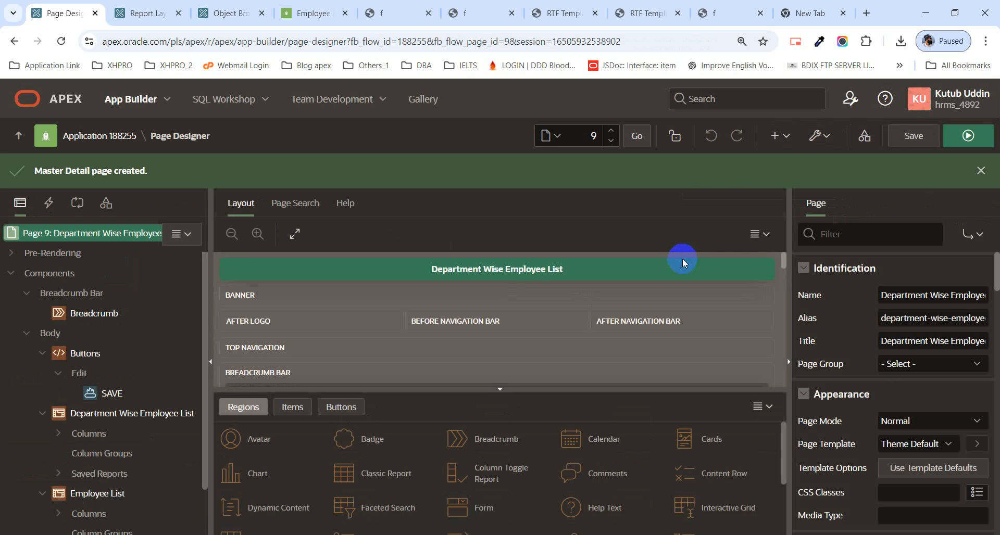
Step: Run the new Department Wise Employee List page, leaving the previously open Employee page without keeping its changes
click(987, 181)
click(964, 137)
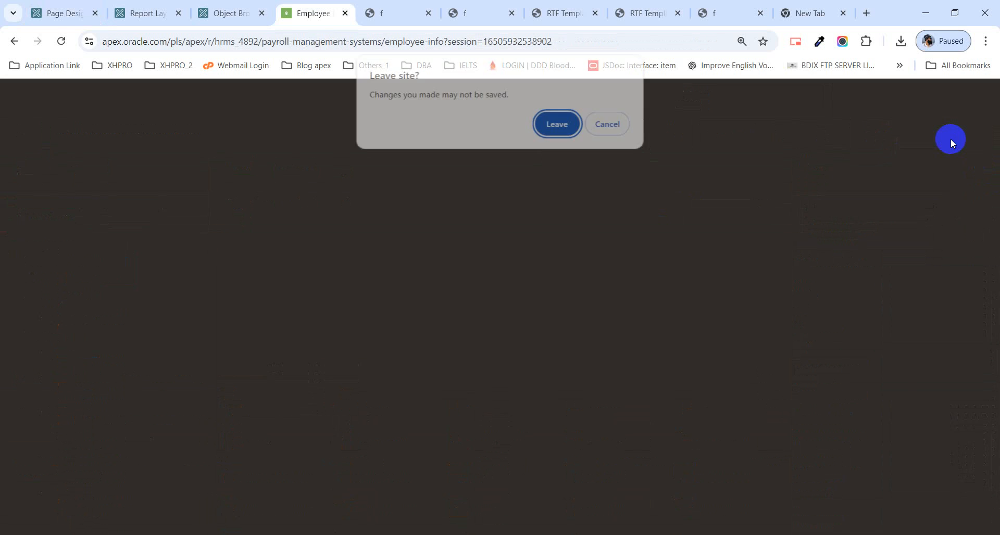
click(563, 128)
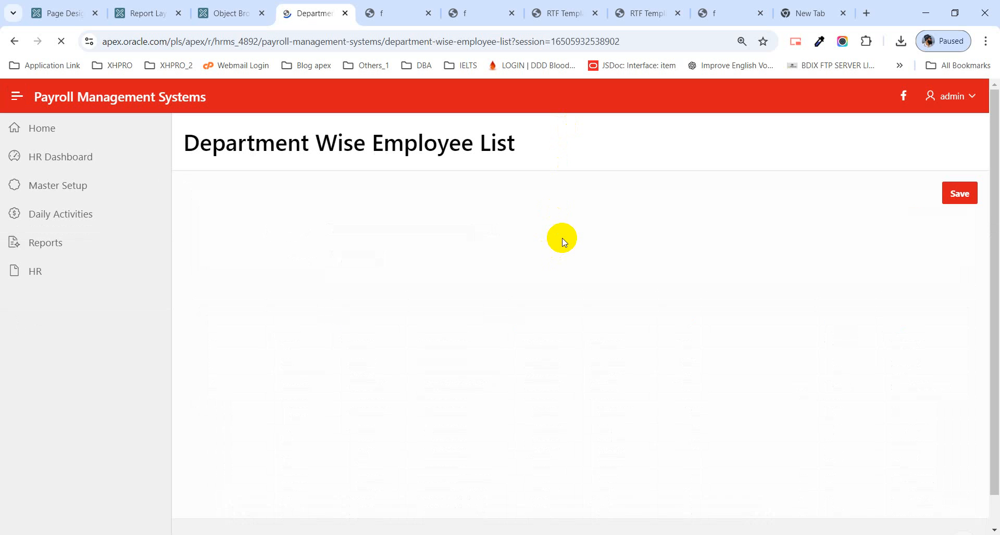
Step: Look through the department rows in the master grid of the running page
scroll(514, 268, down, 2)
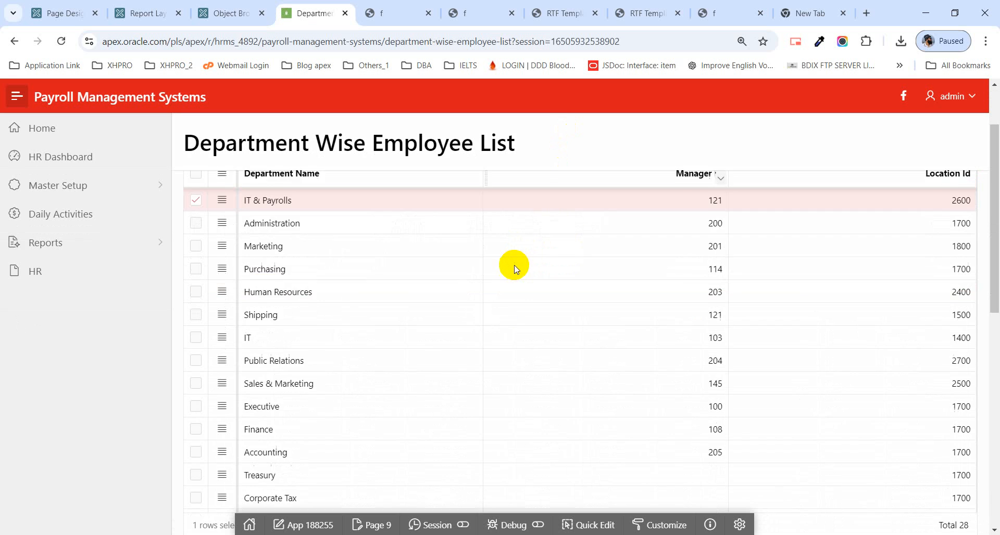
scroll(514, 269, down, 10)
scroll(513, 270, up, 5)
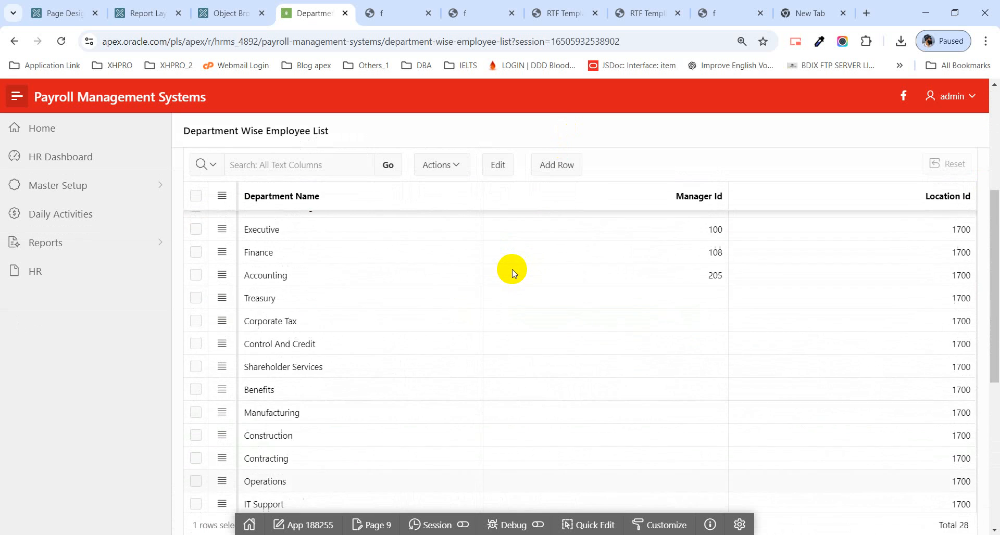
scroll(511, 269, up, 5)
scroll(503, 270, down, 2)
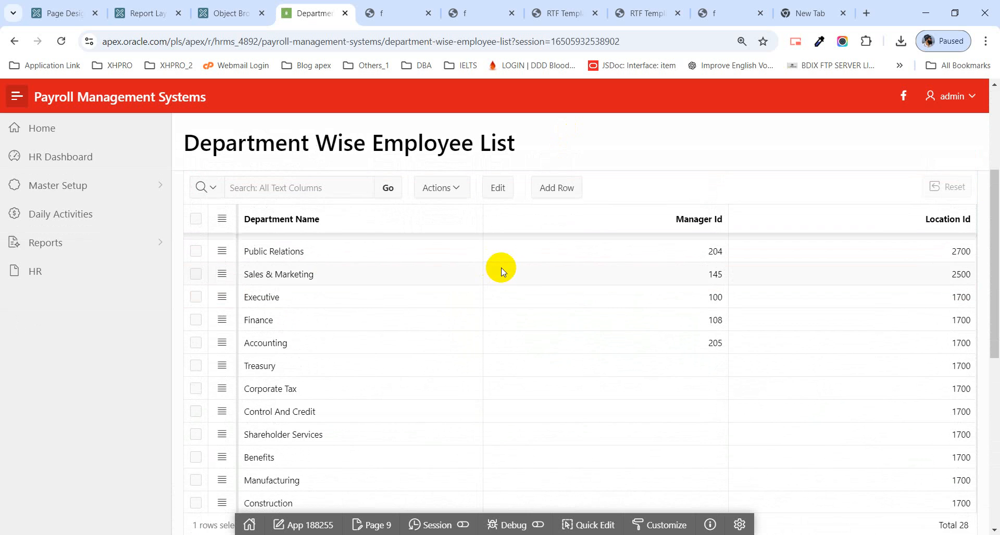
scroll(558, 268, down, 6)
scroll(564, 281, up, 4)
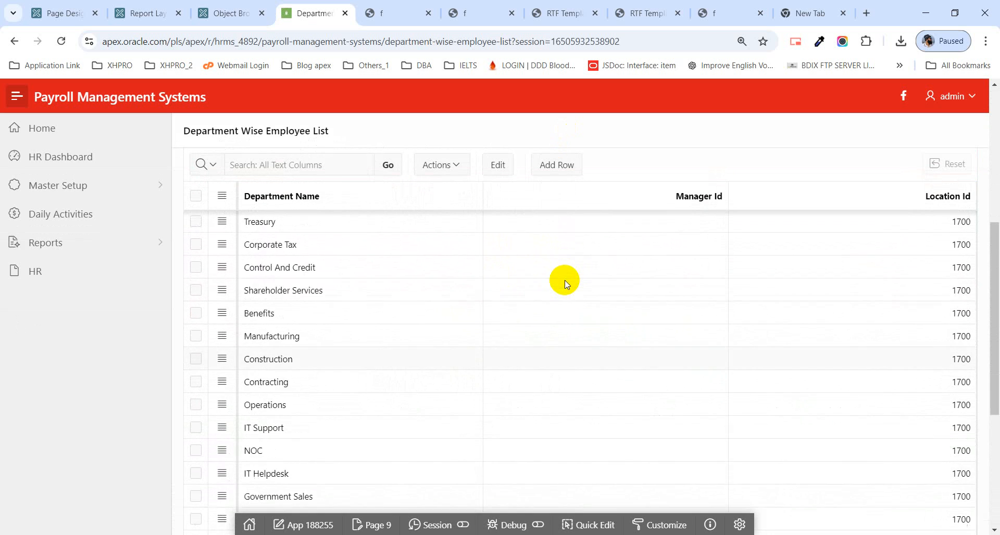
scroll(567, 284, up, 4)
scroll(567, 285, down, 2)
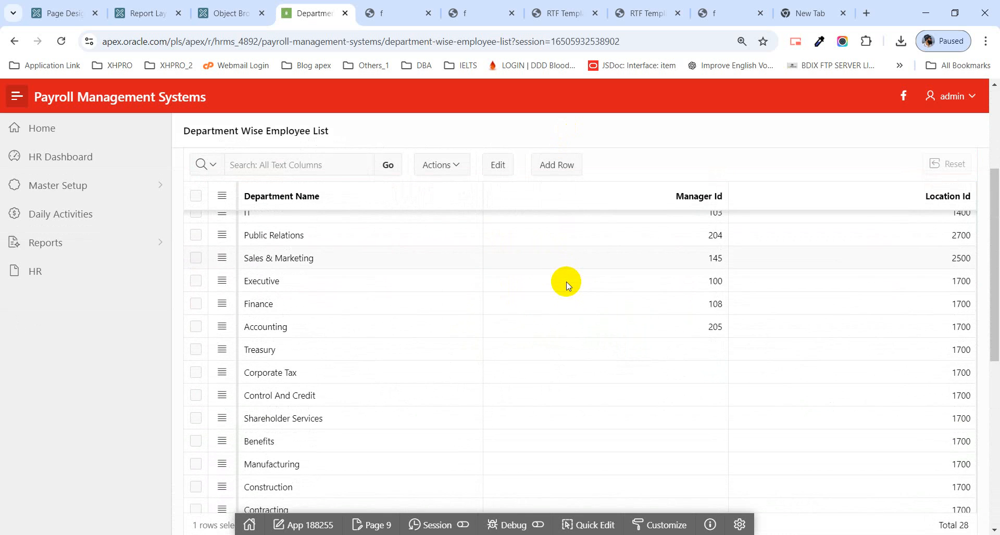
scroll(567, 281, up, 5)
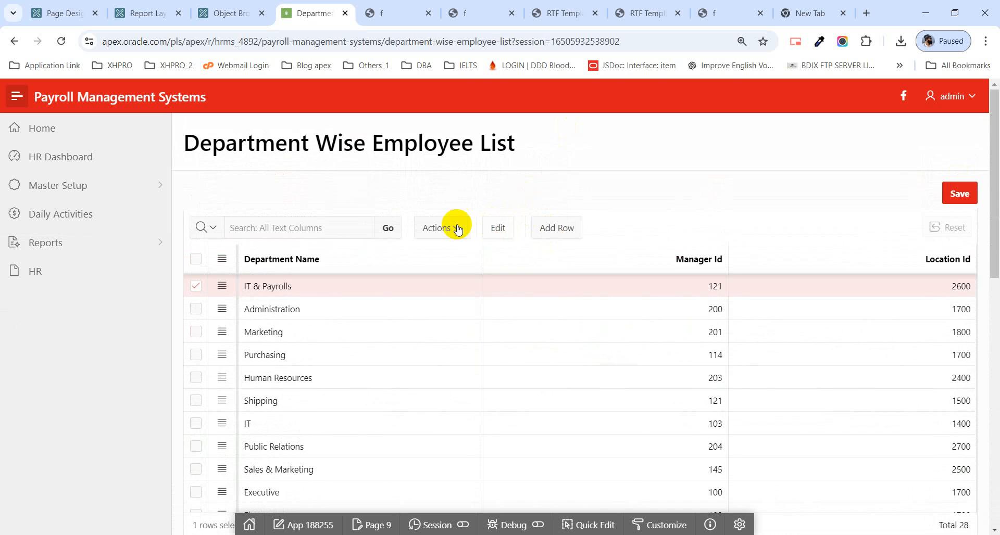
Step: Review the department grid's available actions, including the filter settings and the report and selection options
click(457, 229)
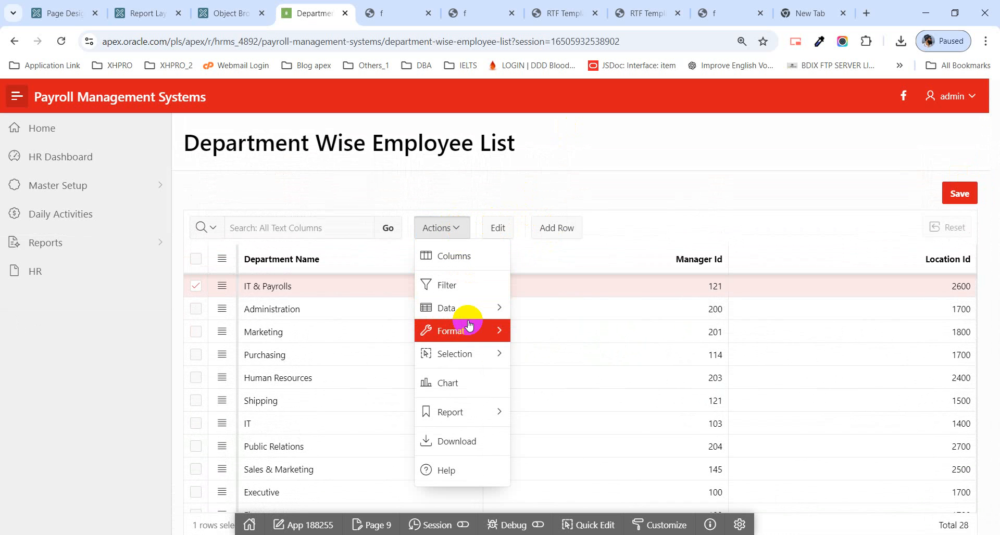
mouse_move(468, 312)
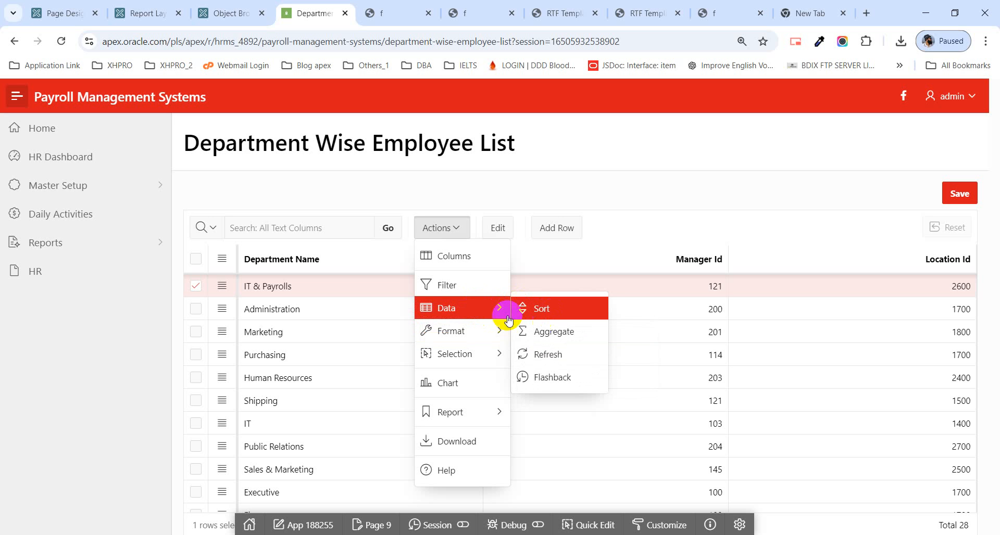
click(475, 293)
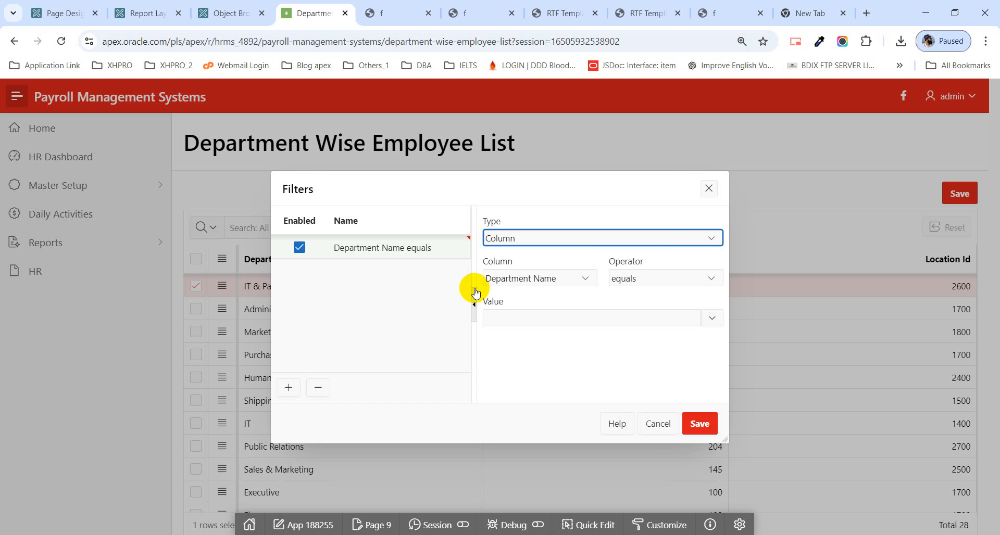
click(708, 188)
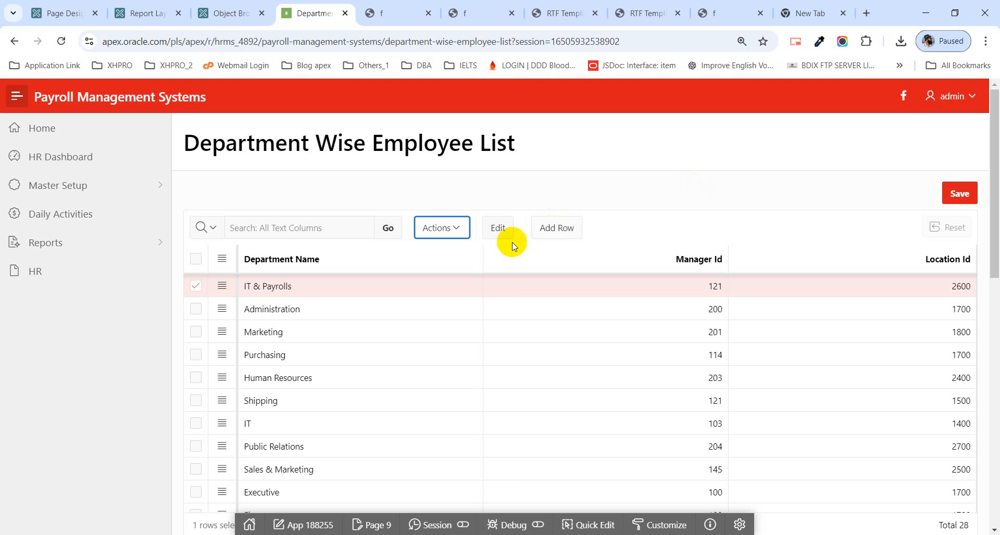
click(458, 232)
mouse_move(485, 420)
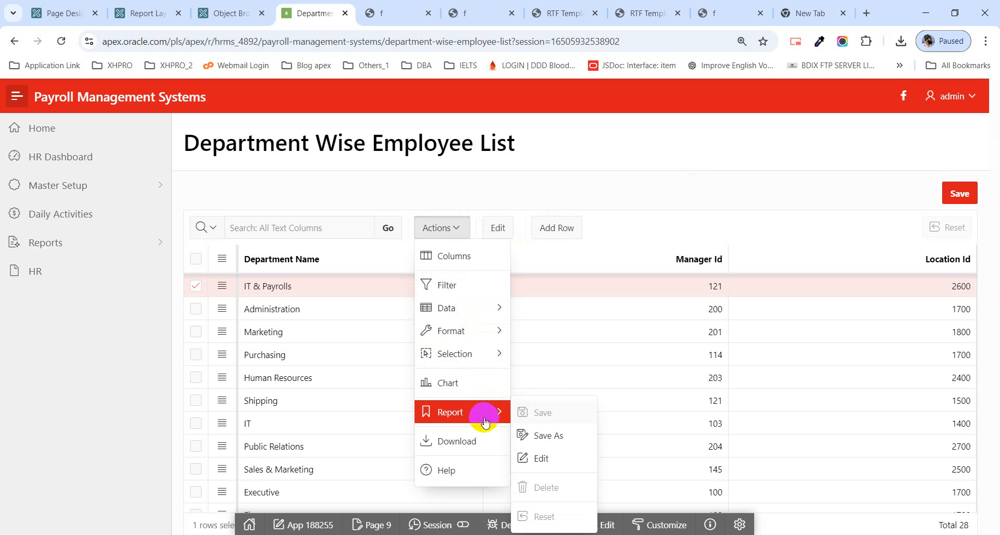
mouse_move(493, 363)
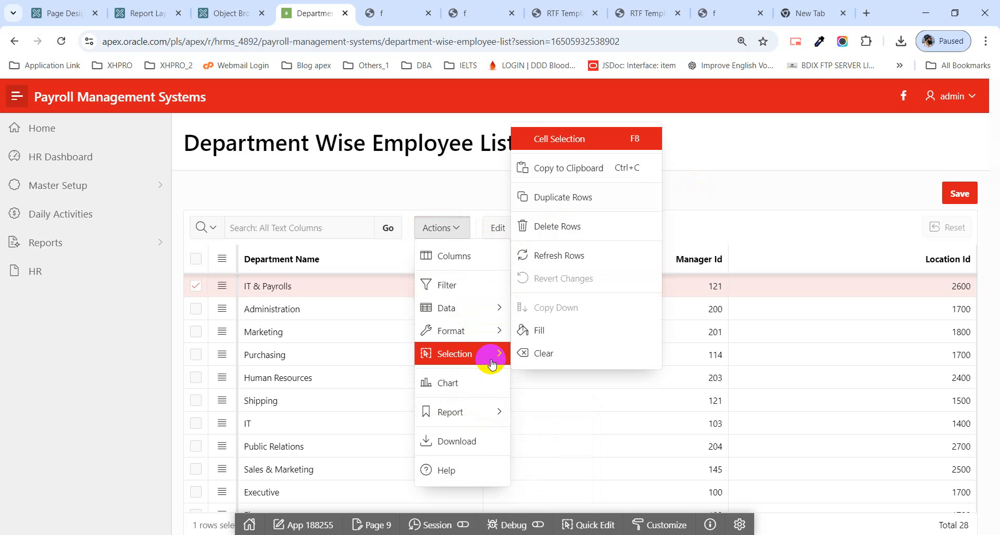
click(753, 215)
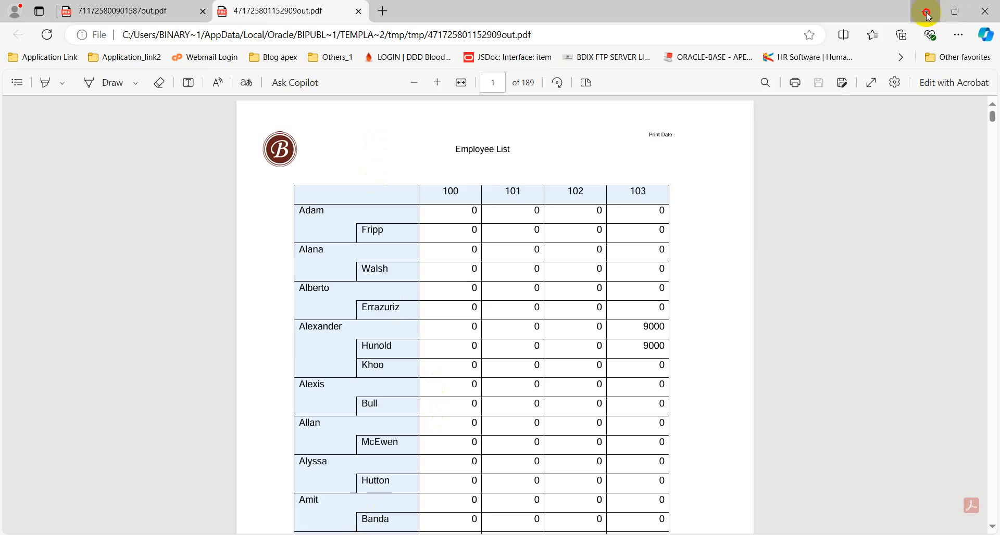
Step: Return to page 9 in Page Designer and examine the Department Wise Employee List region's attributes, including its download and heading settings
click(925, 9)
click(391, 527)
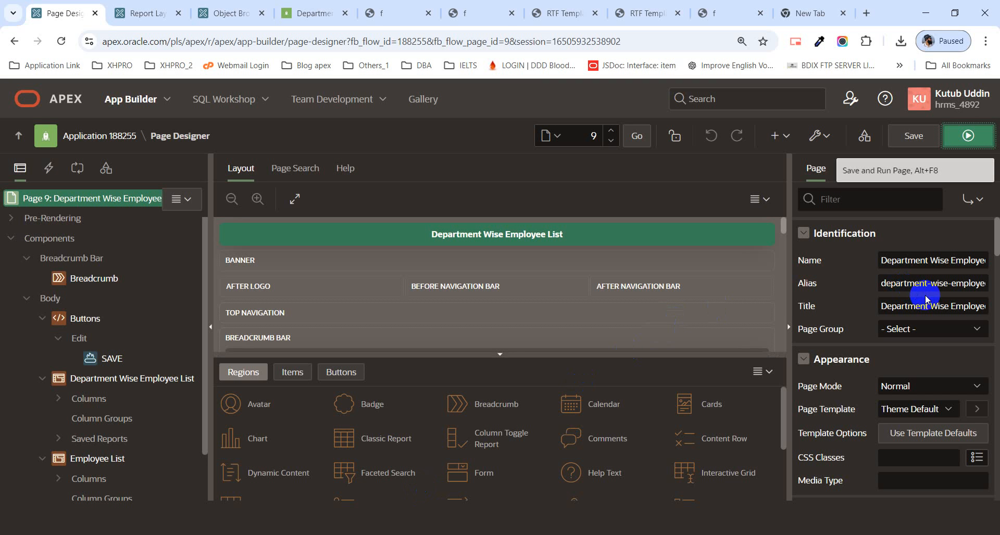
scroll(480, 330, down, 5)
scroll(384, 304, up, 4)
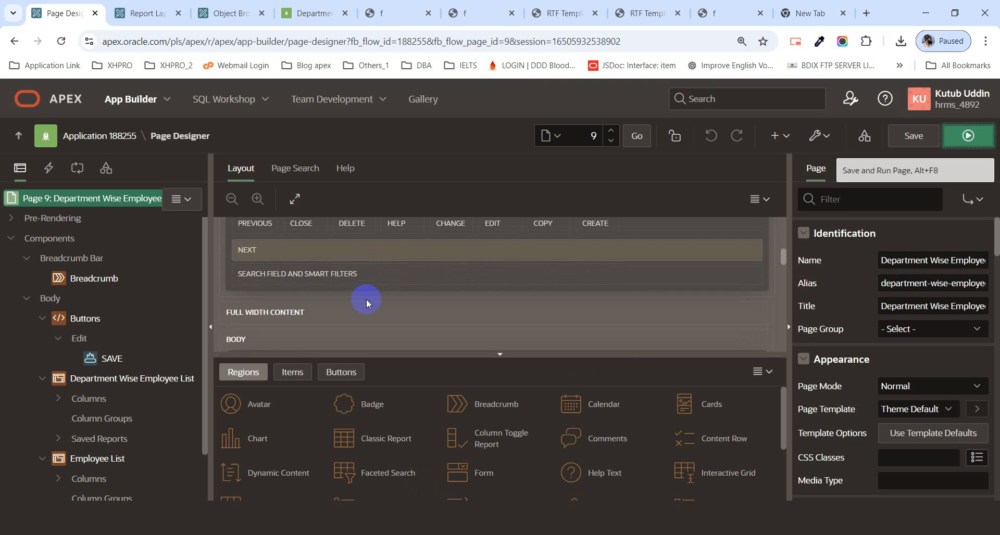
click(96, 380)
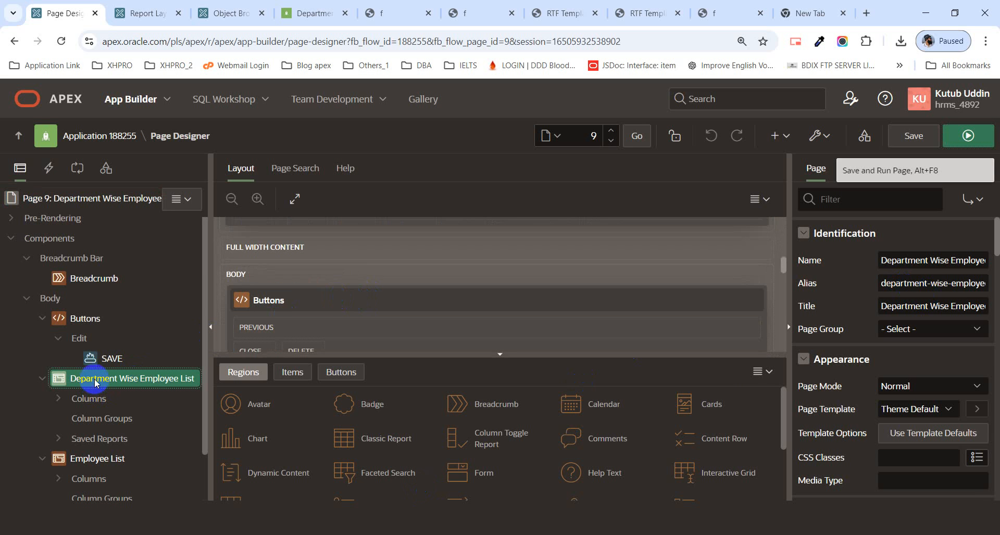
click(873, 172)
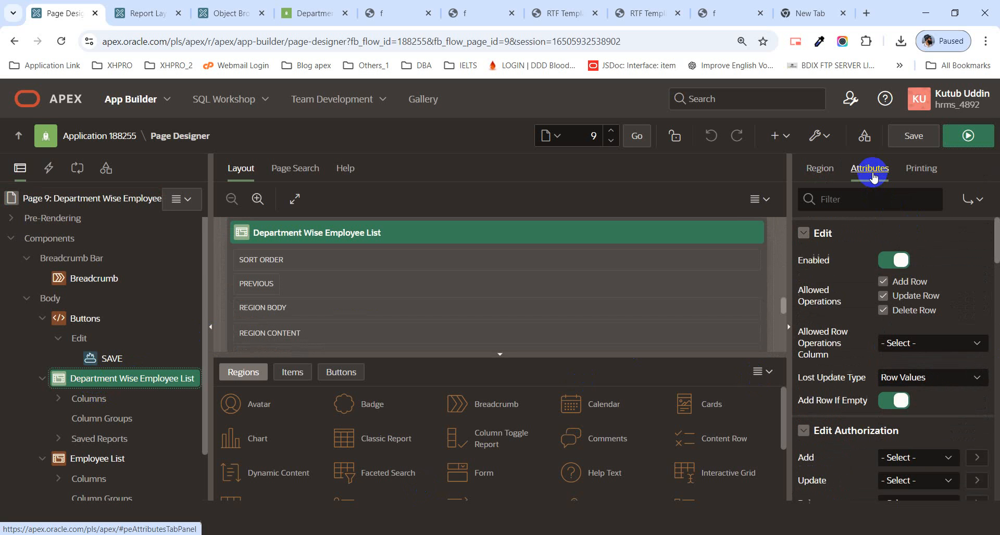
scroll(940, 343, down, 6)
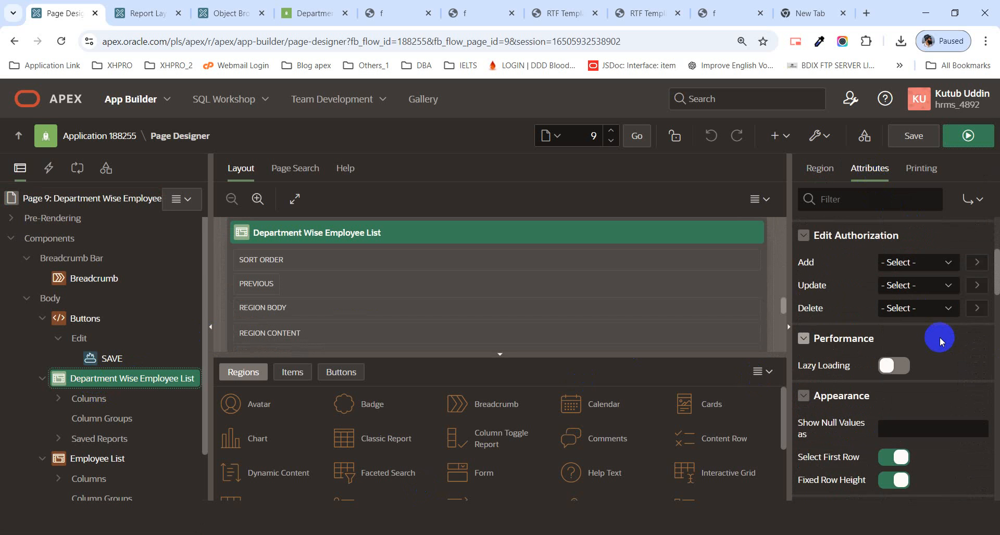
scroll(941, 344, down, 10)
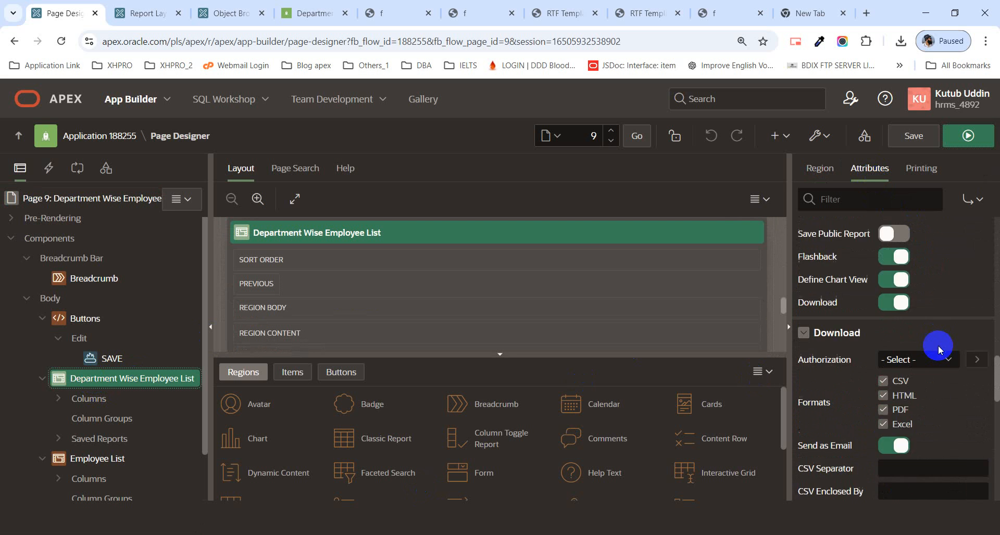
scroll(936, 341, down, 5)
scroll(938, 346, up, 10)
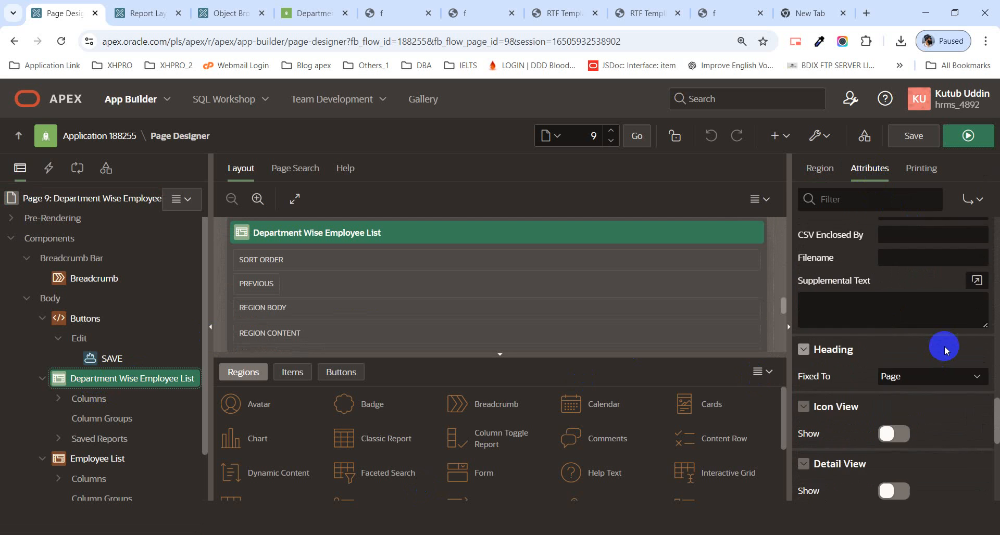
Step: Examine the master and detail grids together on the running page and deselect the IT & Payrolls department row
click(316, 16)
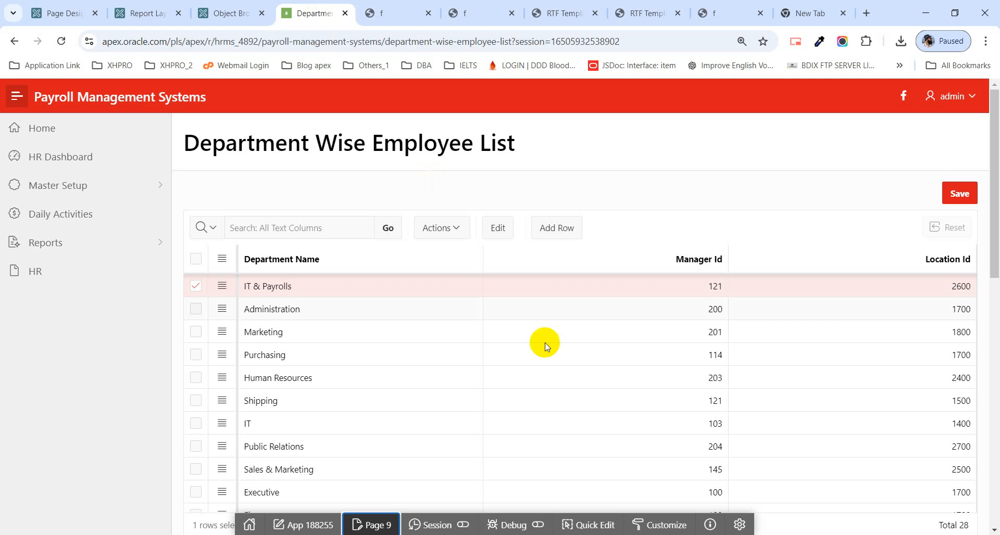
key(ctrl+minus)
key(ctrl+minus)
key(ctrl+minus)
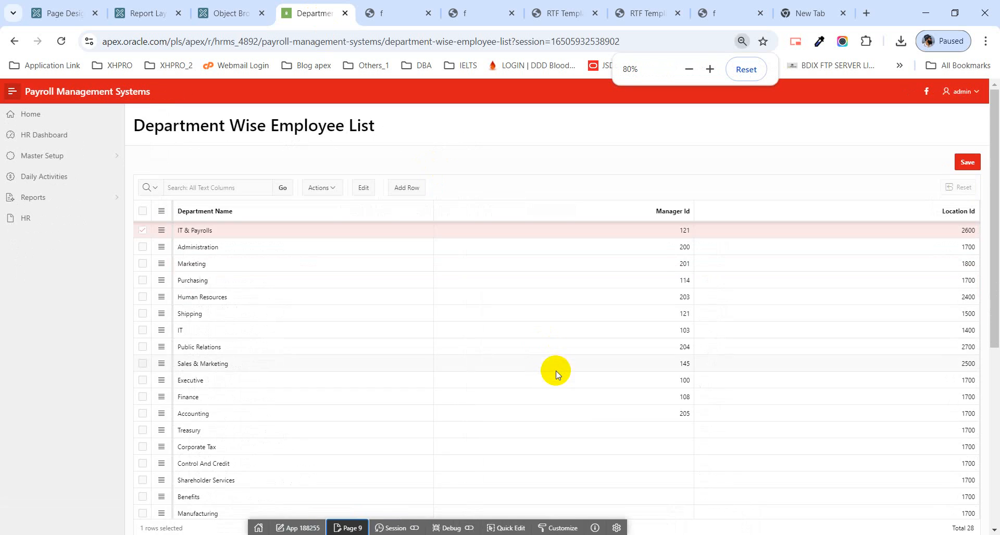
scroll(539, 367, down, 5)
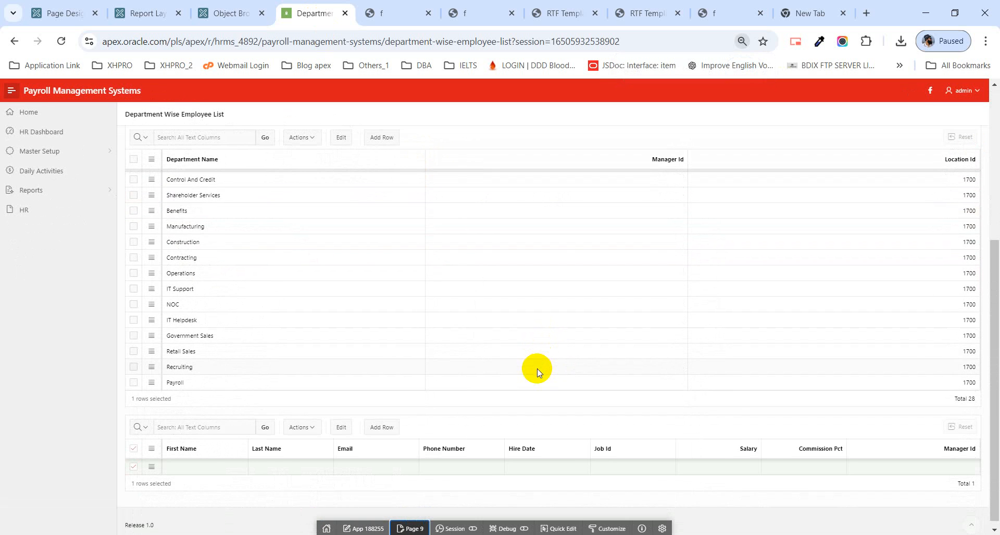
scroll(536, 368, up, 3)
scroll(315, 323, up, 2)
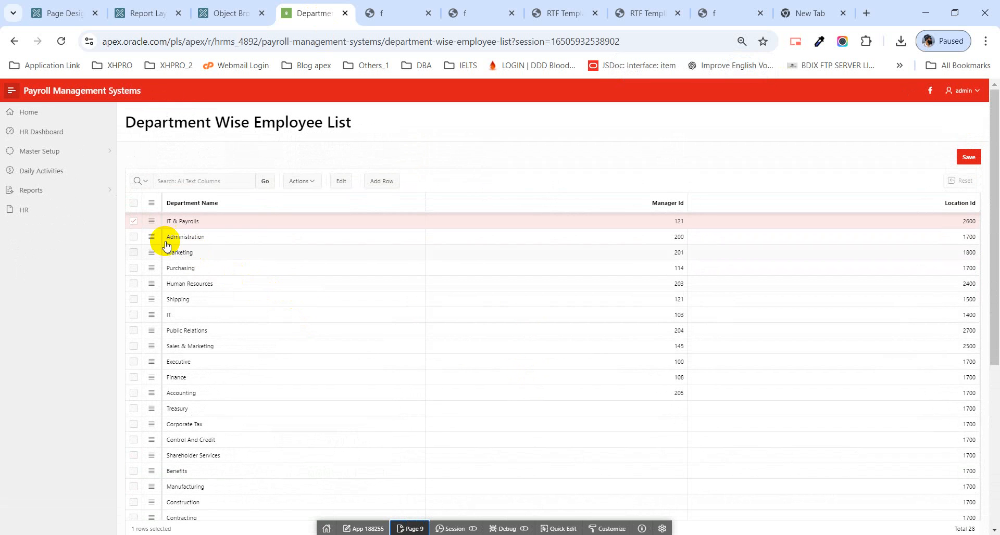
click(135, 223)
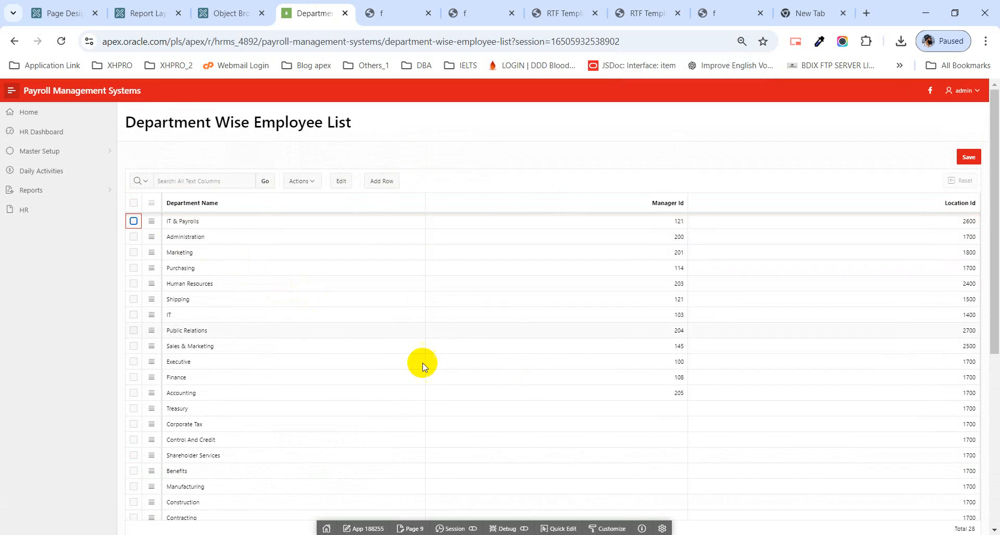
Step: Go back to page 9 in Page Designer and compare the edit attributes of the Employee List and Department Wise Employee List regions
click(416, 529)
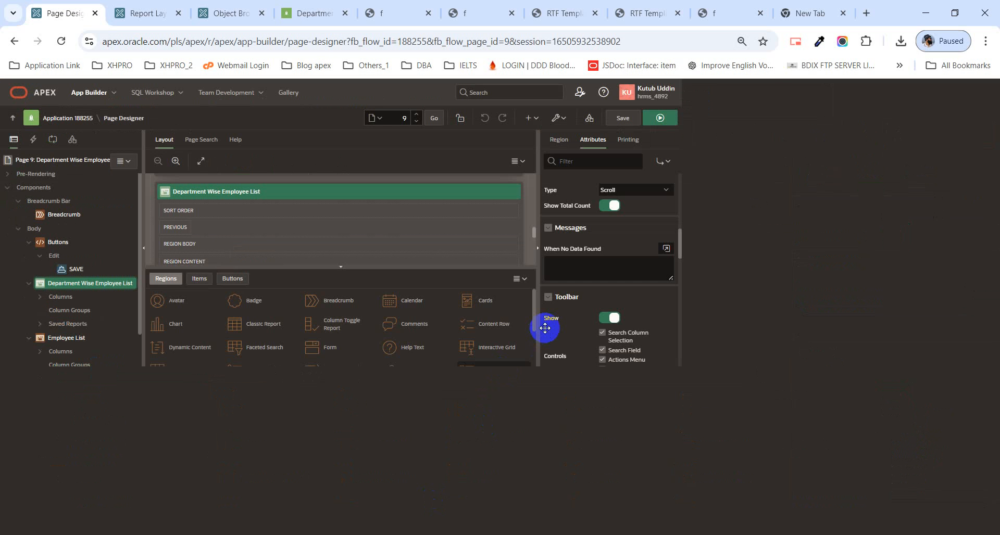
key(ctrl+plus)
key(ctrl+plus)
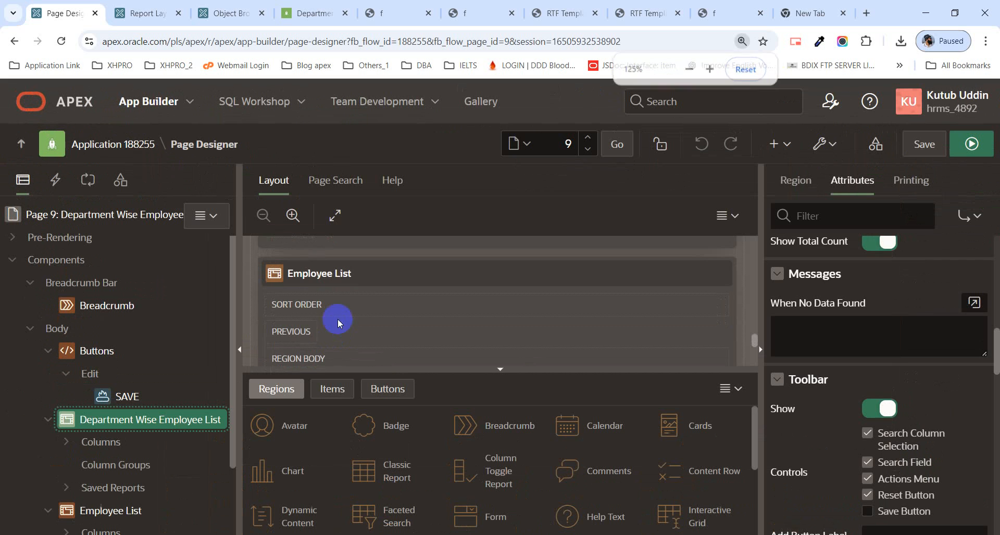
click(384, 270)
scroll(385, 266, down, 2)
scroll(383, 266, up, 4)
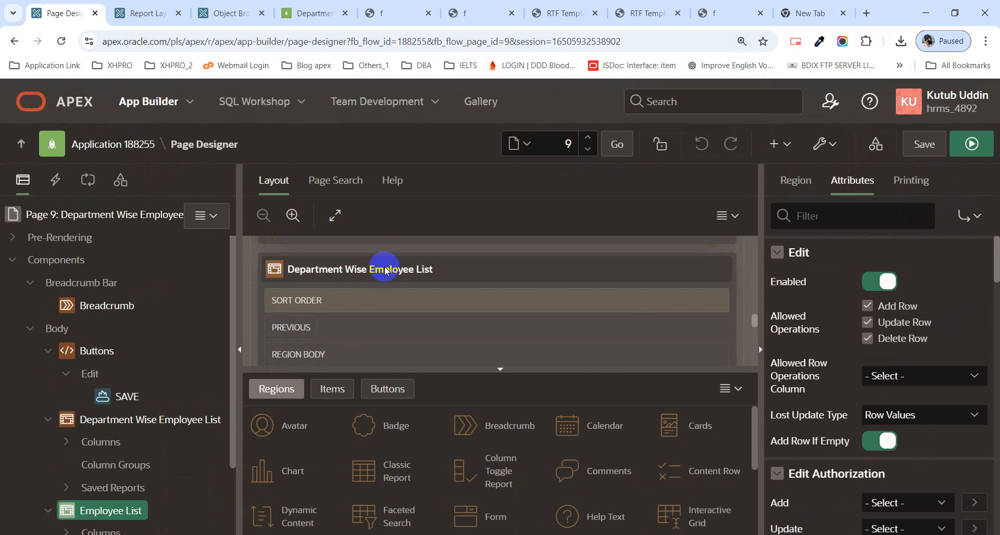
scroll(334, 323, down, 2)
click(574, 341)
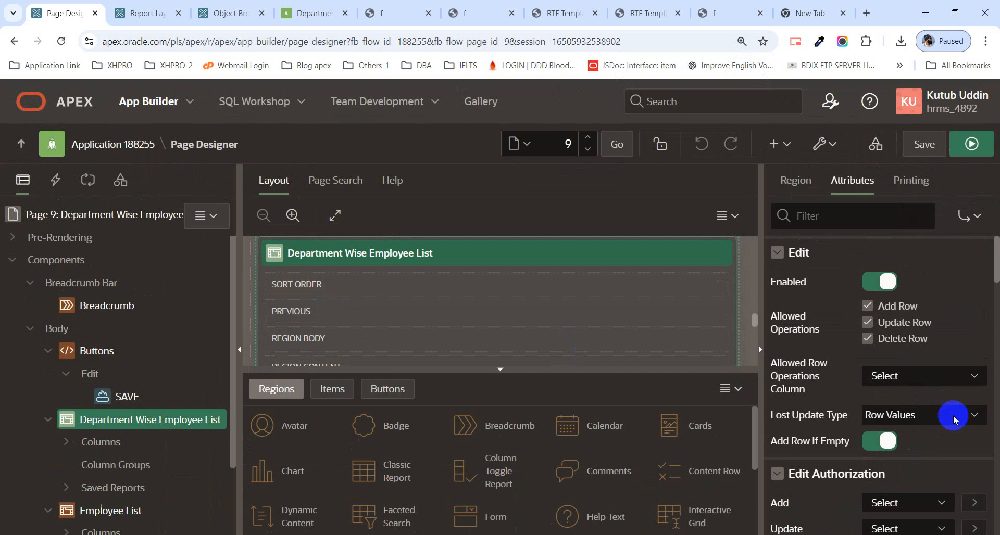
scroll(945, 401, down, 5)
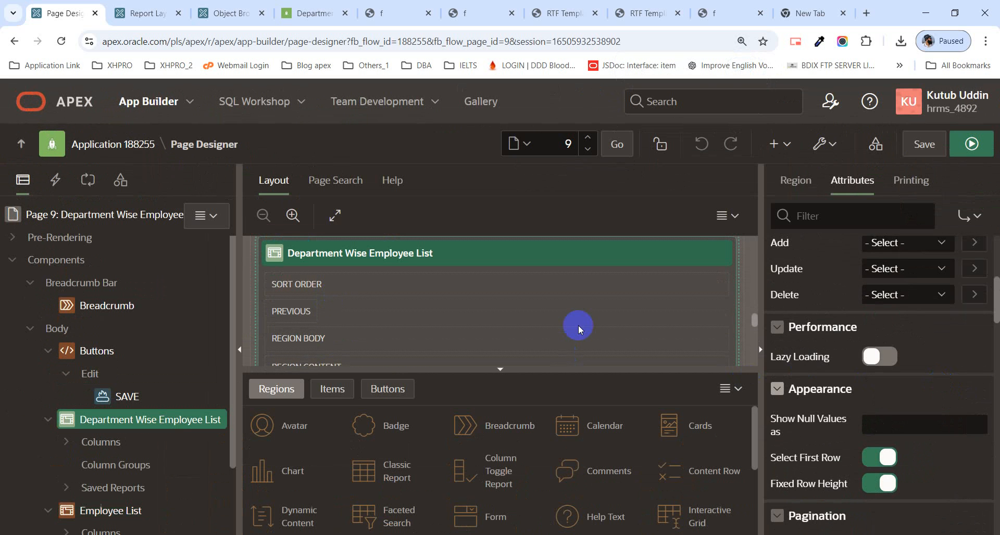
scroll(882, 322, up, 5)
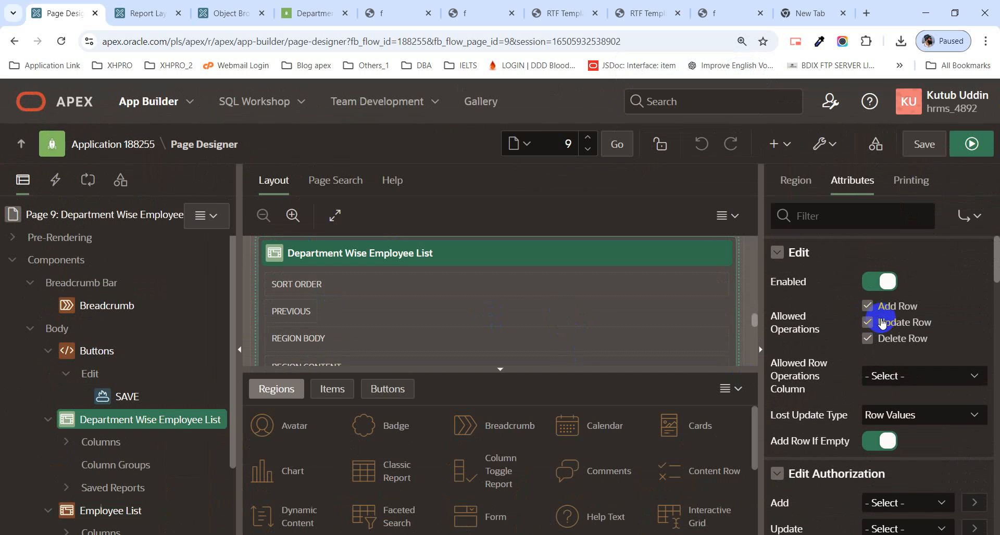
Step: Change the Department Wise Employee List region's source type to SQL Query
click(795, 180)
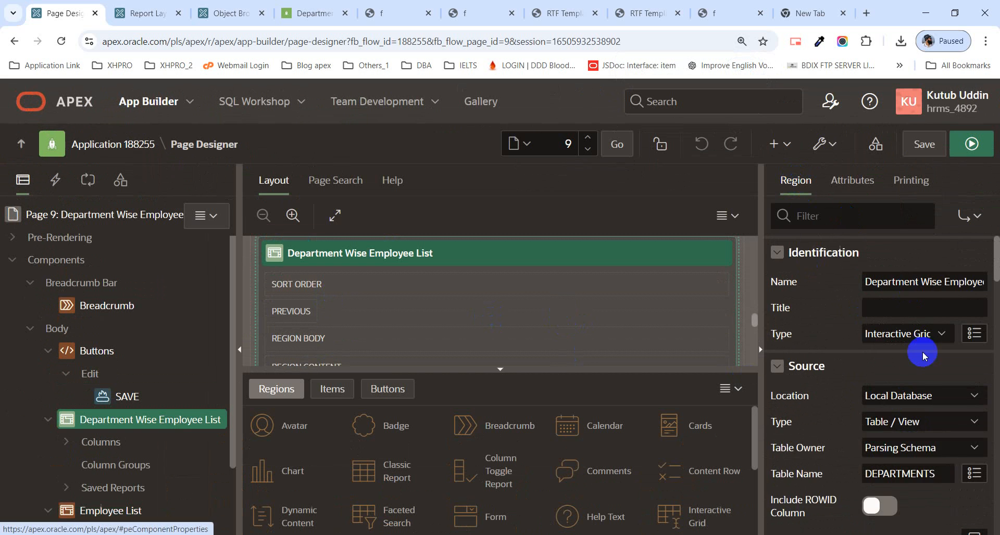
scroll(923, 356, down, 2)
scroll(908, 292, up, 1)
click(903, 358)
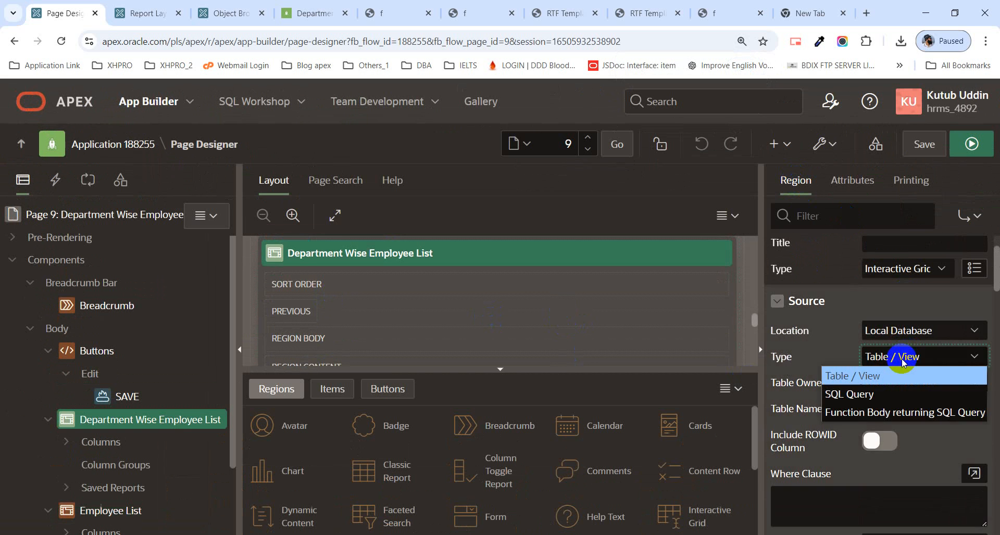
click(885, 398)
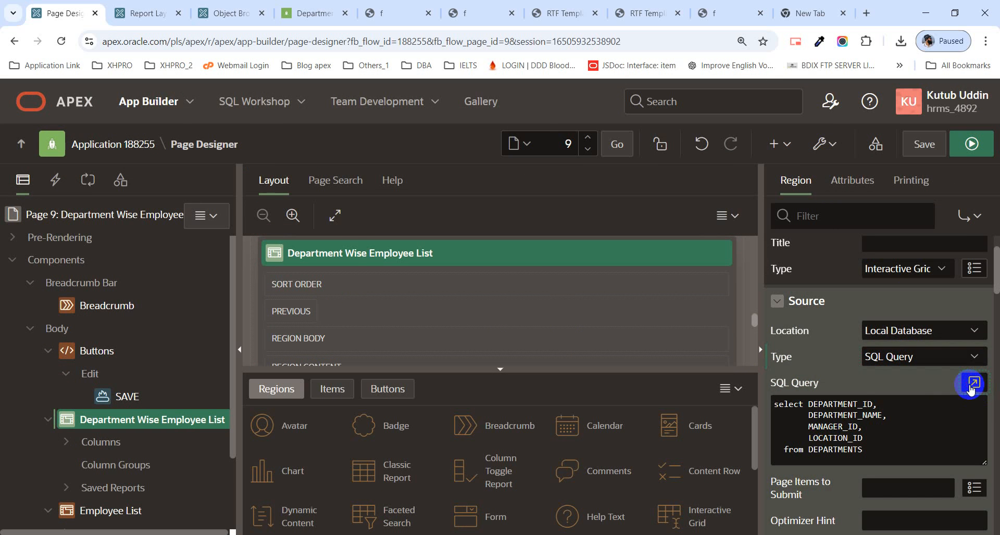
Step: Add a where clause to the region's query limiting it to department IDs 10, 20 and 30, consulting the DEPARTMENTS table data
click(973, 384)
click(342, 246)
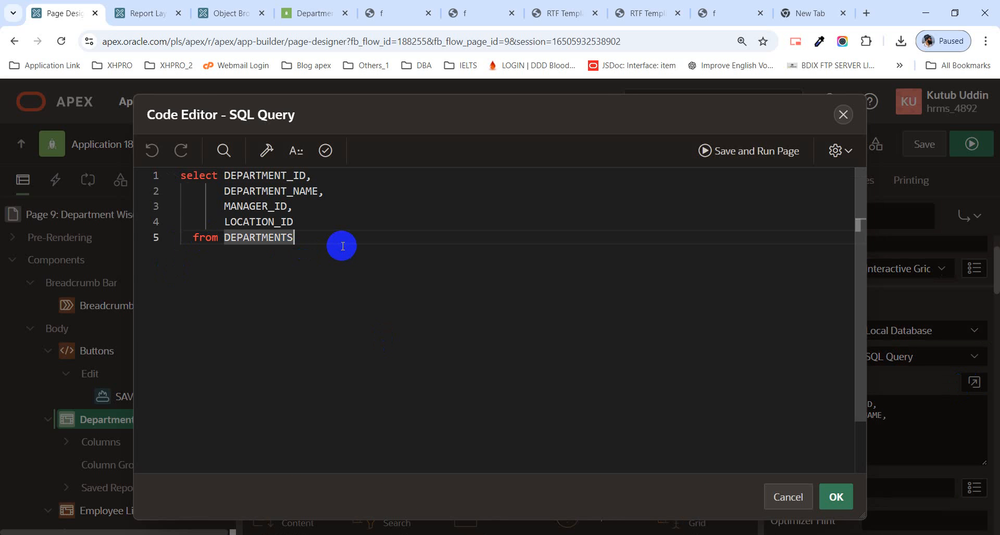
key(Return)
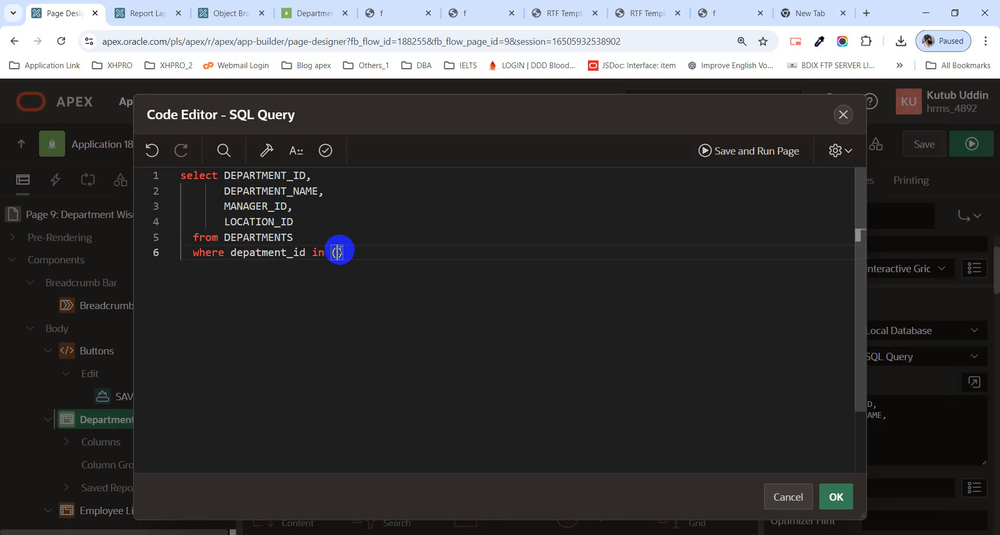
click(393, 12)
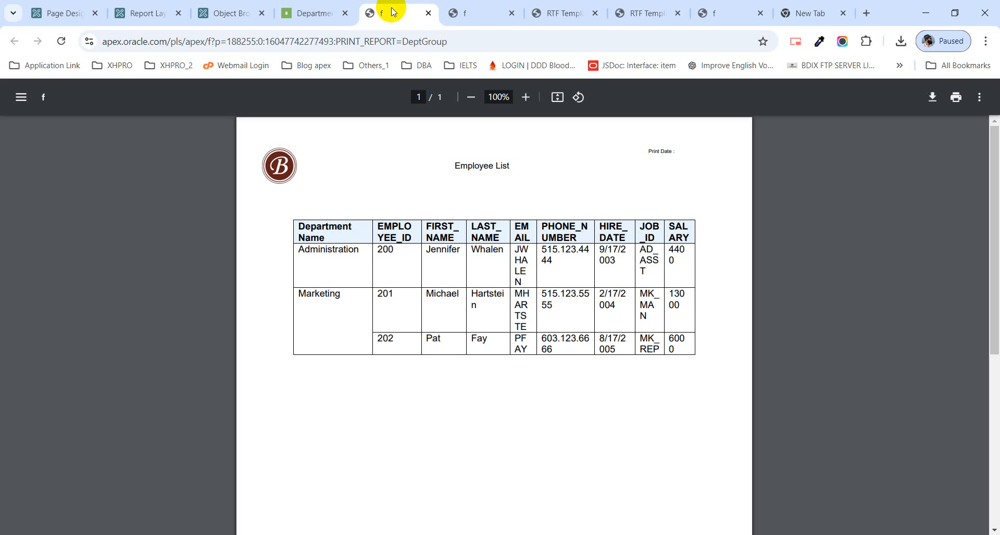
click(480, 15)
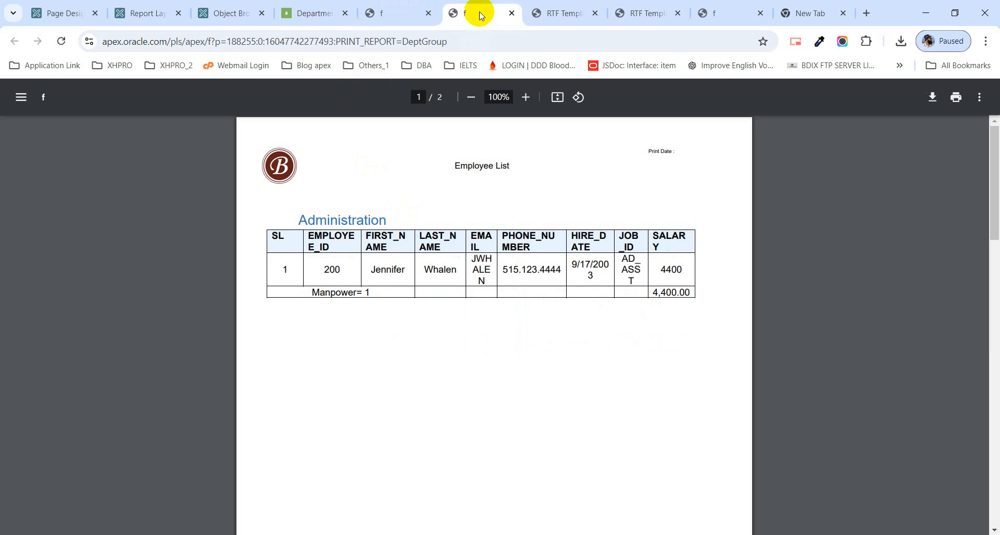
click(221, 12)
click(330, 225)
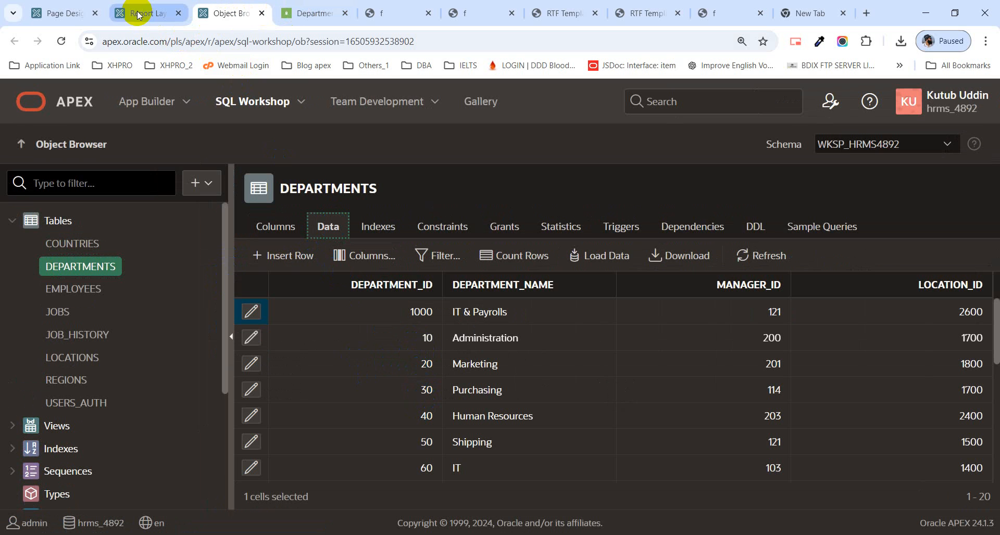
click(74, 20)
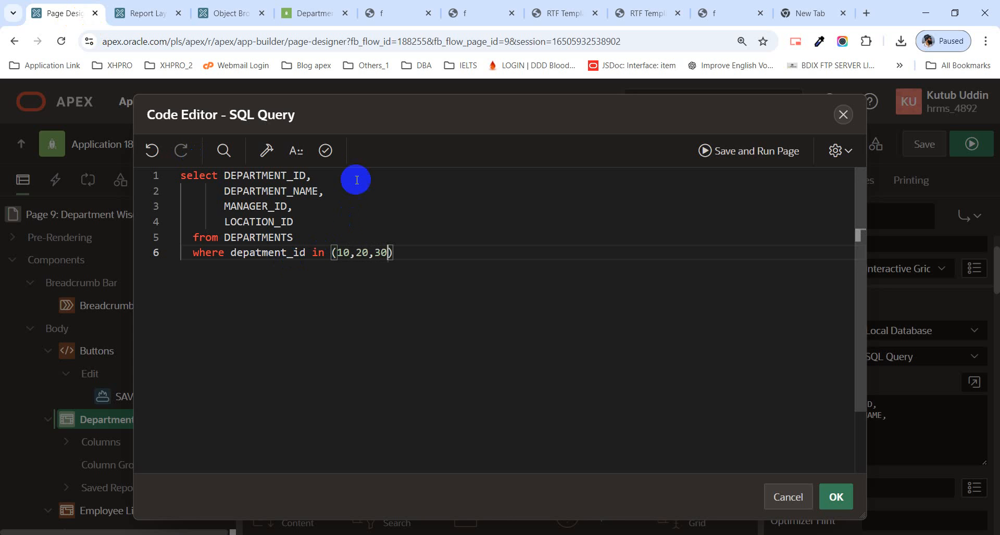
Step: Validate the SQL query, correct the where clause column to department_id, and accept the revalidated query
click(326, 151)
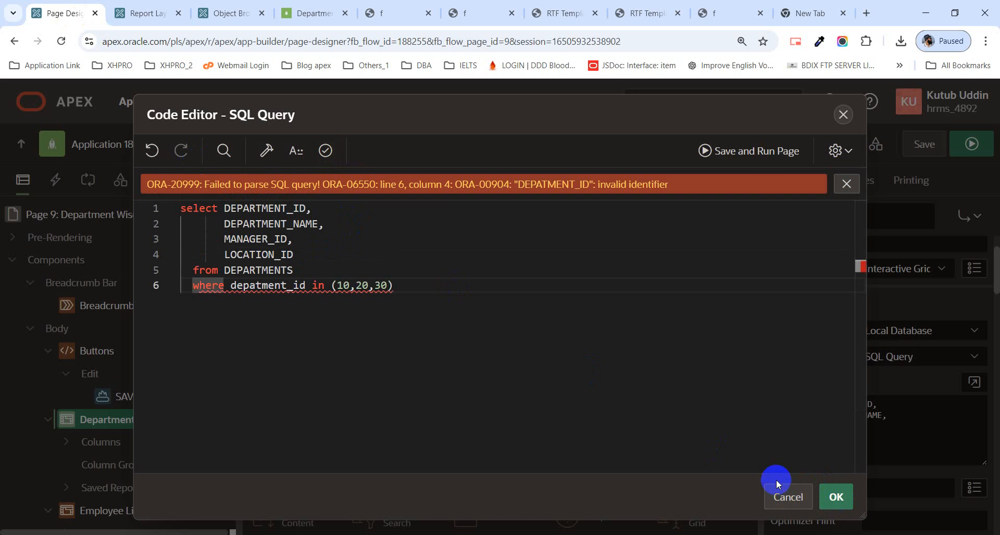
click(259, 285)
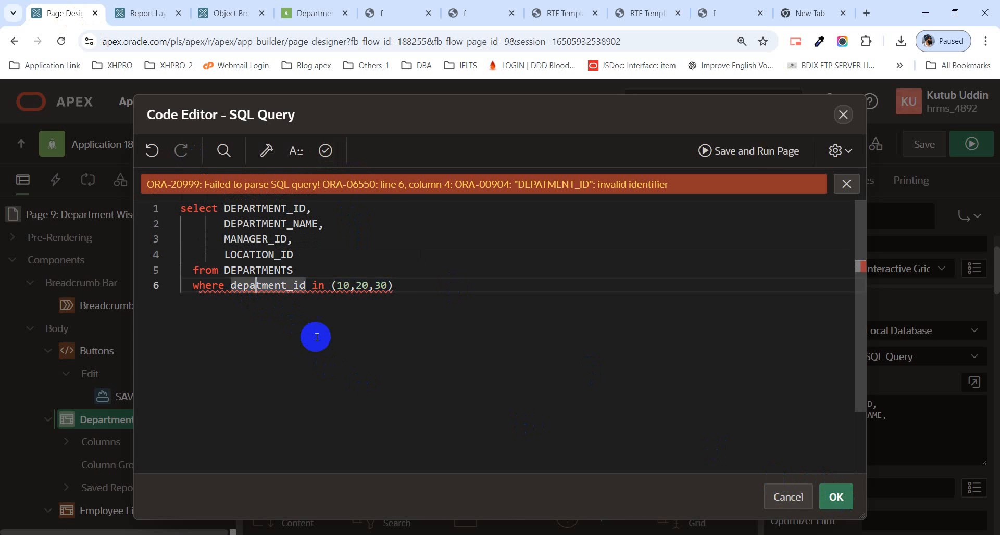
text(r)
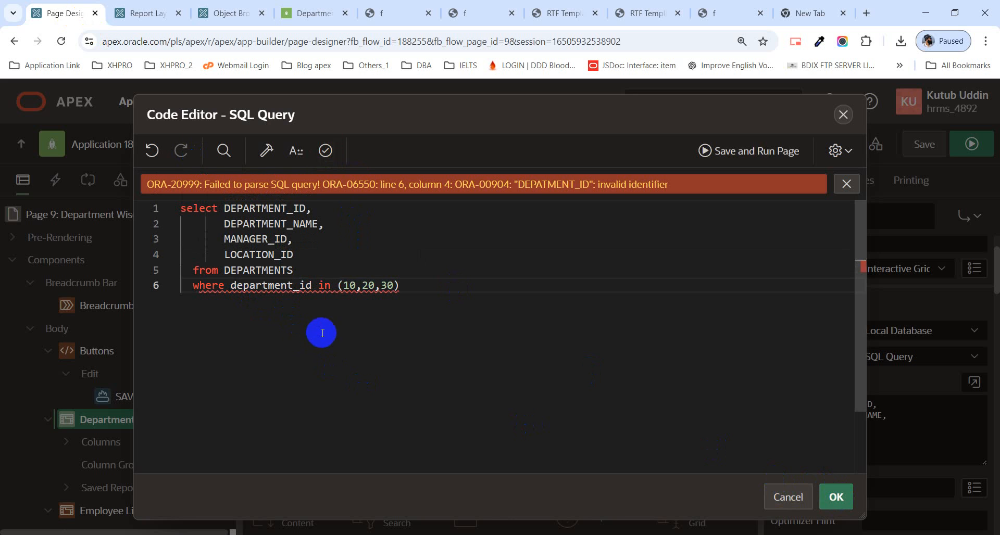
click(334, 156)
click(841, 499)
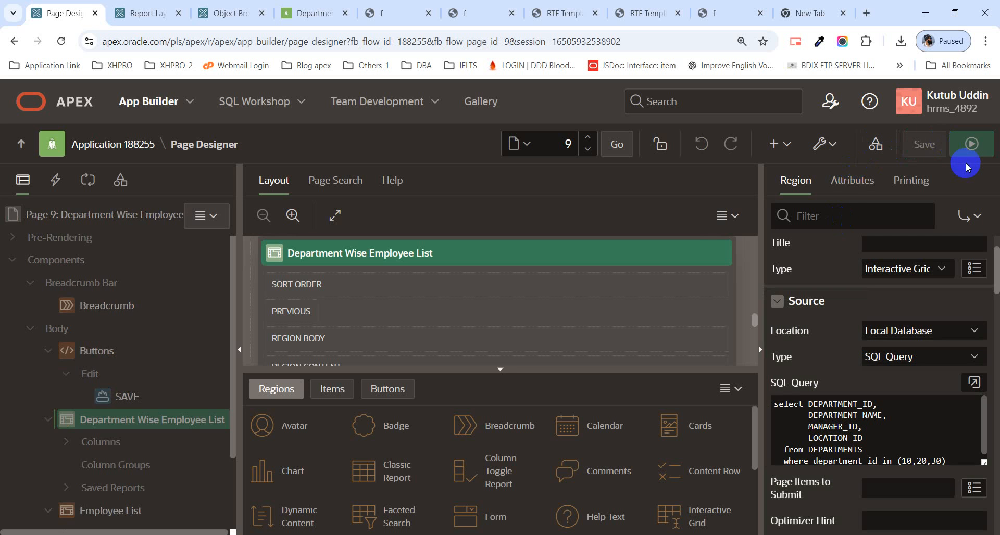
Step: Save and run page 9, and compare the employee rows for the Administration and Marketing departments
click(971, 149)
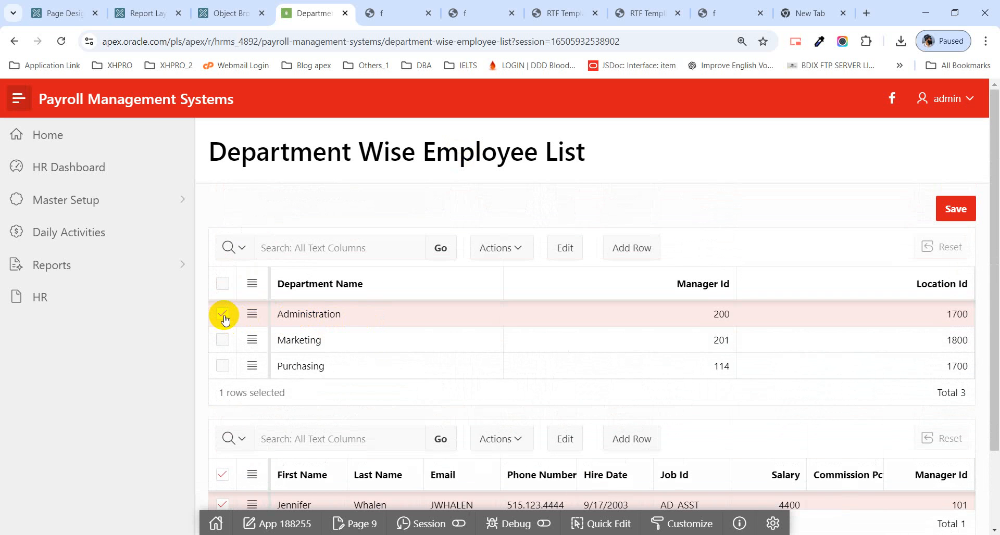
scroll(313, 333, down, 2)
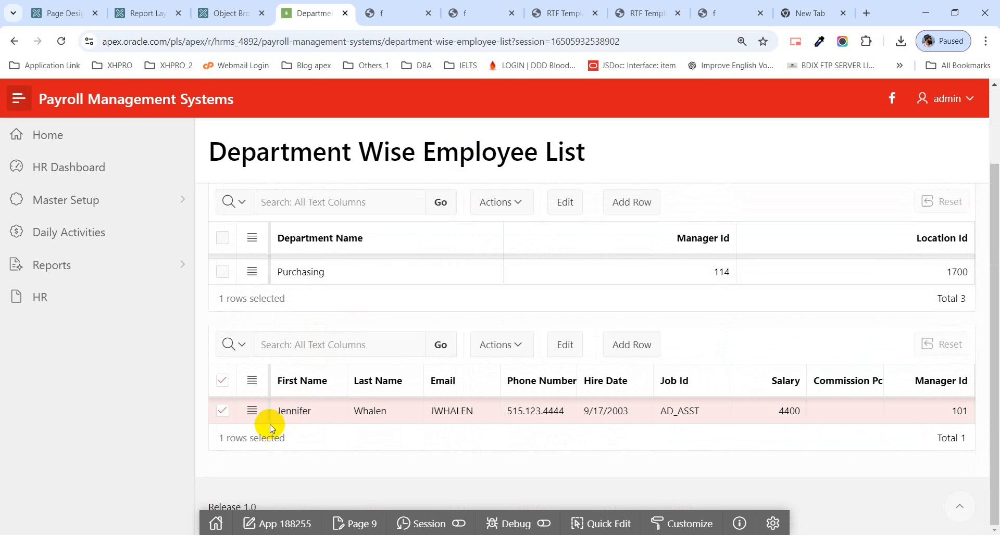
scroll(453, 380, up, 2)
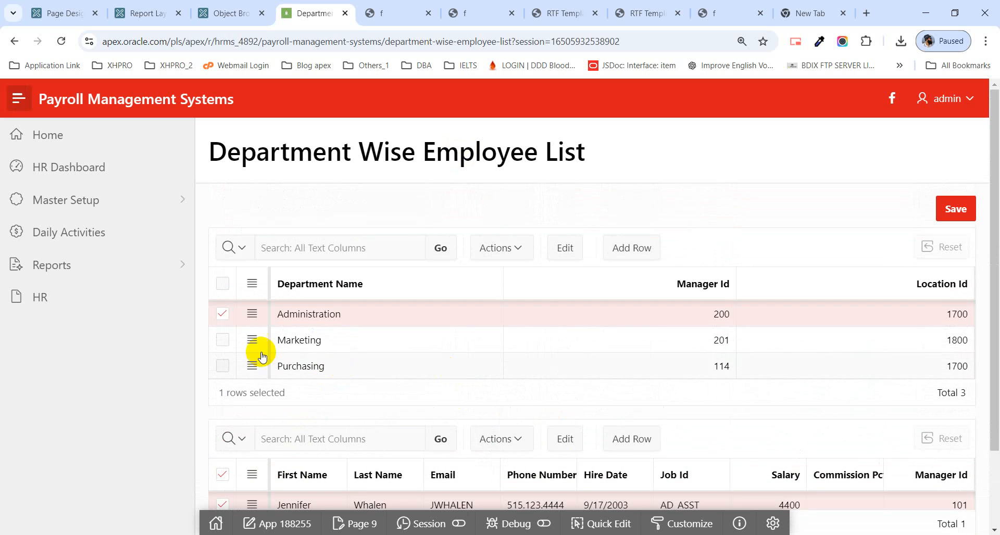
click(224, 323)
click(224, 342)
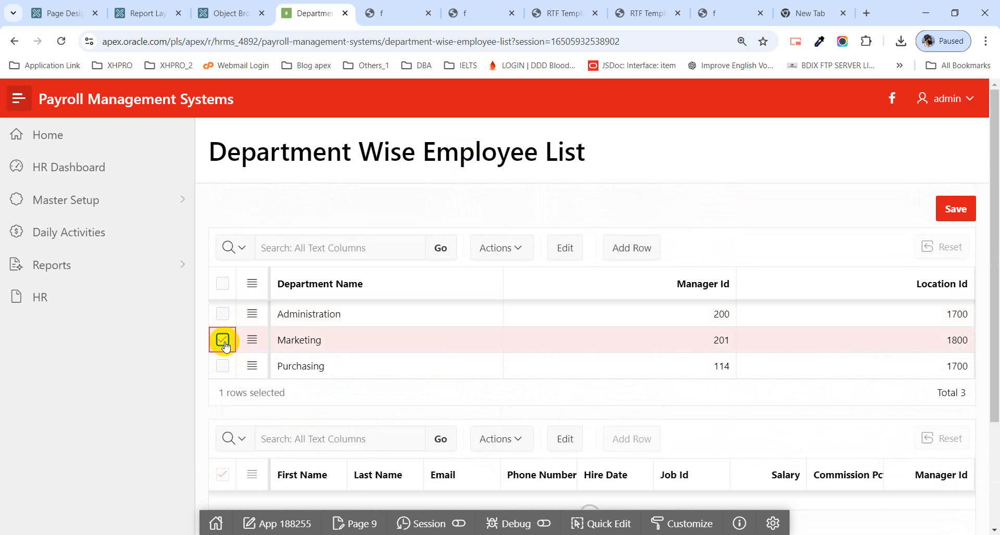
scroll(356, 374, down, 2)
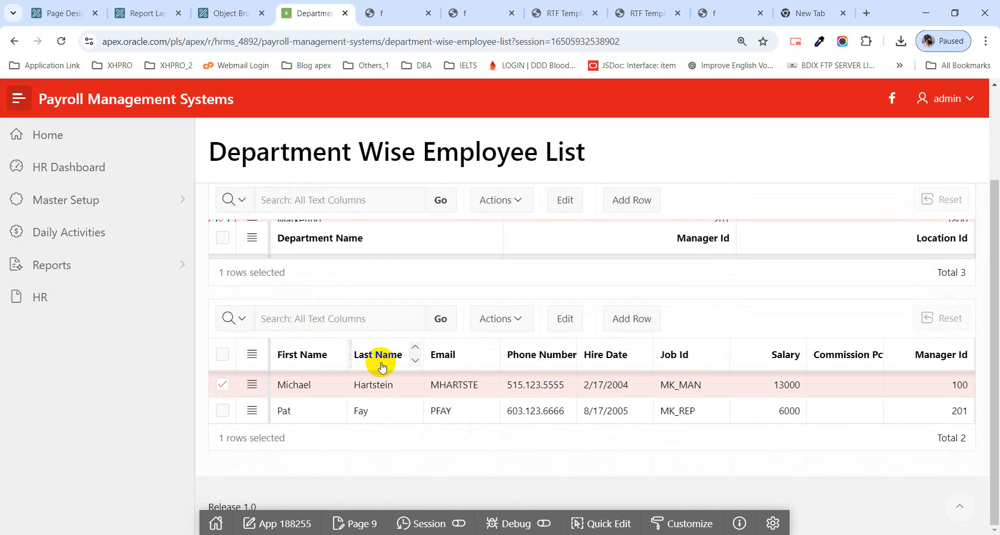
scroll(334, 417, up, 2)
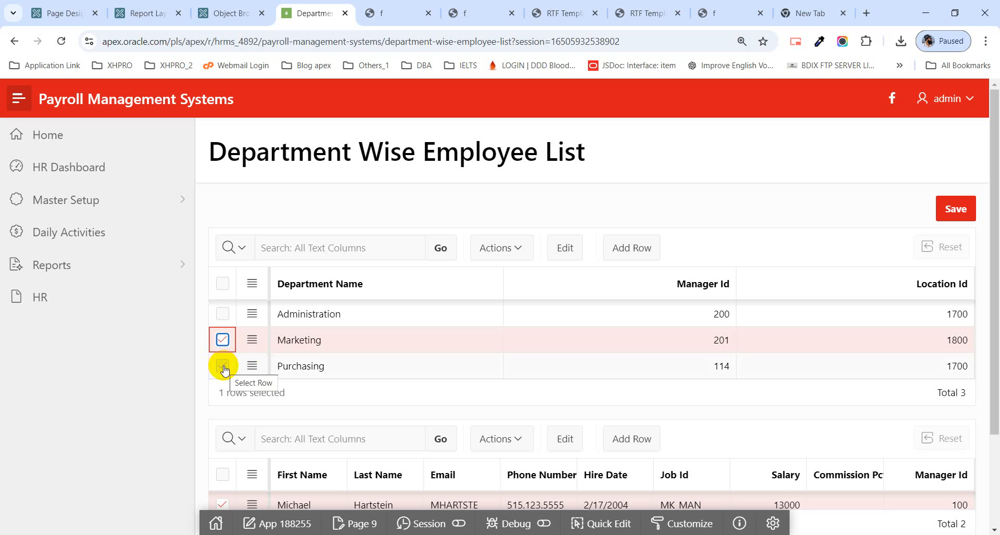
scroll(570, 390, down, 3)
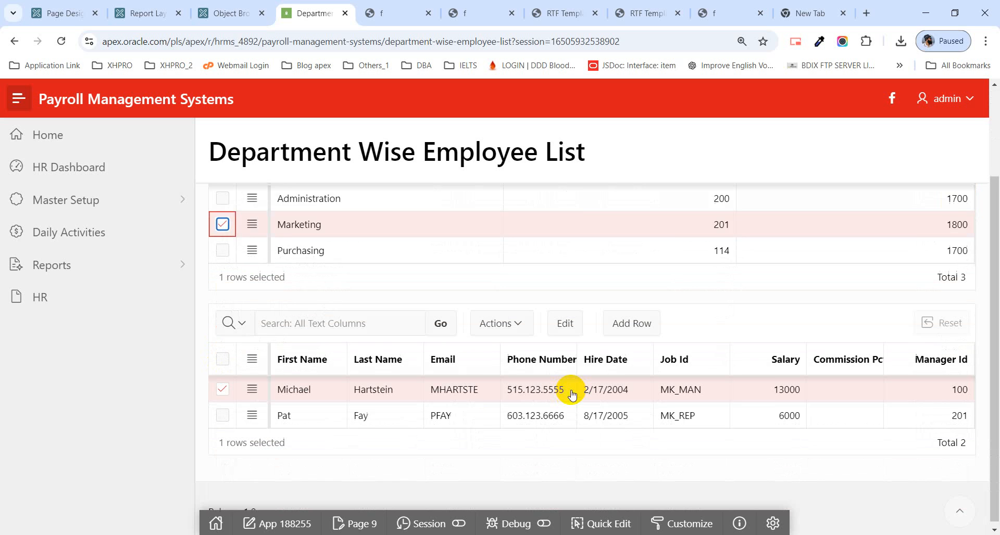
scroll(361, 305, up, 1)
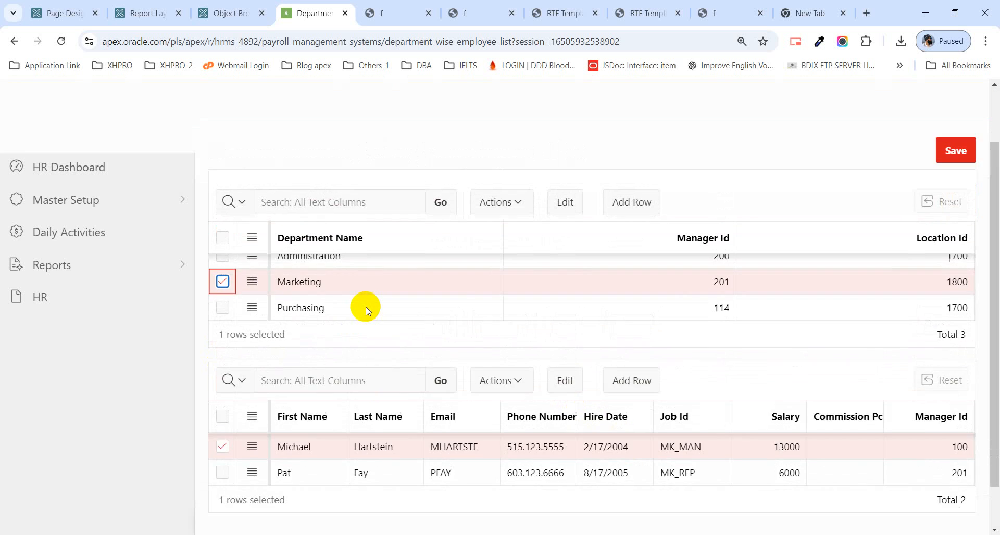
scroll(235, 289, up, 1)
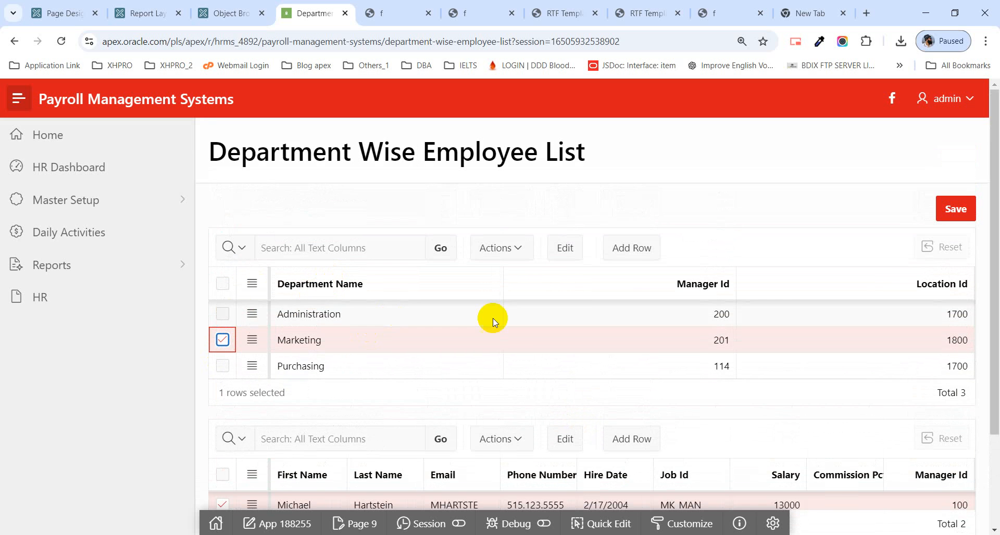
Step: Add a department row named Cutting with manager ID 200 and location ID 1700
click(221, 340)
click(646, 250)
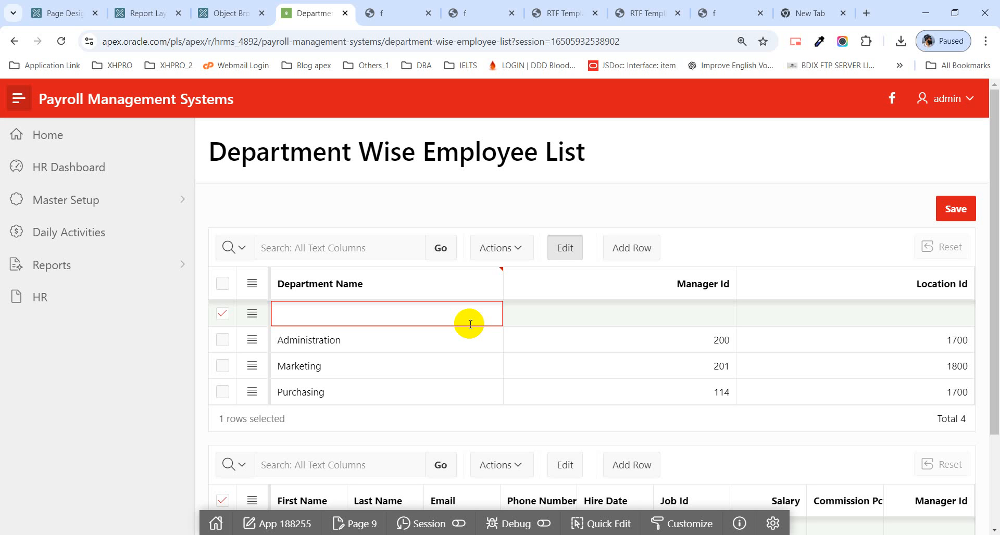
text(Cutting)
click(721, 329)
click(724, 320)
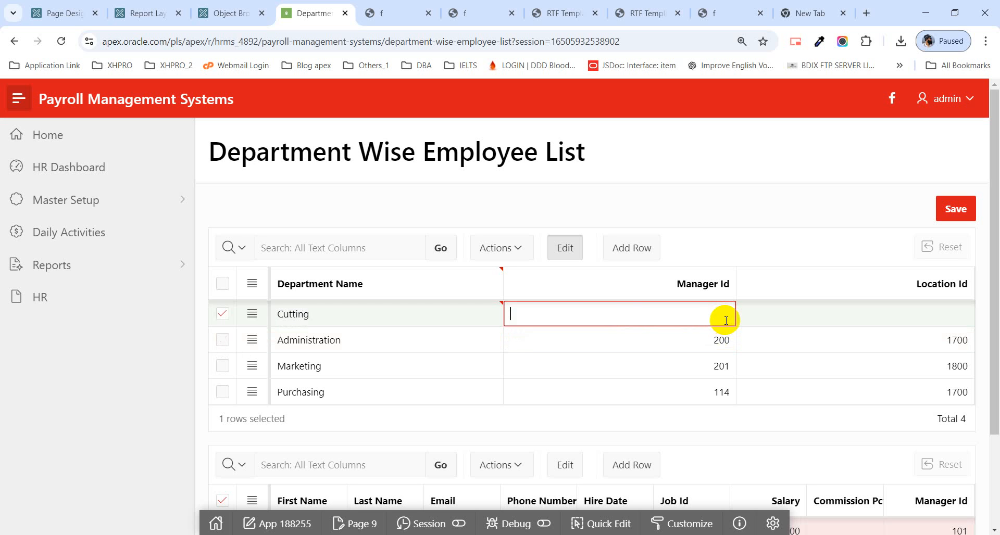
text(200)
click(961, 313)
text(1700)
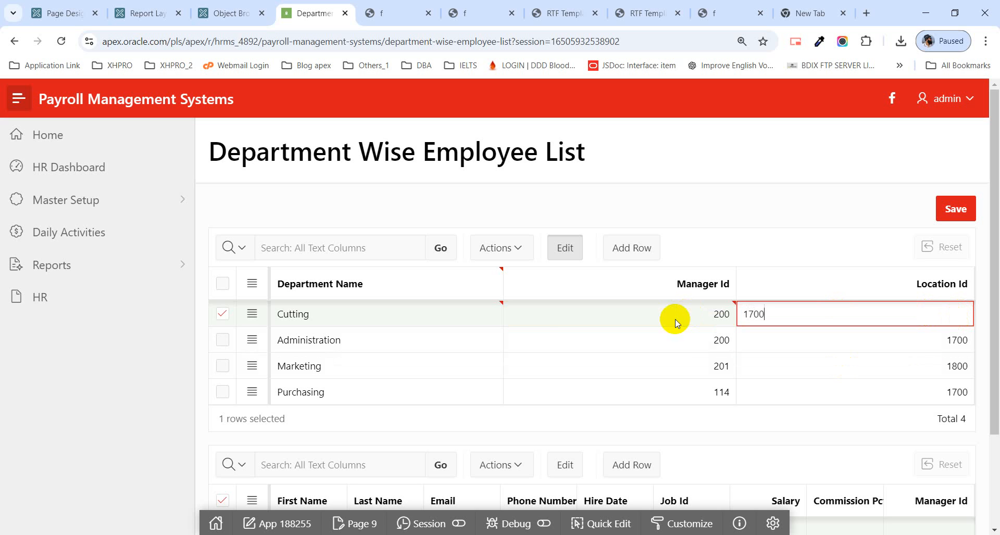
click(578, 284)
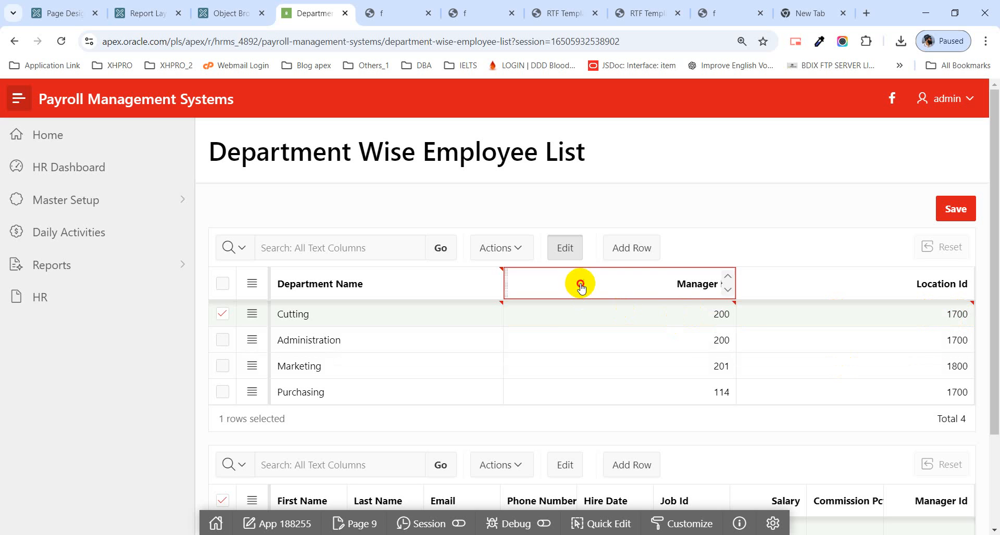
click(641, 196)
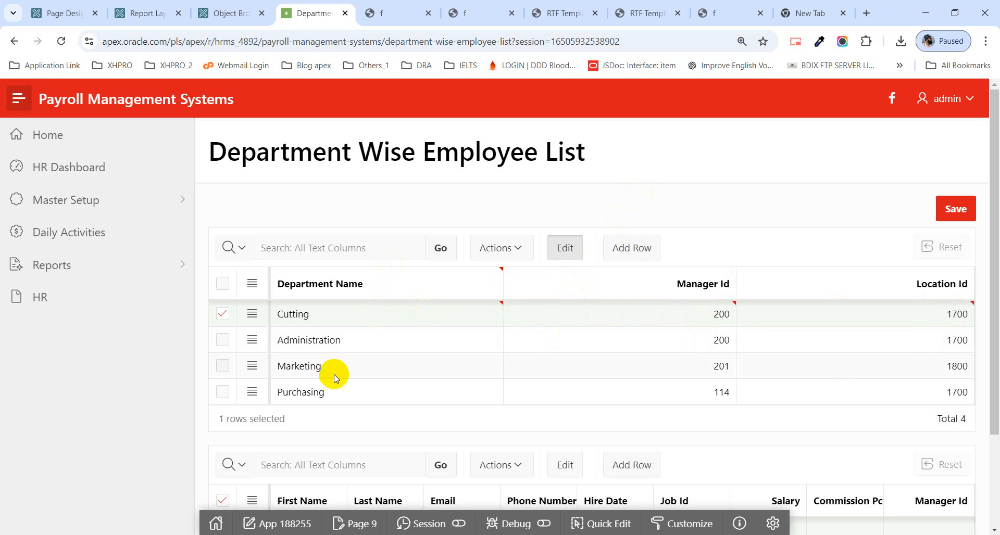
Step: Add a row to the employee grid for the Cutting department and start entering the employee's first name
scroll(274, 339, down, 3)
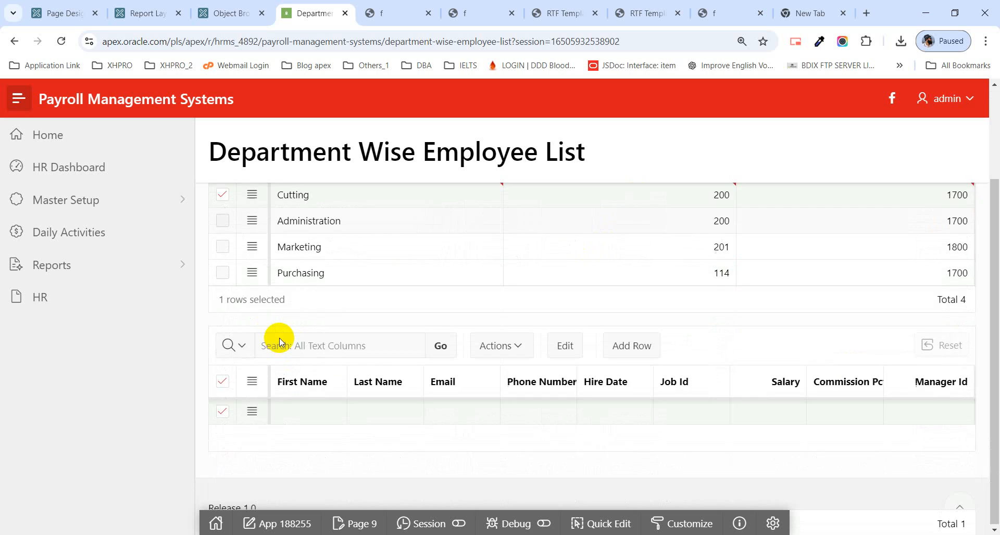
click(632, 345)
click(310, 404)
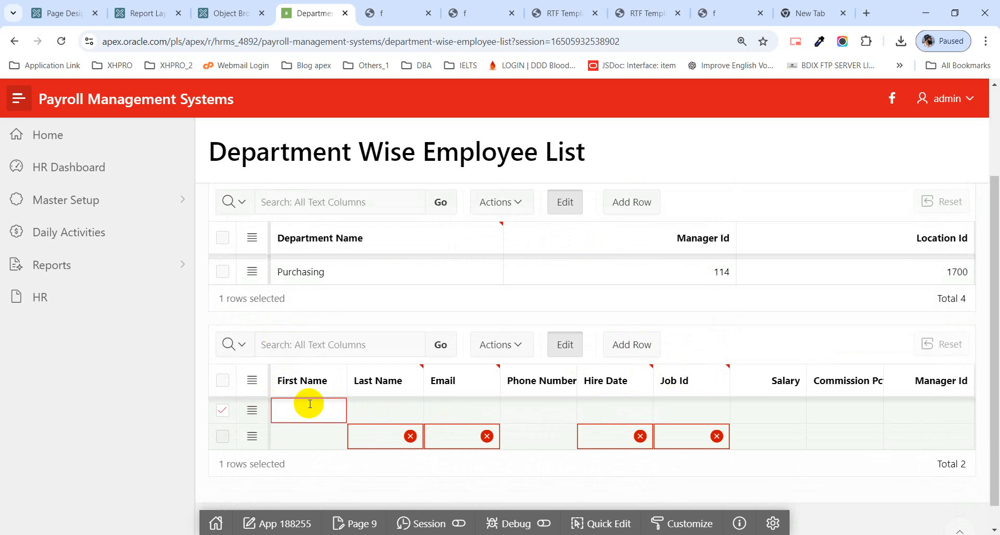
text(L)
key(BackSpace)
text(Kut)
scroll(310, 404, up, 3)
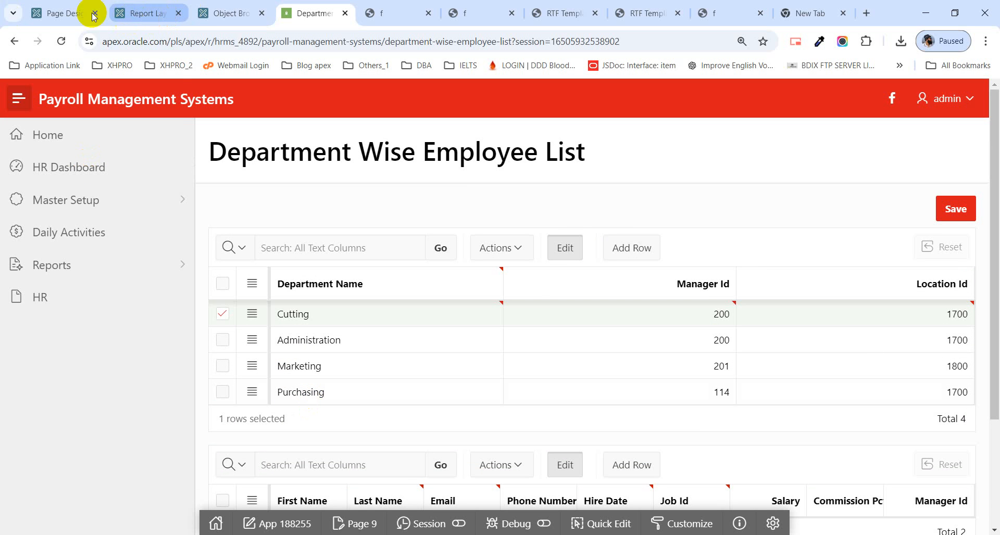
Step: Return to page 9 in Page Designer and dismiss the save notification
click(40, 10)
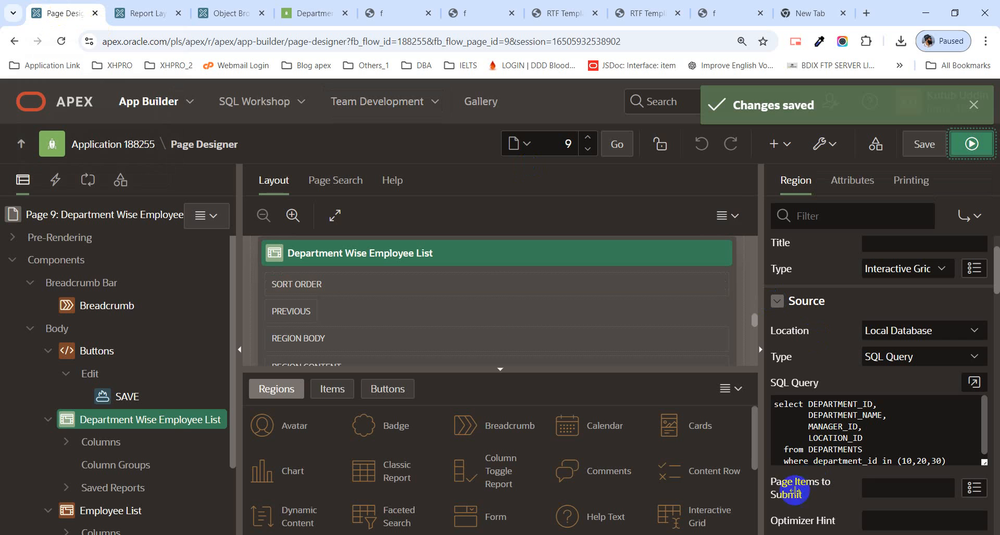
click(980, 107)
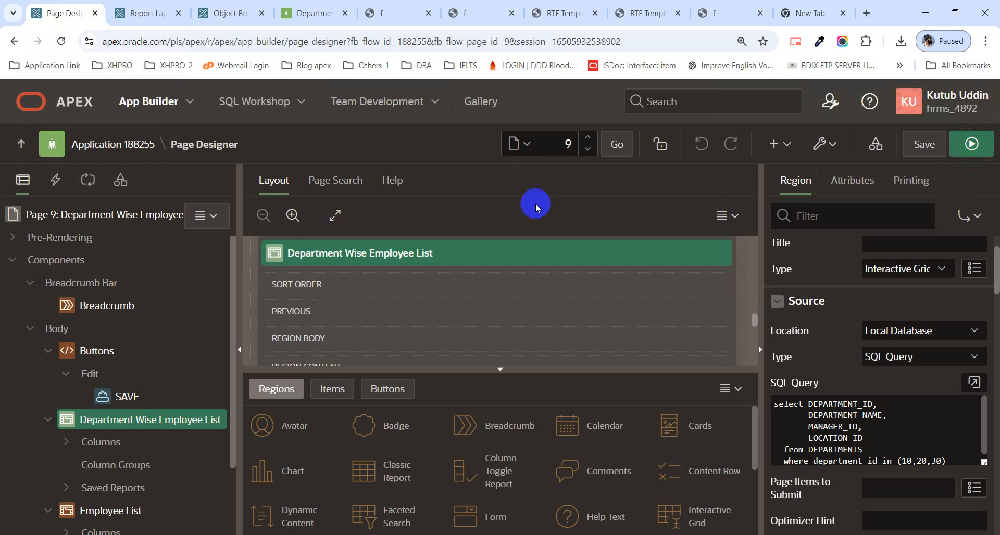
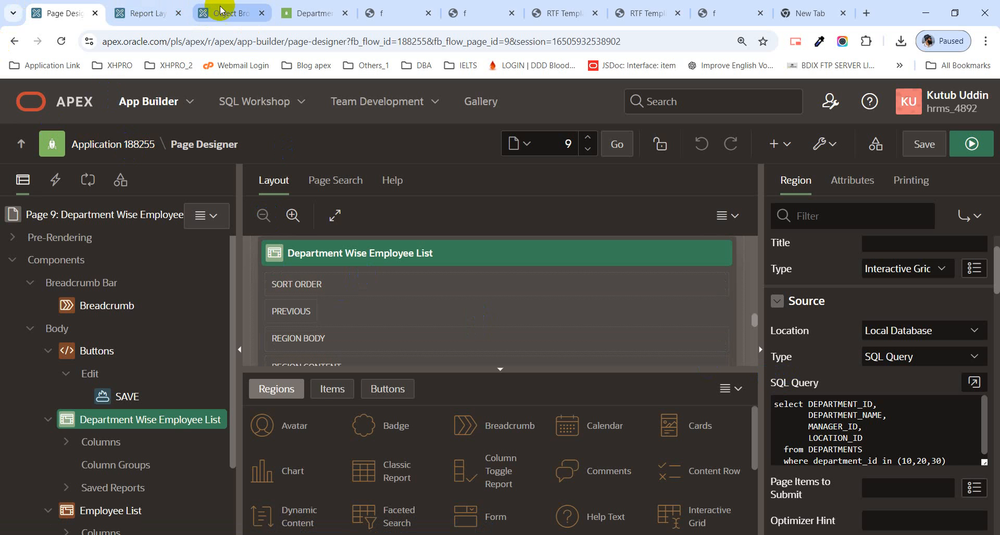
click(317, 13)
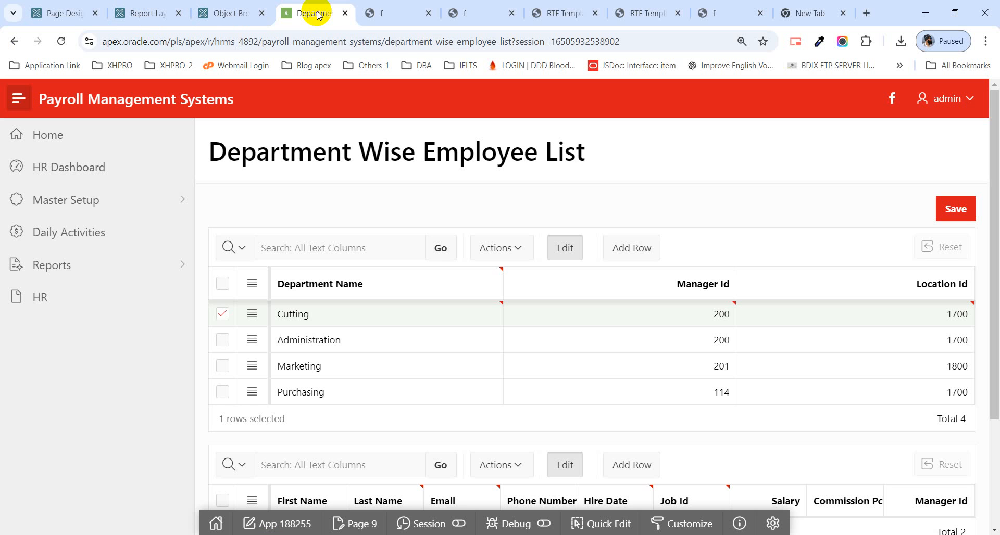
click(39, 13)
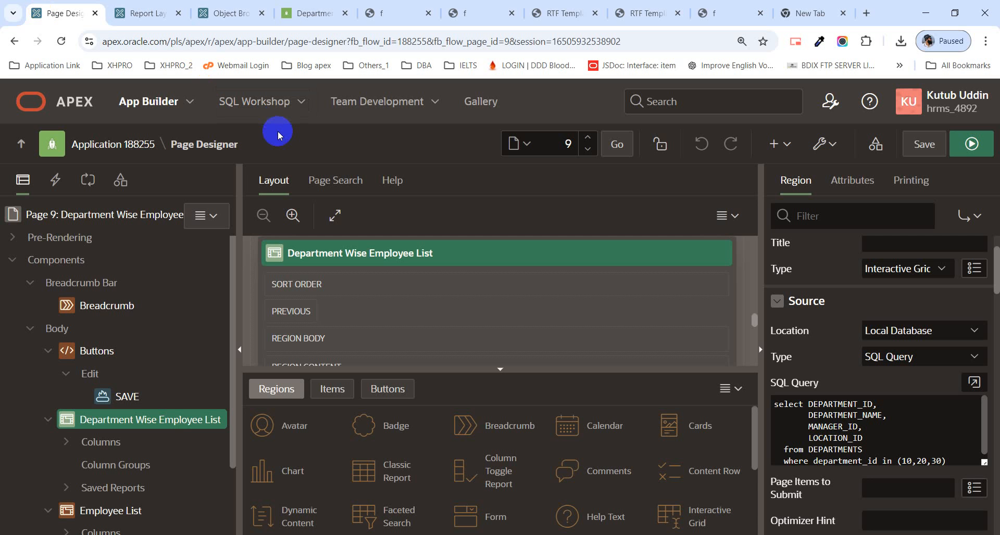
click(317, 13)
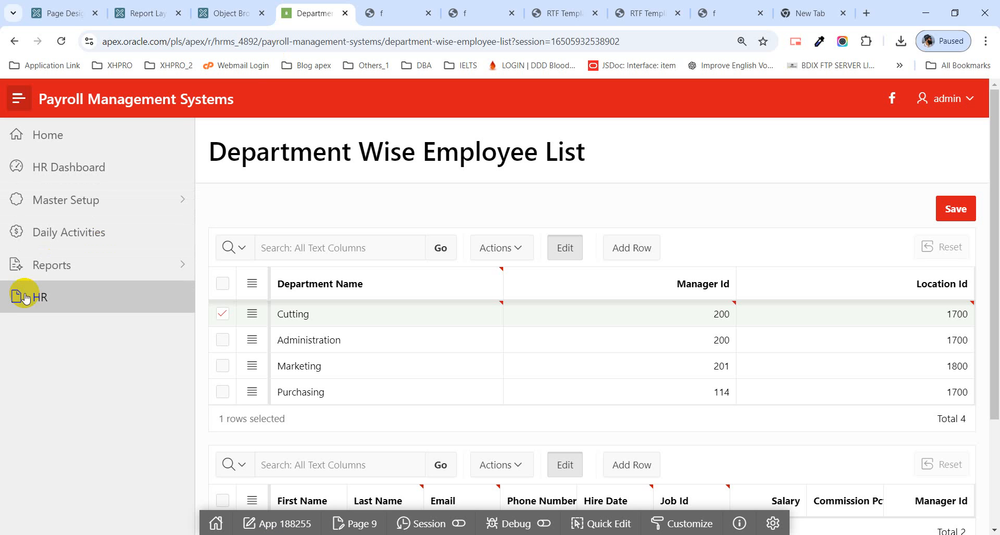
click(188, 277)
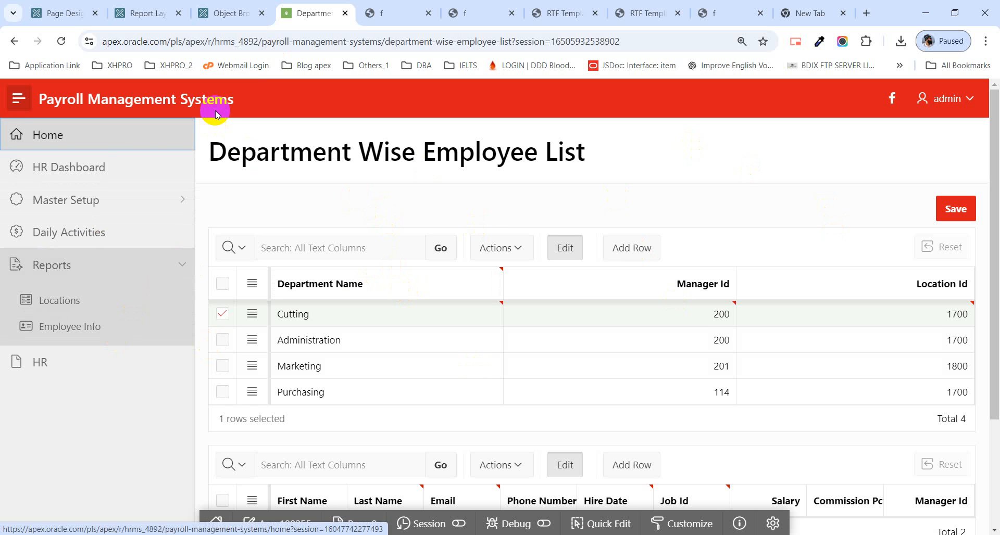
Step: Start creating a new Master Detail page from Page Designer and proceed to its page definition
click(67, 13)
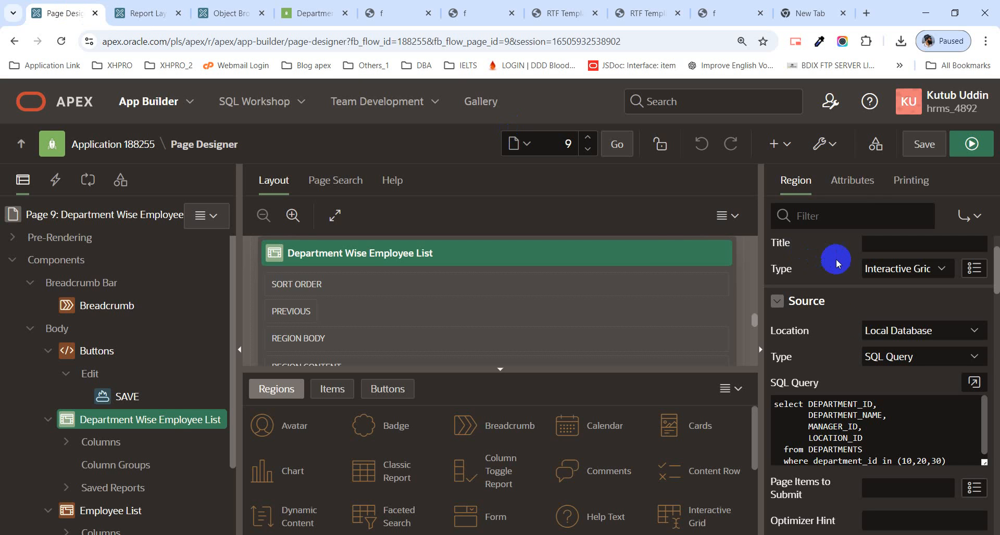
click(785, 149)
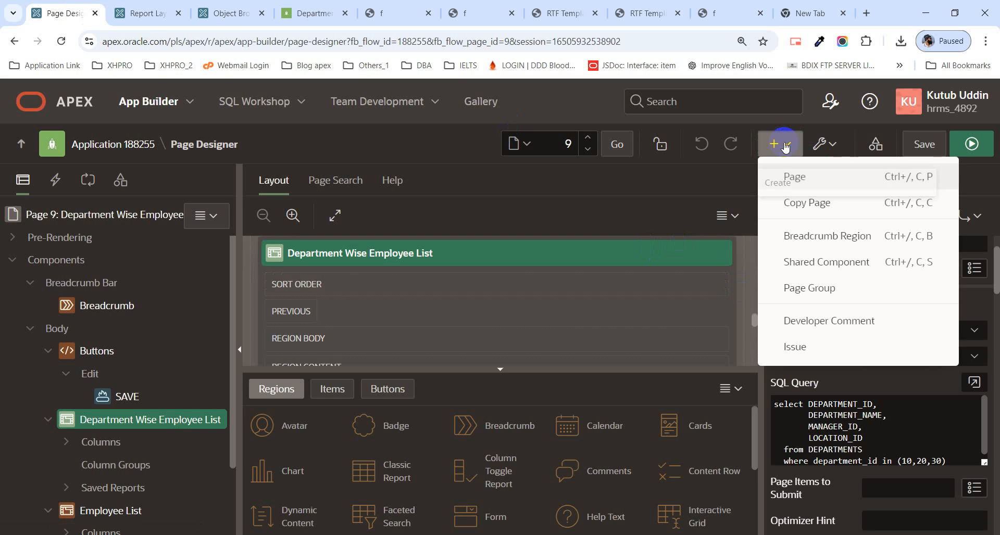
click(832, 179)
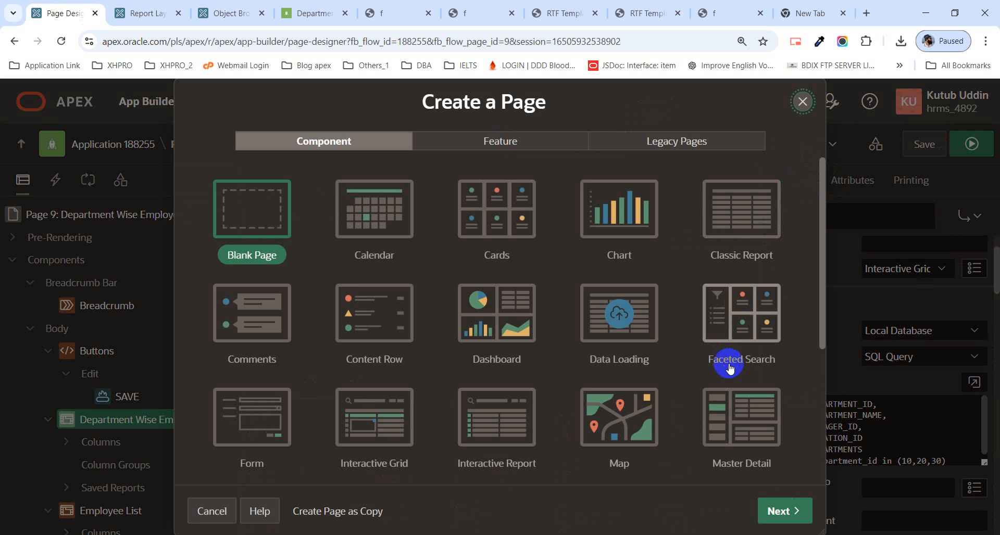
click(727, 445)
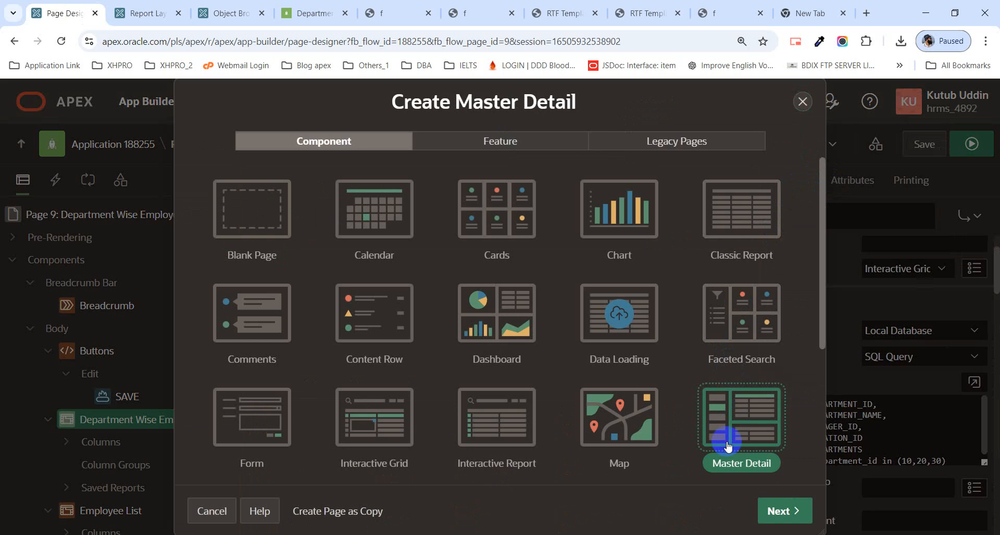
click(380, 224)
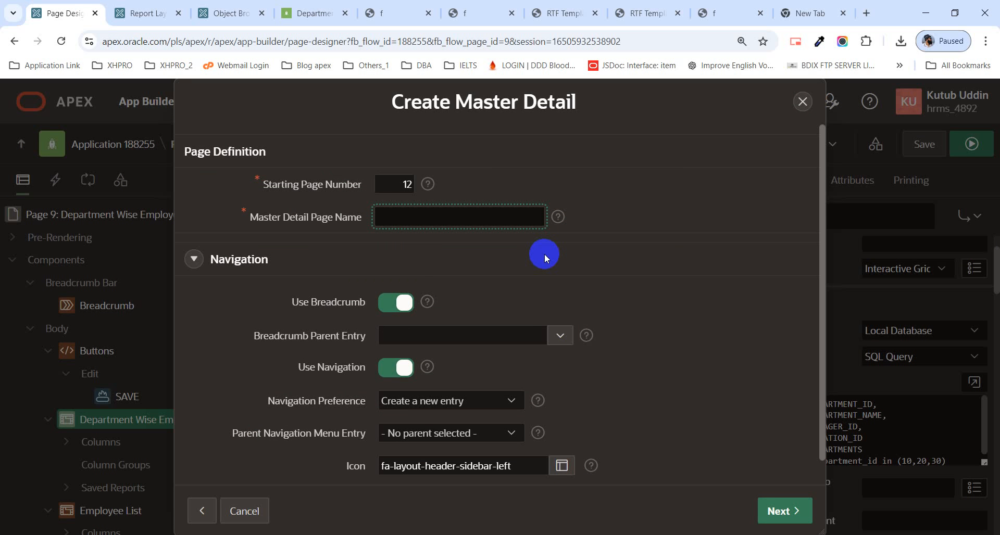
Step: Name the master detail page Dept & Emp, disable Use Navigation, and continue to the table settings
text(Dept & Emp)
scroll(534, 301, down, 1)
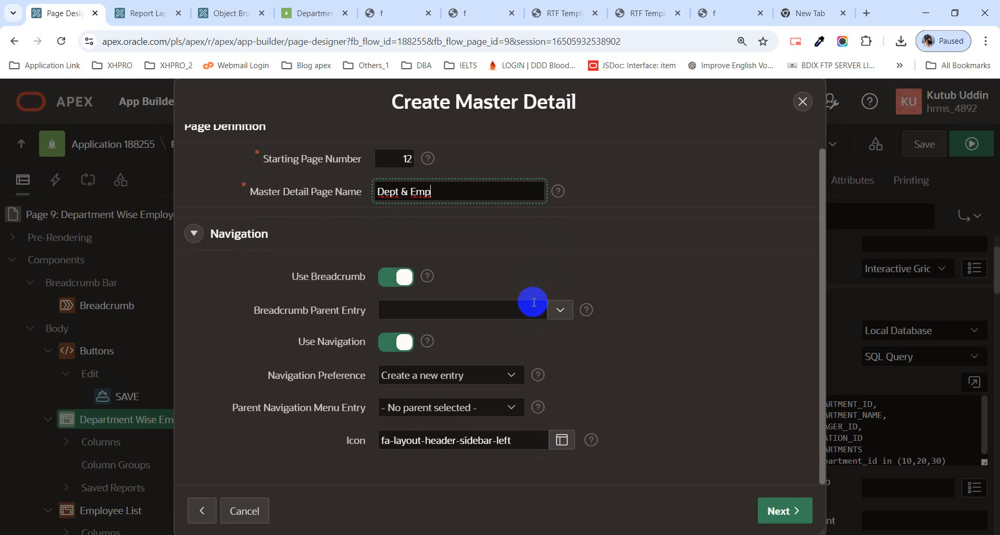
click(386, 346)
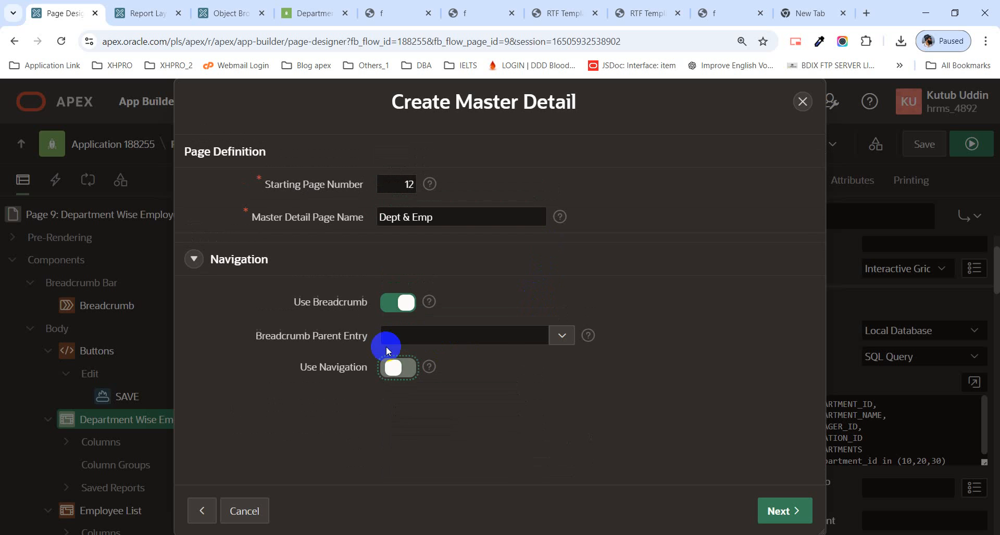
click(784, 509)
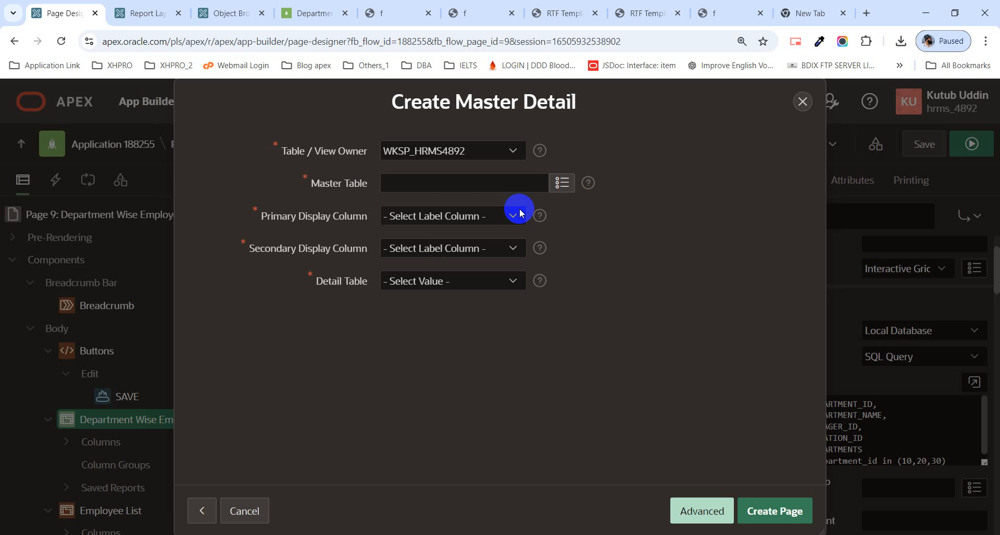
Step: Choose DEPARTMENTS as the master table and DEPARTMENT_NAME as its primary display column
click(566, 187)
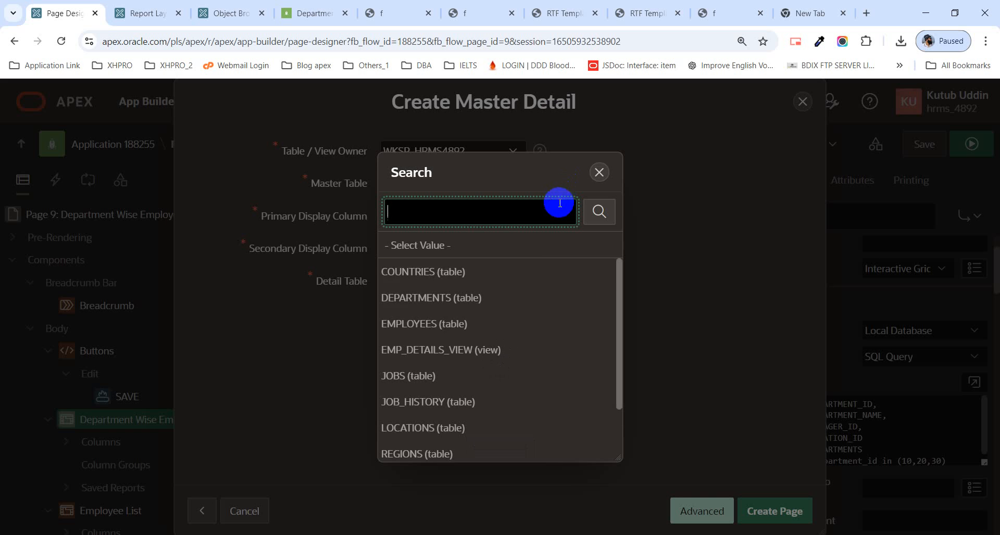
click(424, 300)
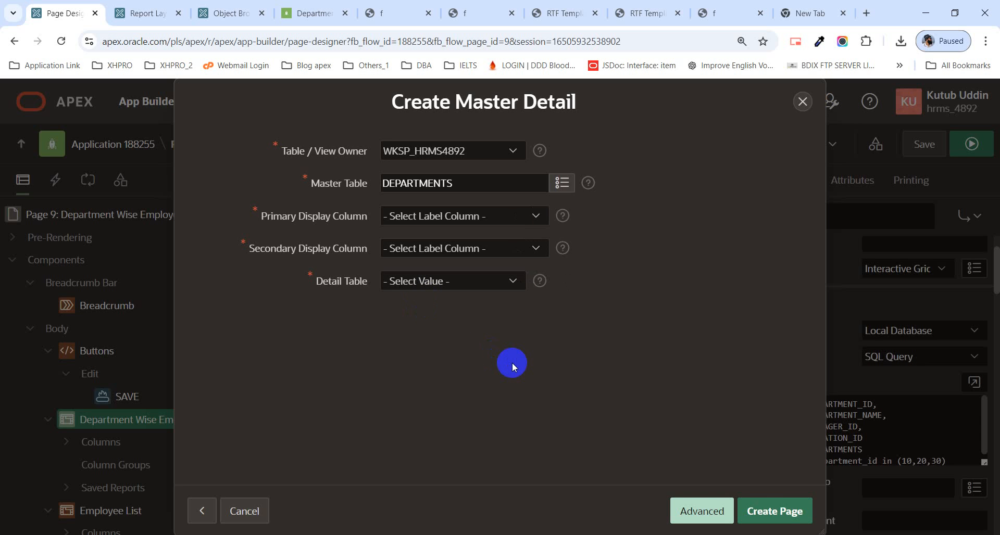
click(422, 216)
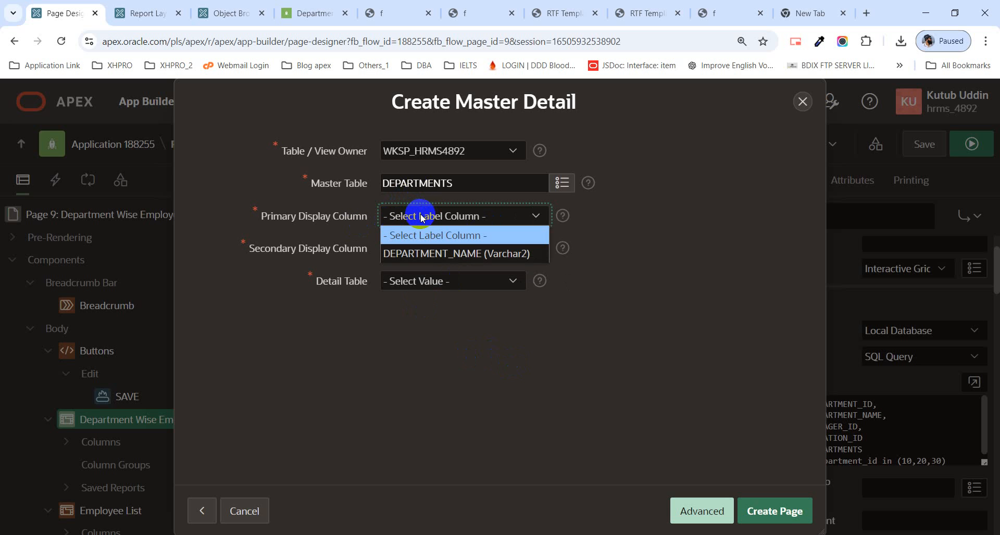
click(421, 216)
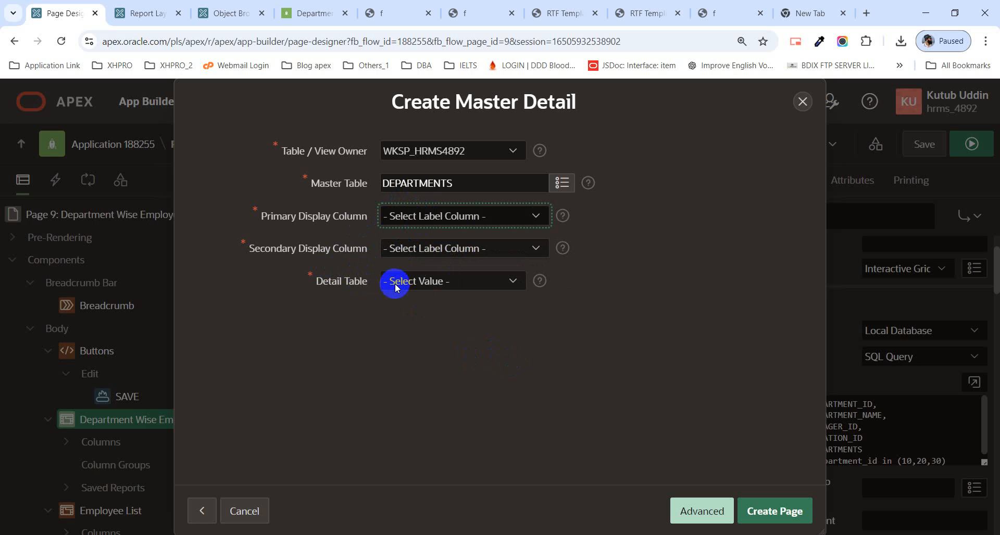
click(465, 223)
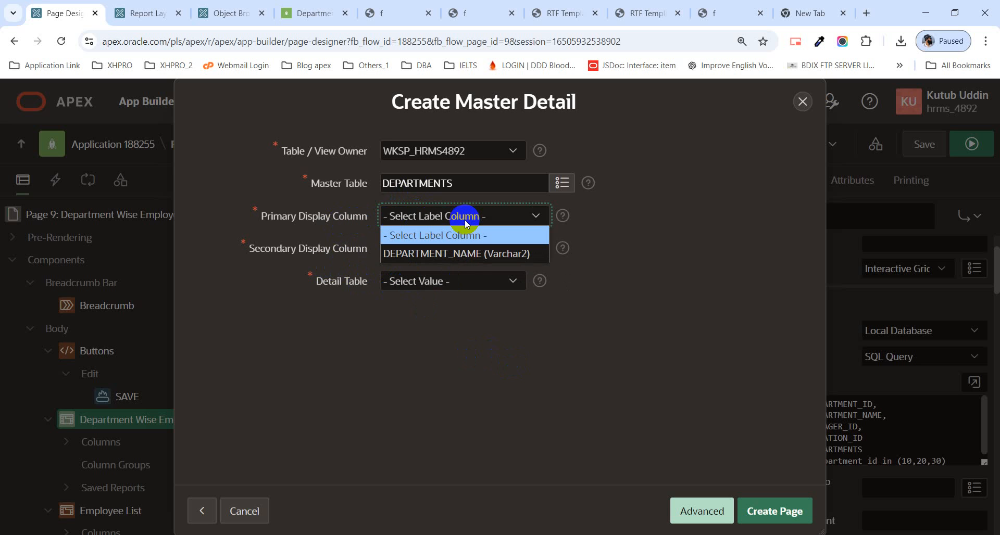
click(468, 254)
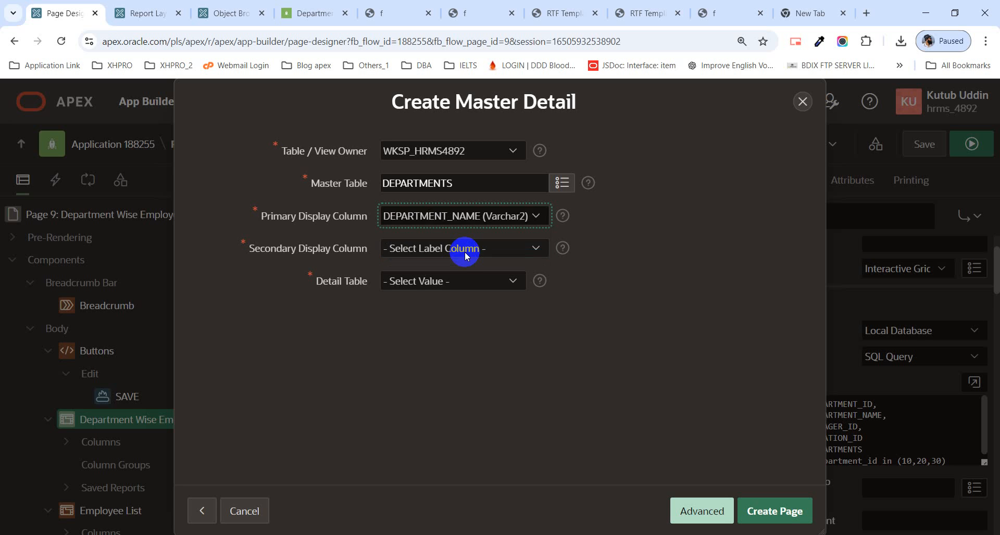
Step: Set the secondary display column to DEPARTMENT_NAME after rechecking the primary display column's options
click(463, 249)
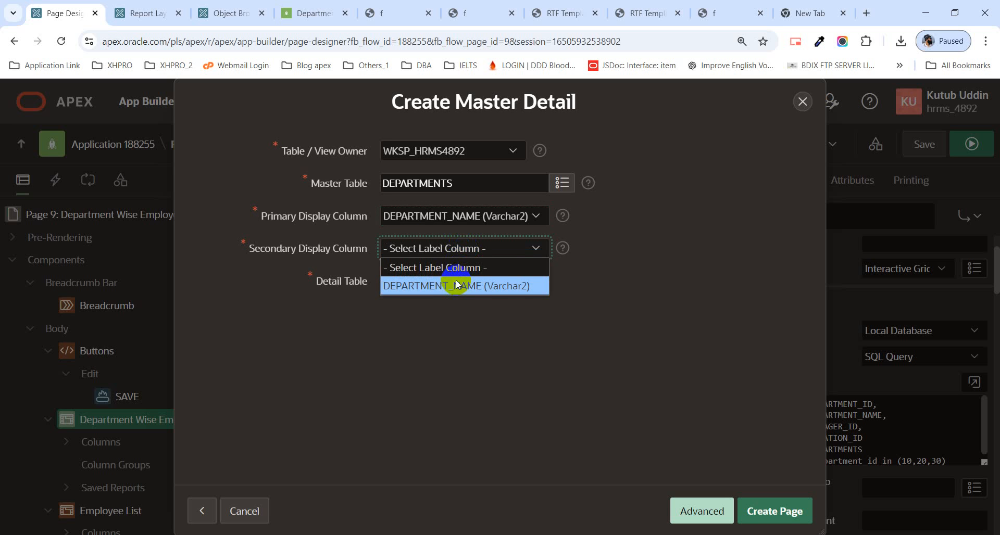
click(469, 217)
click(469, 219)
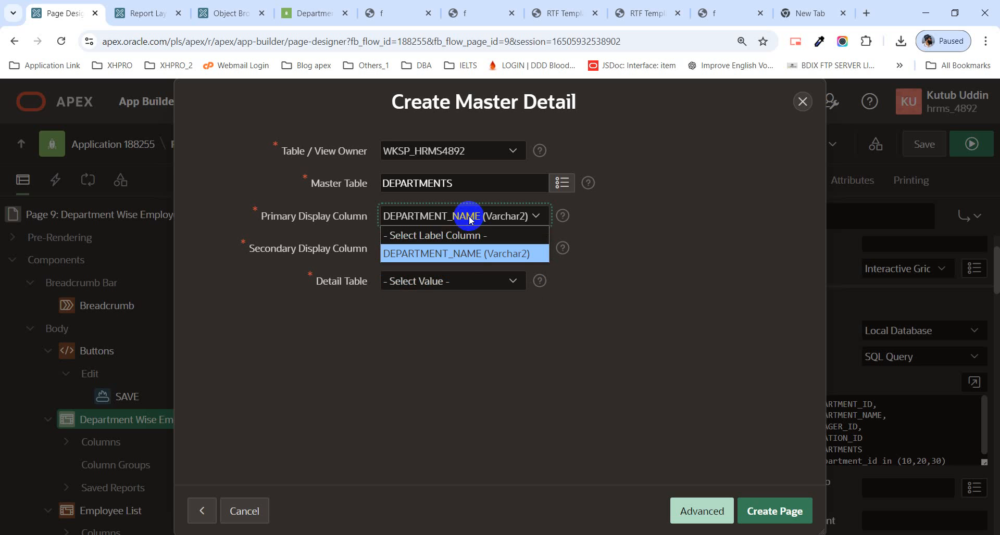
click(470, 219)
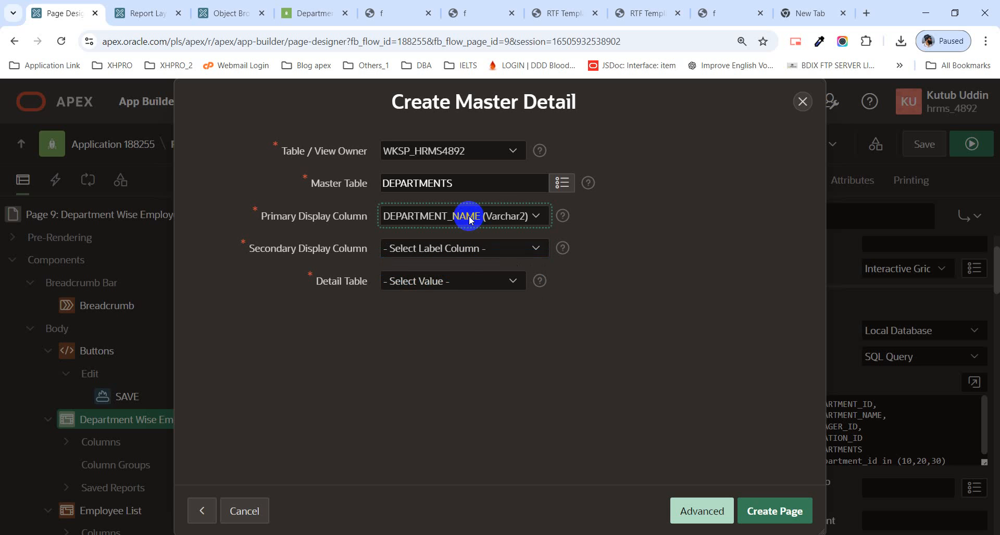
click(471, 249)
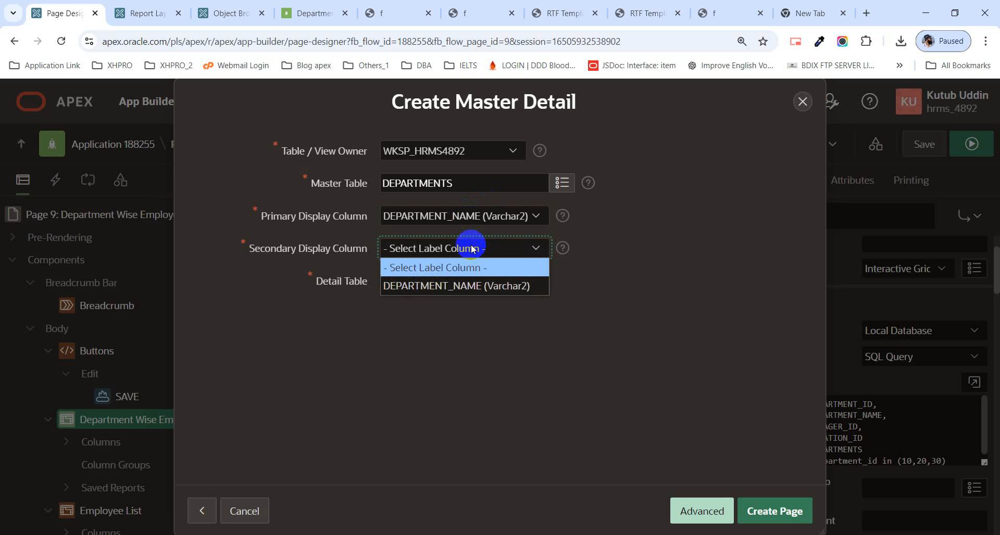
click(463, 287)
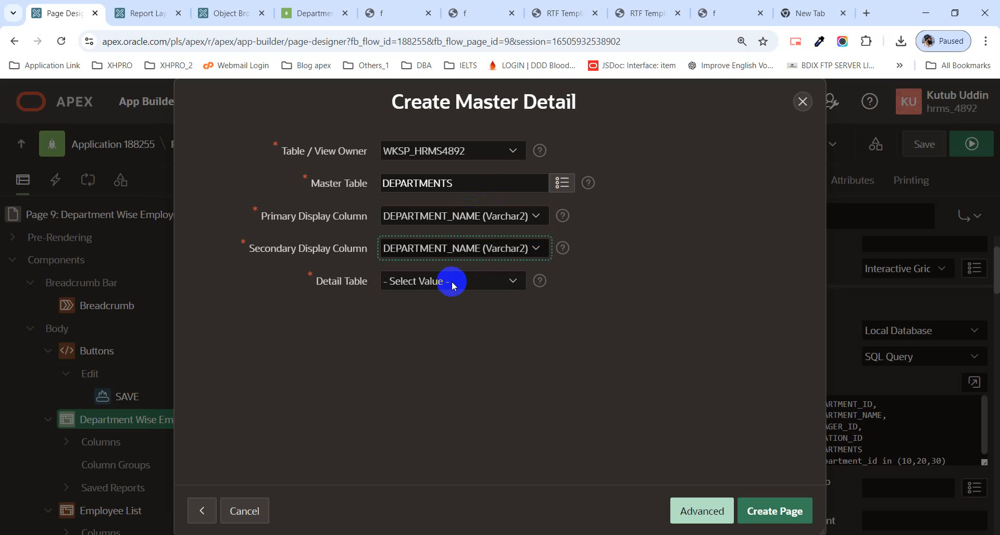
Step: Set EMPLOYEES as the detail table and create the master detail page
click(455, 281)
click(456, 319)
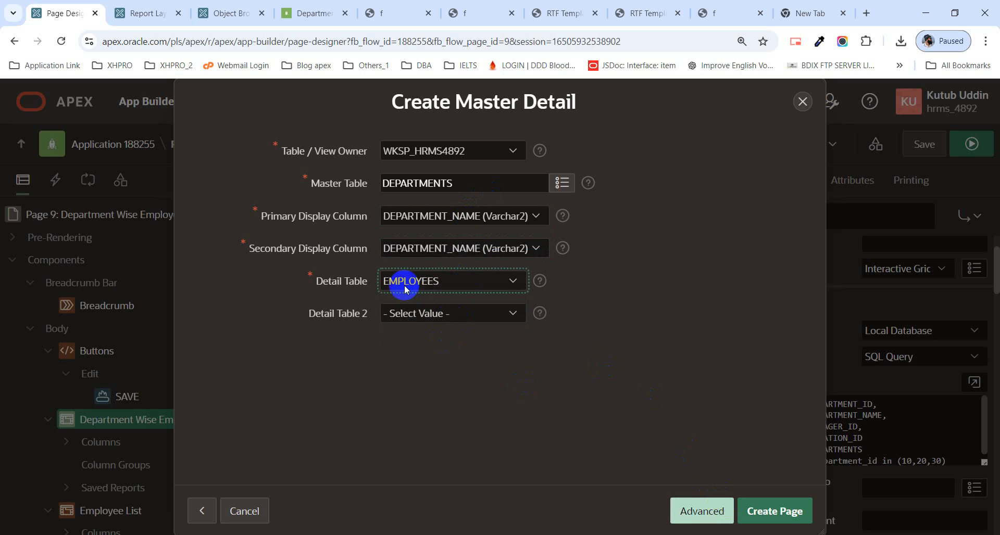
click(786, 522)
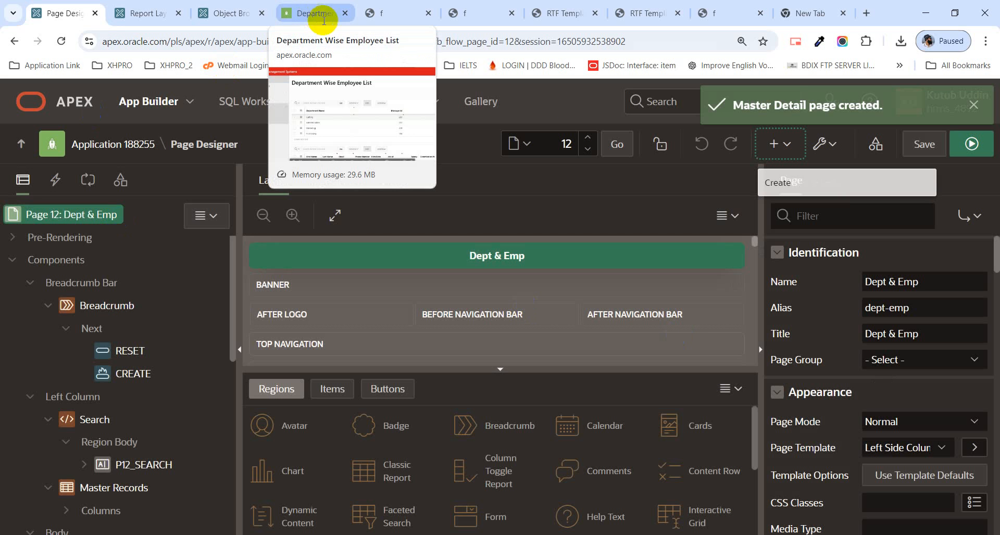
Step: Run the new Dept & Emp page, discarding the unsaved entries on the open page, and browse the department list
click(972, 144)
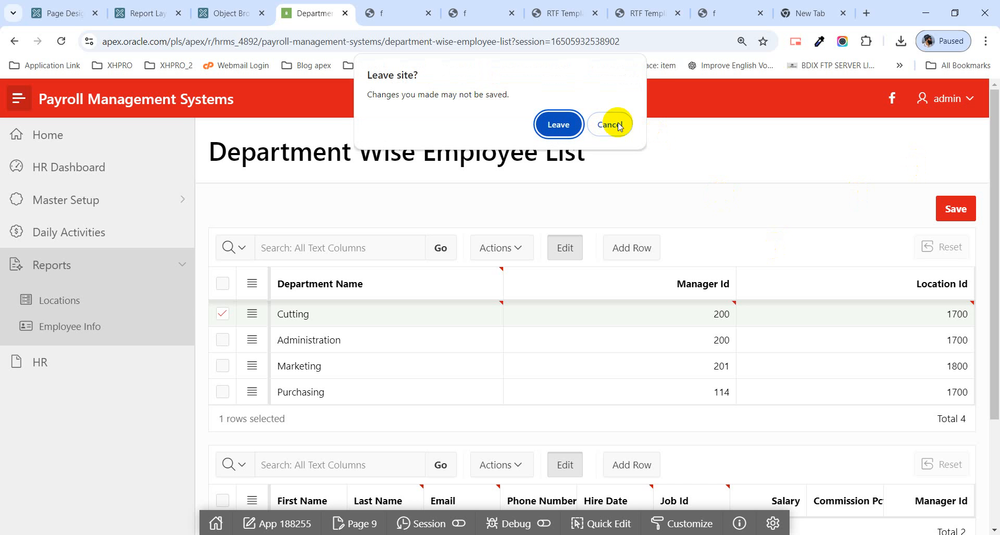
click(557, 127)
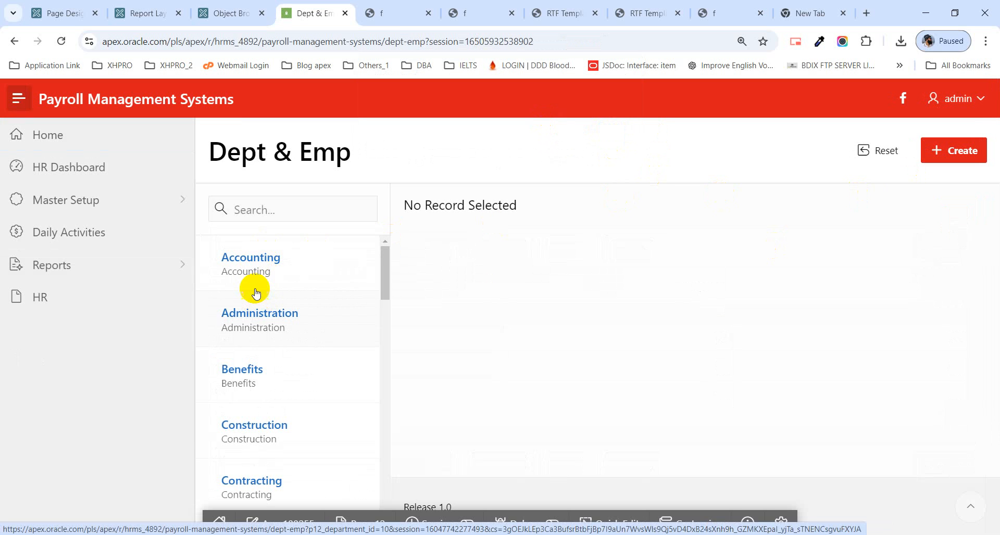
click(252, 211)
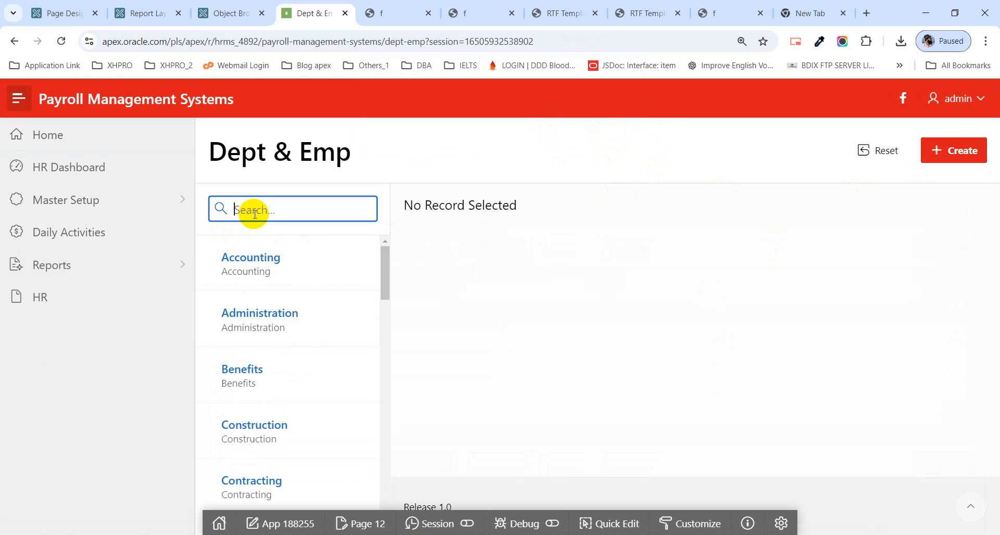
scroll(263, 421, down, 1)
scroll(264, 423, down, 1)
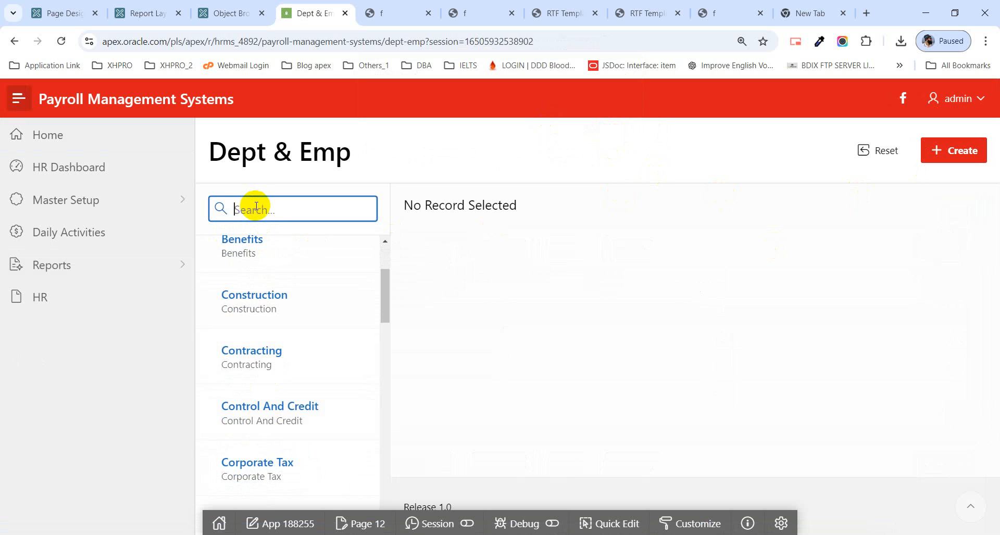
Step: Search the department list for "market" and open Marketing to examine its department details and employees
text(market)
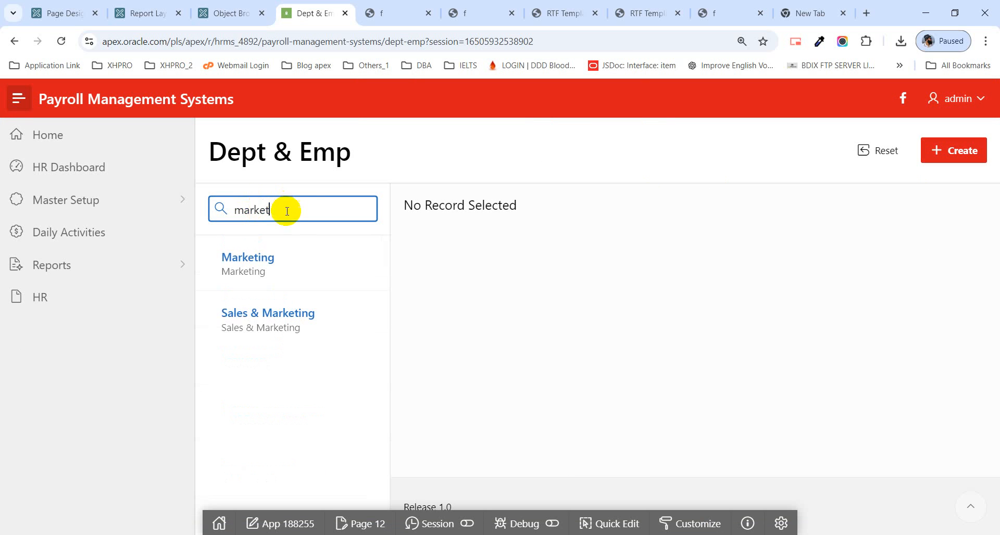
click(272, 279)
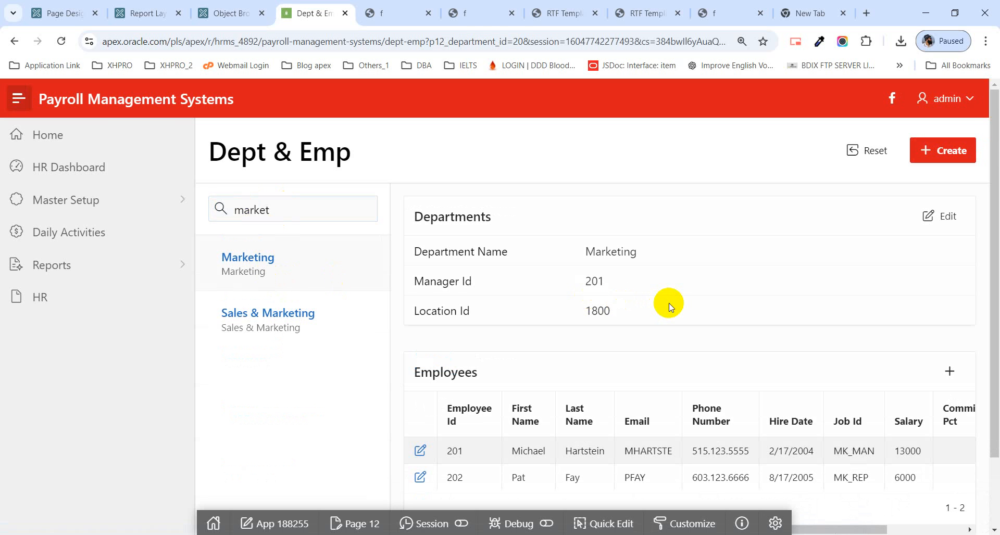
scroll(681, 315, down, 1)
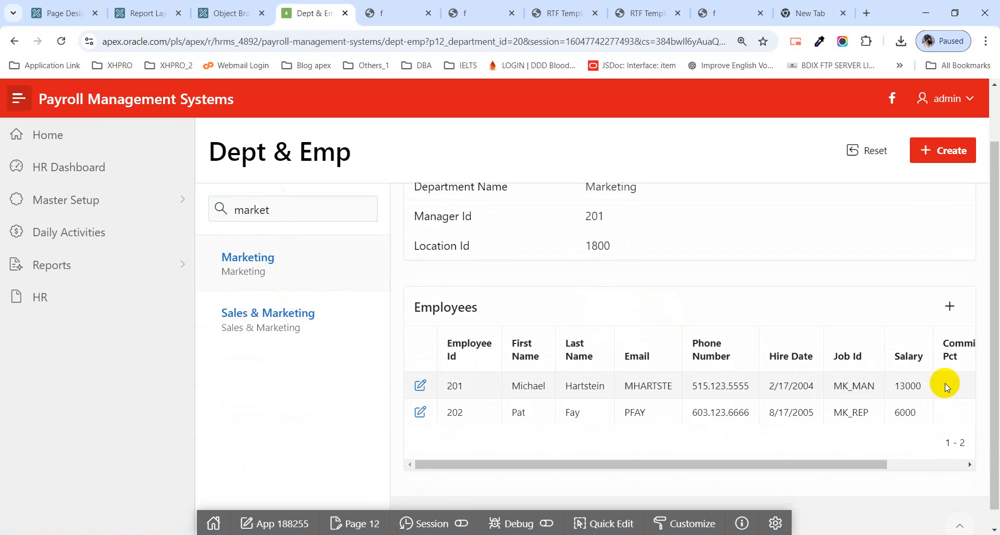
scroll(565, 312, up, 1)
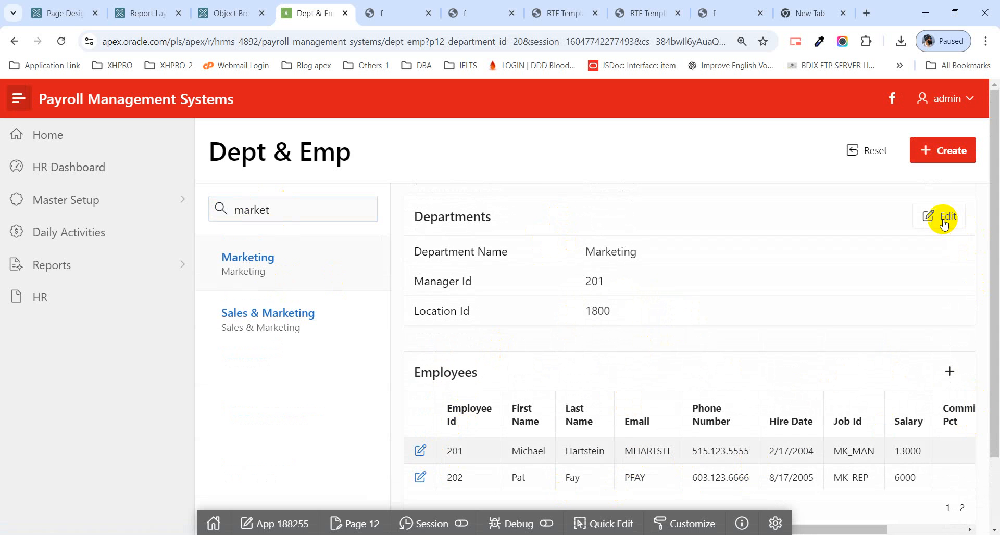
Step: Open the form for creating a department and examine its Department Name, Manager Id and Location Id fields
click(944, 154)
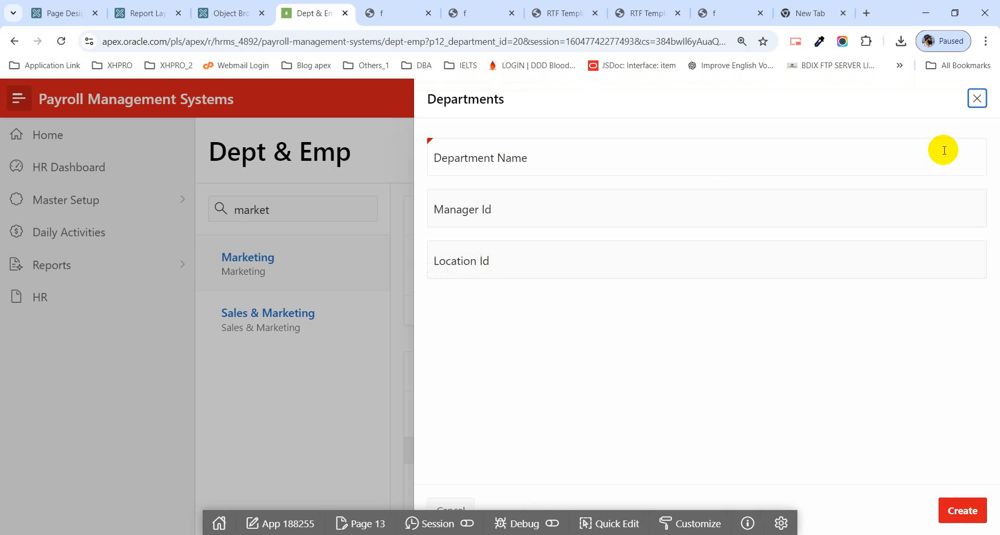
click(603, 156)
click(578, 211)
click(577, 257)
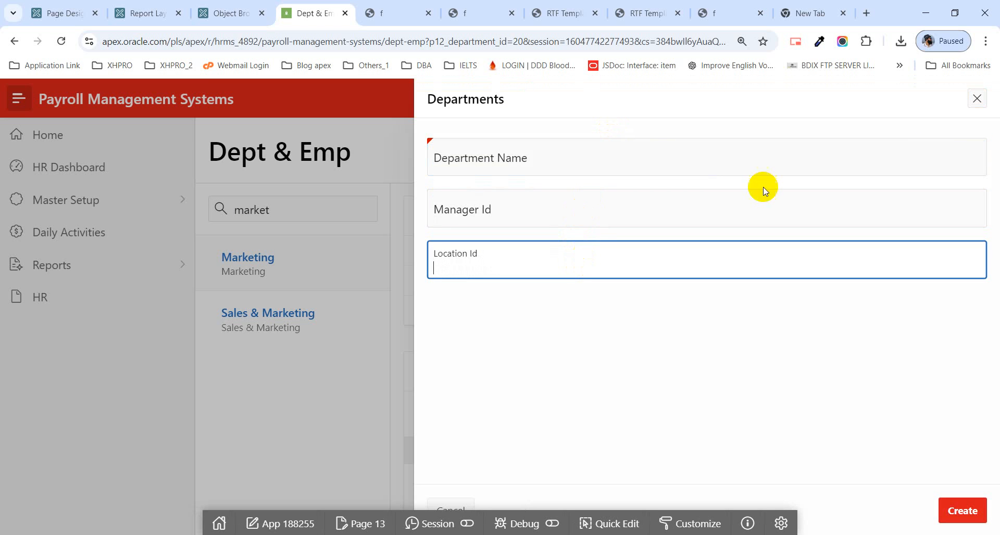
Step: Close the department form, examine the form for adding an employee to the Marketing department, and close it without creating a record
click(984, 102)
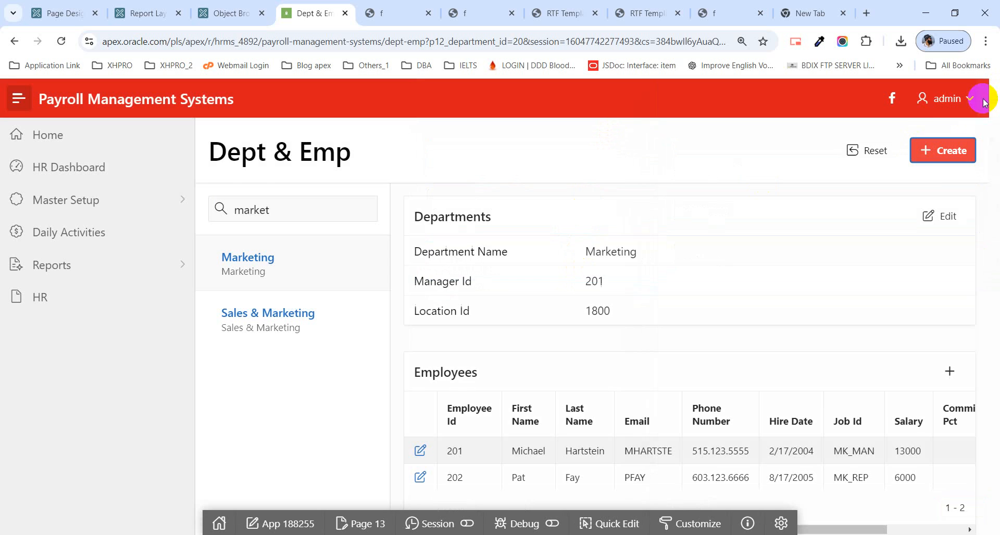
scroll(640, 380, down, 2)
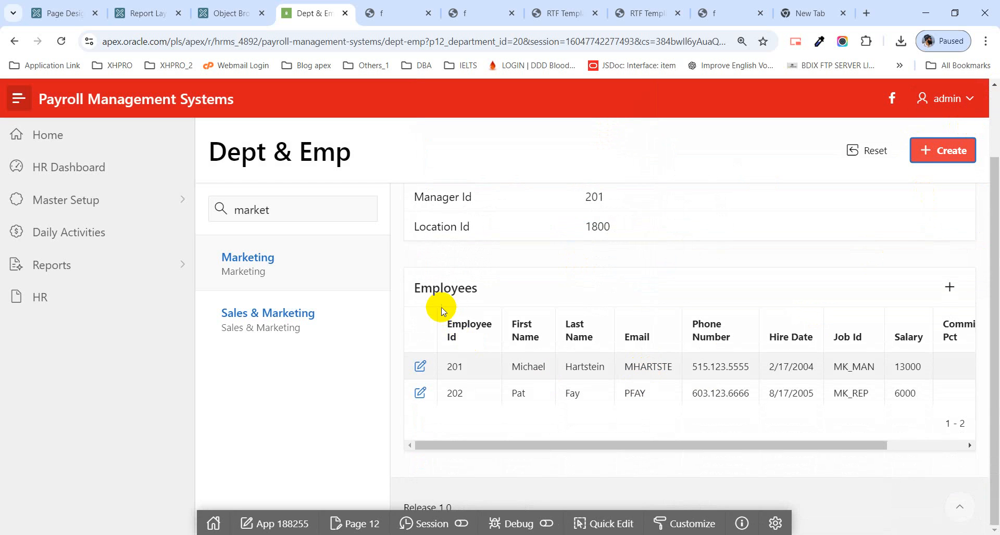
click(947, 287)
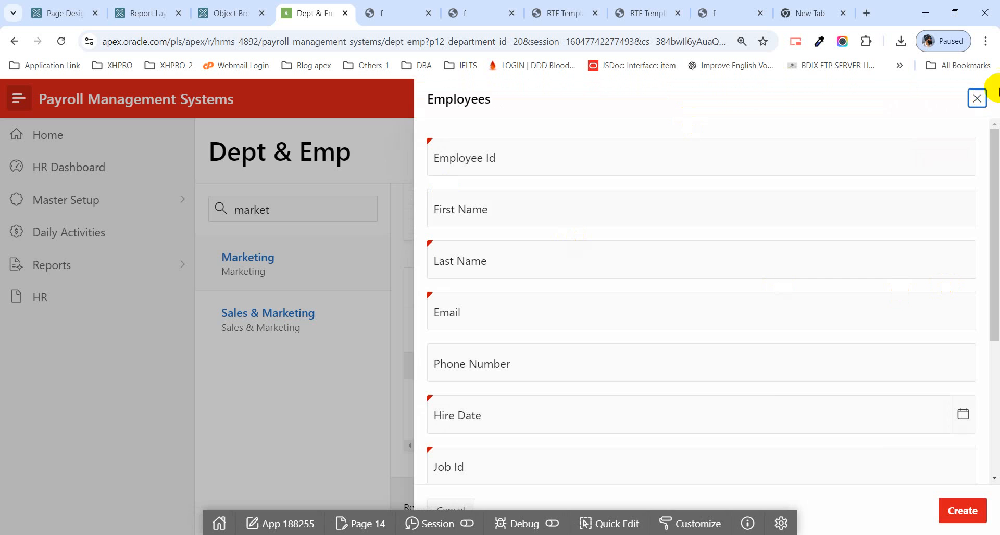
click(974, 100)
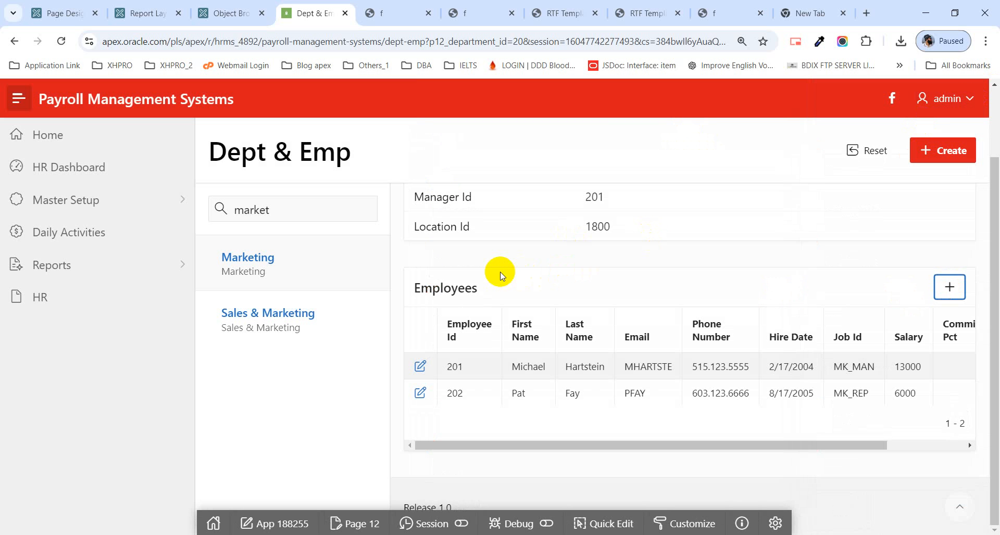
scroll(501, 275, up, 2)
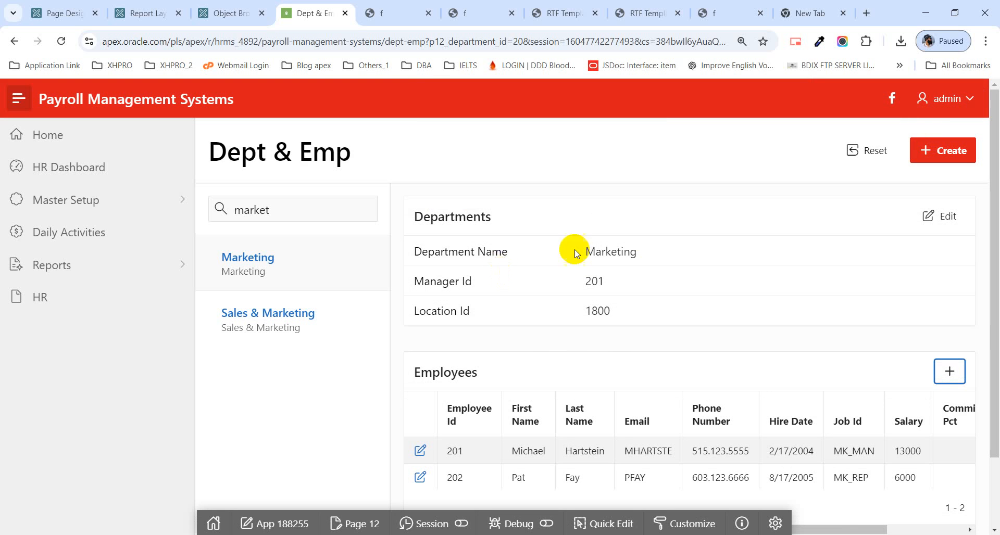
Step: Close the open PDF employee report previews and the RTF template pages, keeping the APEX pages and the blank tab
click(400, 13)
click(427, 13)
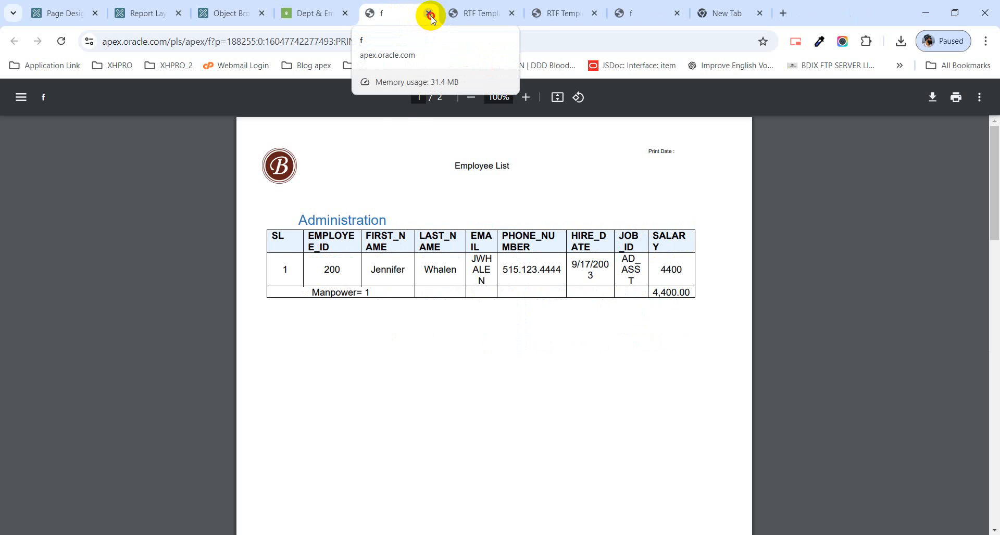
click(430, 16)
click(510, 15)
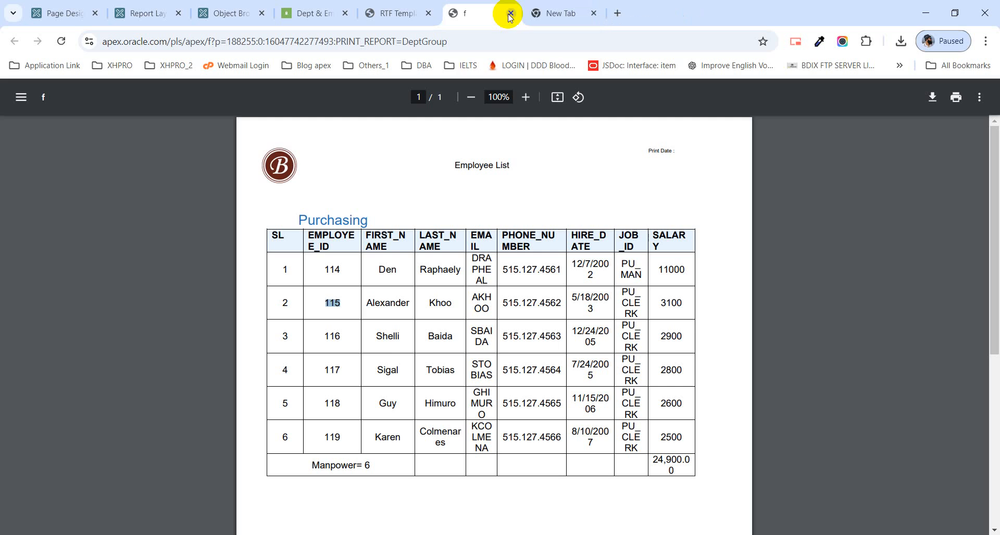
click(509, 15)
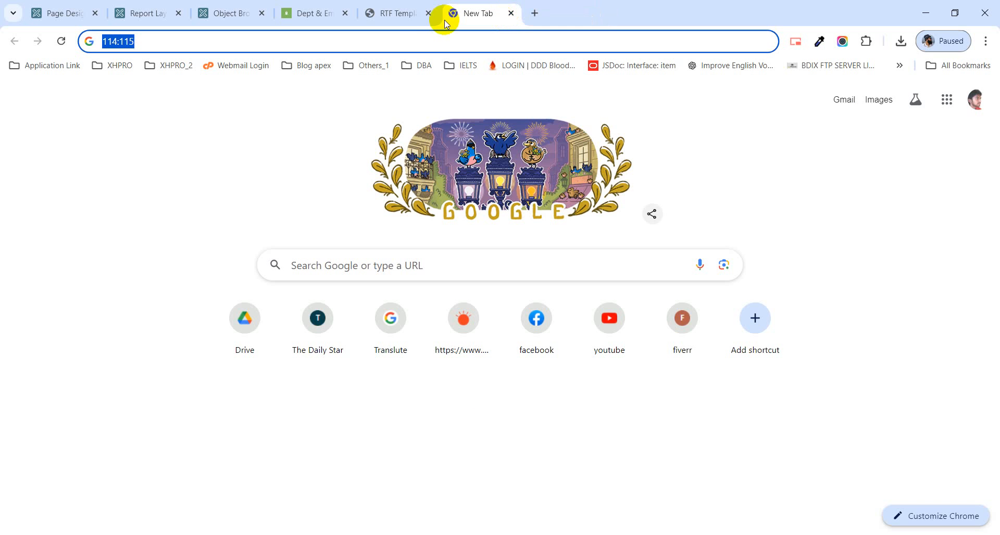
click(406, 16)
click(428, 15)
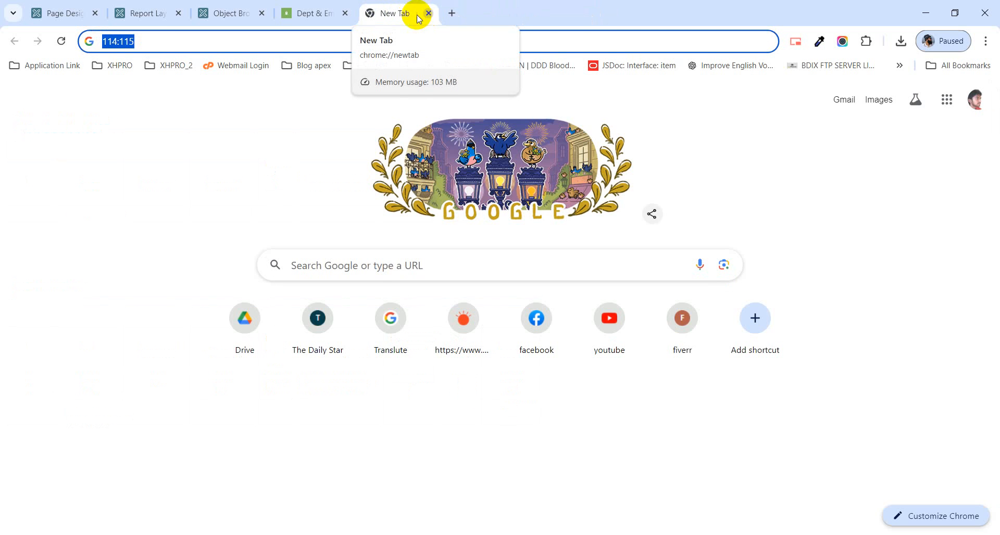
Step: Return to the Page Designer for Dept & Emp and examine the available SQL Workshop tools
click(55, 20)
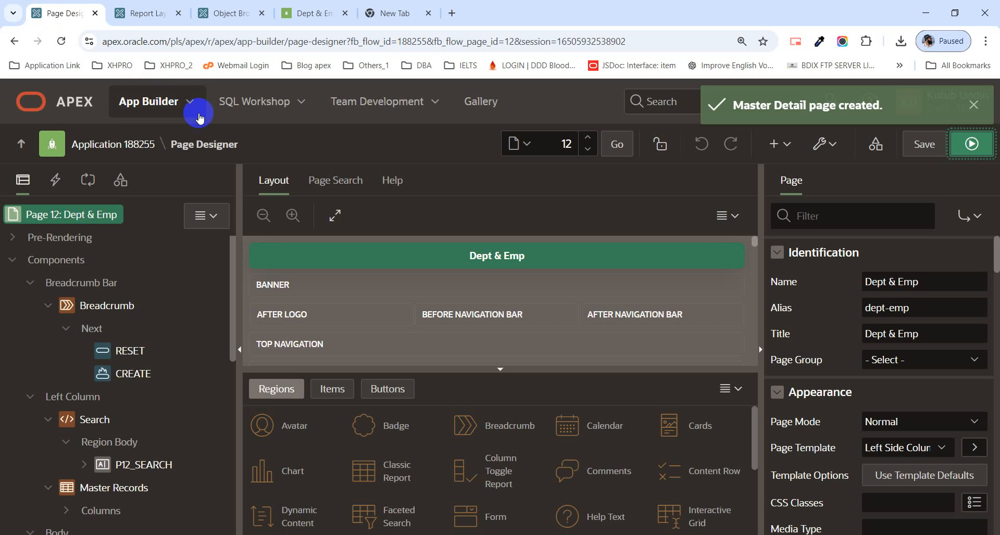
click(295, 104)
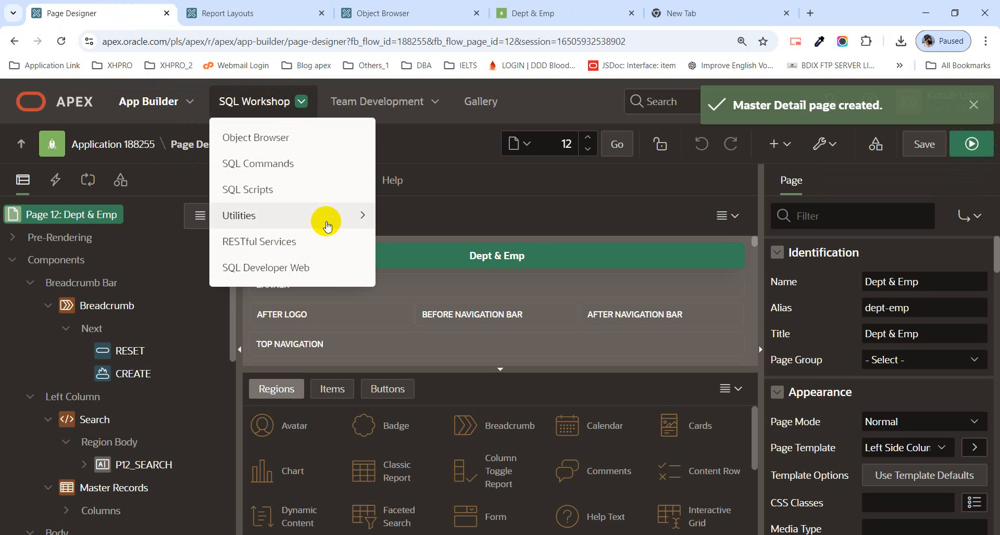
mouse_move(330, 220)
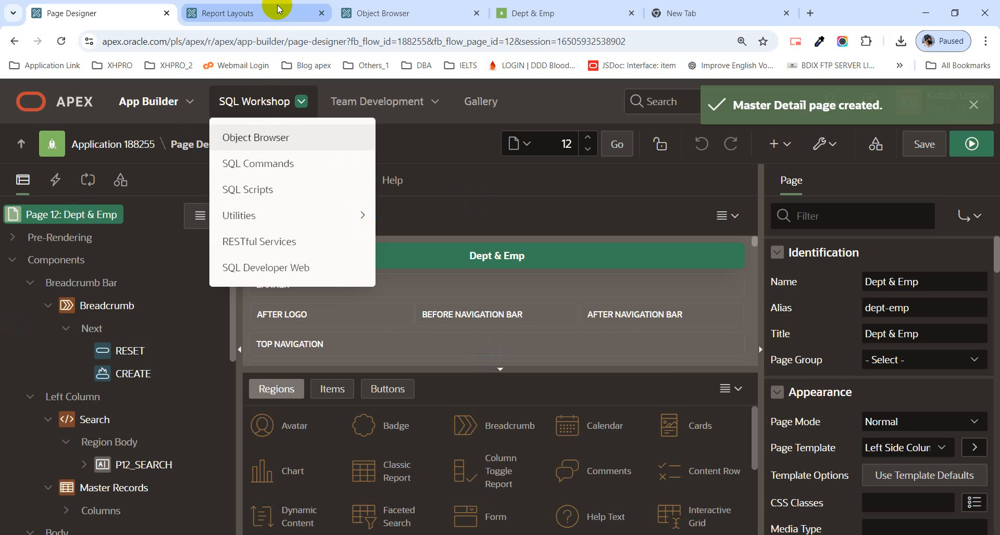
Step: Close the Object Browser, Dept & Emp, Report Layouts and Page Designer pages, leaving only the blank tab open
click(293, 9)
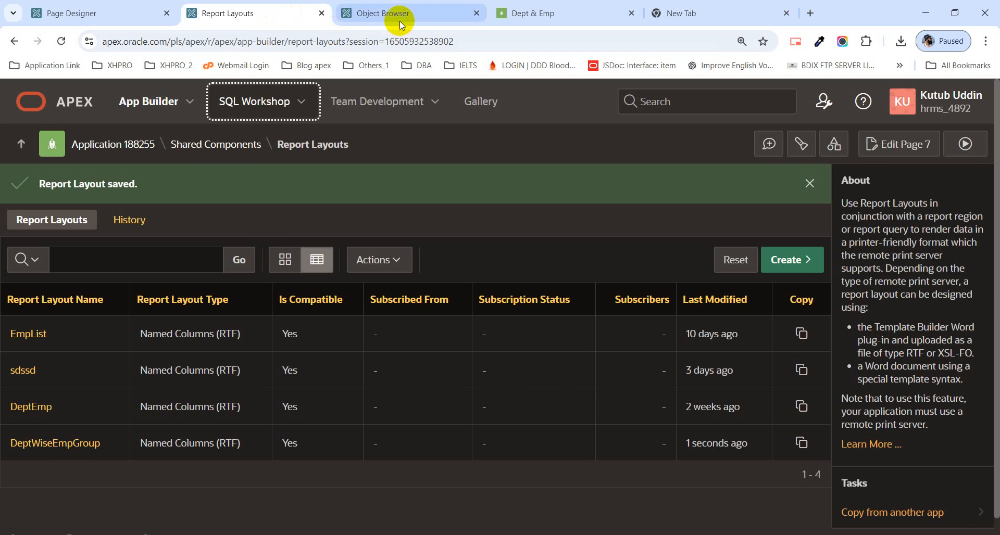
click(401, 22)
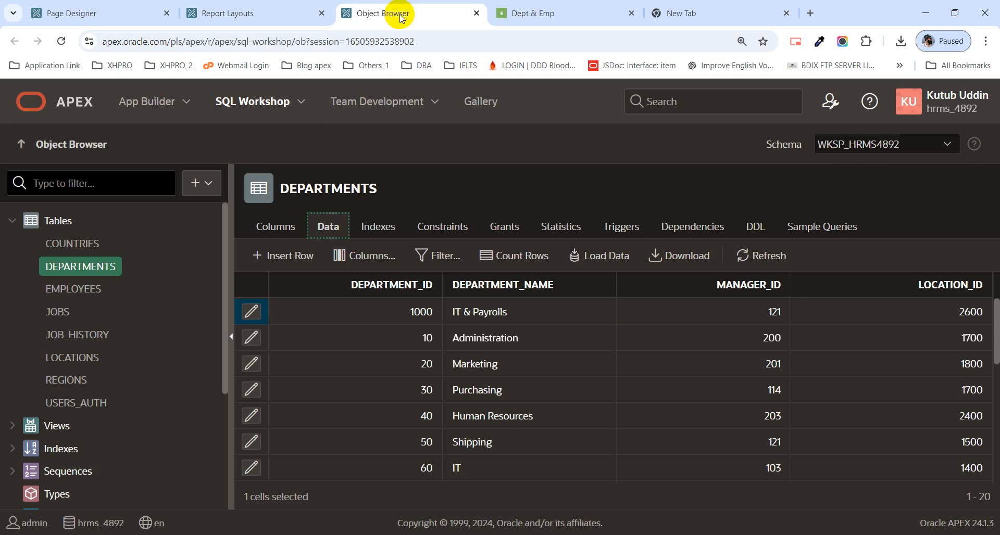
click(476, 13)
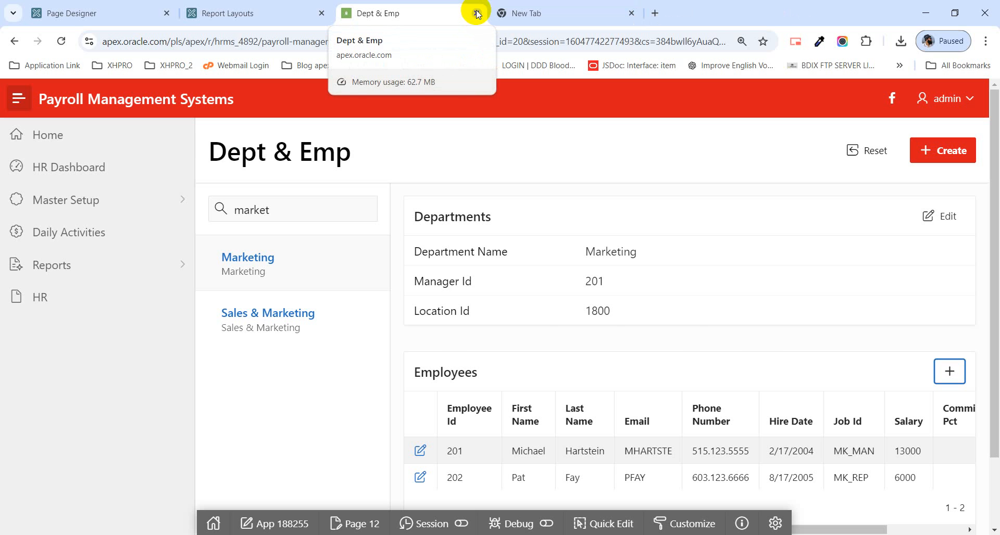
click(477, 13)
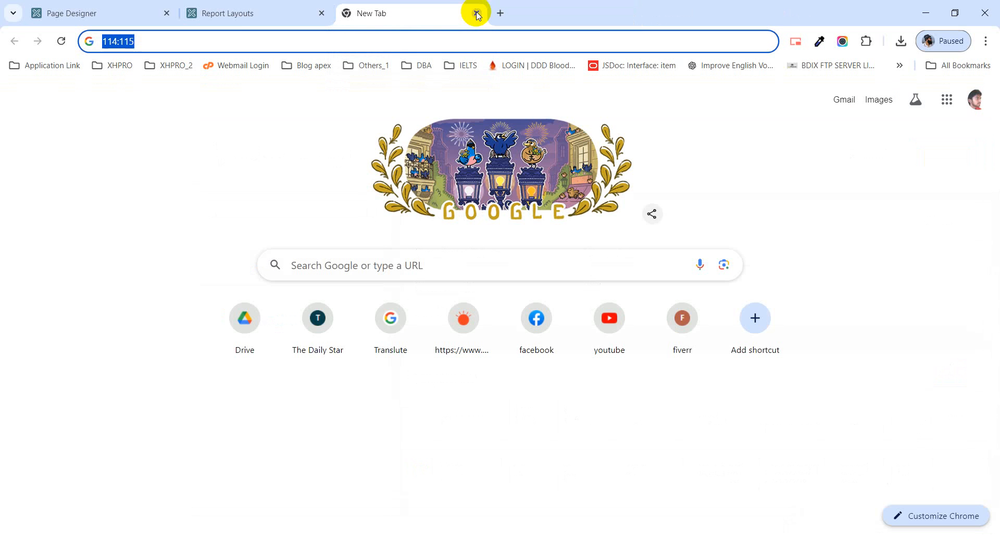
click(235, 17)
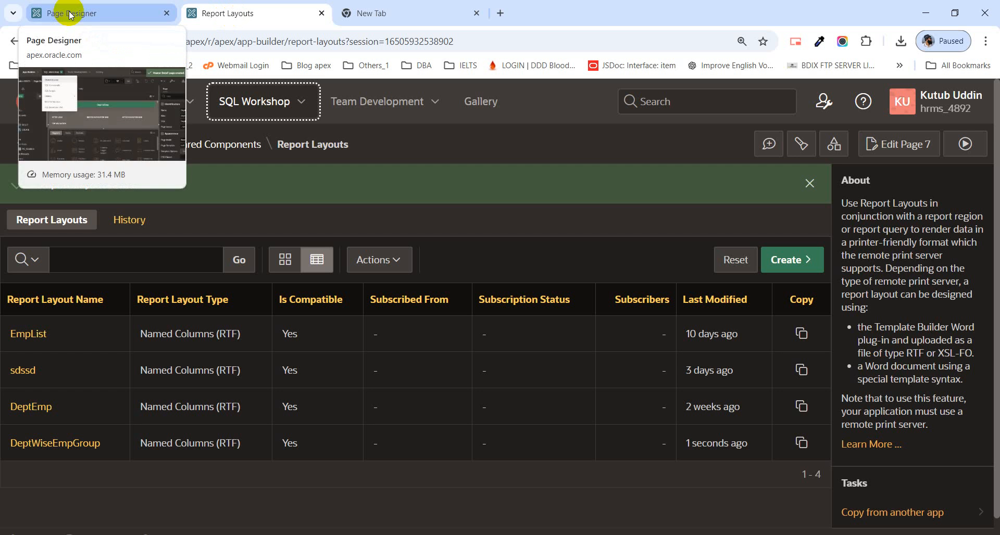
click(70, 15)
click(396, 13)
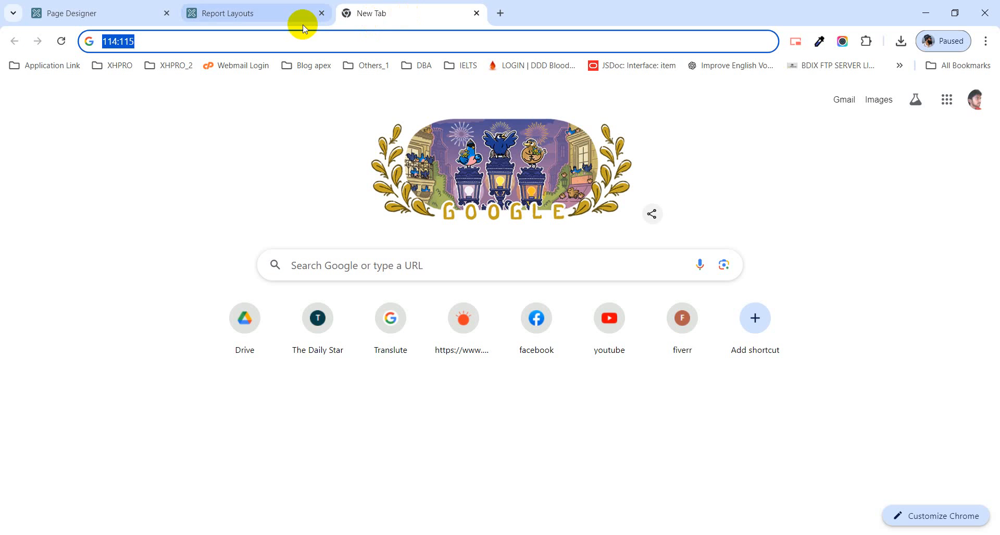
click(322, 15)
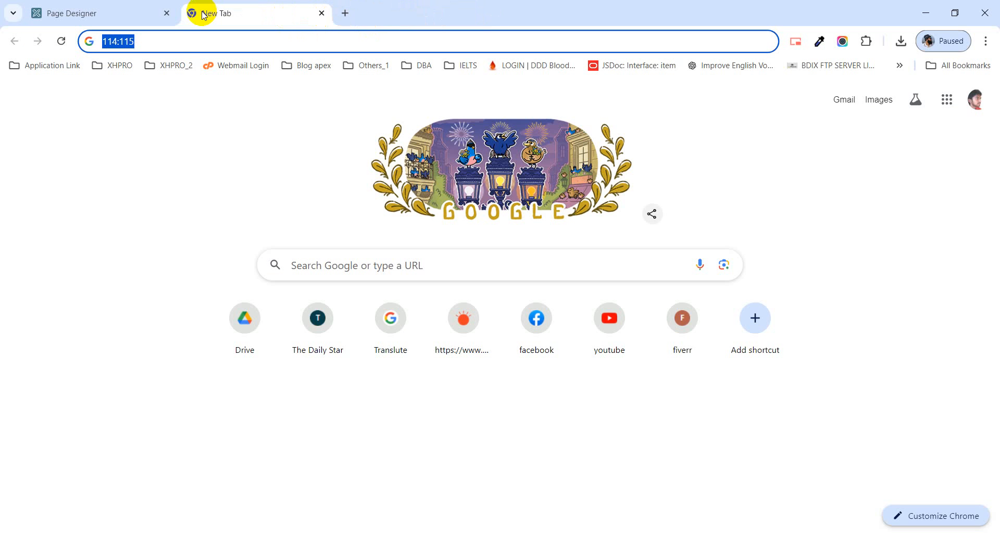
click(166, 14)
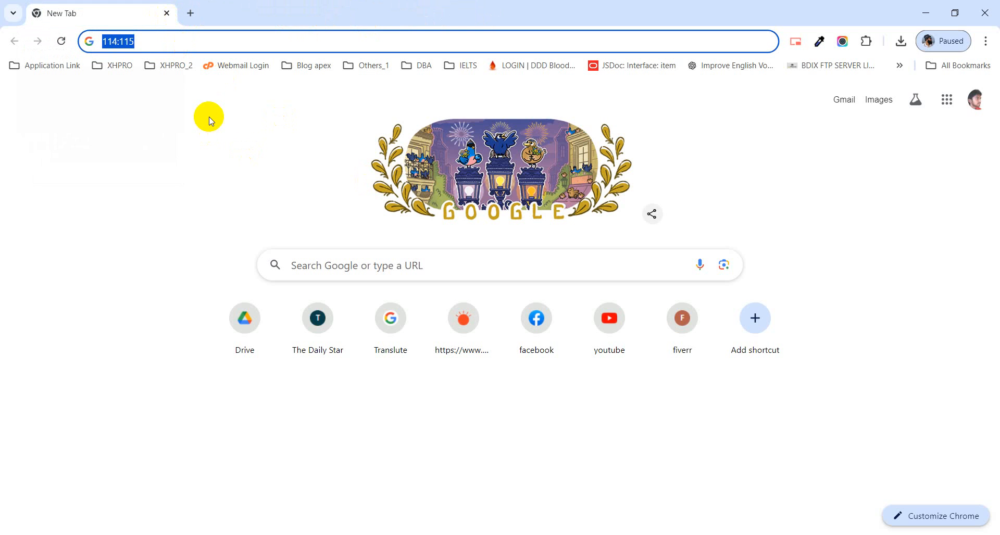
Step: Go to the Oracle APEX website at apex.oracle.com and open its sign-in page
key(BackSpace)
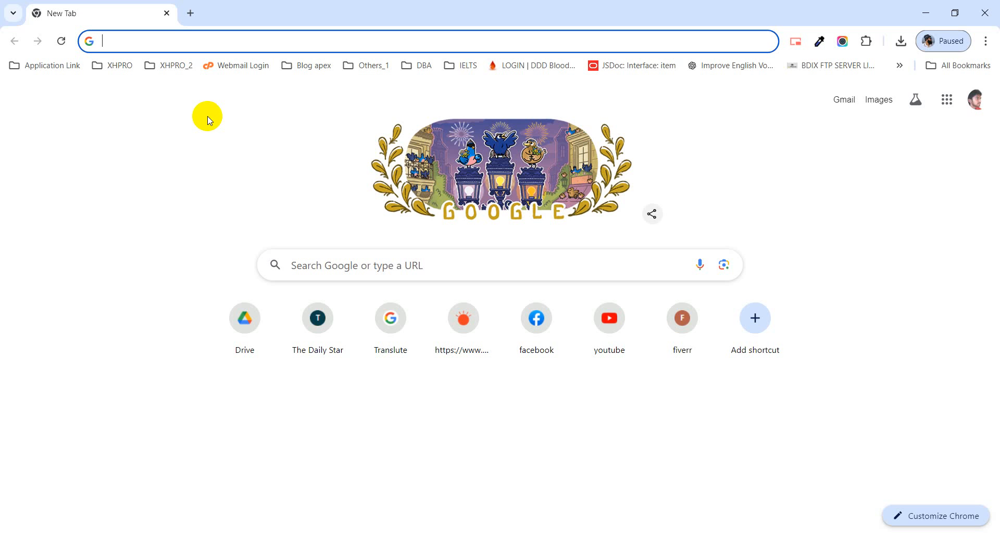
text(apex.oracle.com)
key(Return)
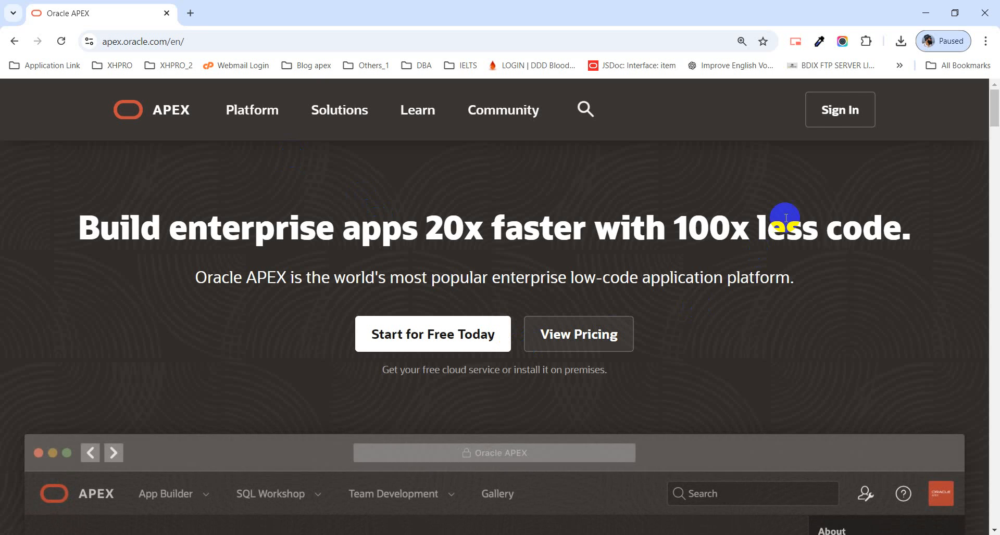
click(833, 112)
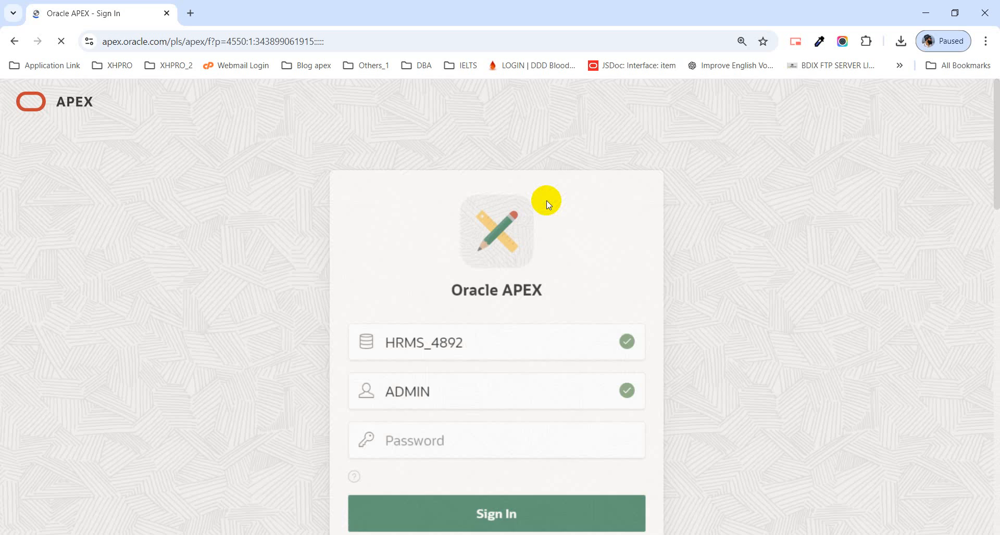
Step: Replace the remembered workspace on the sign-in form with IMS_2024
drag(480, 325, 362, 323)
text(HR)
key(BackSpace)
key(BackSpace)
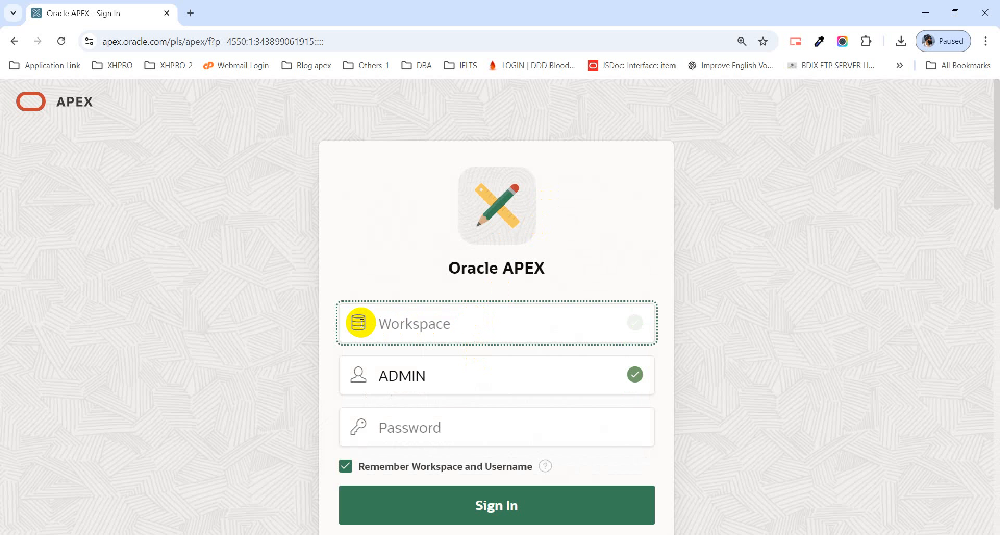
text(RMS)
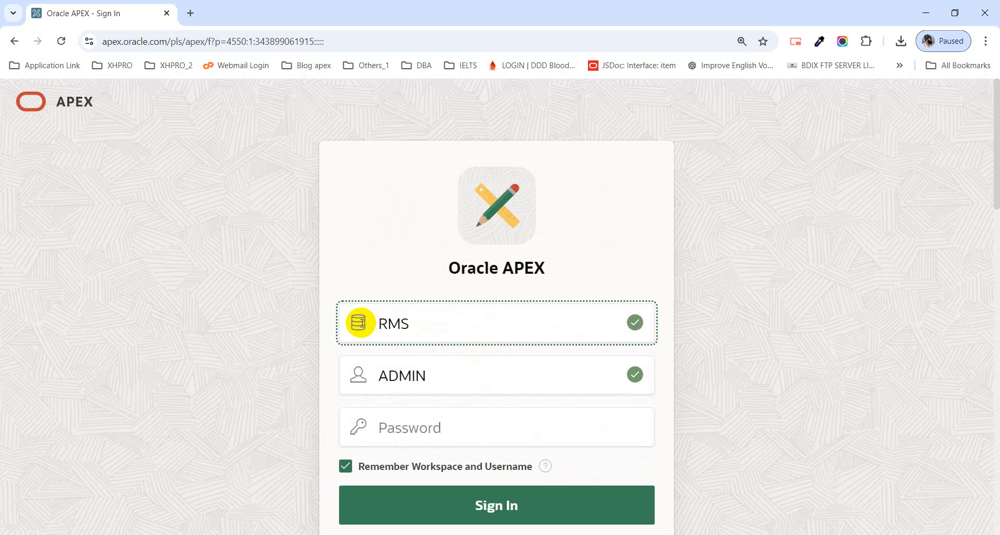
key(BackSpace)
key(BackSpace)
key(BackSpace)
text(IMS_2024)
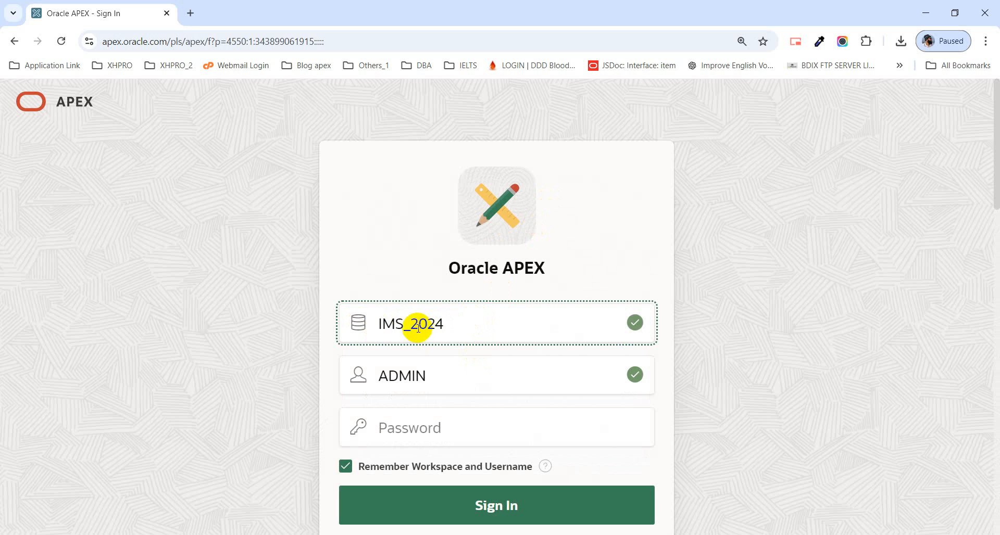
Step: Replace the 2024 suffix of the workspace name so that it reads IMS_project
drag(412, 324, 457, 329)
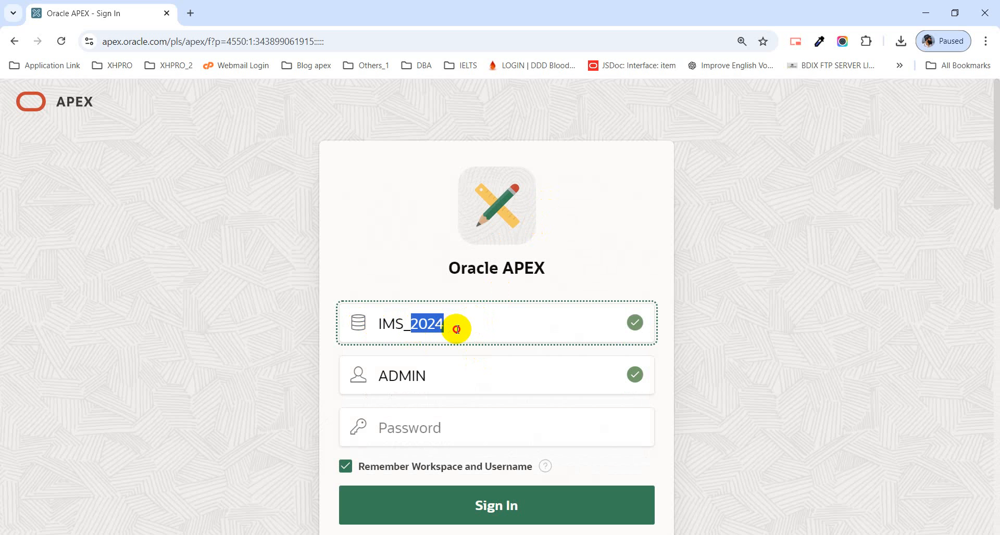
text(pRO)
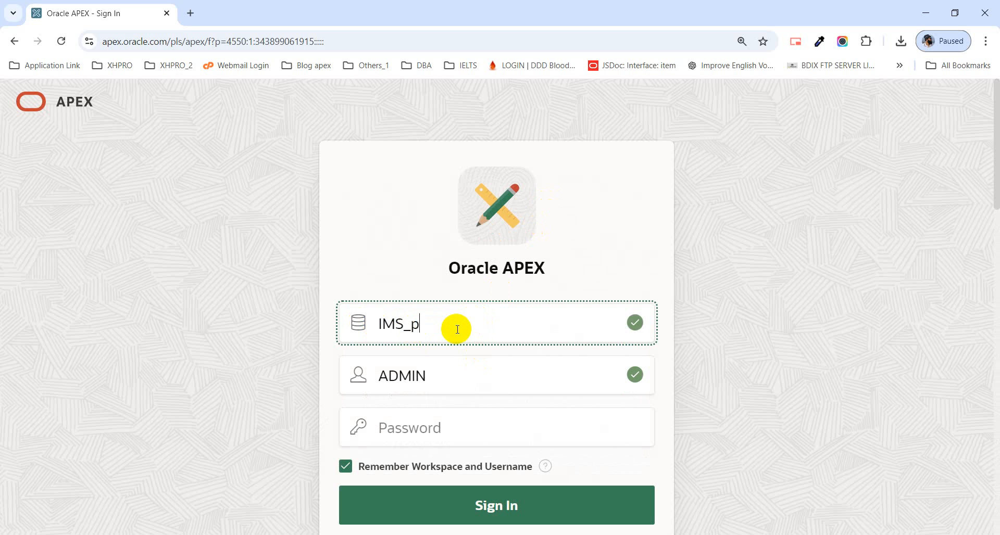
key(BackSpace)
key(BackSpace)
key(BackSpace)
text(project)
Step: Replace the ADMIN username with the account's e-mail address and proceed to the password field
drag(445, 381, 380, 384)
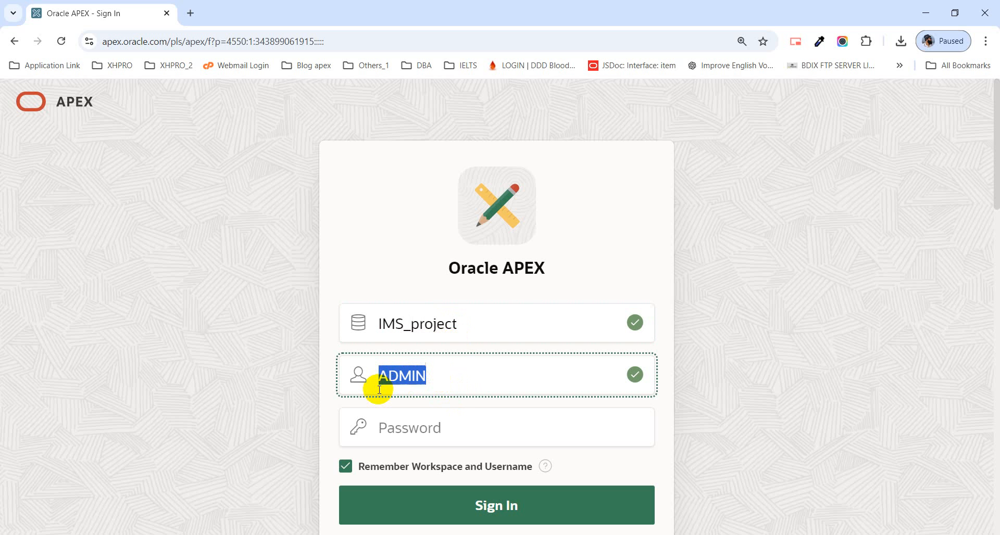
text(M)
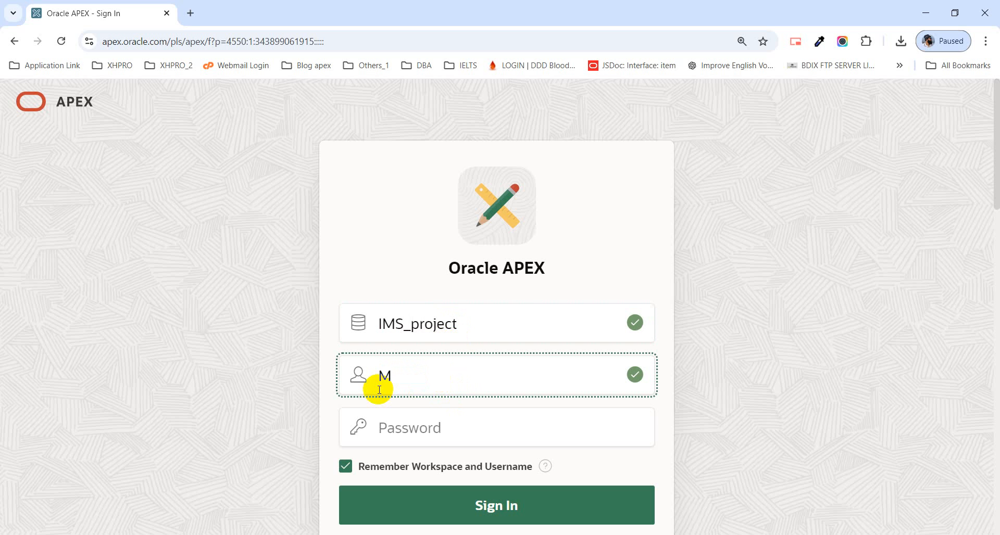
key(BackSpace)
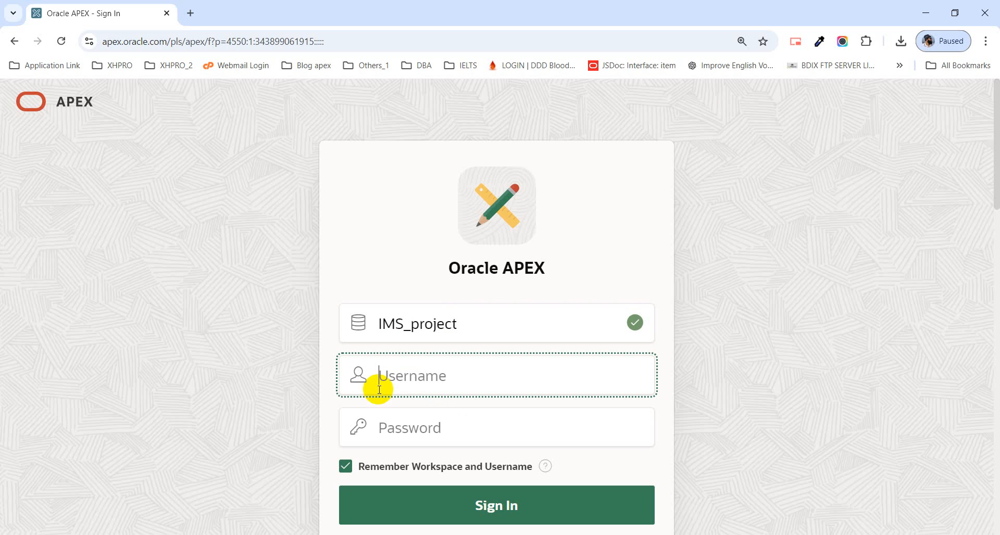
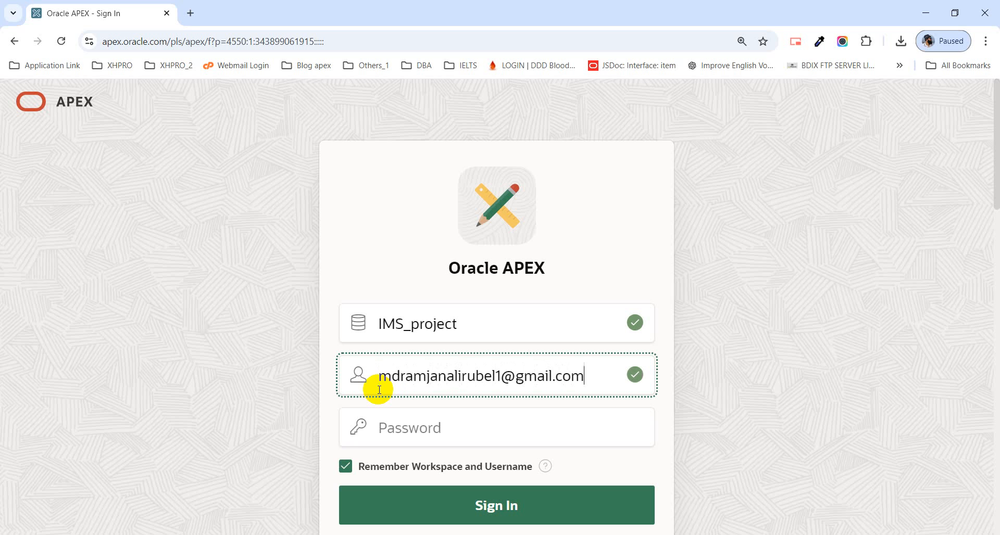
key(Tab)
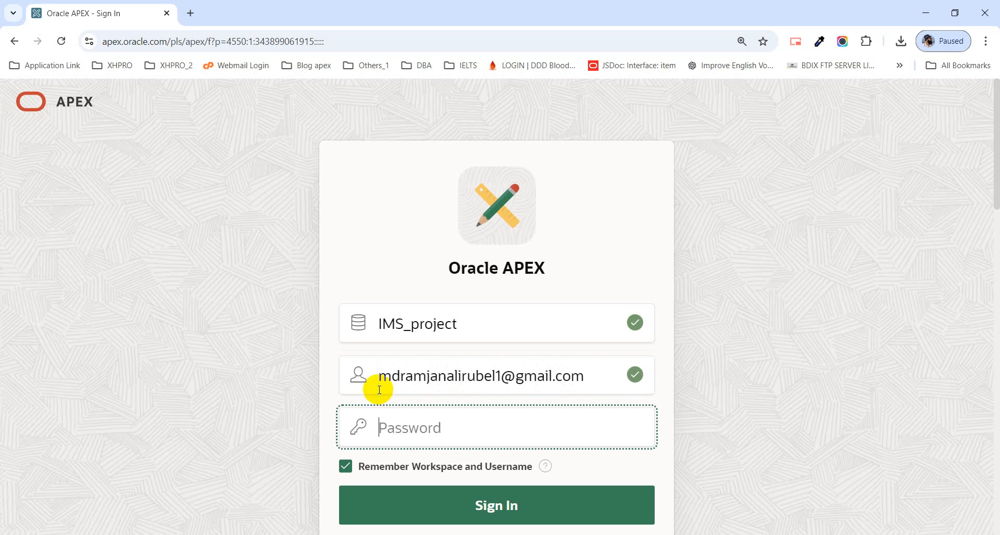
Step: Enter the account password and sign in to the IMS_project workspace
text(•••••)
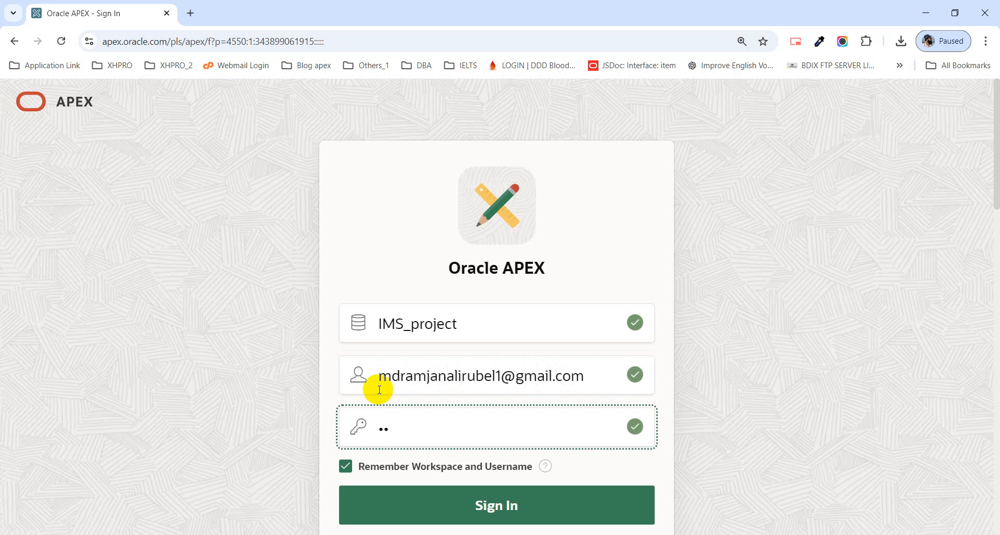
text(•••••)
key(Return)
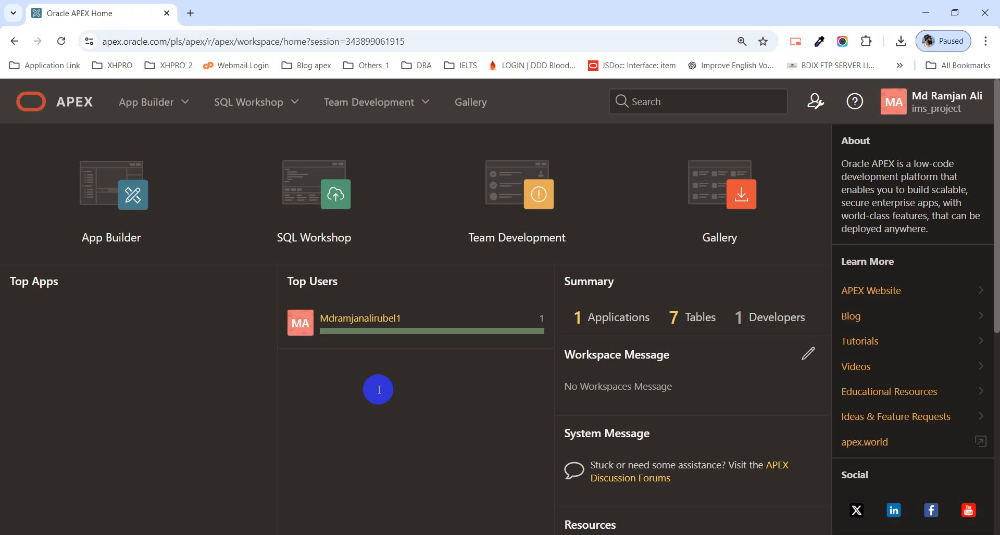
Step: Open the IMS application in App Builder and run it
click(90, 202)
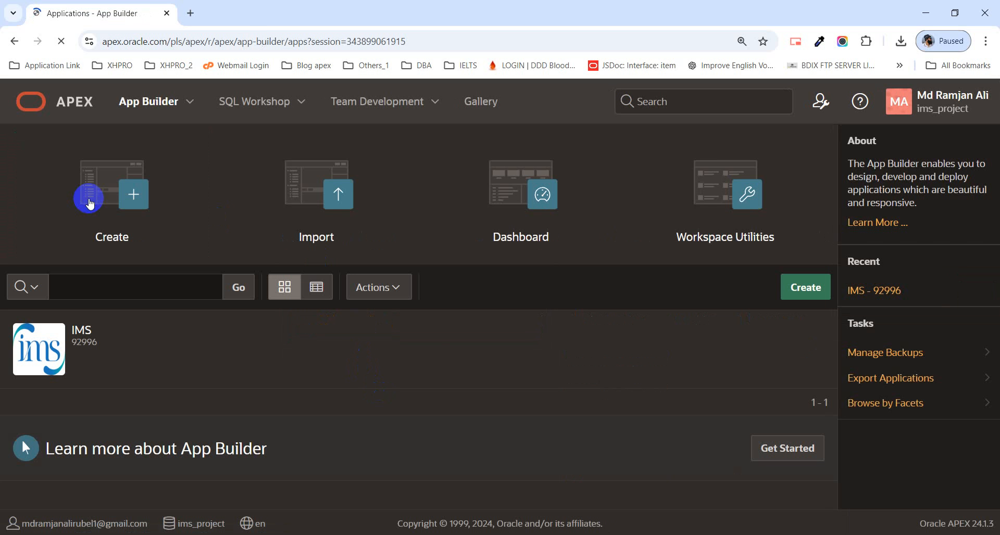
click(42, 351)
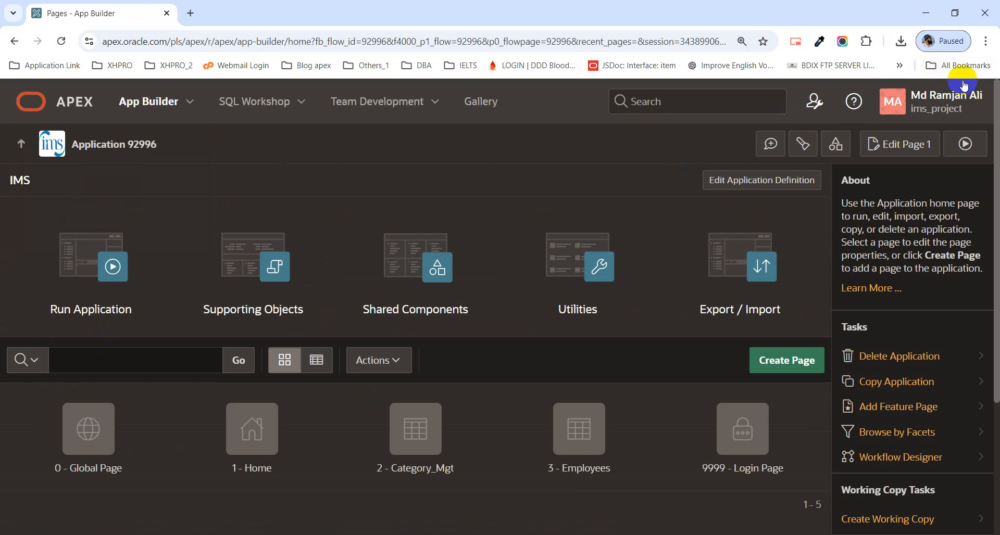
click(965, 140)
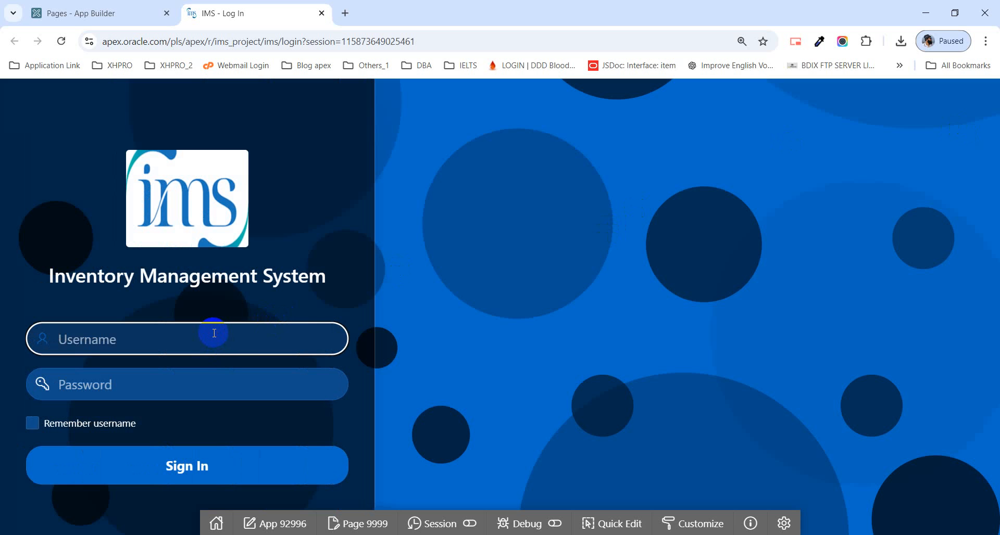
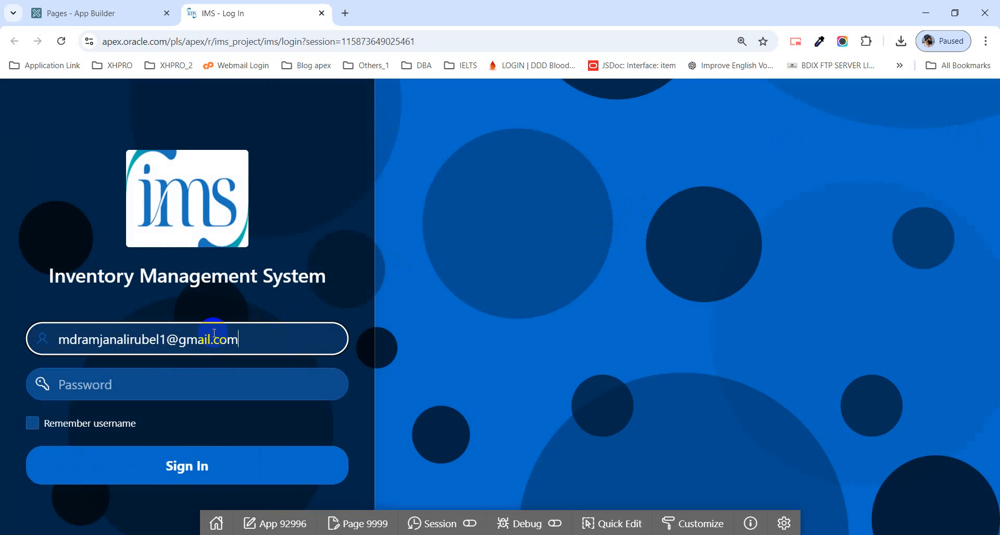
Step: Enter the account password on the Inventory Management System login page and sign in to the application
key(Tab)
text(•)
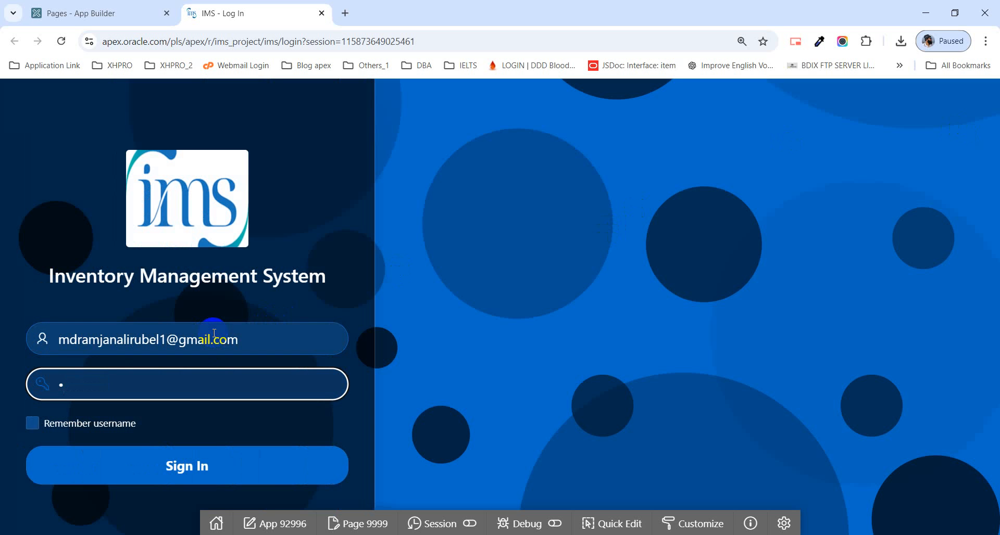
text(•••••••••)
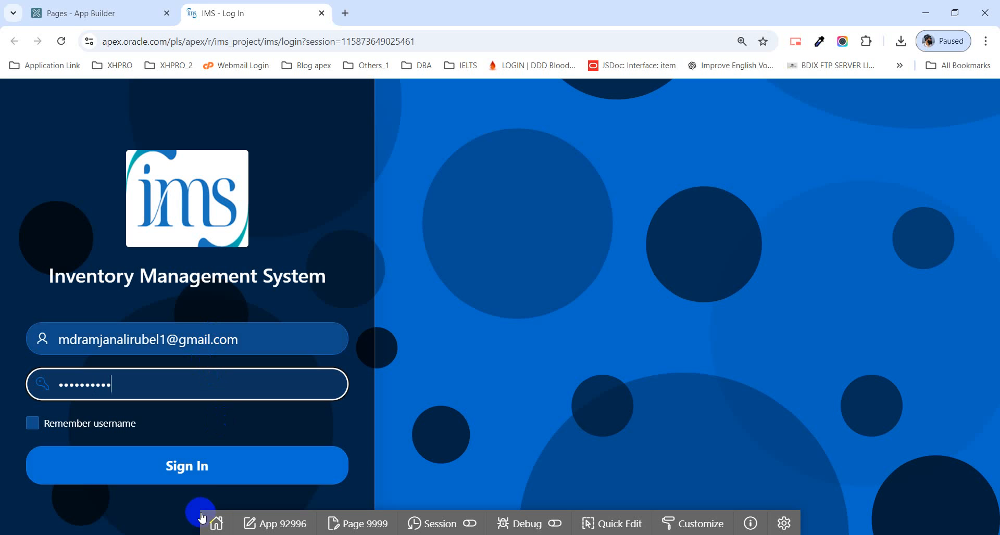
click(206, 460)
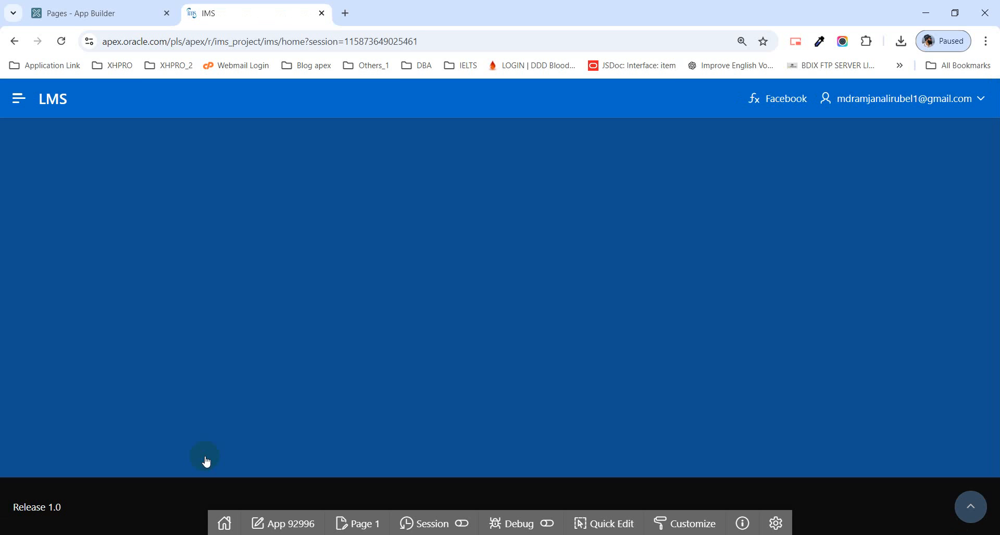
Step: Expand and collapse the navigation menu on the IMS home page to check its entries
click(23, 97)
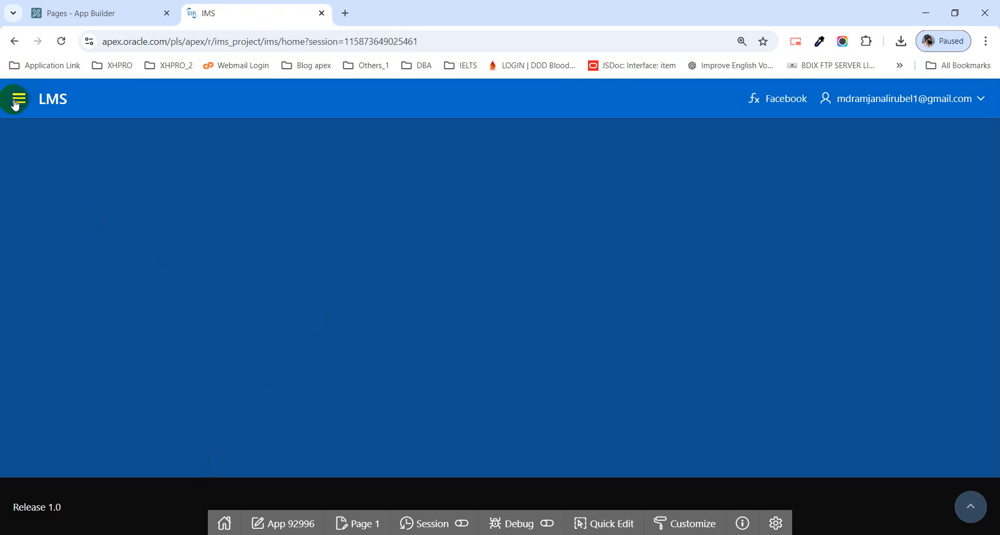
click(16, 104)
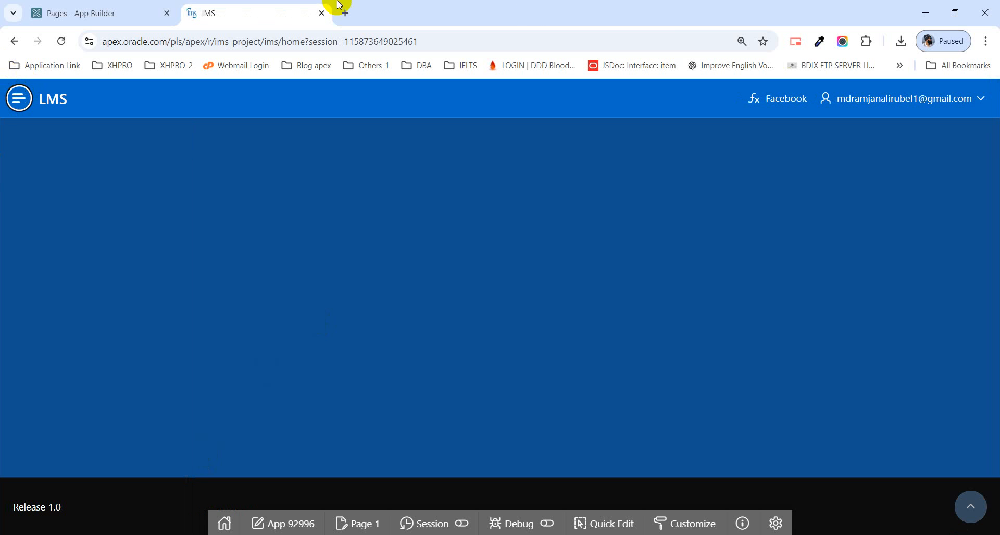